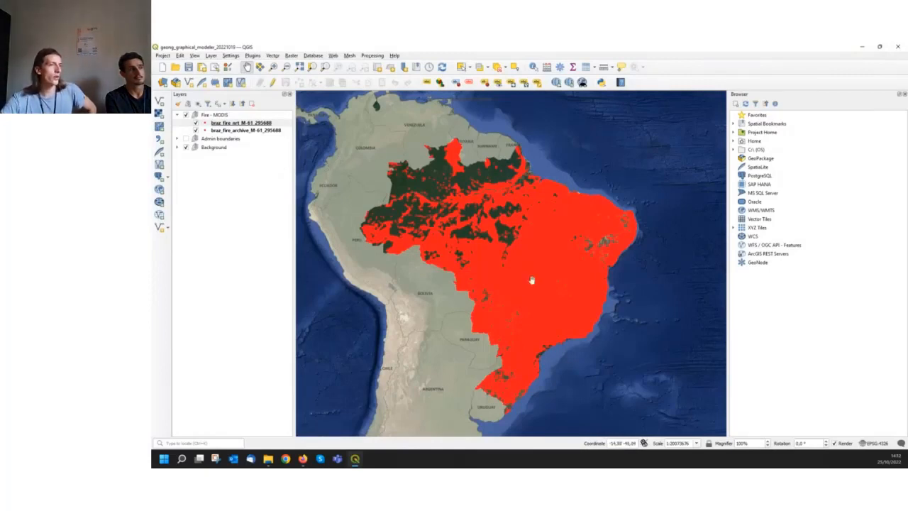
Examine the MODIS fire points over the satellite imagery, from all of Brazil down to individual cleared forest areas
scroll(532, 281, up, 1)
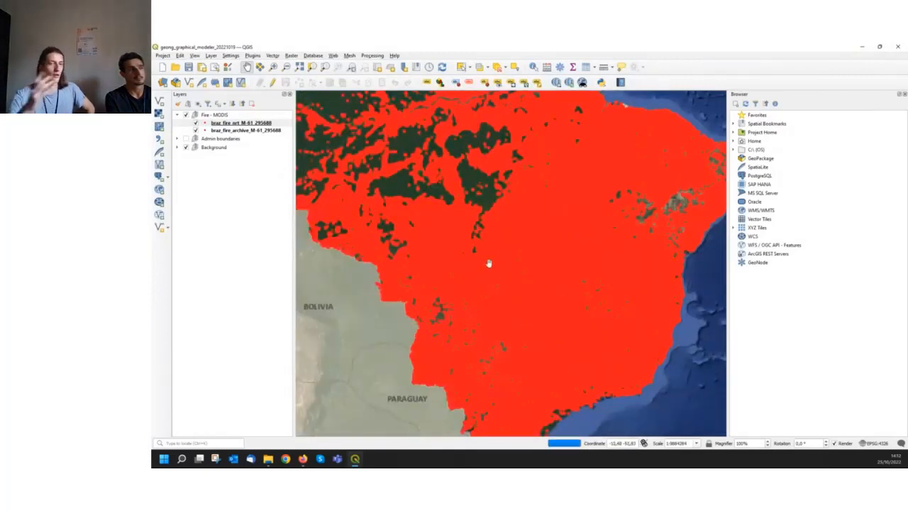
scroll(366, 213, up, 2)
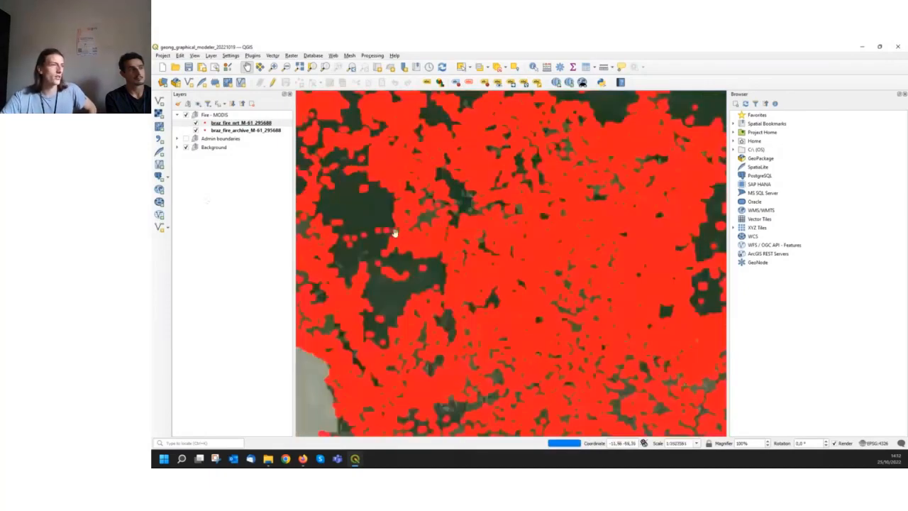
scroll(422, 245, up, 1)
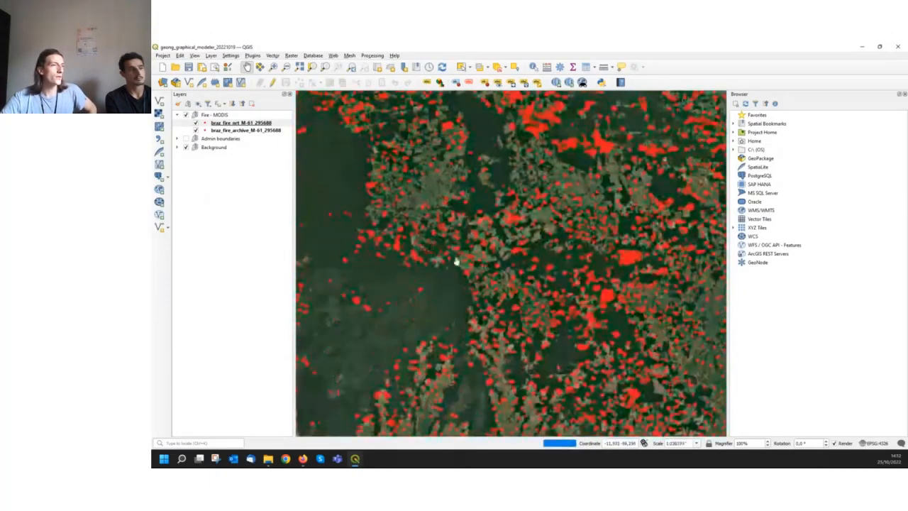
scroll(462, 262, up, 1)
scroll(485, 277, up, 1)
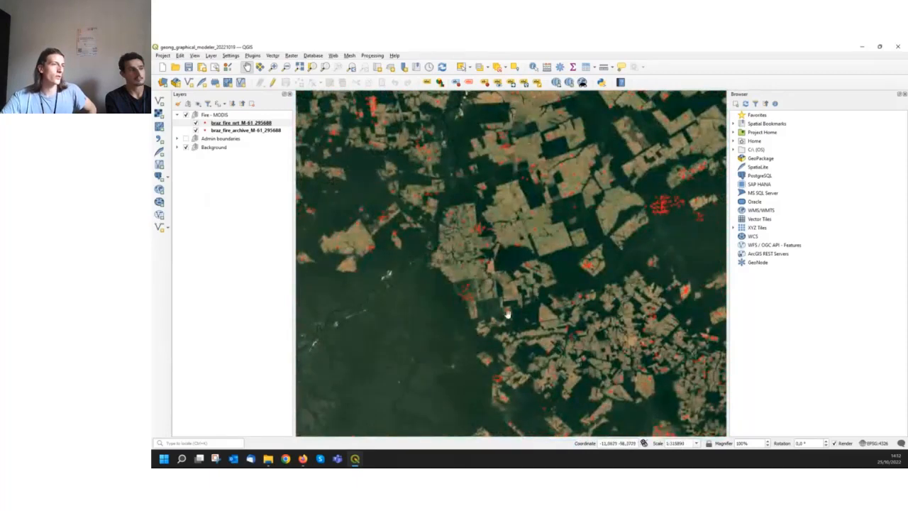
drag(469, 207, 629, 353)
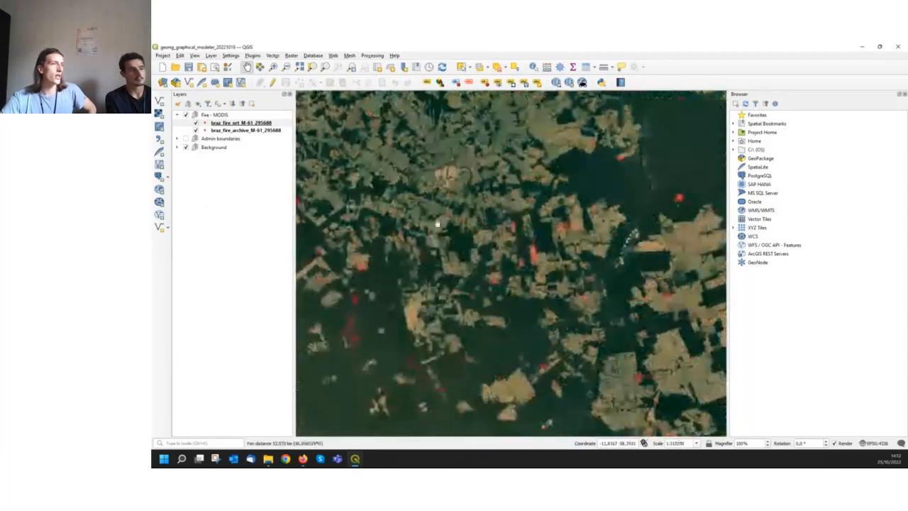
drag(440, 219, 612, 341)
drag(519, 329, 598, 355)
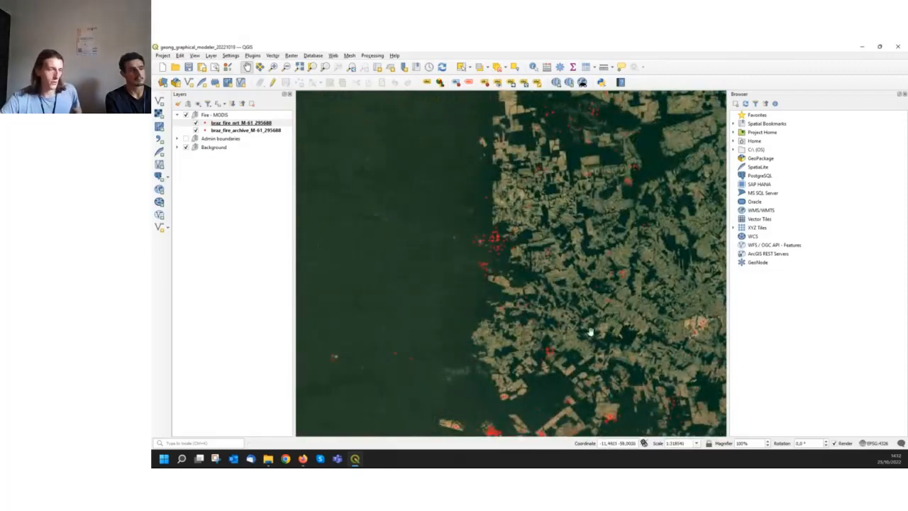
drag(576, 212, 527, 284)
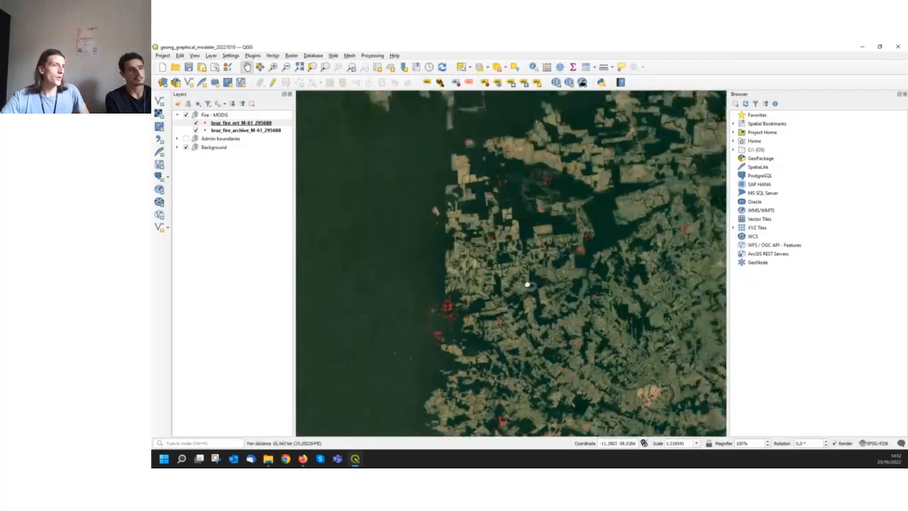
Expand the Admin boundaries group and inspect the regional distribution of fire points north and east of the Bolivian border
click(178, 140)
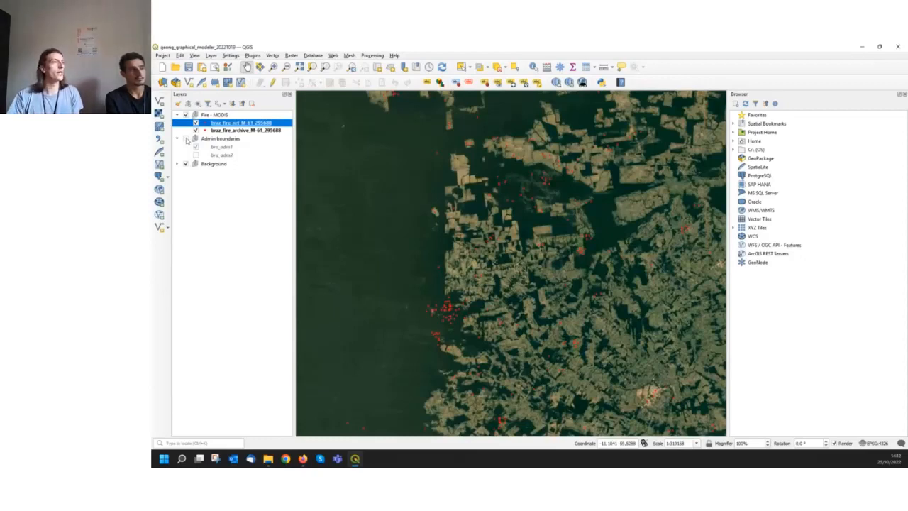
click(215, 165)
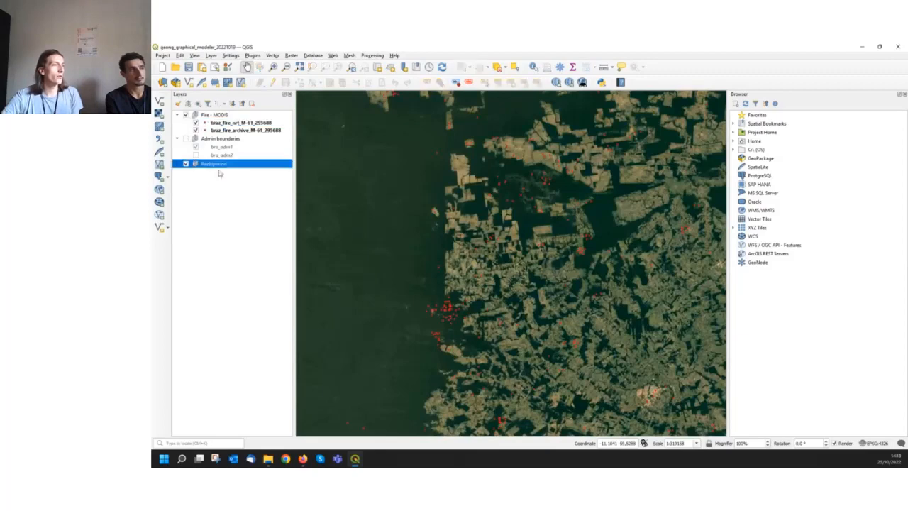
scroll(529, 225, down, 2)
scroll(529, 228, up, 3)
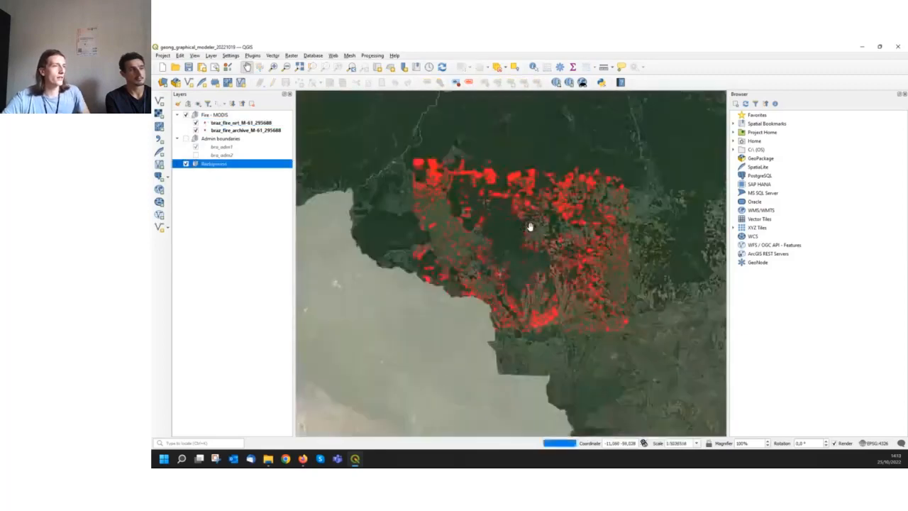
drag(549, 246, 543, 290)
scroll(644, 305, down, 1)
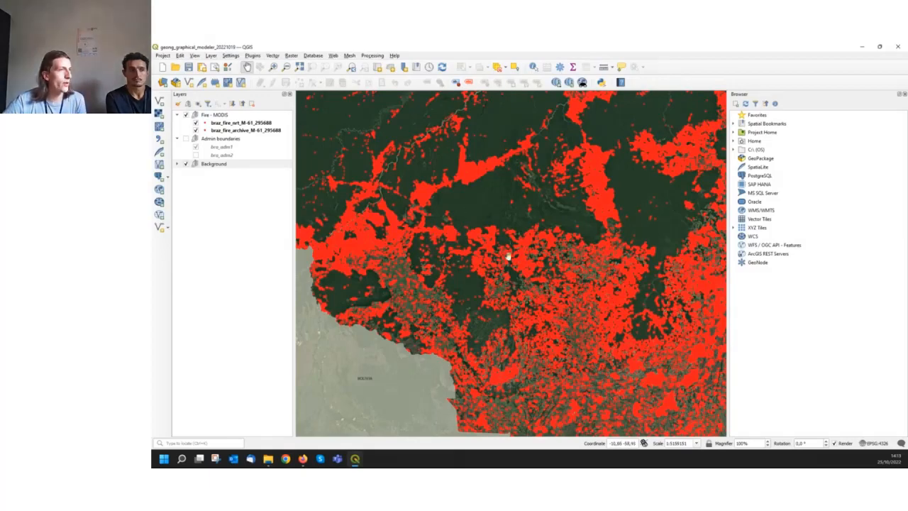
drag(444, 200, 575, 294)
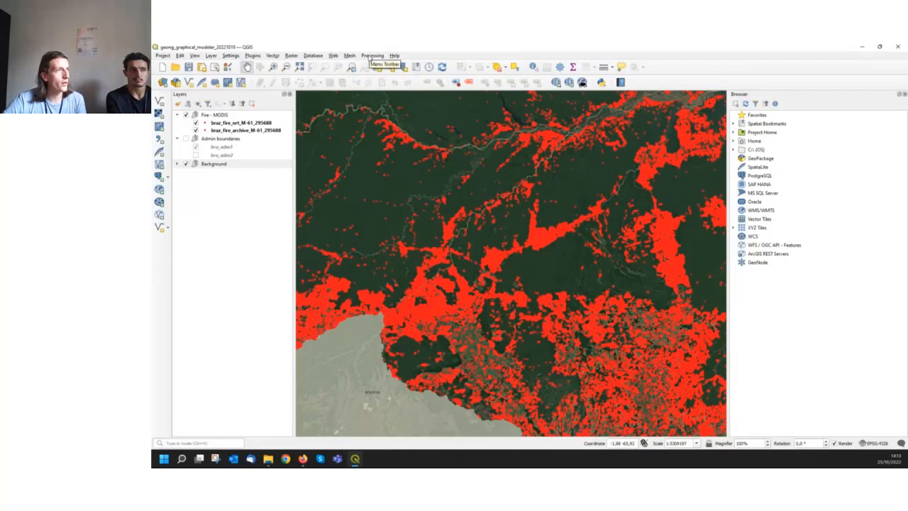
Open the Graphical Modeler and view its lists of input parameters and algorithms
click(371, 56)
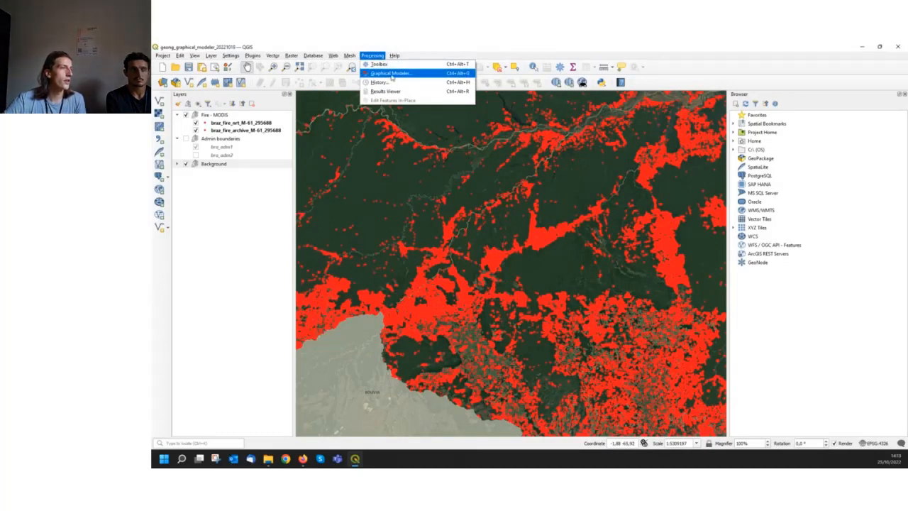
click(392, 73)
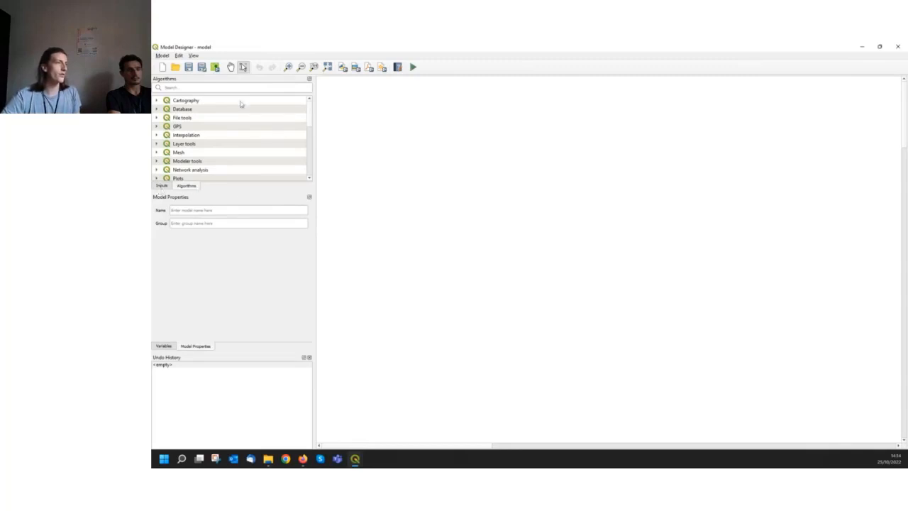
click(163, 186)
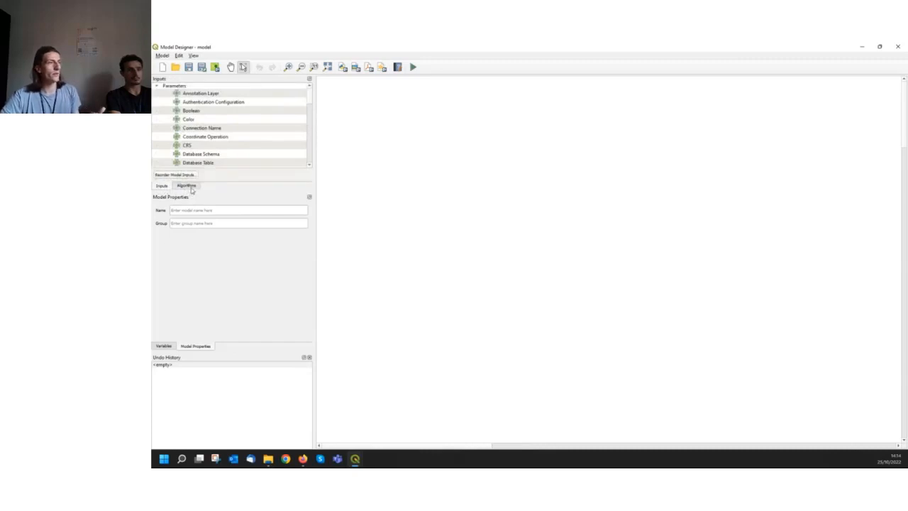
click(187, 186)
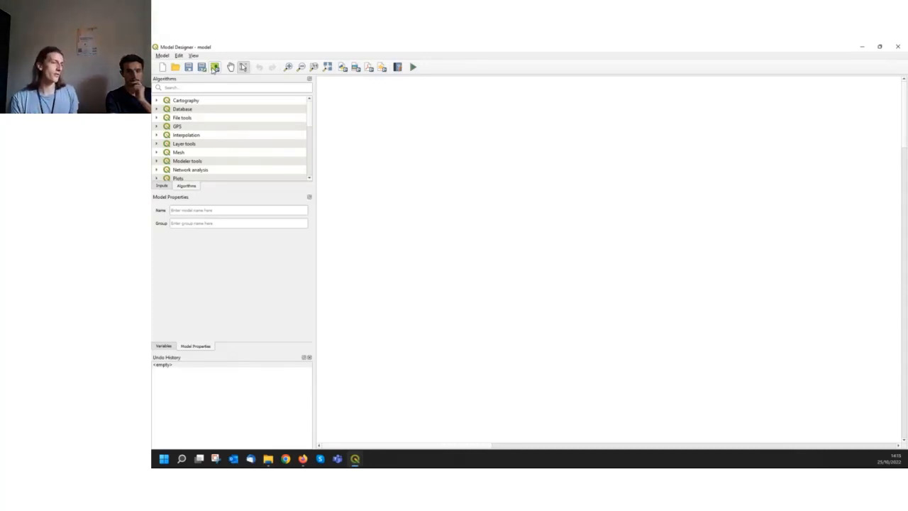
Look through the input parameter types available for the model
click(164, 187)
scroll(238, 139, down, 3)
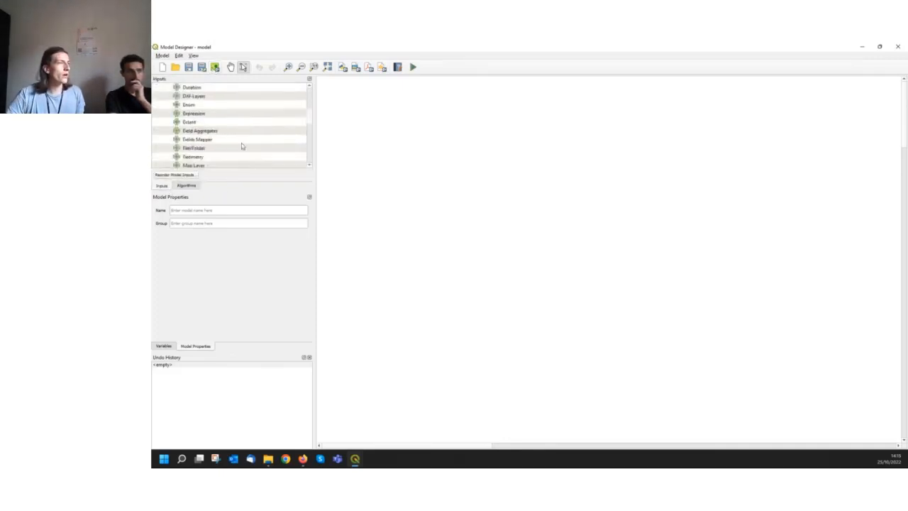
scroll(241, 145, up, 2)
scroll(222, 129, down, 6)
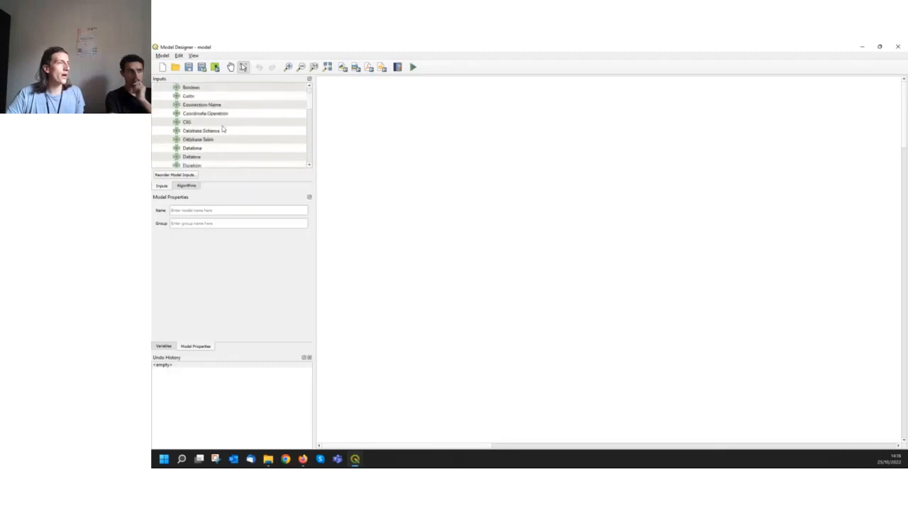
scroll(226, 133, down, 5)
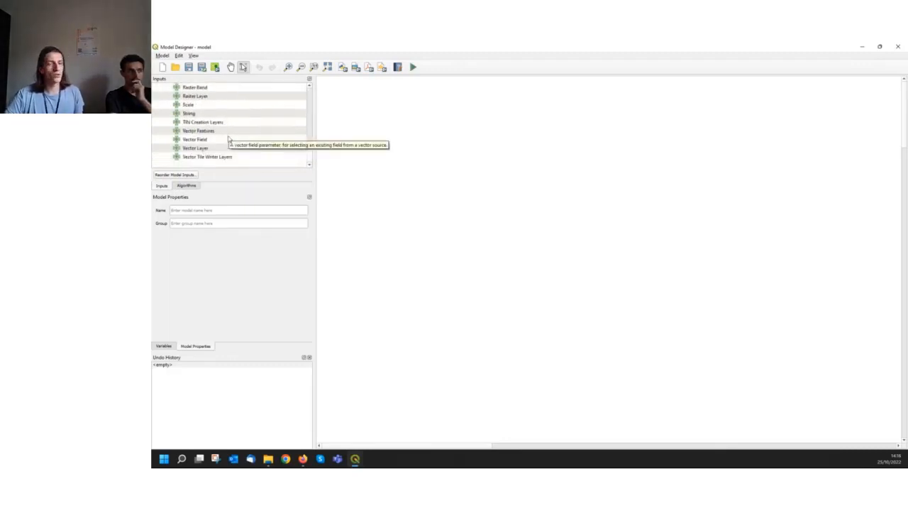
scroll(229, 138, up, 3)
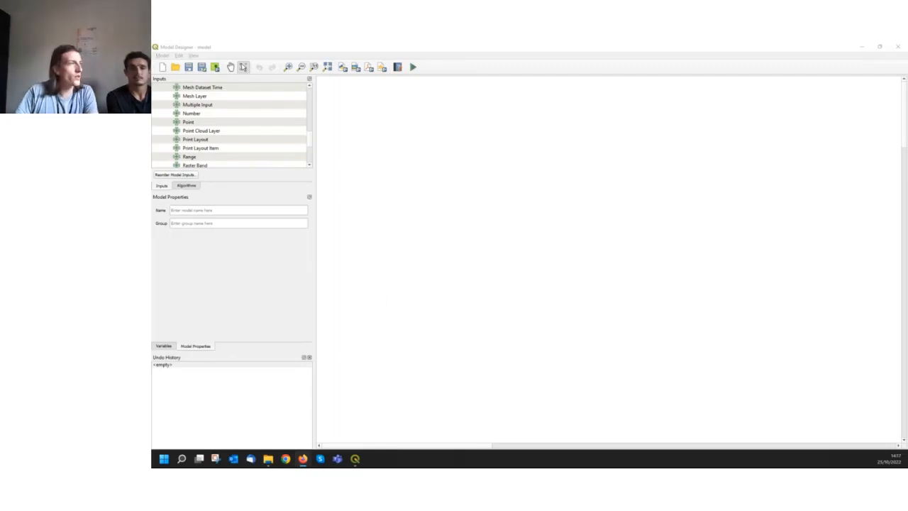
click(235, 174)
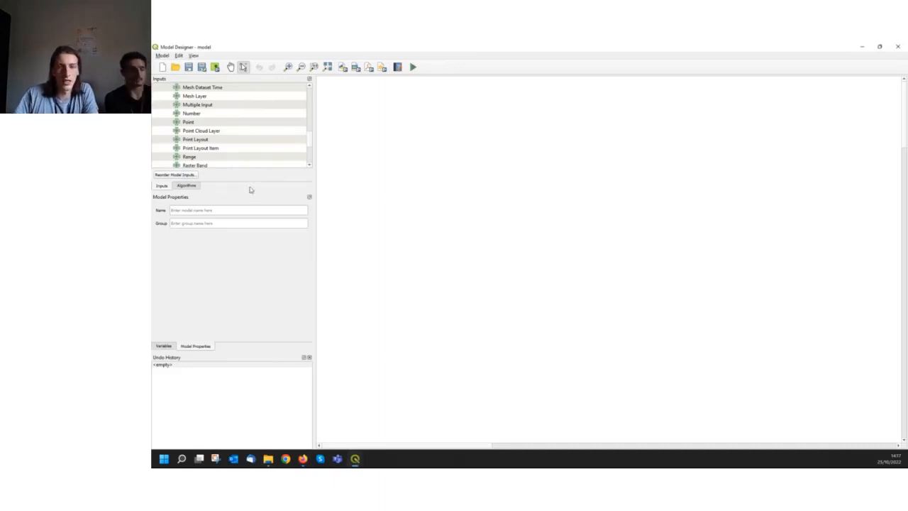
Add a mandatory Vector Layer input described as fire_dataset with geometry type Point to the model
scroll(291, 139, down, 1)
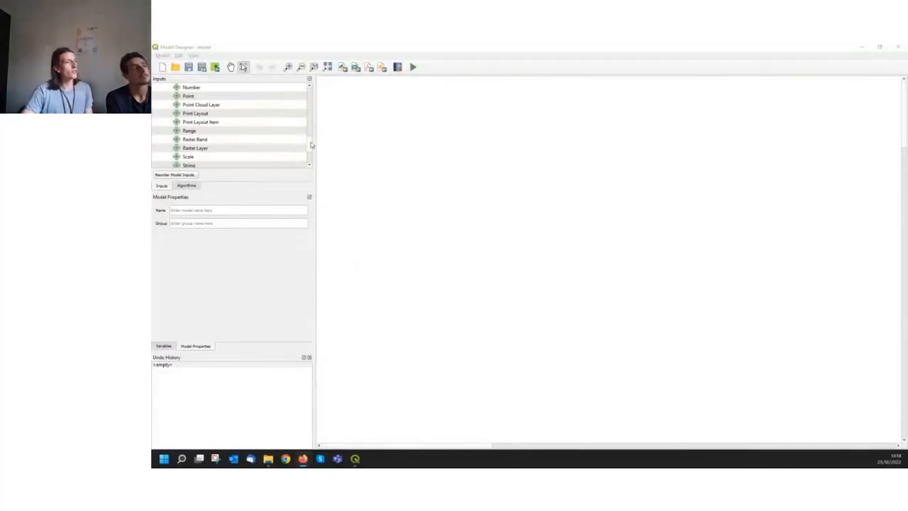
scroll(308, 149, down, 2)
scroll(307, 149, down, 1)
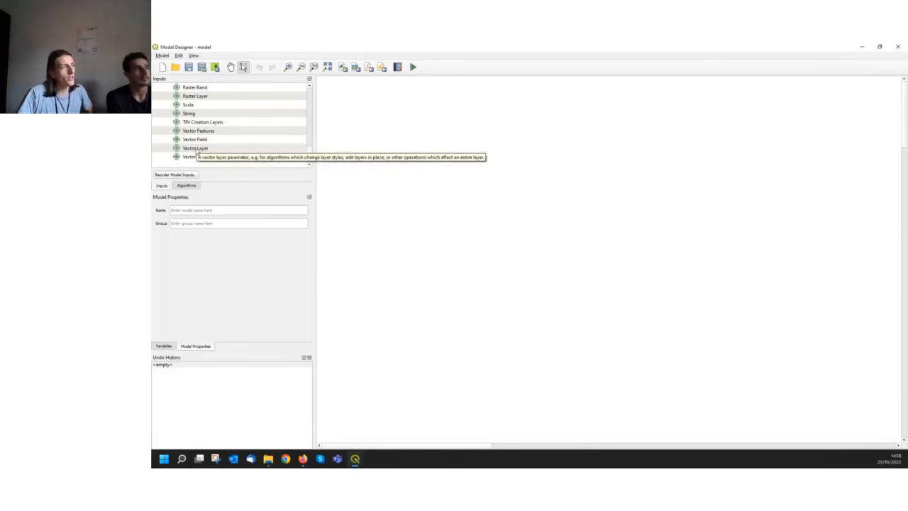
drag(196, 152, 219, 147)
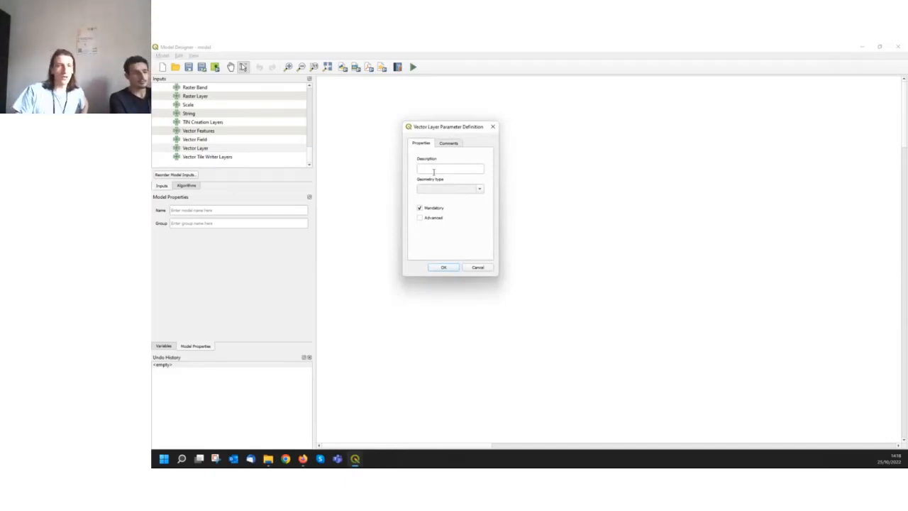
mouse_move(453, 131)
mouse_down()
mouse_move(557, 122)
mouse_move(457, 119)
mouse_up()
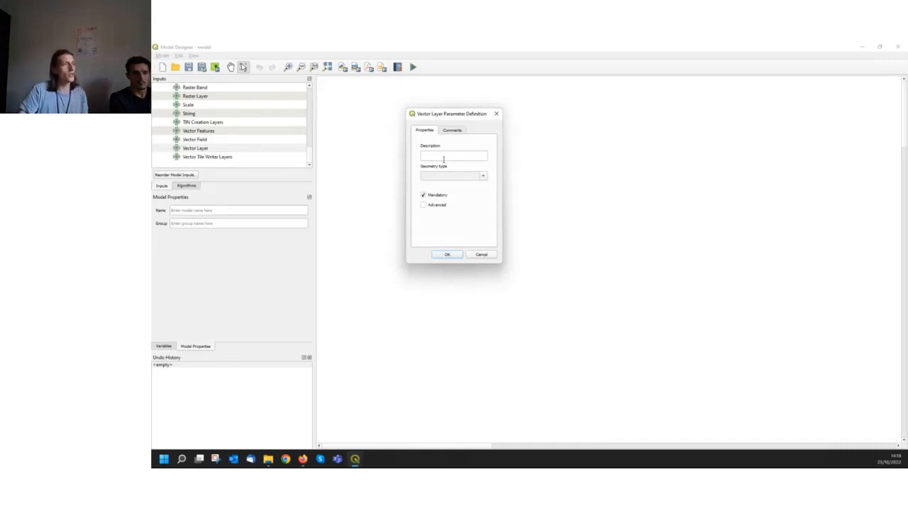
click(478, 152)
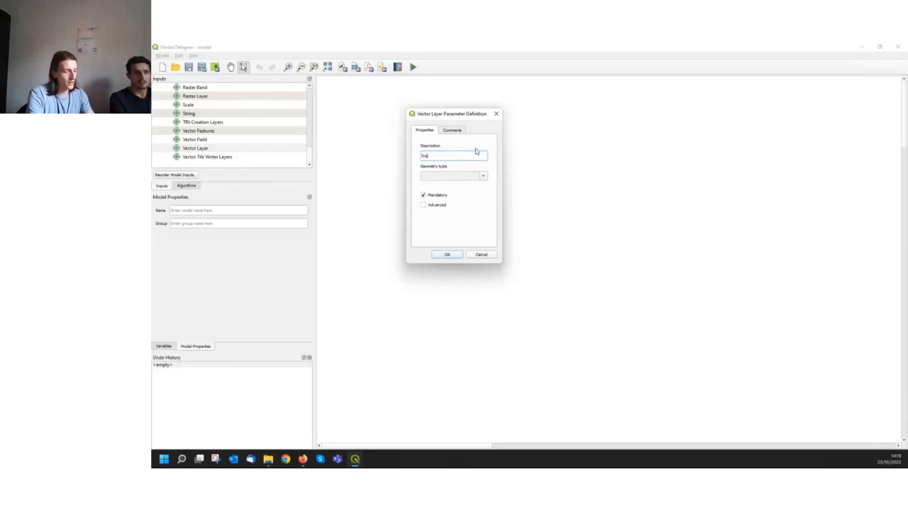
text(_dati)
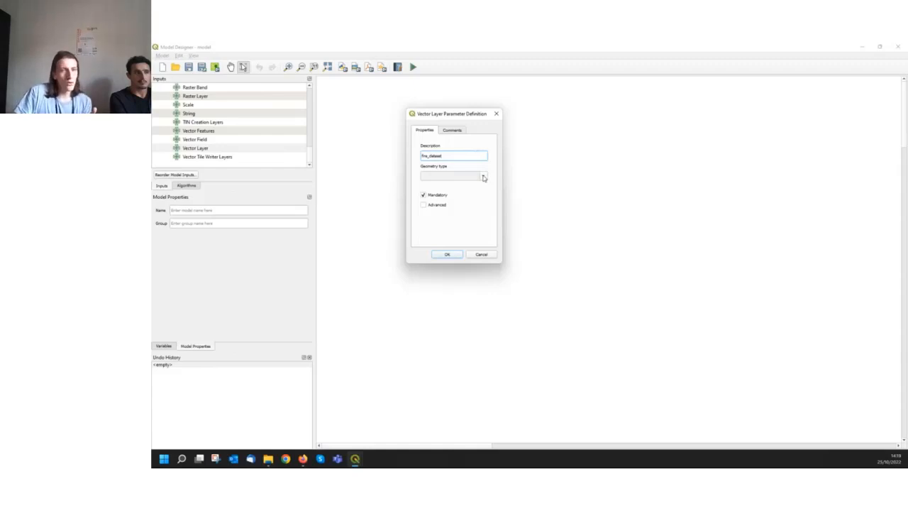
click(484, 178)
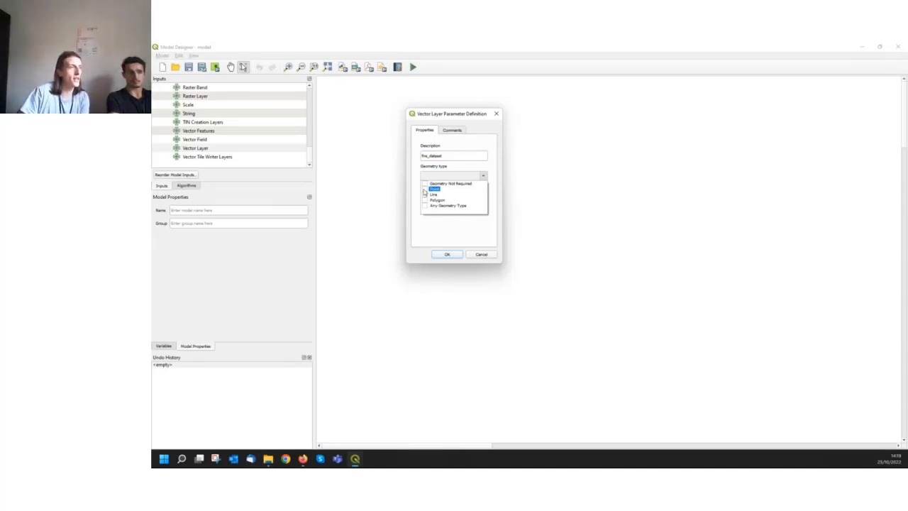
click(453, 232)
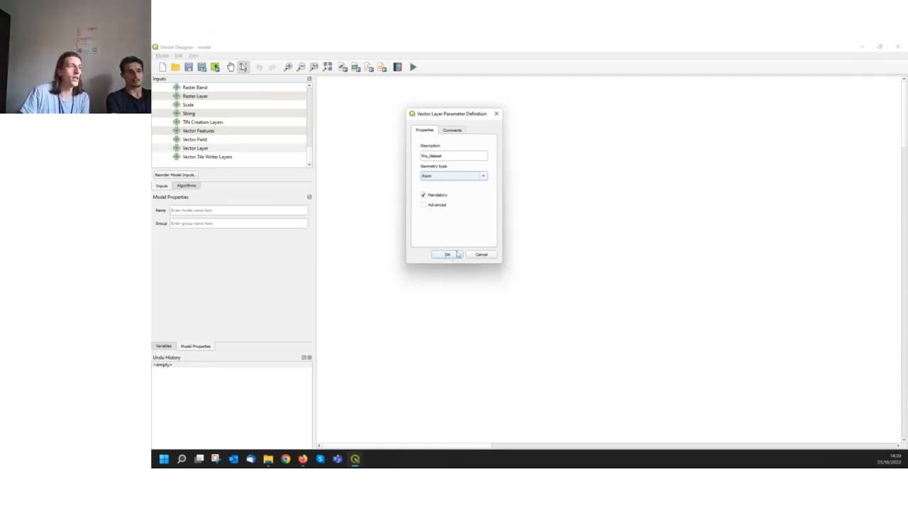
drag(429, 108, 586, 101)
click(603, 247)
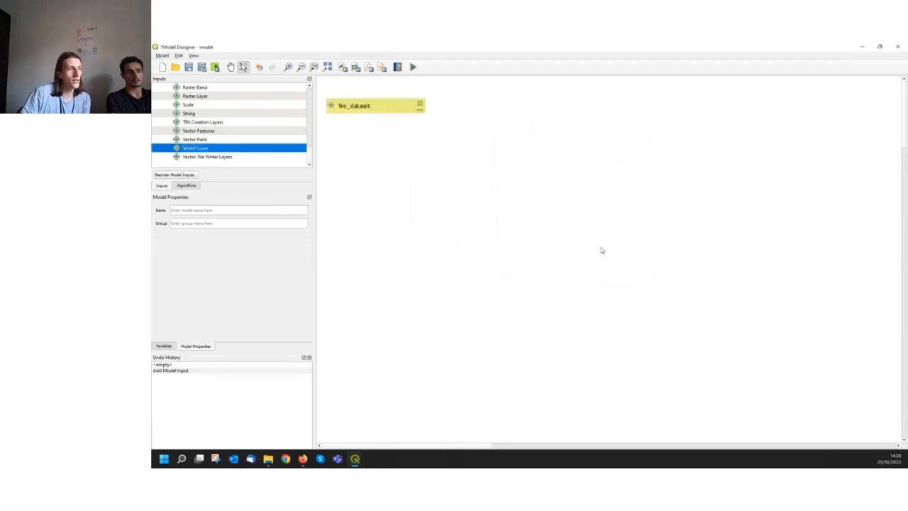
Reposition the fire_dataset input box a little farther right along the upper part of the model canvas
drag(384, 115, 426, 114)
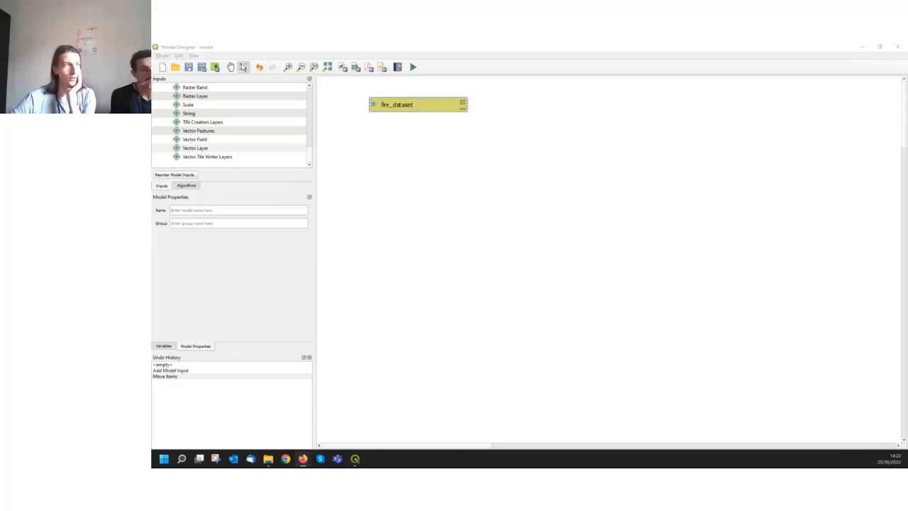
drag(388, 106, 389, 105)
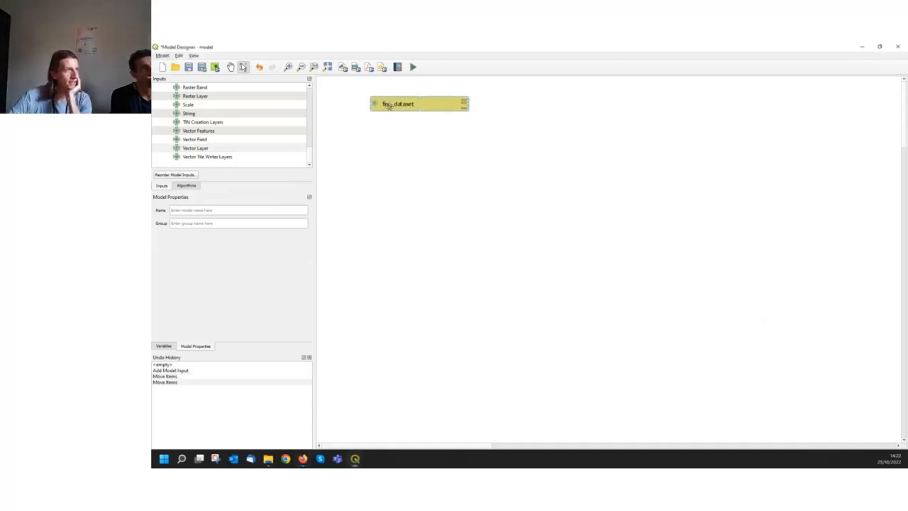
click(203, 148)
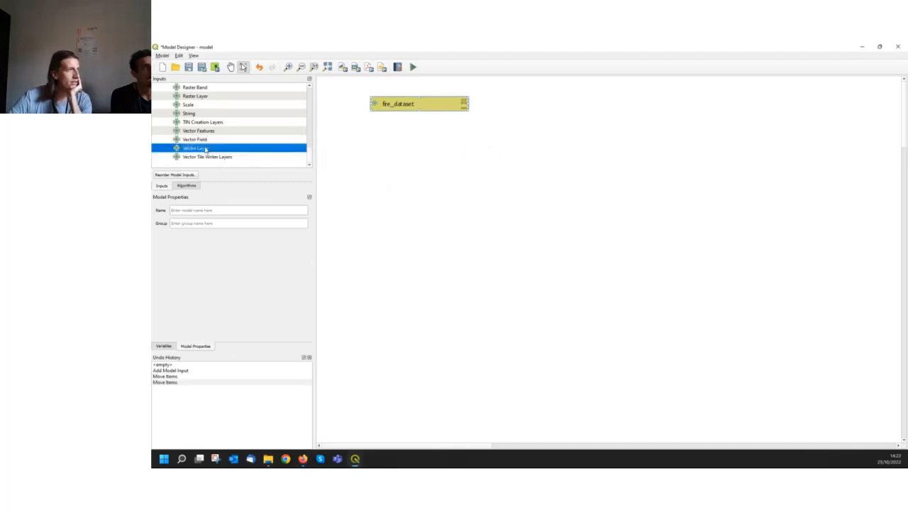
click(395, 110)
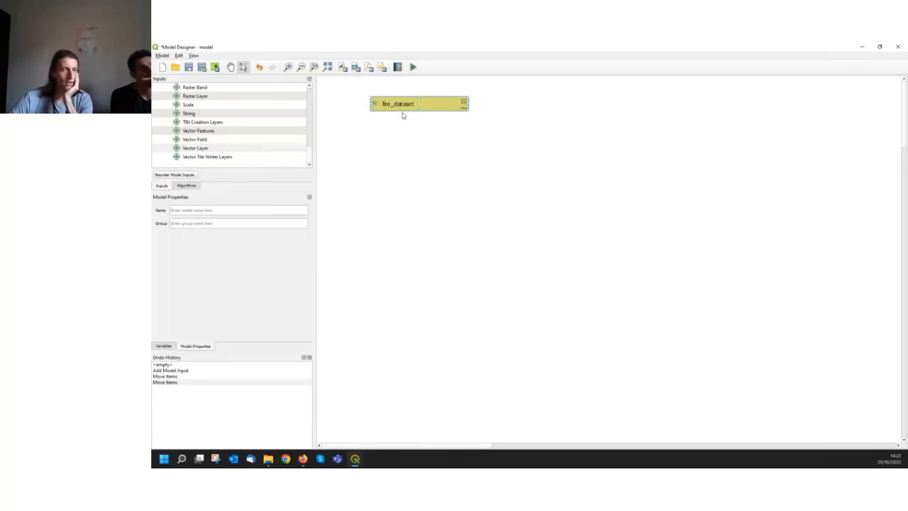
drag(426, 104, 434, 106)
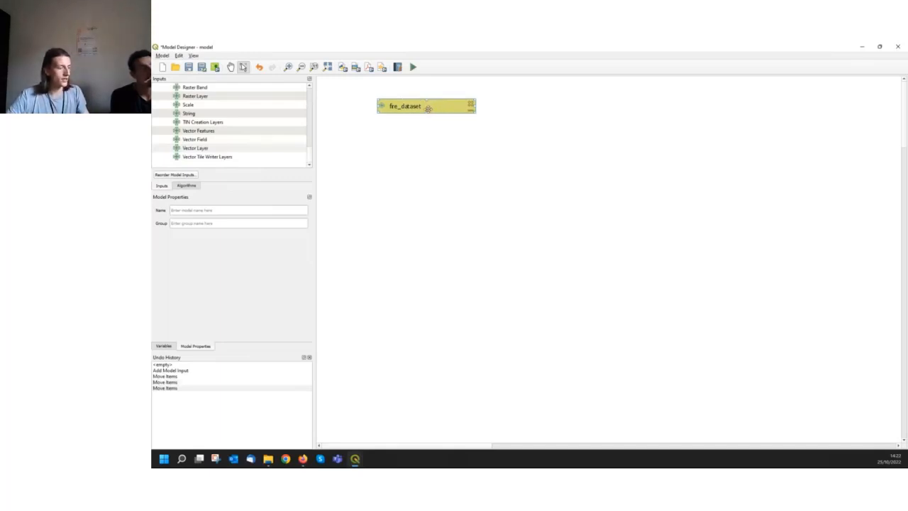
Paste a copy of the fire_dataset input, place it beside the original, and change the copy's description to admin_division
key(ctrl+v)
drag(485, 119, 526, 107)
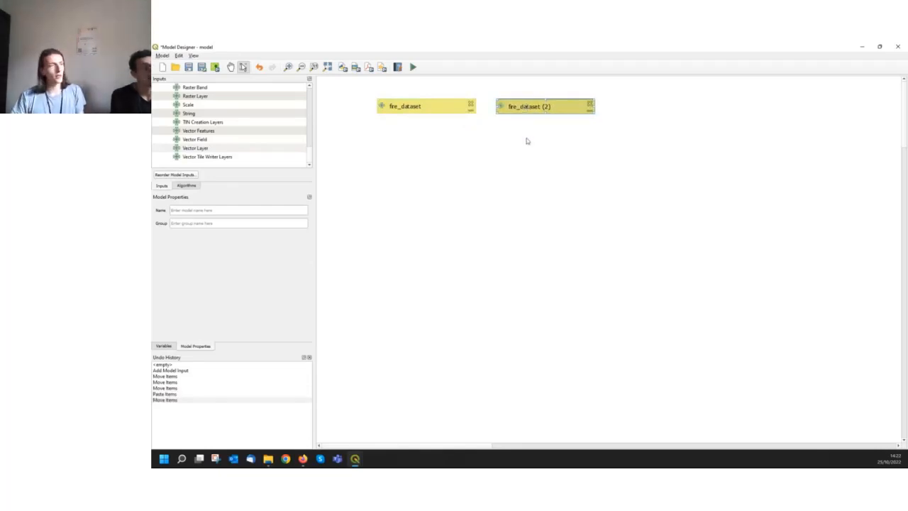
double_click(529, 108)
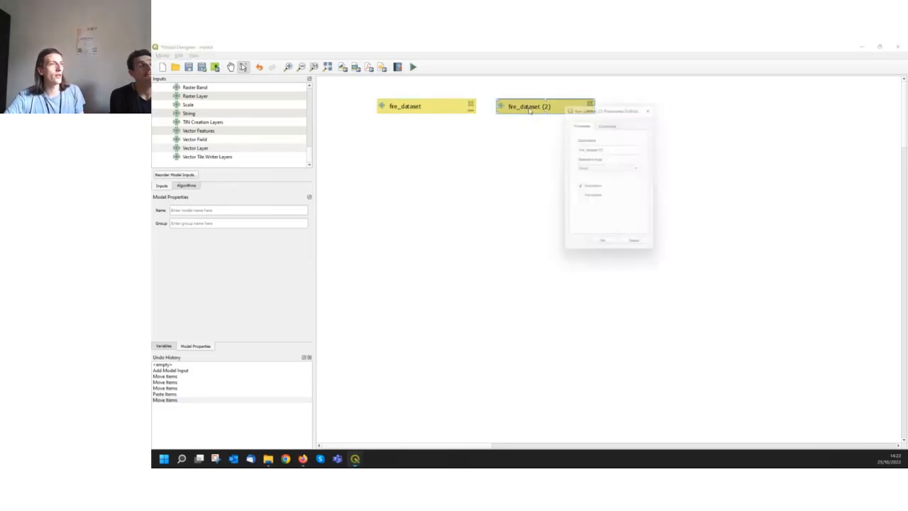
drag(597, 102, 653, 101)
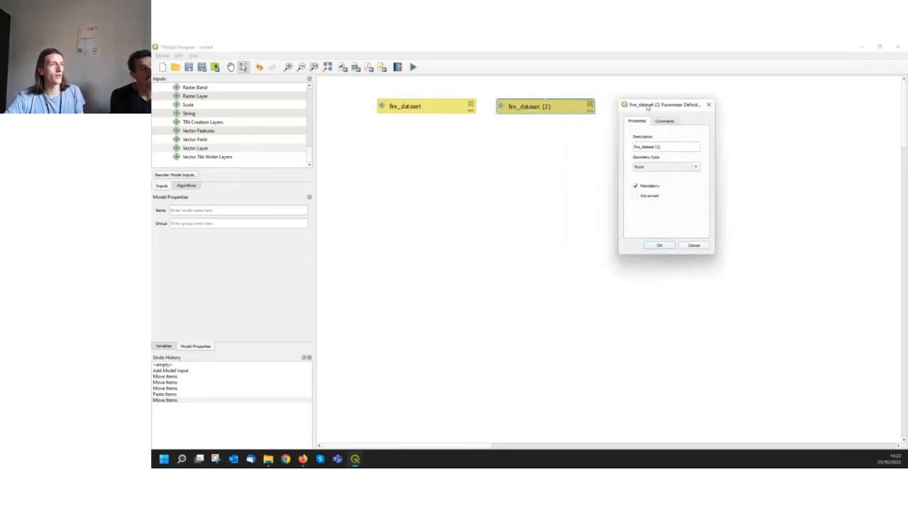
drag(667, 146, 611, 139)
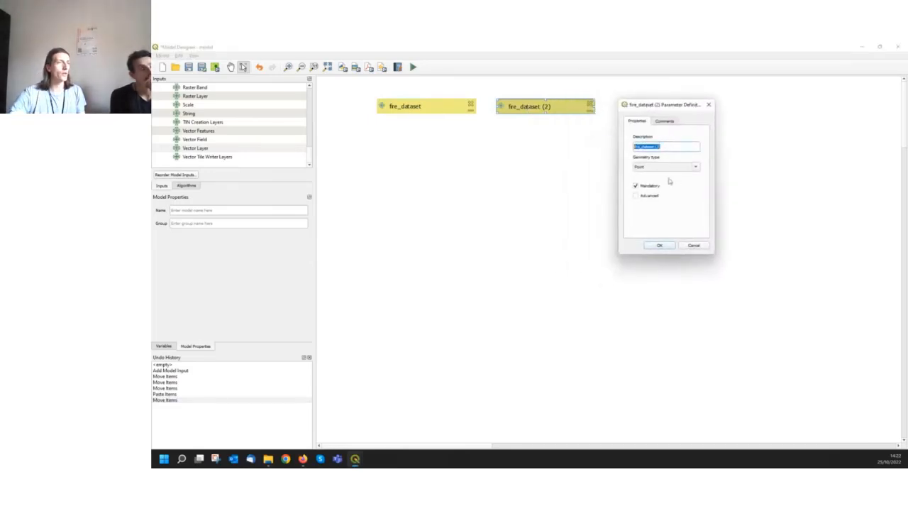
text(adv)
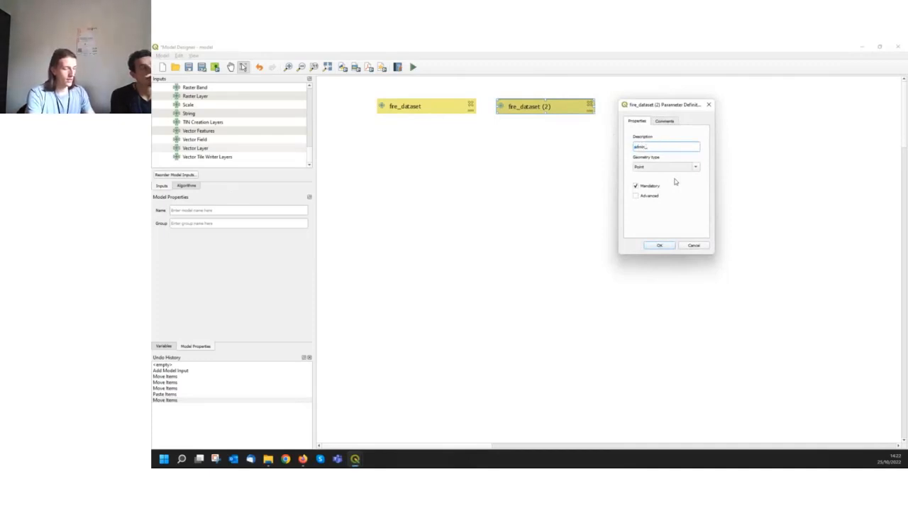
text(in_division)
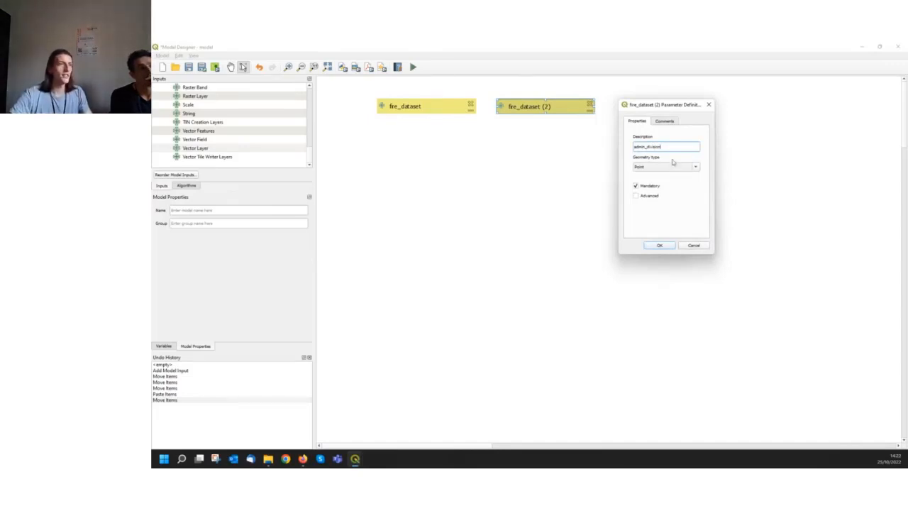
Set the copied input's geometry type to Polygon and apply the parameter definition
click(697, 167)
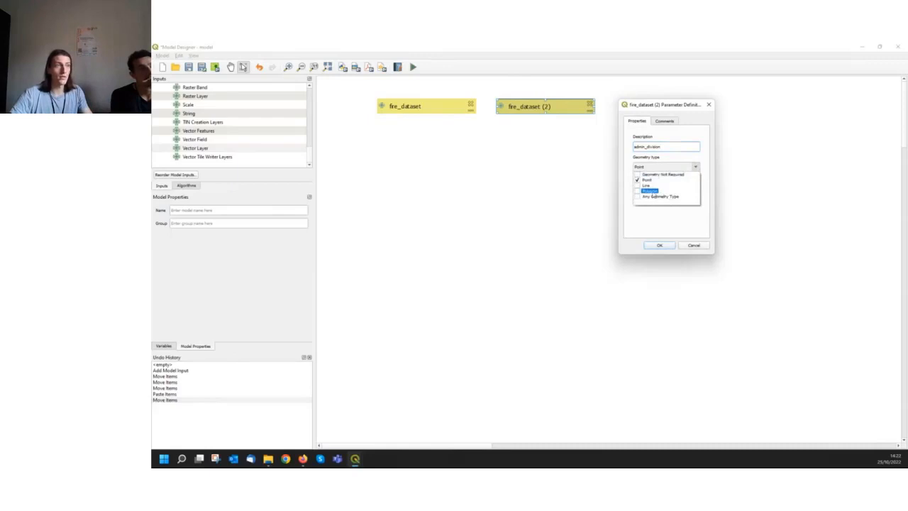
click(661, 194)
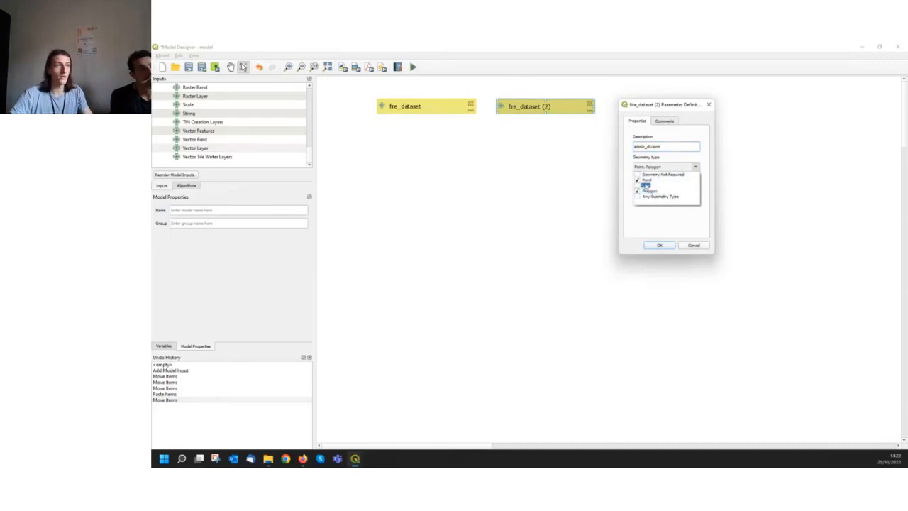
click(656, 221)
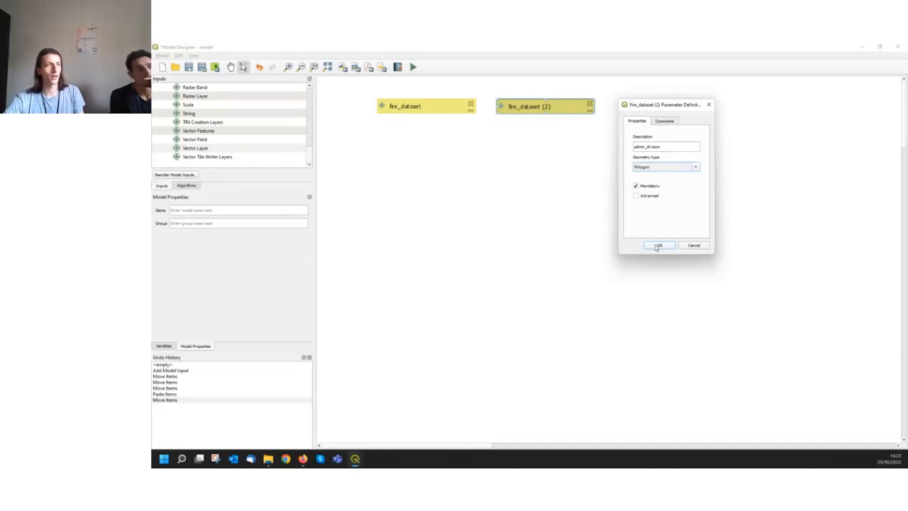
click(657, 246)
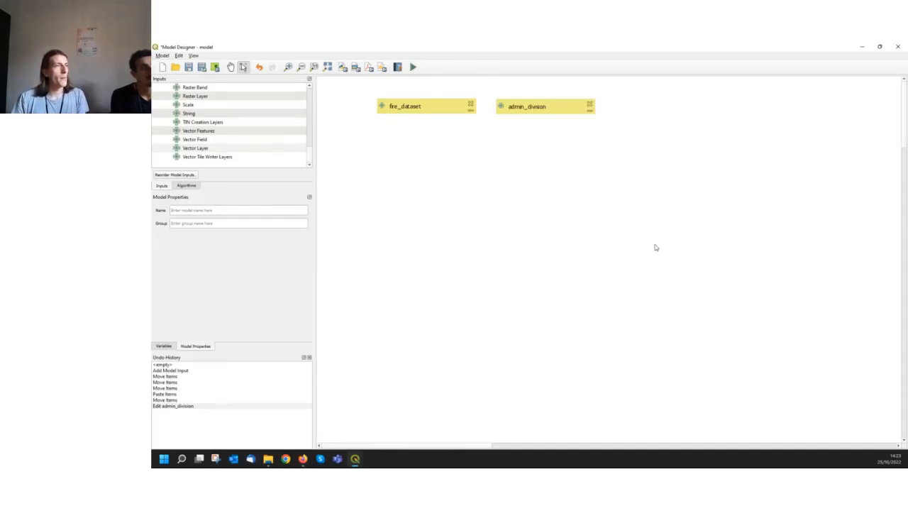
Look through the algorithm categories available for the model, including the vector selection, table and overlay groups
click(183, 186)
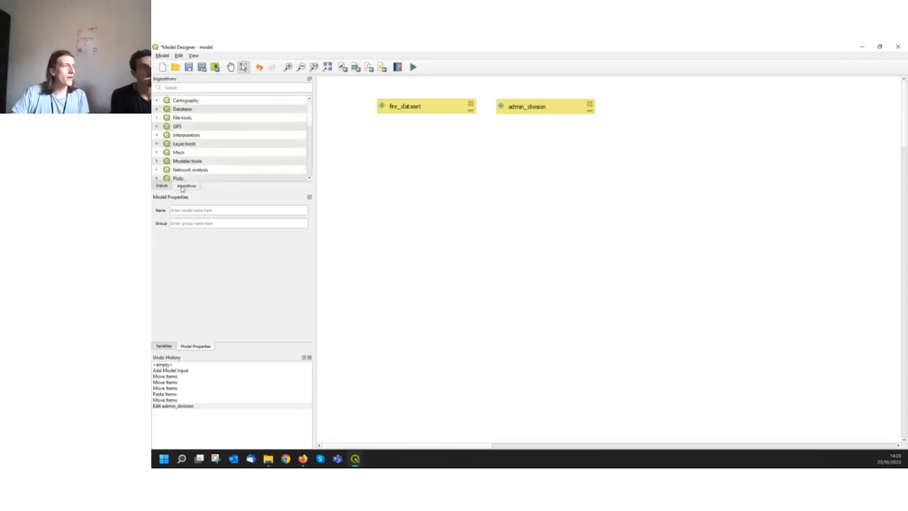
scroll(208, 152, down, 6)
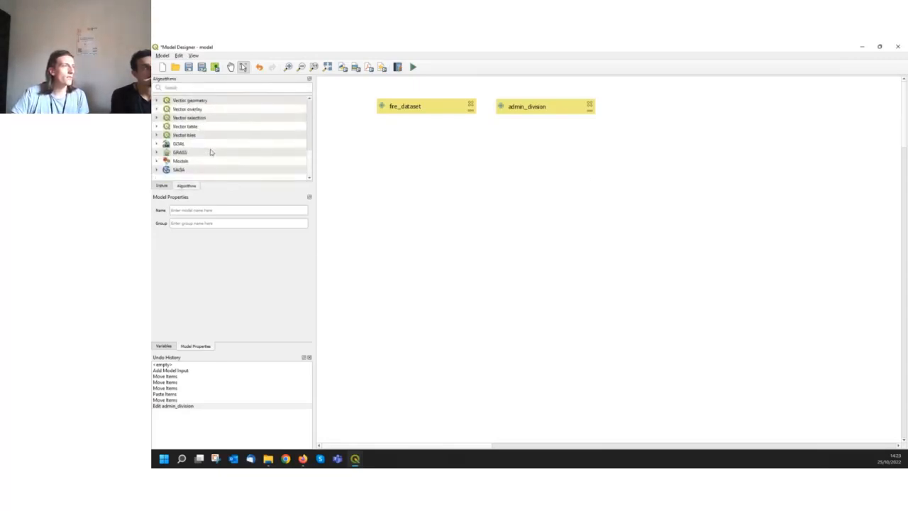
scroll(210, 160, up, 6)
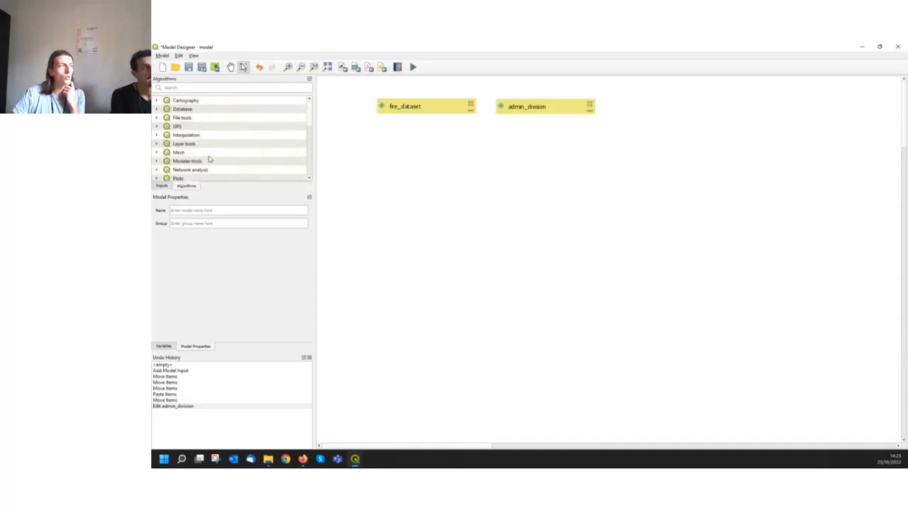
scroll(209, 160, down, 3)
scroll(205, 163, up, 3)
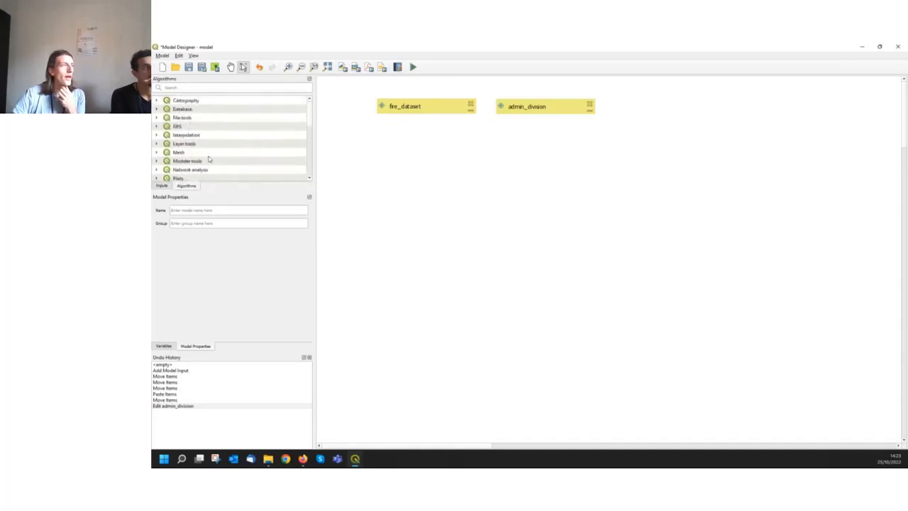
scroll(203, 160, down, 4)
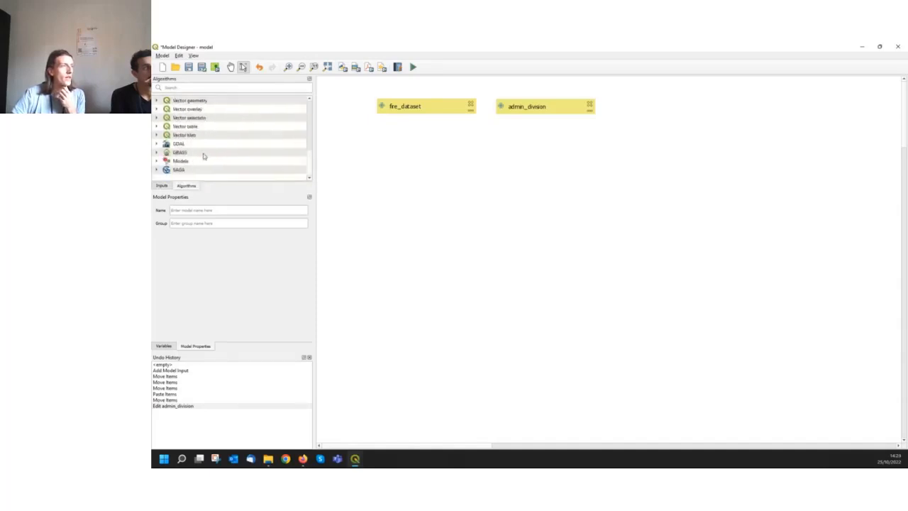
scroll(204, 155, up, 2)
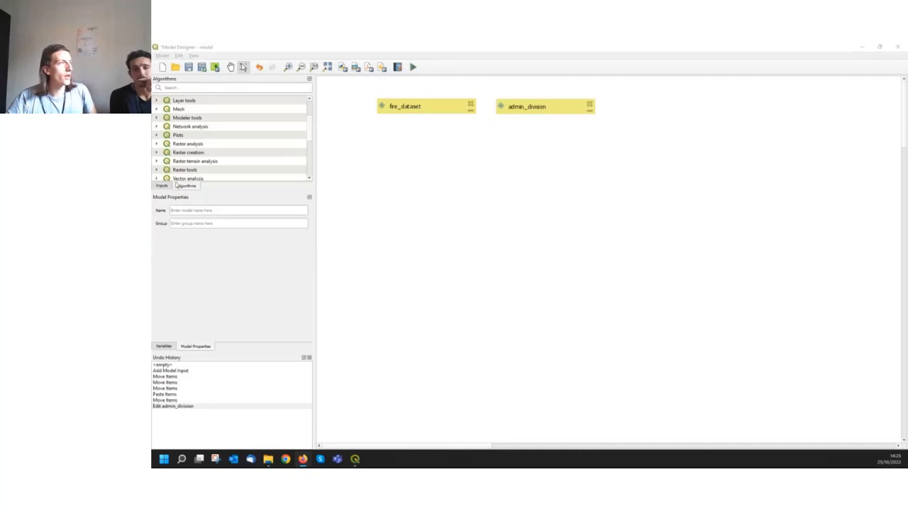
scroll(221, 167, down, 3)
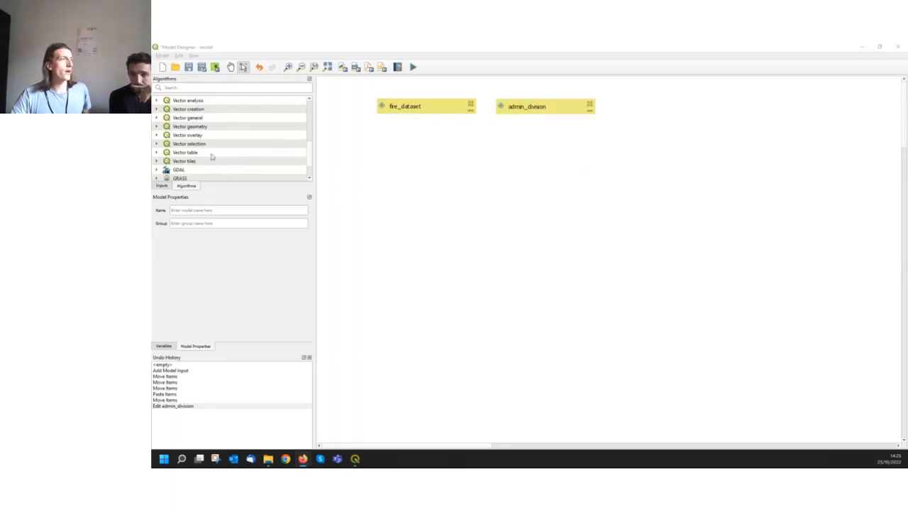
click(189, 154)
click(190, 146)
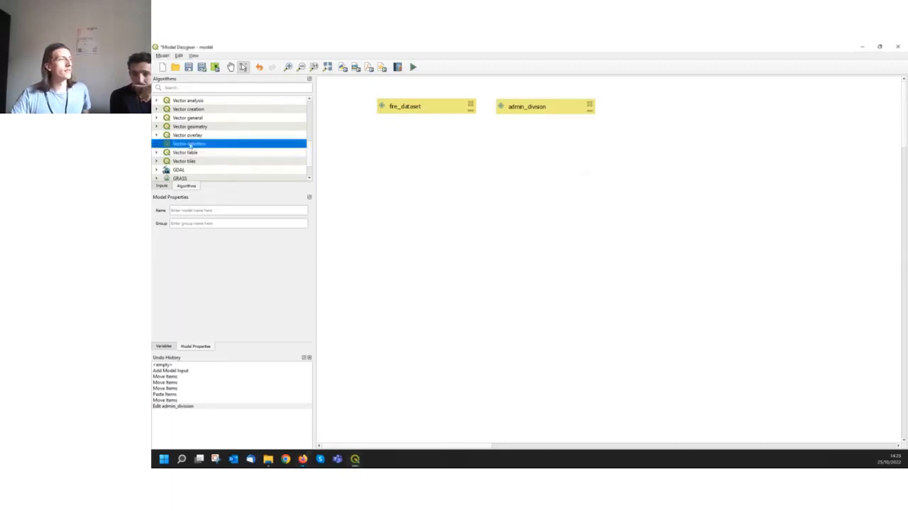
click(190, 137)
scroll(190, 128, up, 5)
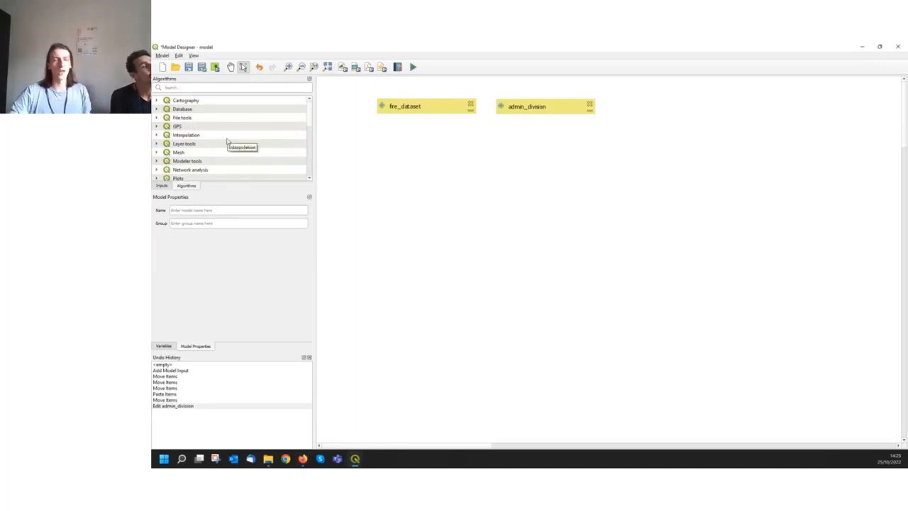
scroll(220, 165, down, 5)
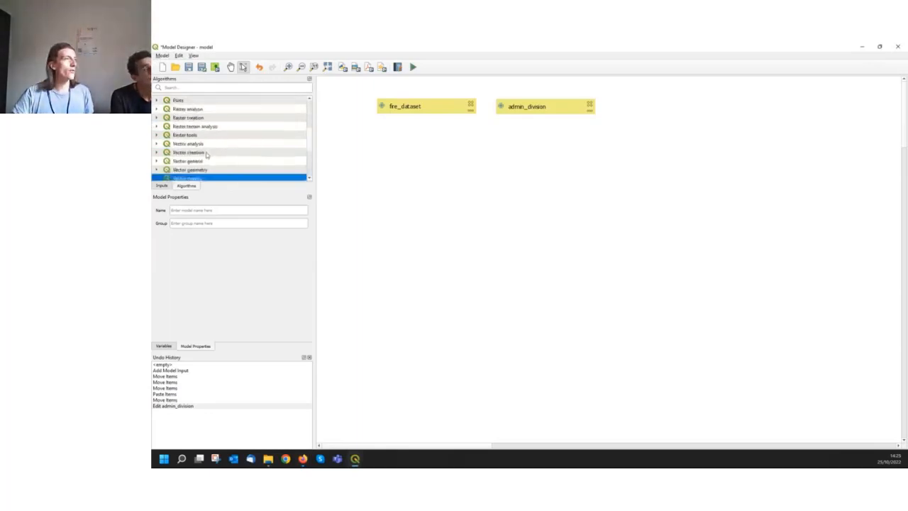
scroll(213, 156, down, 1)
scroll(211, 153, up, 1)
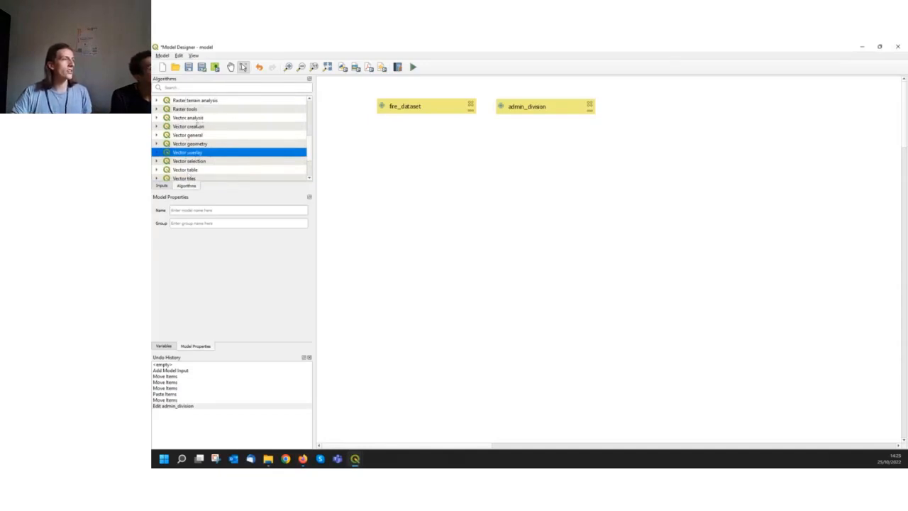
Search the algorithms for "count point" and place Count points in polygon on the model canvas below the inputs
click(188, 88)
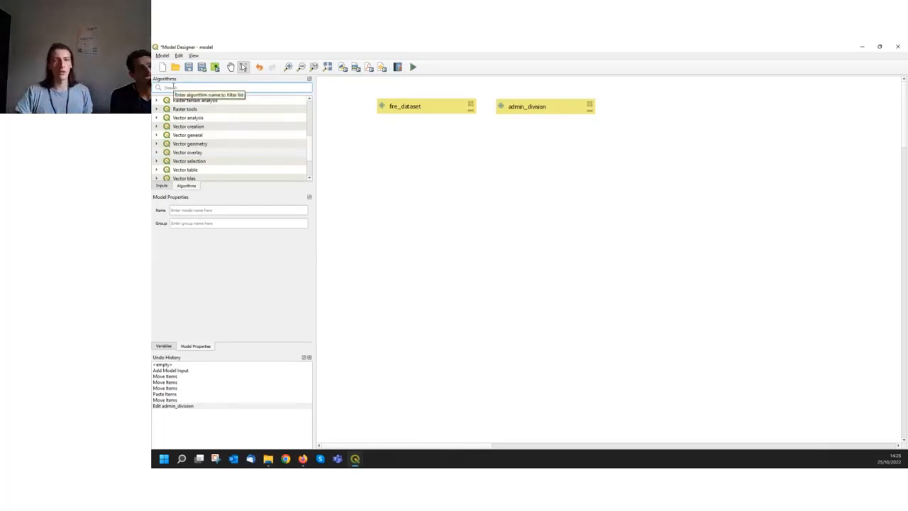
click(172, 87)
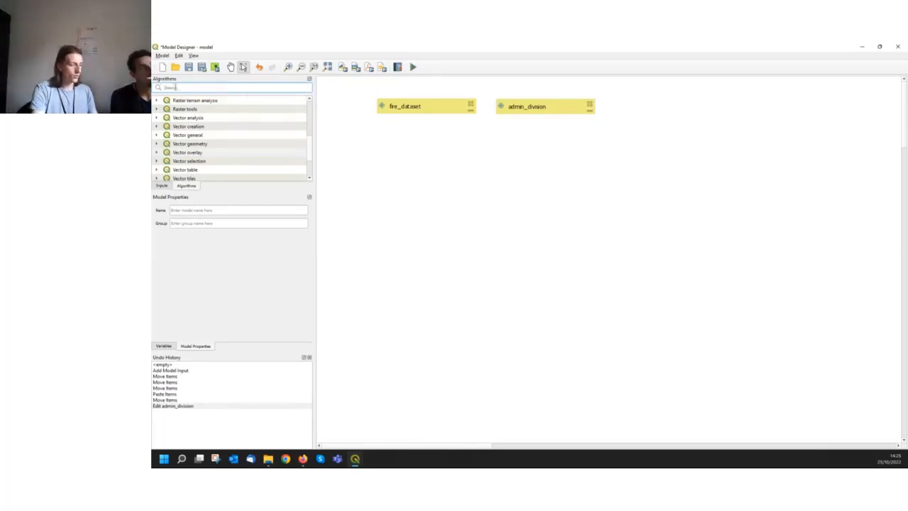
text(d)
key(BackSpace)
text(count point)
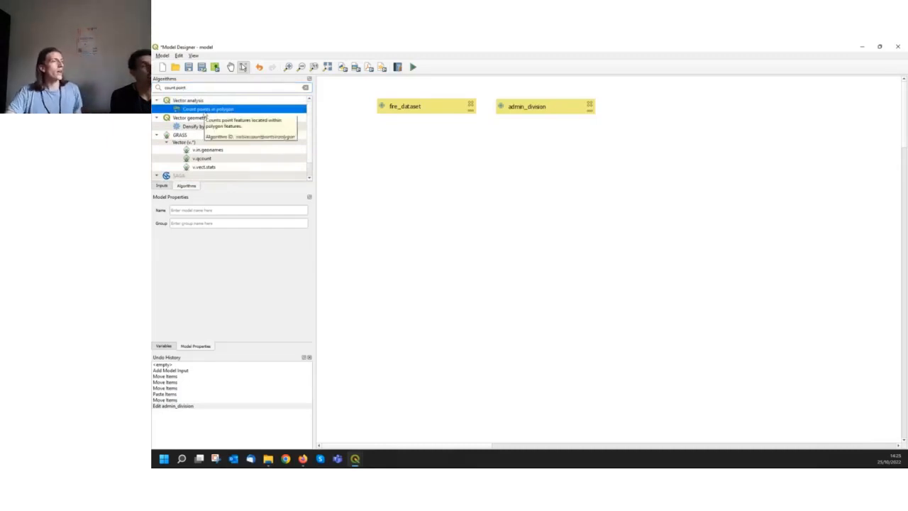
drag(204, 112, 488, 186)
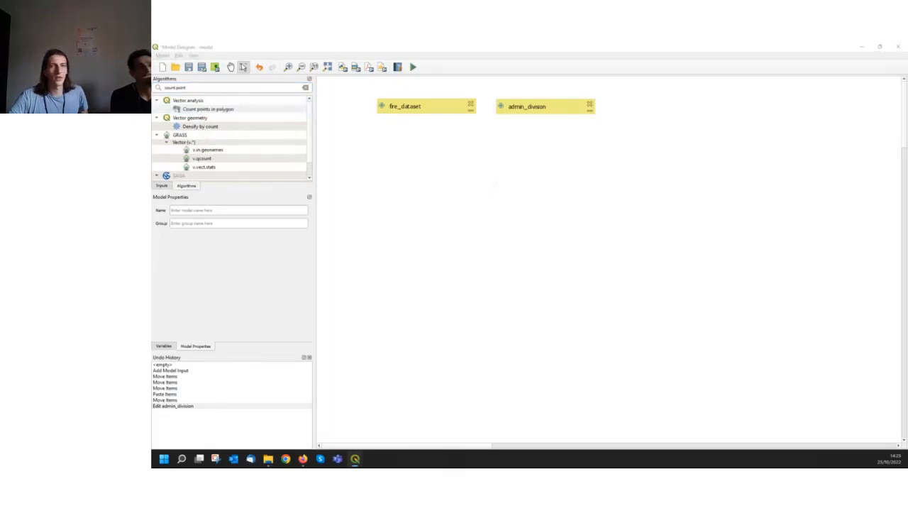
drag(724, 187, 587, 165)
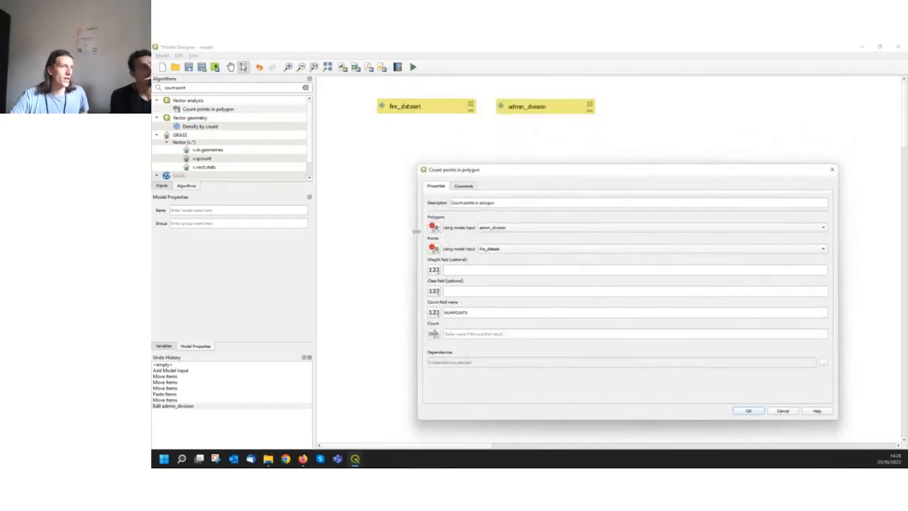
drag(489, 175, 657, 157)
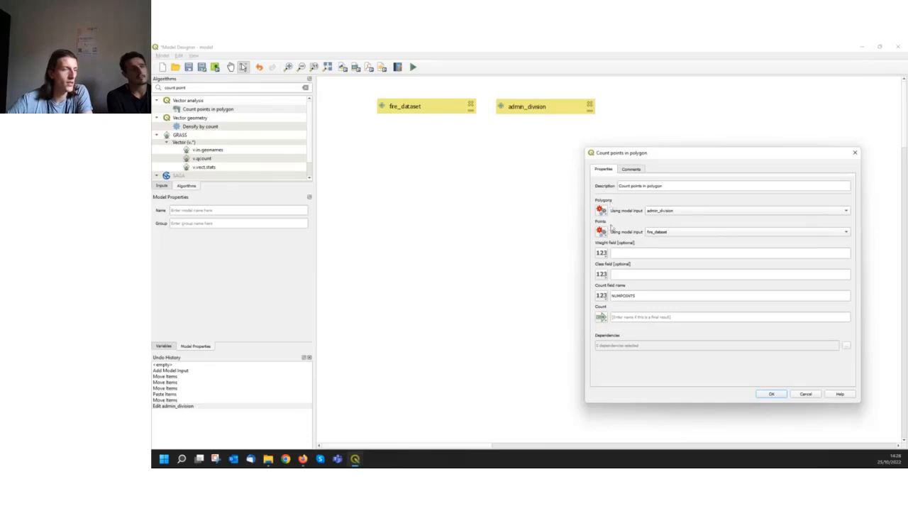
Choose the model inputs admin_division for Polygons and fire_dataset for Points in the Count points in polygon algorithm
click(679, 213)
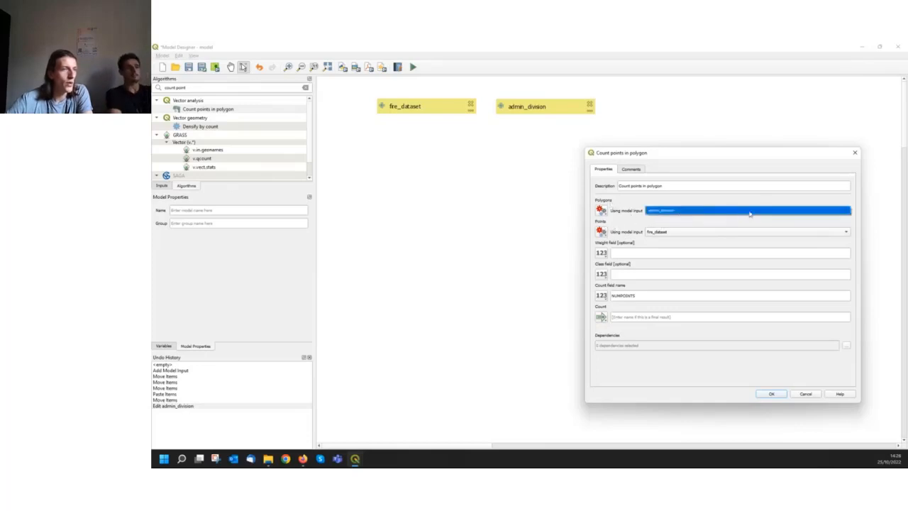
click(752, 213)
click(728, 232)
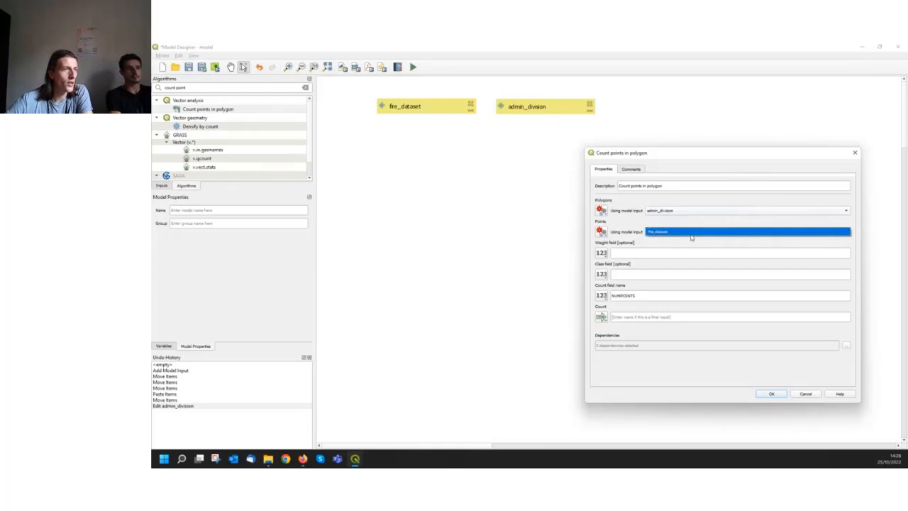
click(692, 236)
click(660, 212)
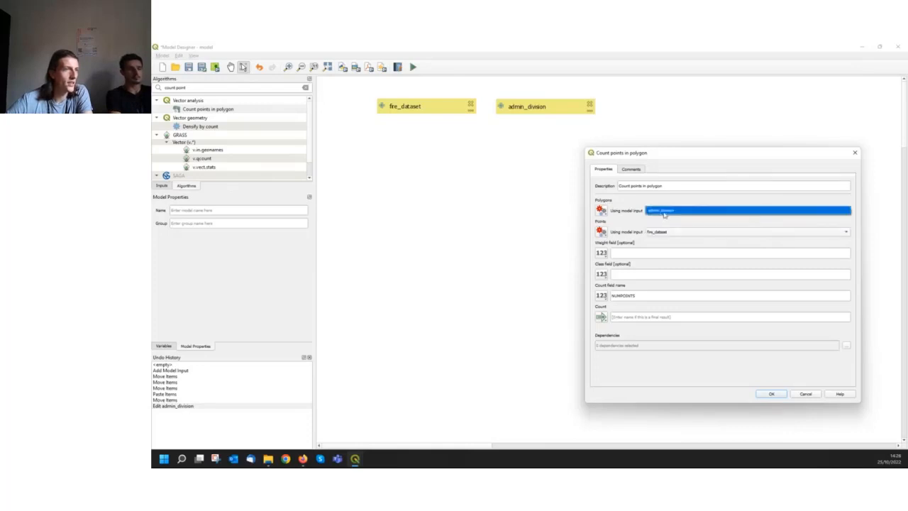
click(664, 212)
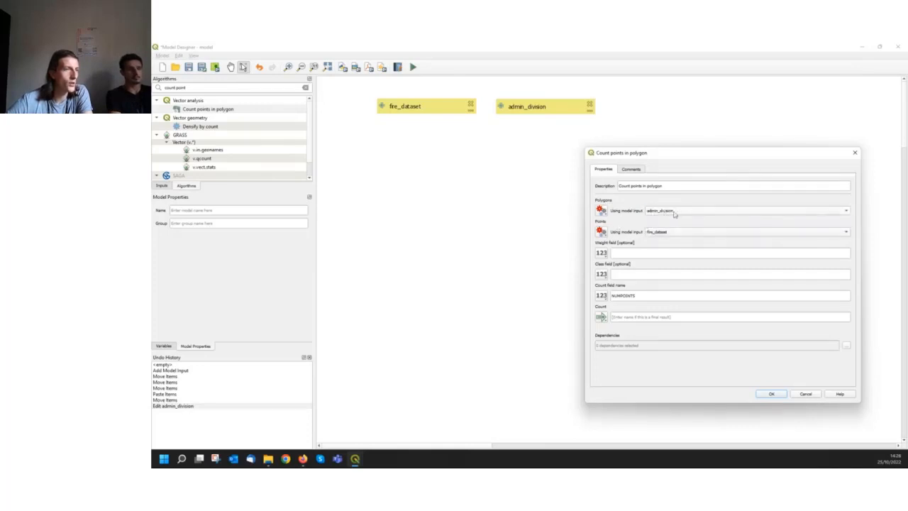
Switch the Polygons source to a fixed value, view the available layers, and return it to the admin_division model input
click(674, 212)
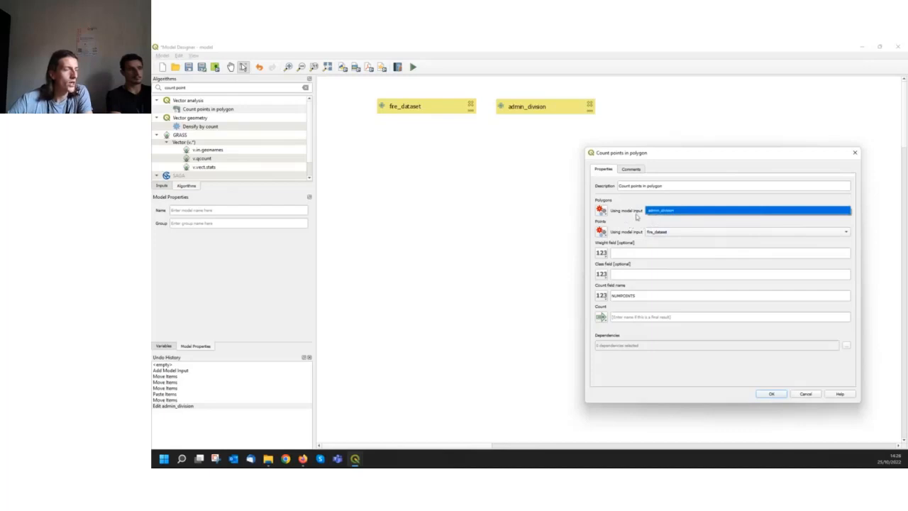
click(601, 211)
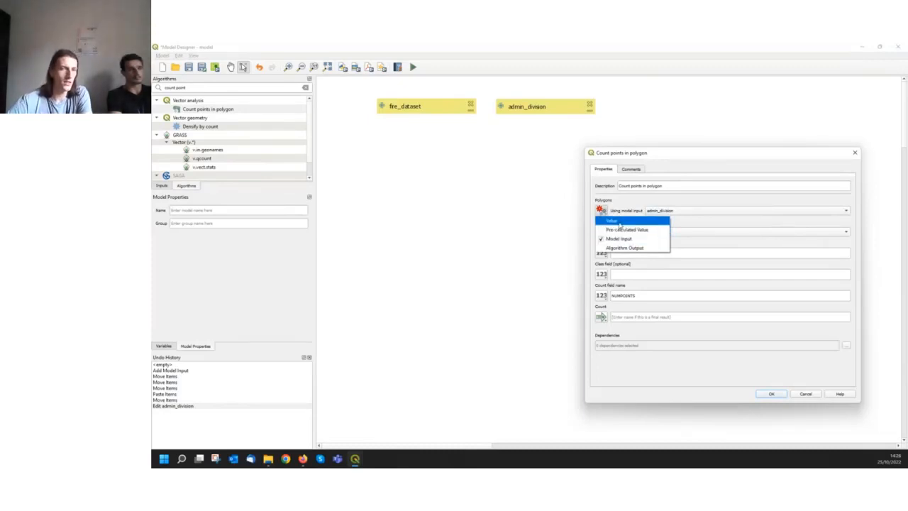
click(620, 223)
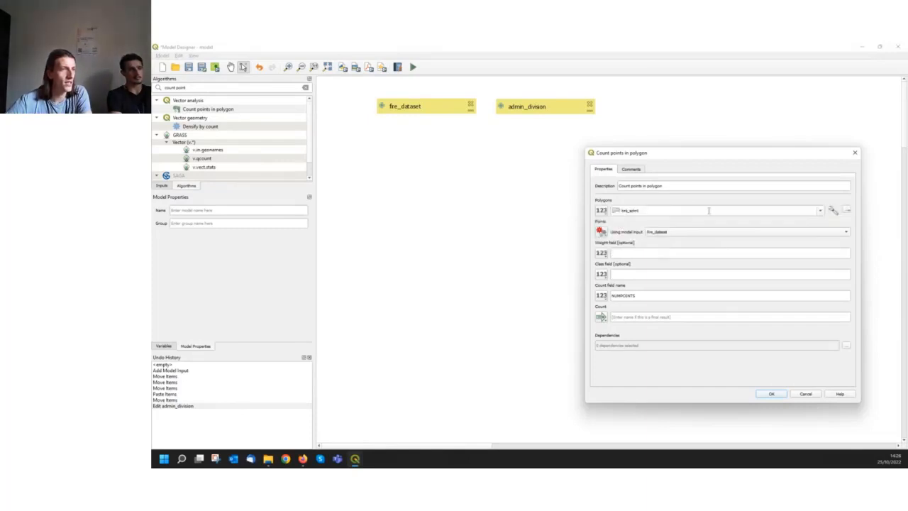
click(821, 212)
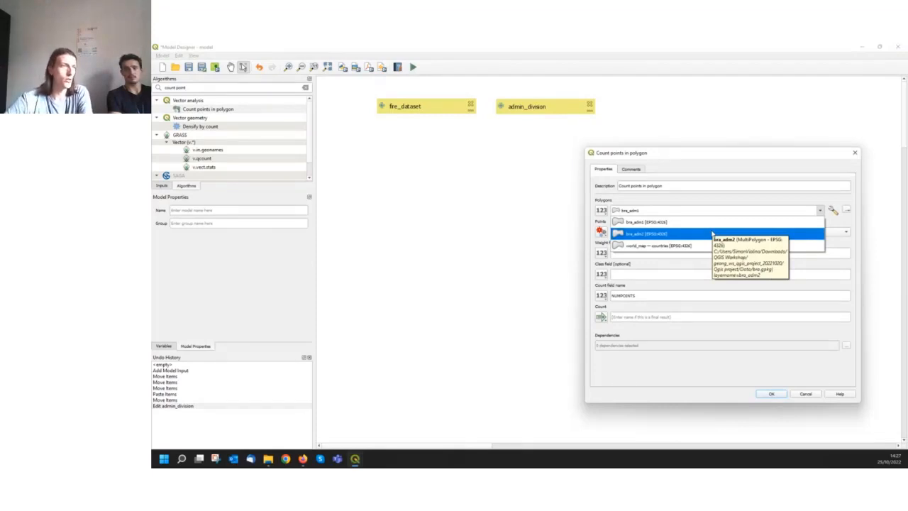
click(601, 211)
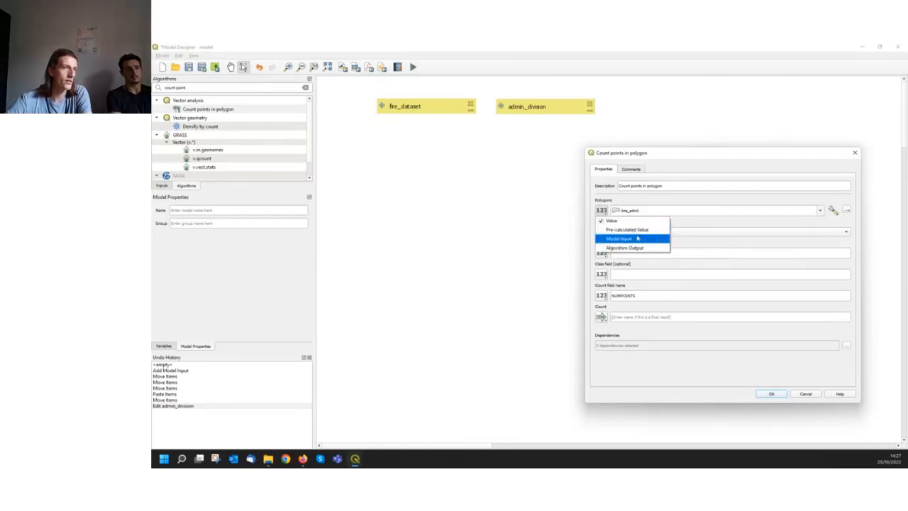
click(636, 240)
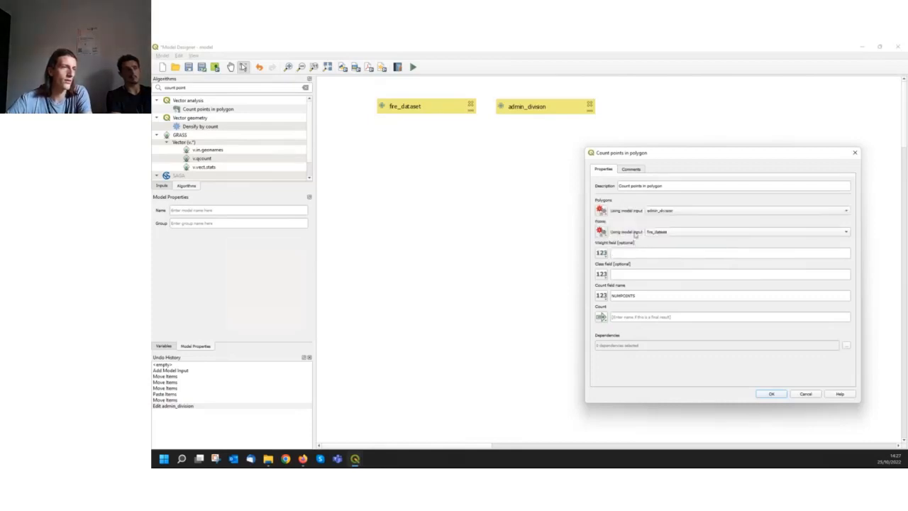
click(671, 213)
click(669, 213)
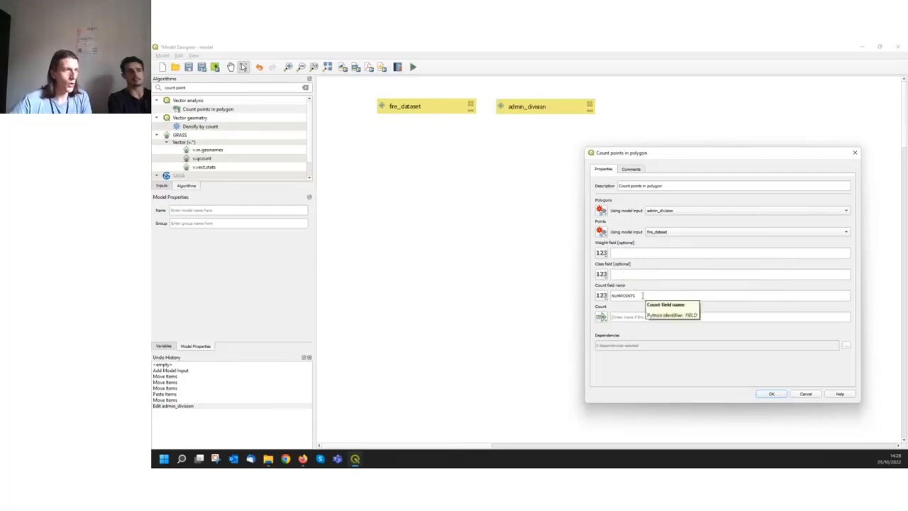
Set the count field name to FIRE_NB and add the Count points in polygon algorithm to the model
drag(643, 295, 609, 296)
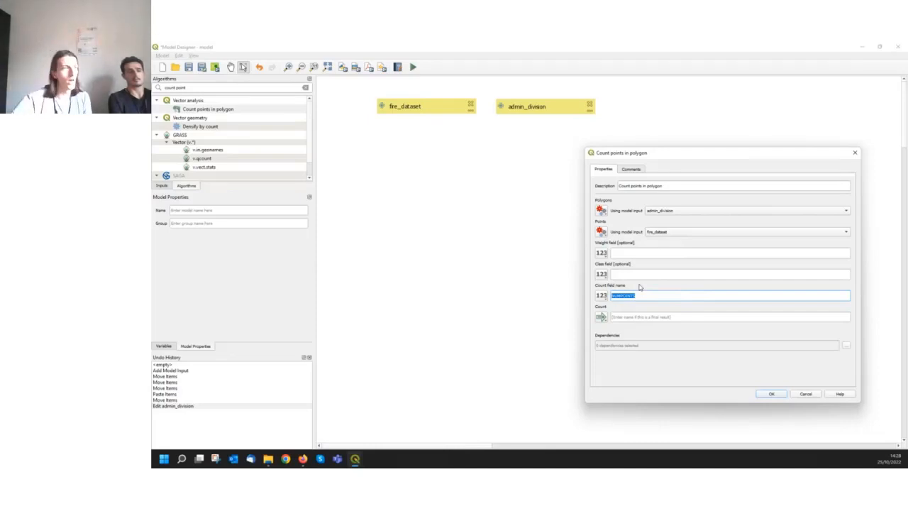
click(645, 296)
drag(645, 296, 566, 295)
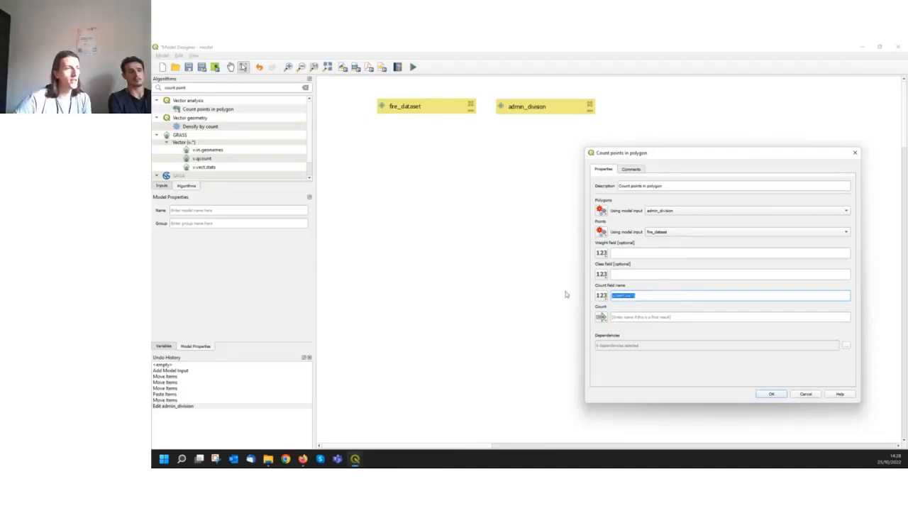
text(nf)
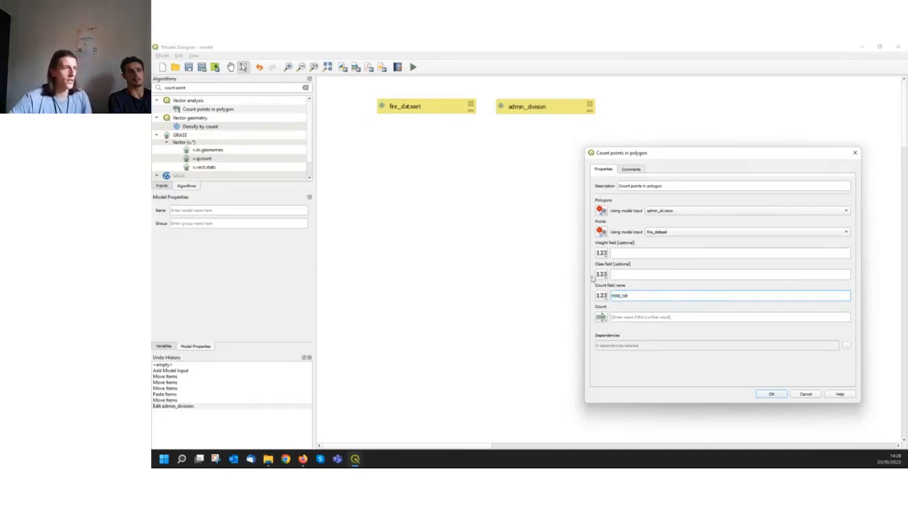
click(772, 394)
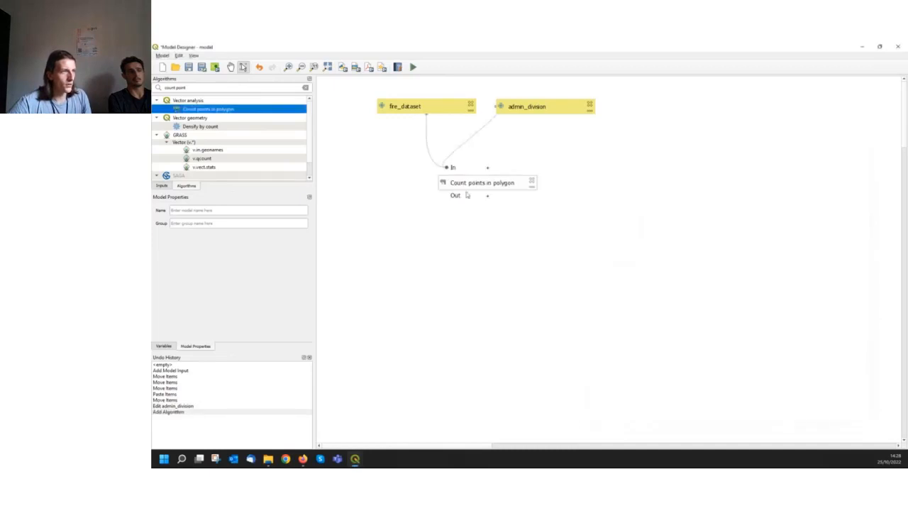
mouse_move(465, 185)
mouse_down()
mouse_move(491, 194)
mouse_move(465, 188)
mouse_up()
drag(510, 111, 512, 111)
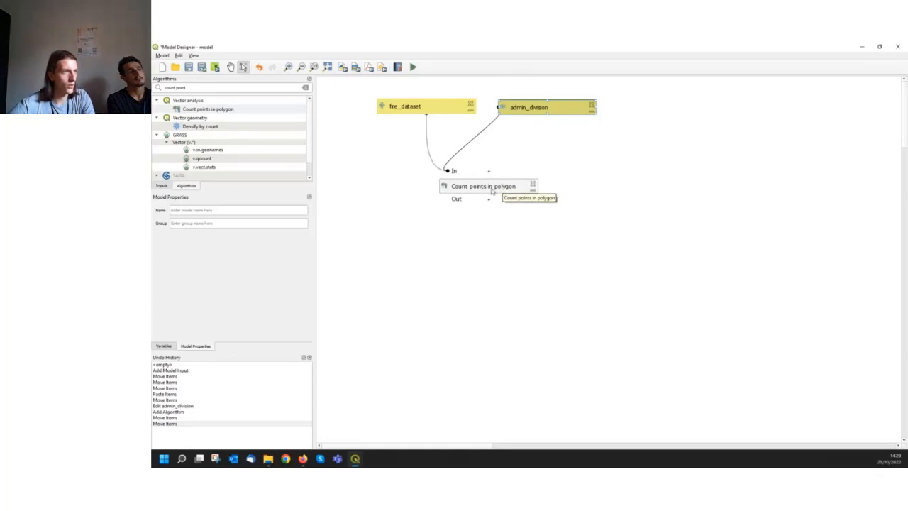
Edit the Count points in polygon algorithm to name its Count output count_fire_in_admin as a final result
double_click(491, 188)
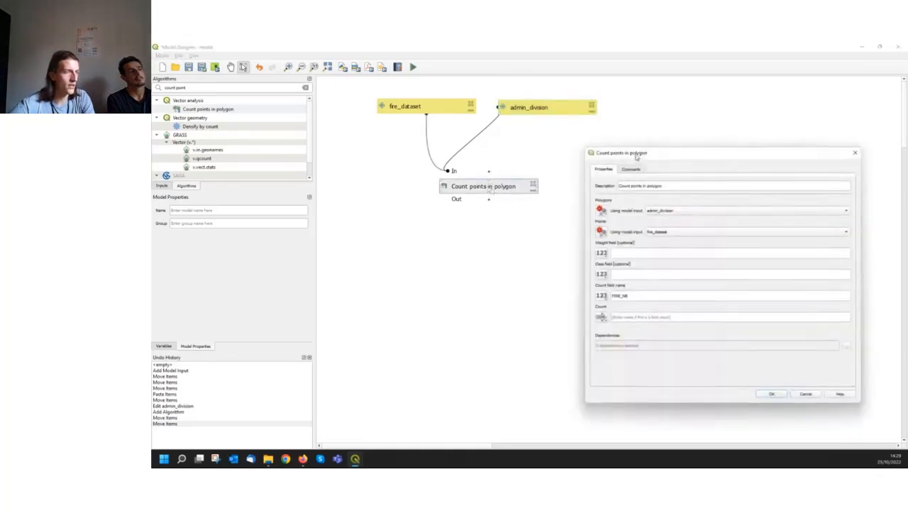
drag(636, 158, 610, 138)
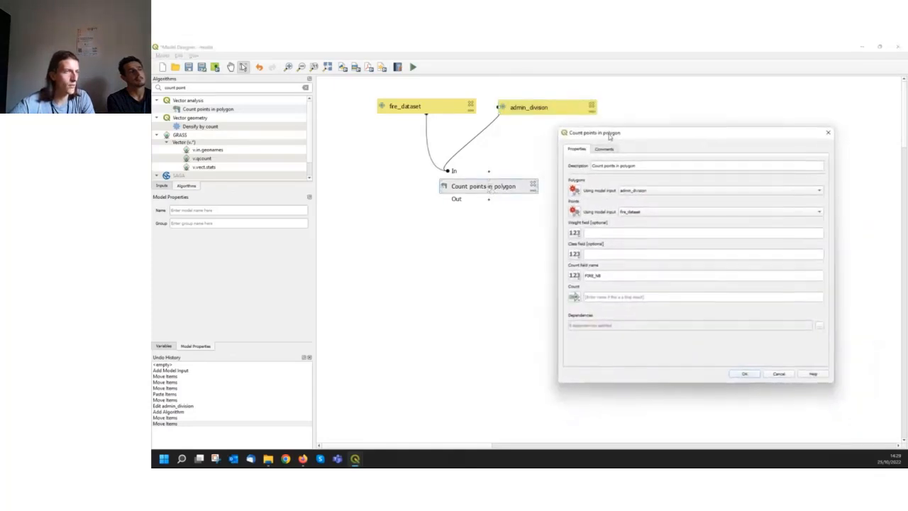
click(616, 299)
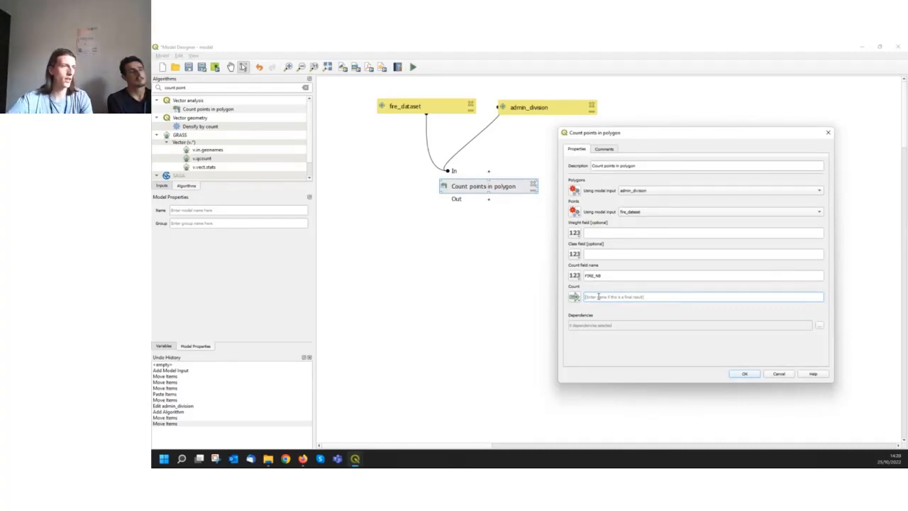
text(count_fi)
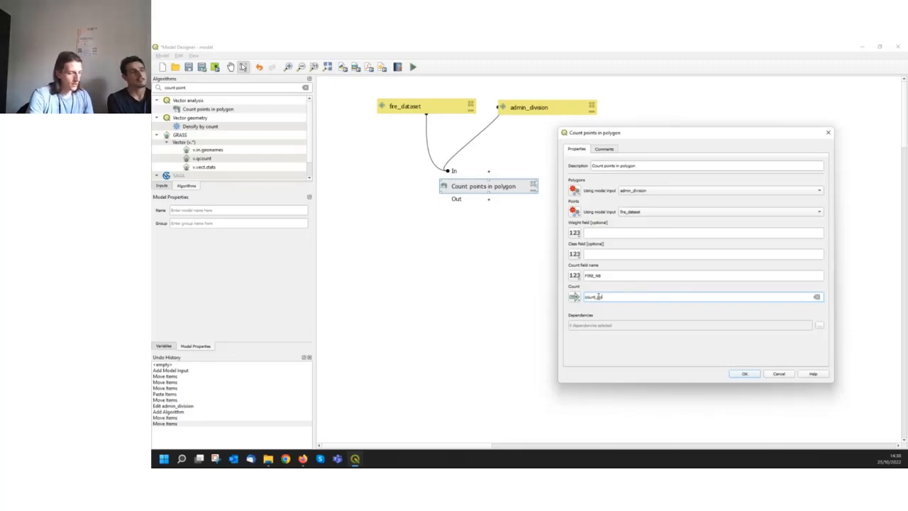
key(BackSpace)
key(BackSpace)
text(fire)
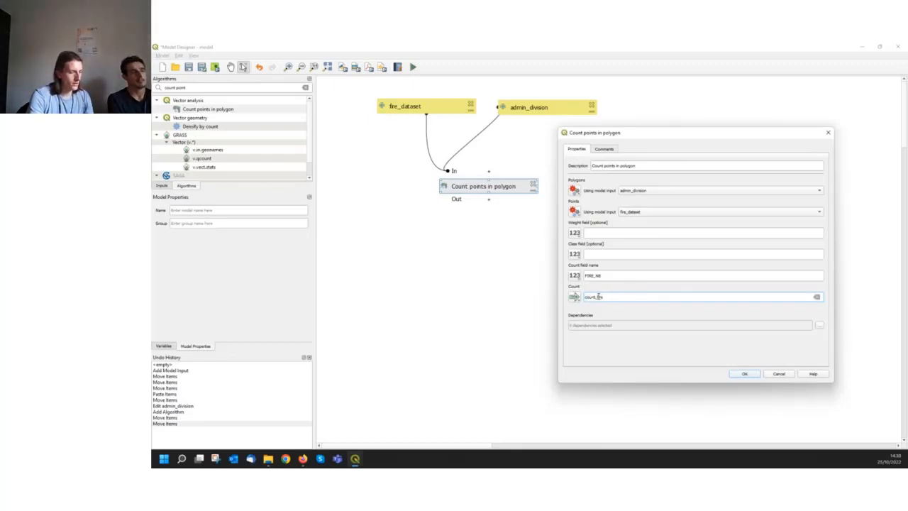
text(_in_admin)
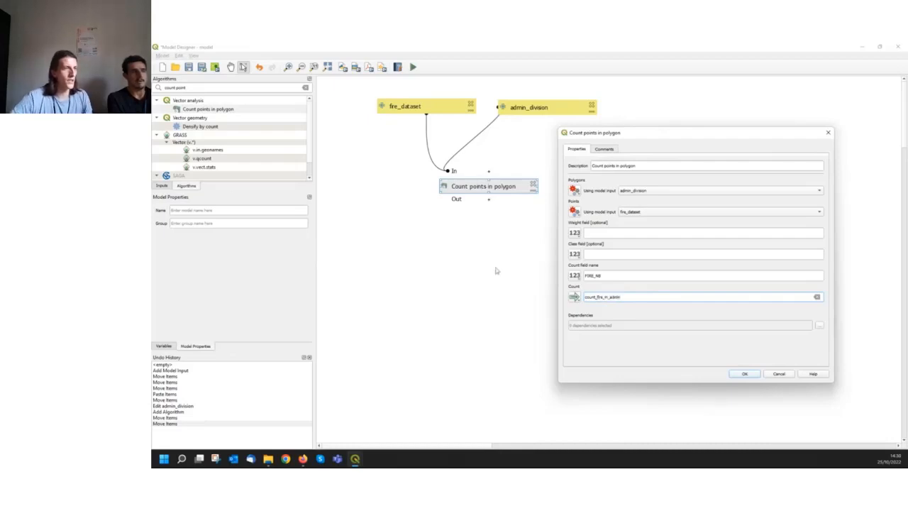
click(748, 377)
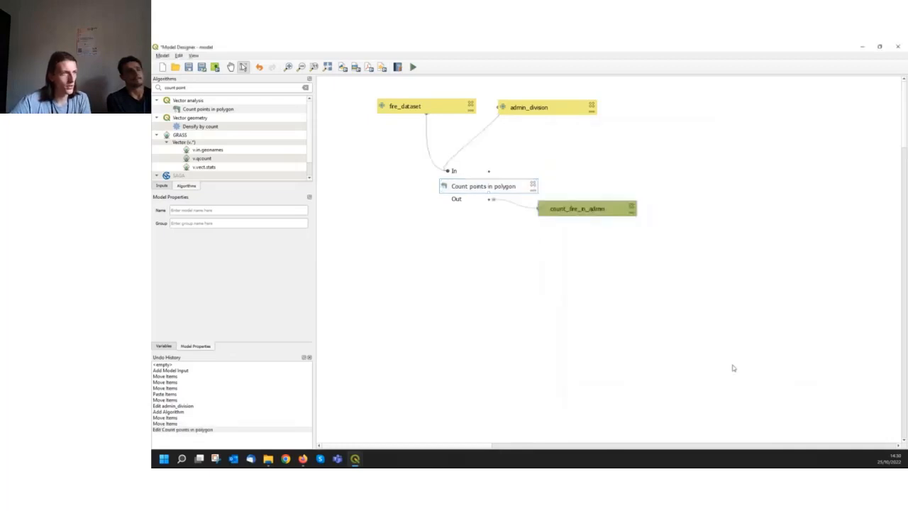
Arrange the model so Count points in polygon sits below the two inputs and count_fire_in_admin sits beneath the algorithm
drag(571, 211, 574, 243)
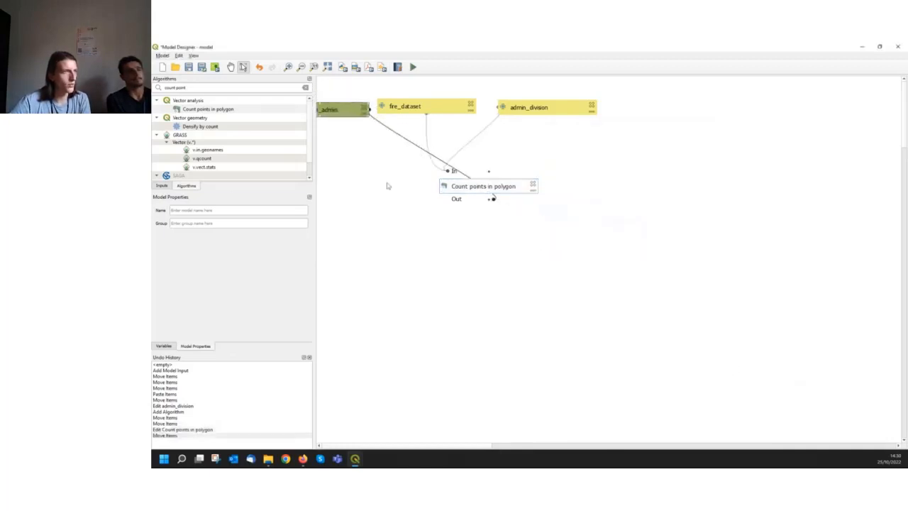
drag(330, 111, 524, 279)
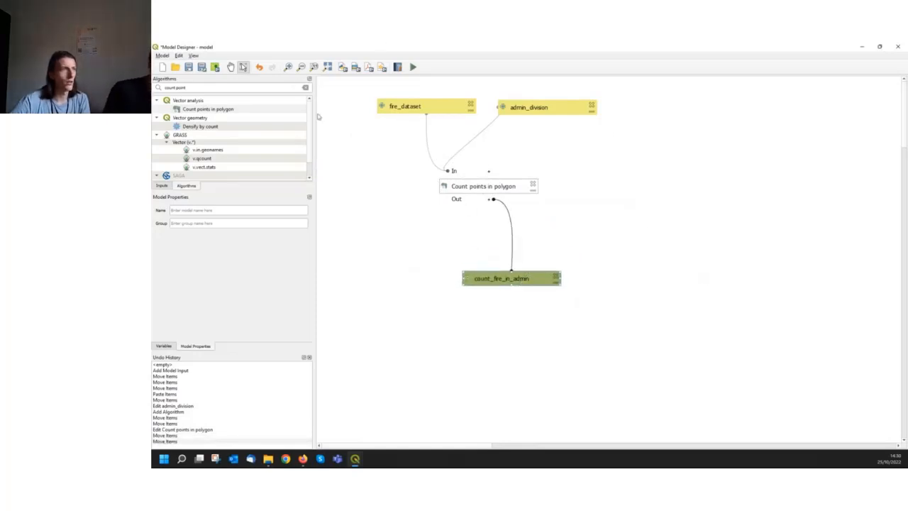
drag(467, 187, 462, 188)
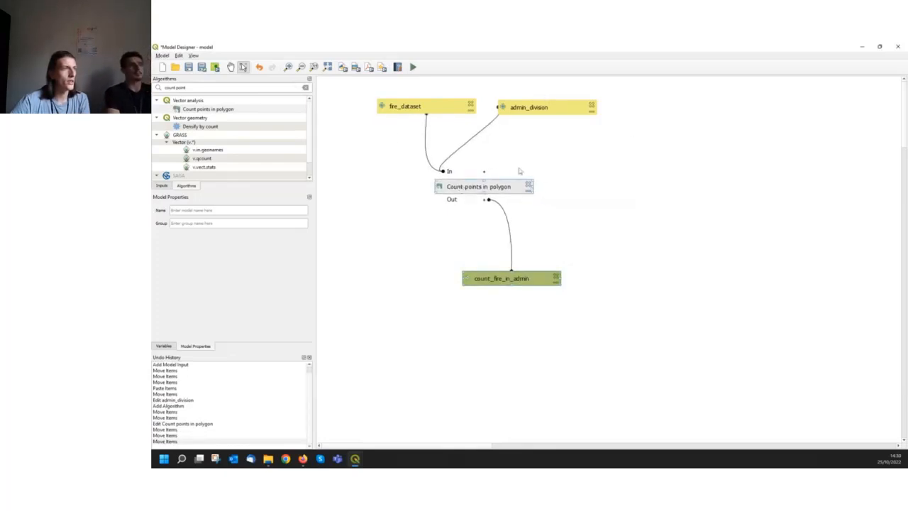
click(468, 218)
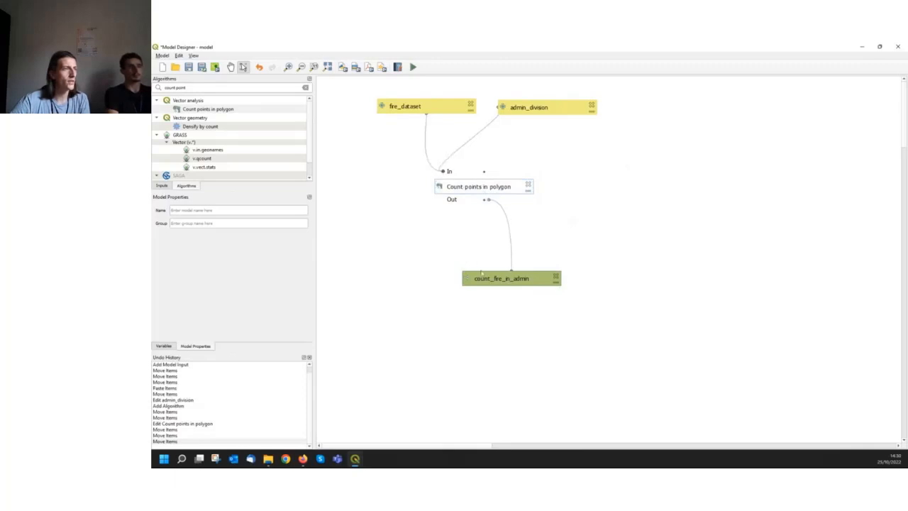
drag(481, 276, 453, 303)
mouse_move(512, 189)
mouse_down()
mouse_move(488, 190)
mouse_move(483, 200)
mouse_move(551, 221)
mouse_move(500, 202)
mouse_up()
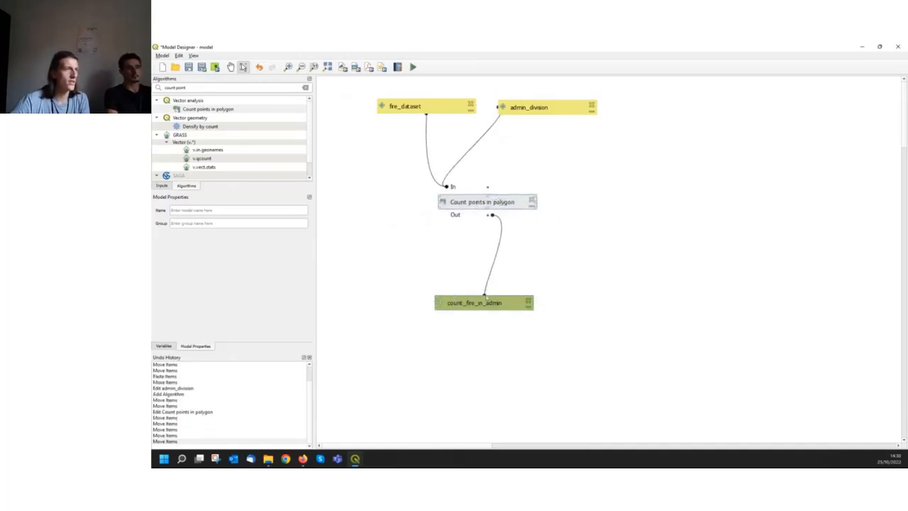
mouse_move(488, 298)
mouse_down()
mouse_move(658, 286)
mouse_move(510, 319)
mouse_move(474, 301)
mouse_up()
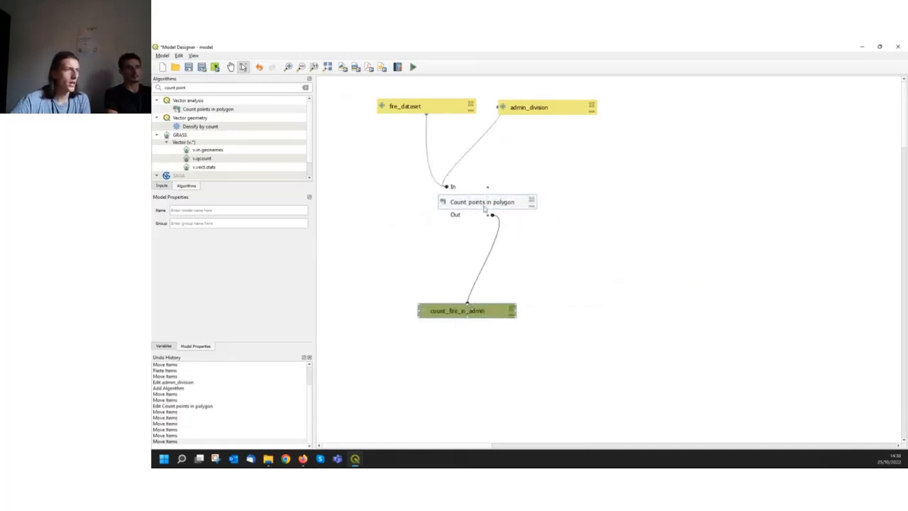
mouse_move(490, 202)
mouse_down()
mouse_move(487, 213)
mouse_move(479, 205)
mouse_up()
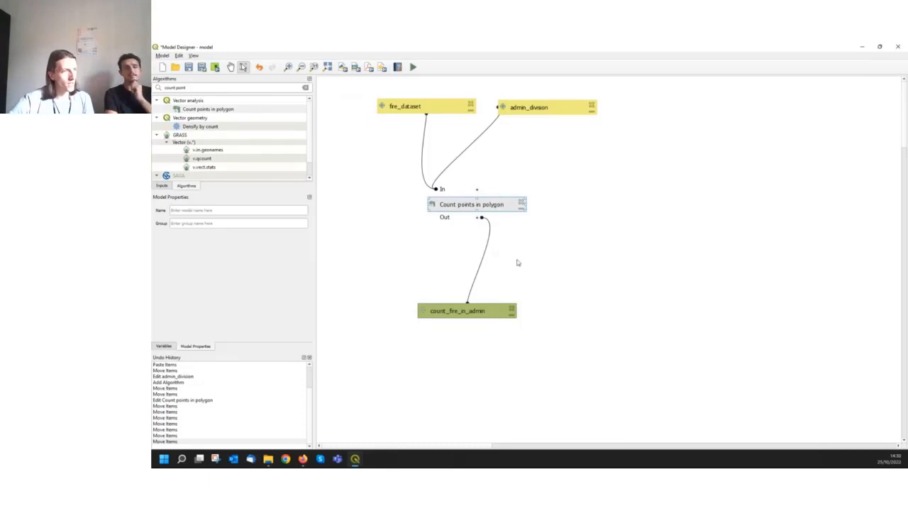
drag(463, 311, 472, 293)
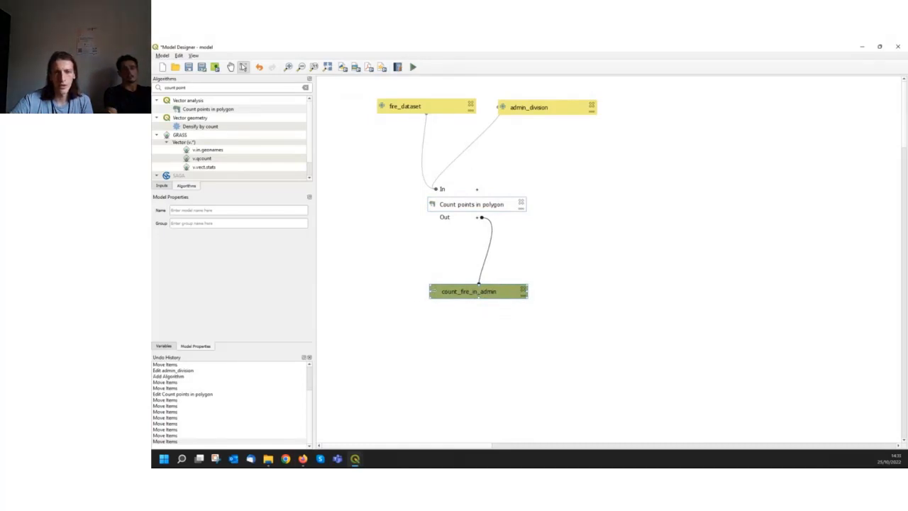
Open the model's run dialog, shrink it, and move it clear of the fire_dataset and admin_division inputs
key(alt+Tab)
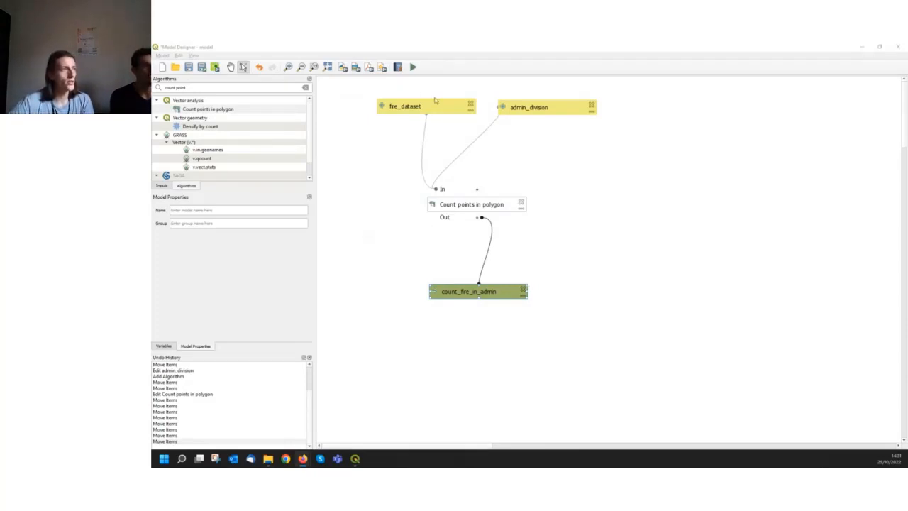
click(162, 55)
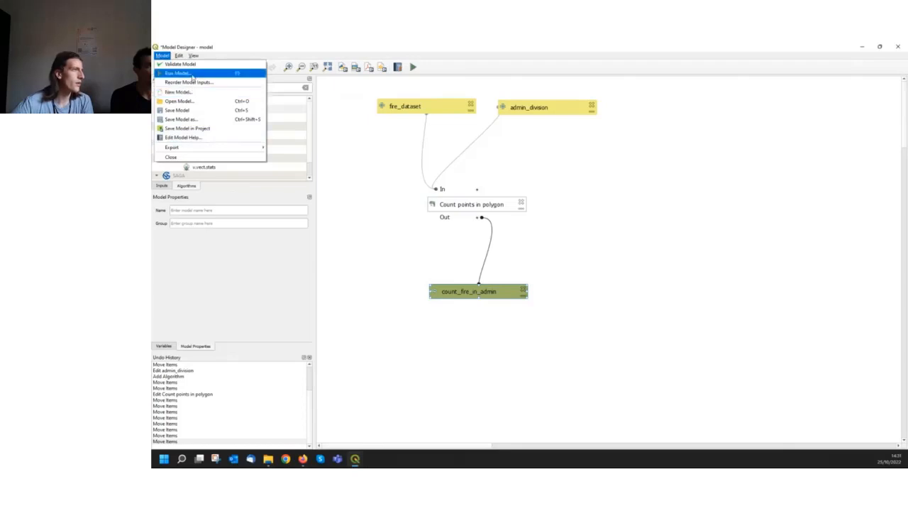
click(433, 65)
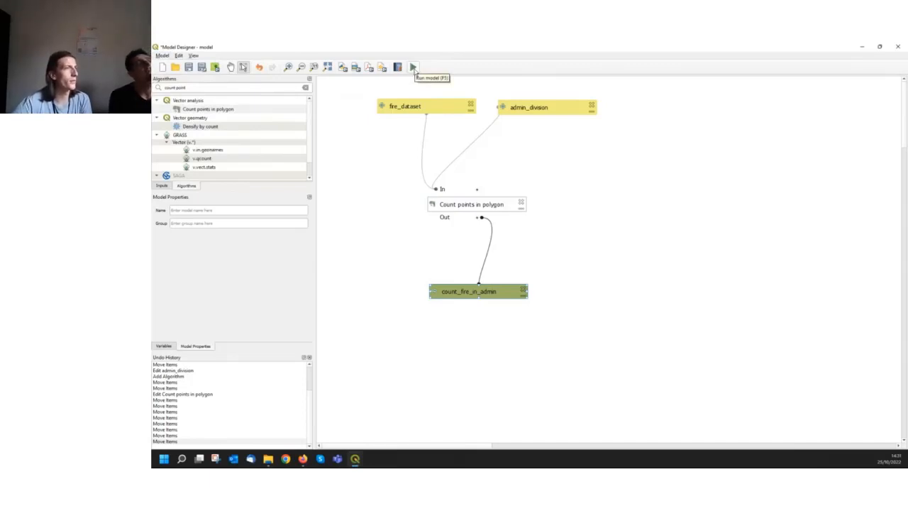
click(414, 67)
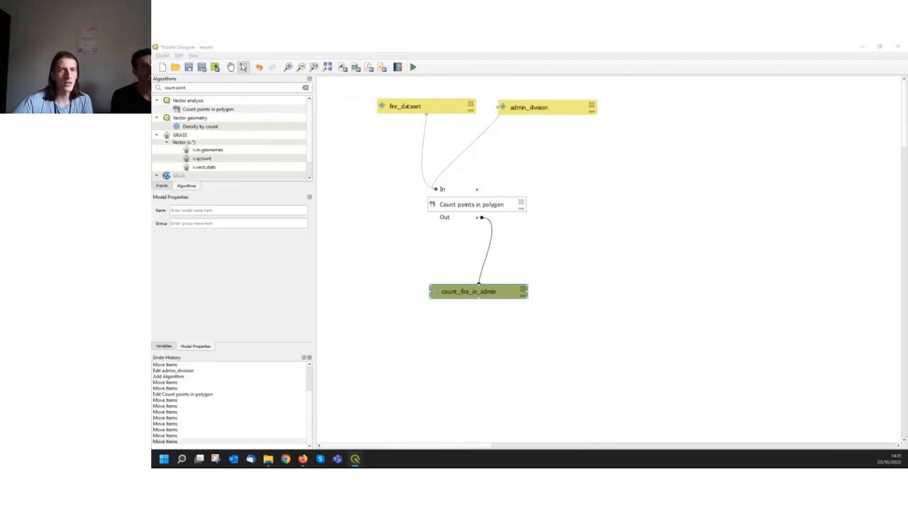
drag(907, 157, 467, 99)
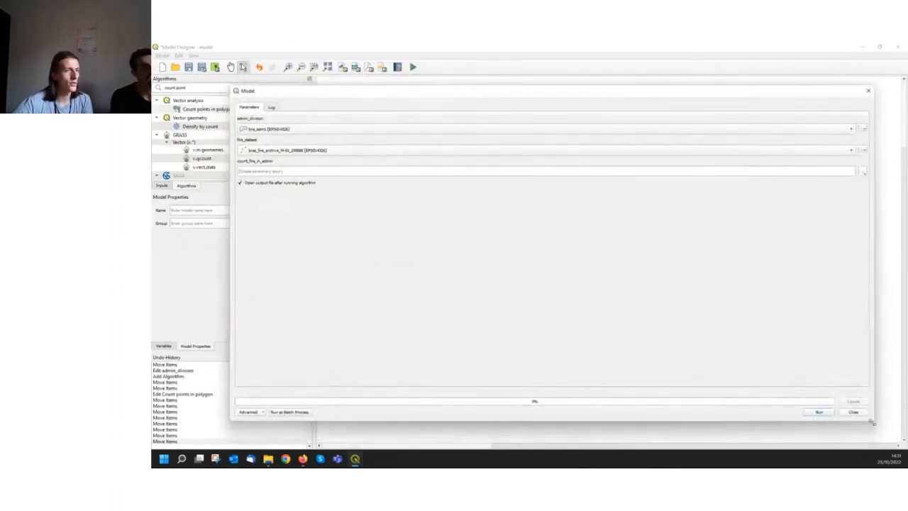
drag(873, 422, 596, 237)
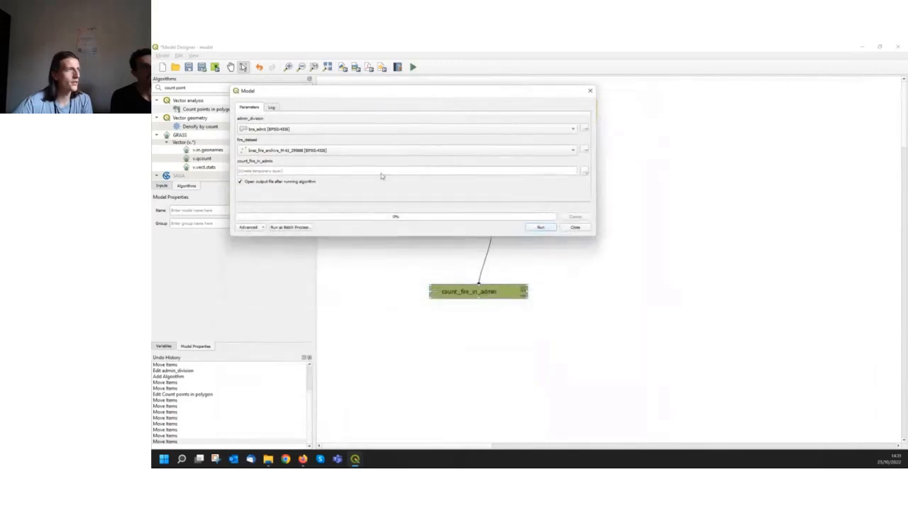
drag(350, 91, 531, 200)
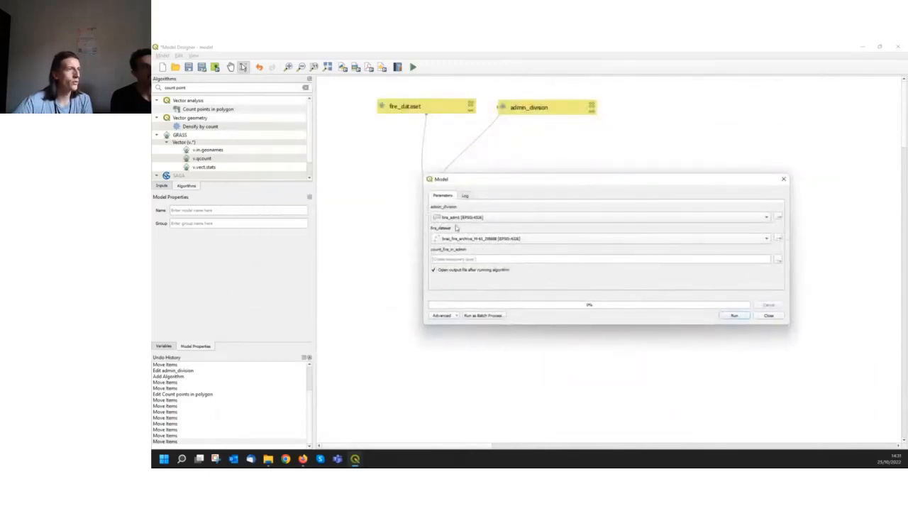
Review the layer choices in the run dialog, keeping bra_adm1 as admin_division and braz_fire_archive_M-61_295688 as fire_dataset
click(543, 222)
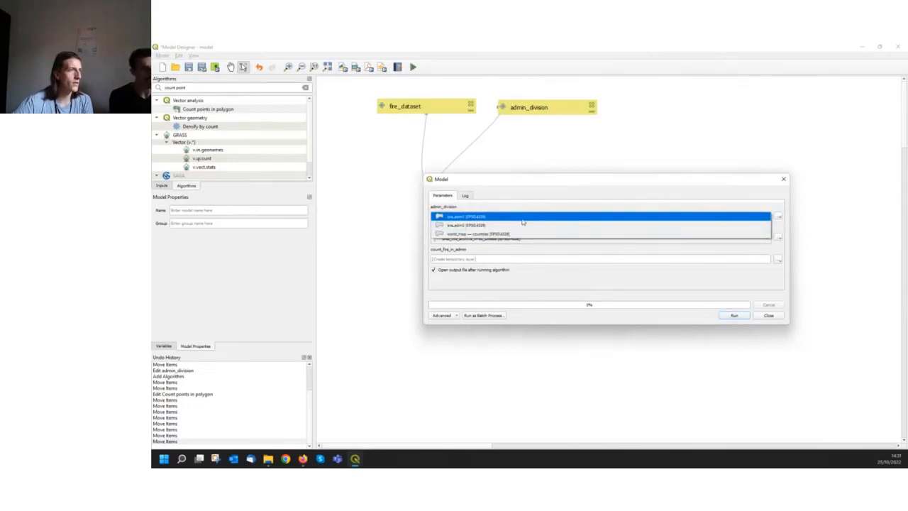
click(554, 216)
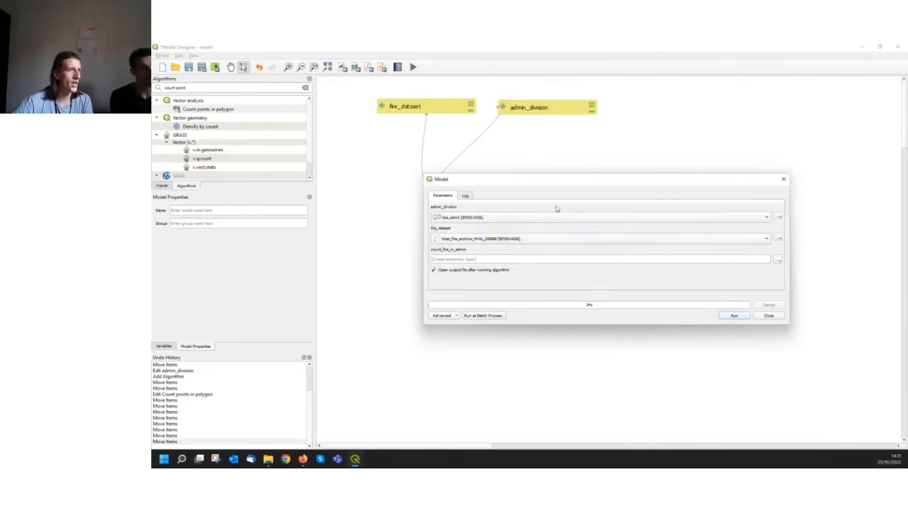
click(780, 220)
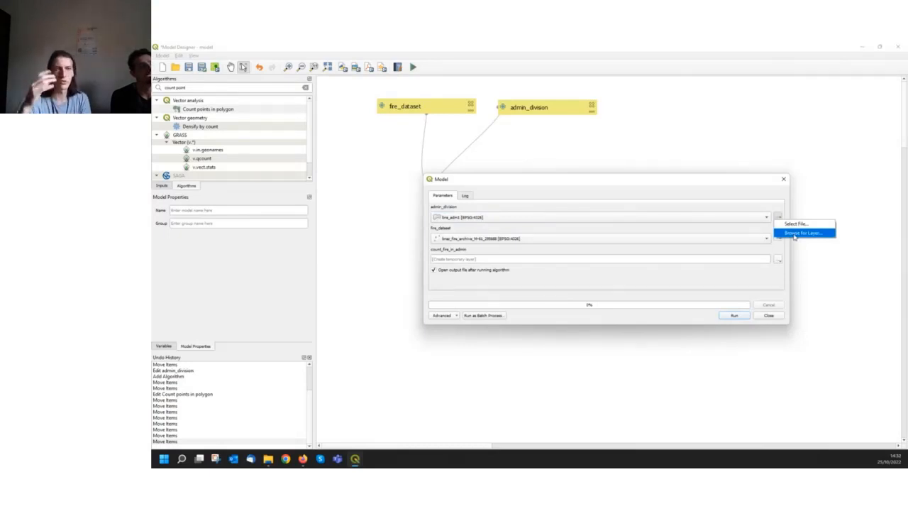
click(718, 231)
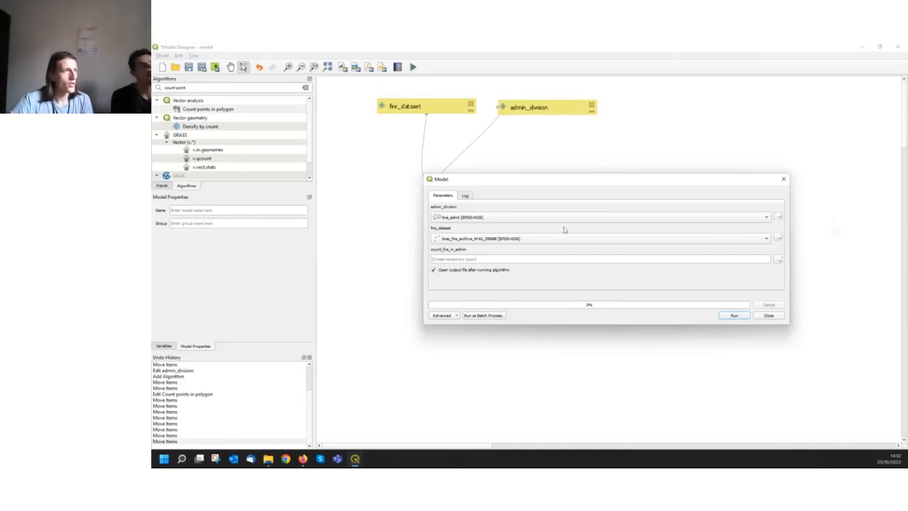
click(511, 219)
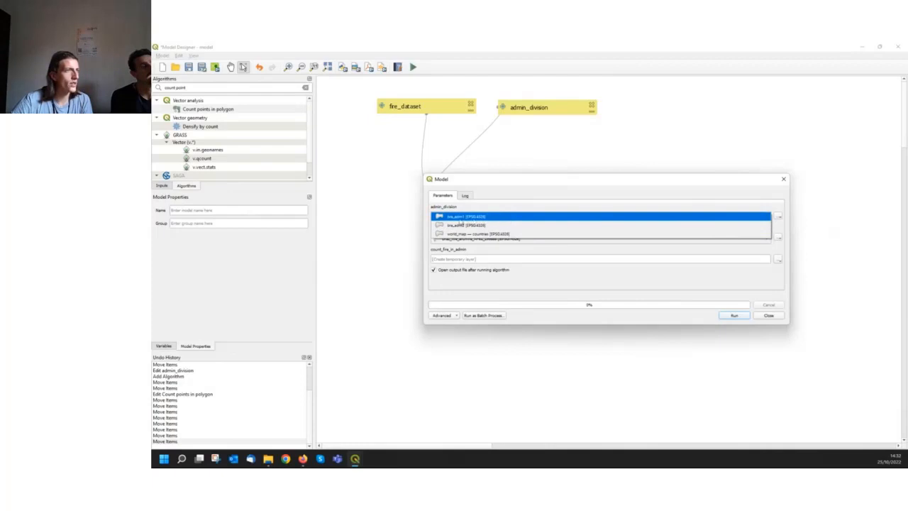
click(460, 220)
click(509, 240)
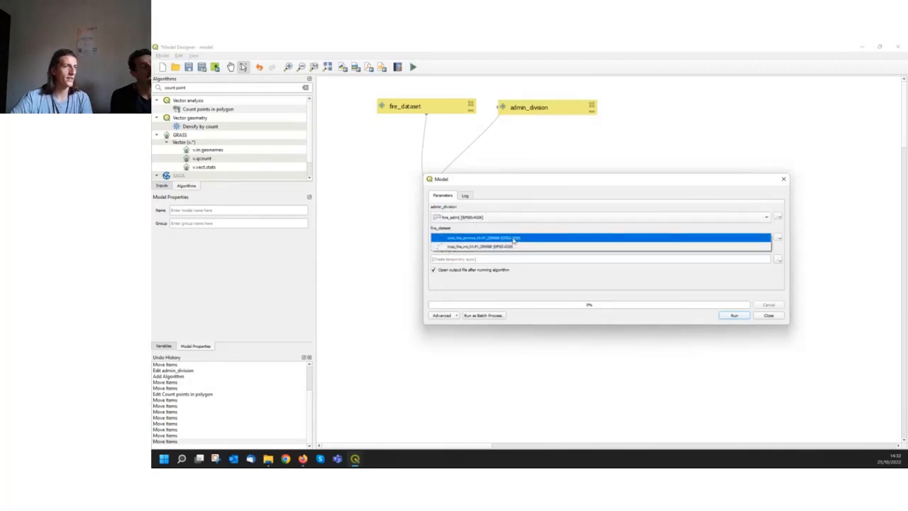
click(513, 239)
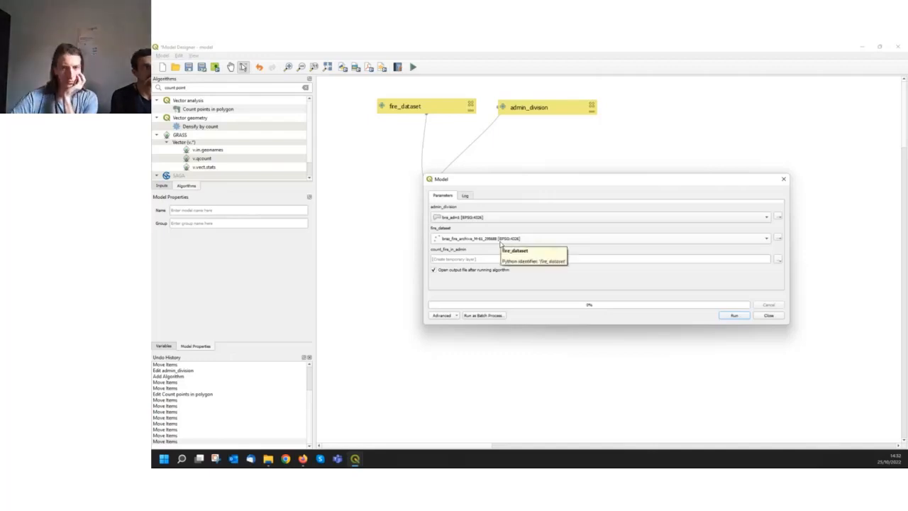
Switch fire_dataset to braz_fire_nrt_M-61_295688 and dismiss the run dialog without running the model
click(495, 242)
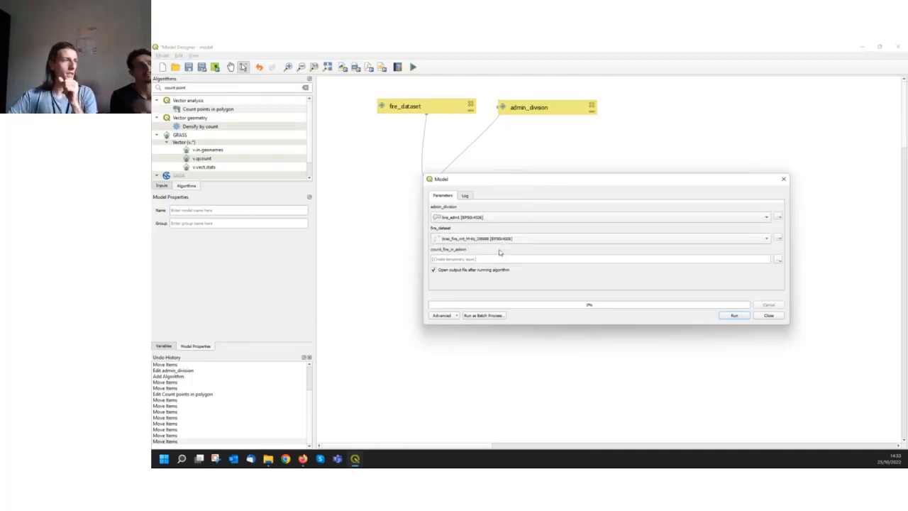
click(500, 249)
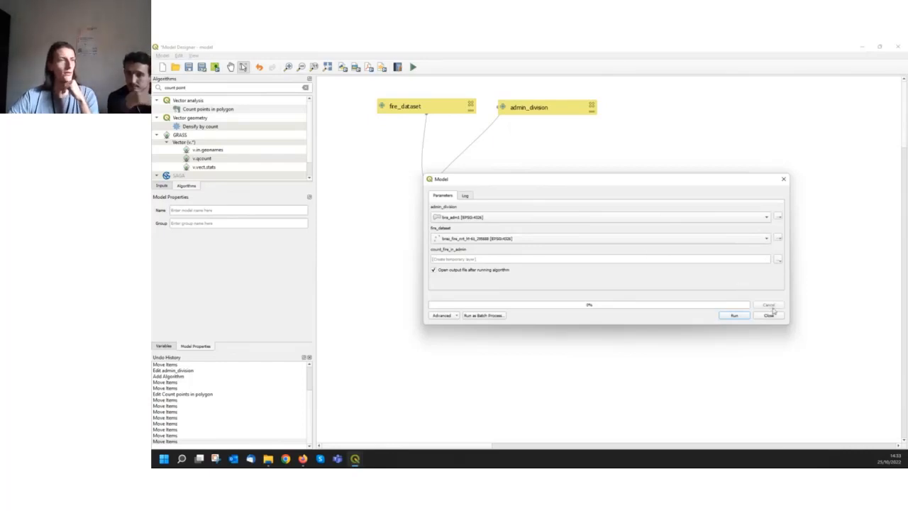
click(769, 315)
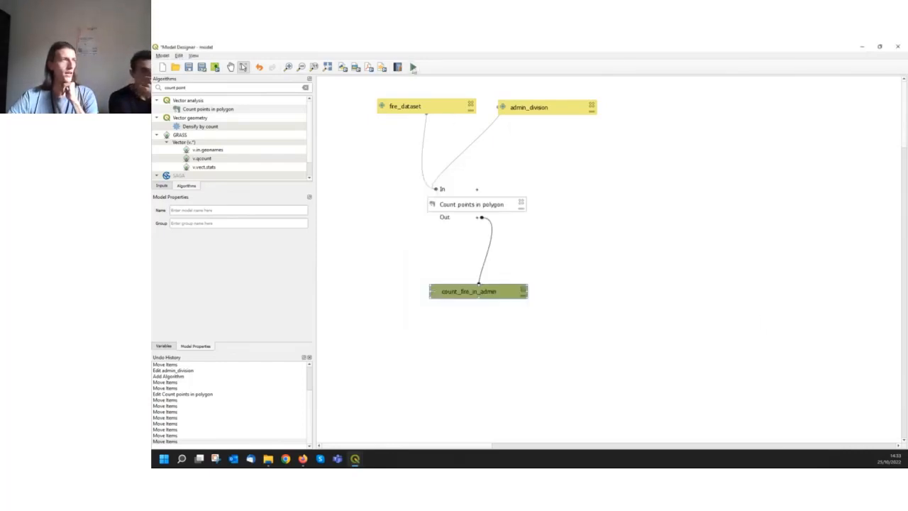
Run the model with bra_adm1 as admin_division and braz_fire_archive_M-61_295688 as fire_dataset, outputting a temporary layer
click(162, 56)
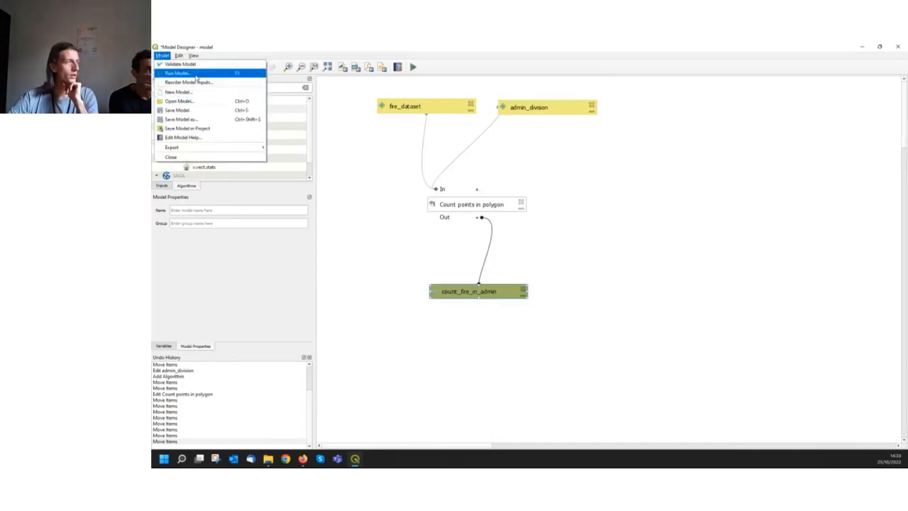
click(177, 73)
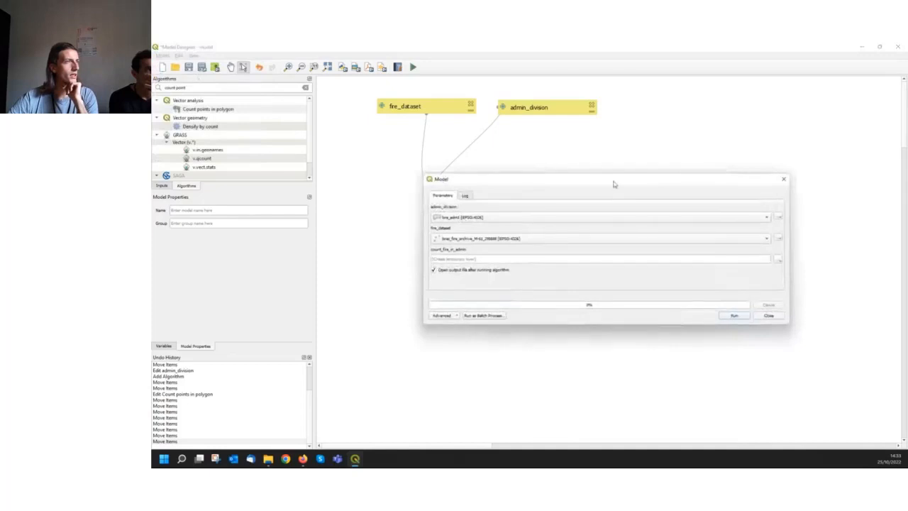
drag(603, 174, 554, 147)
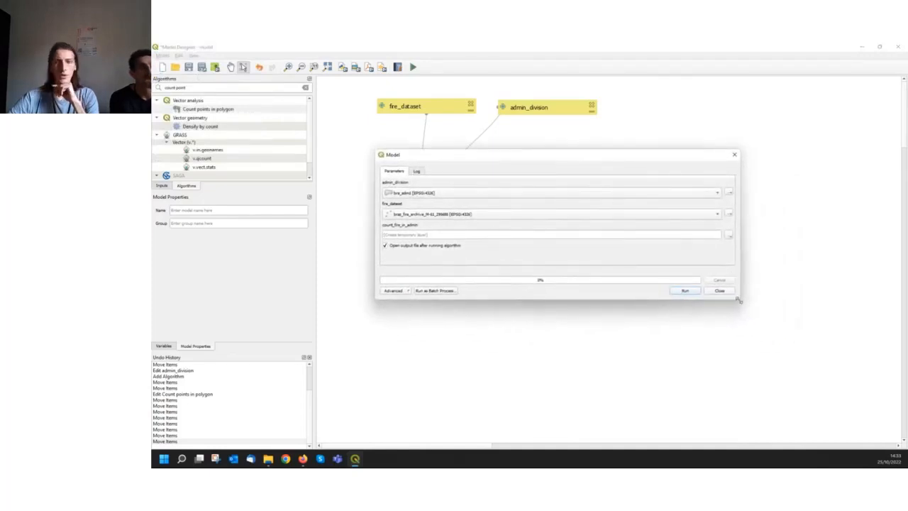
drag(734, 297, 707, 328)
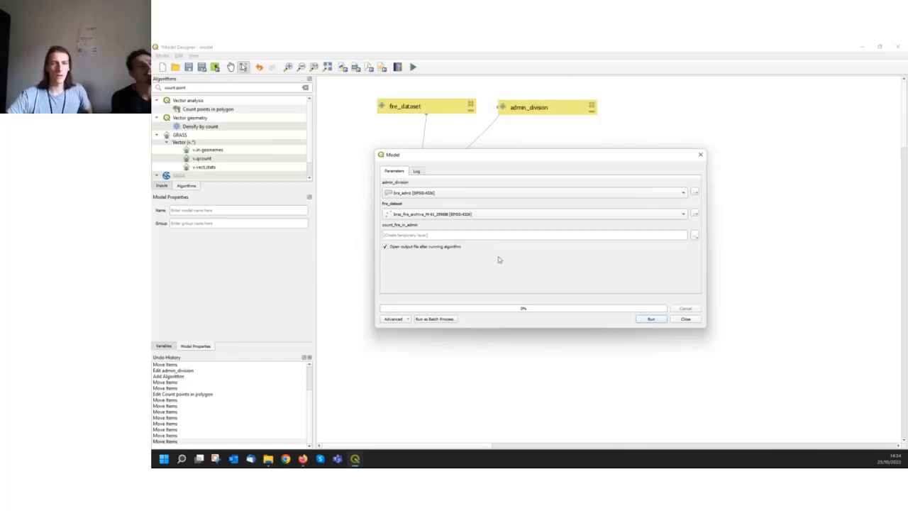
click(650, 320)
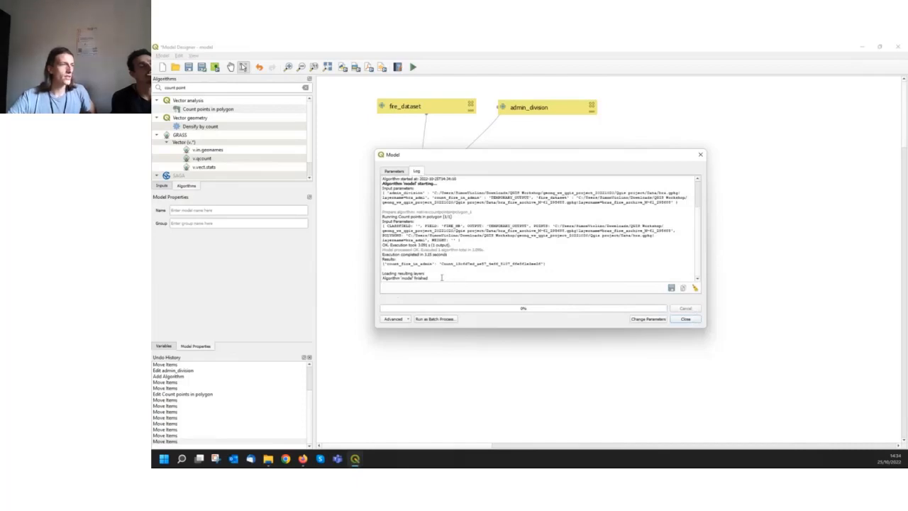
Review the model's execution log through its final lines and close the run dialog
drag(442, 277, 403, 277)
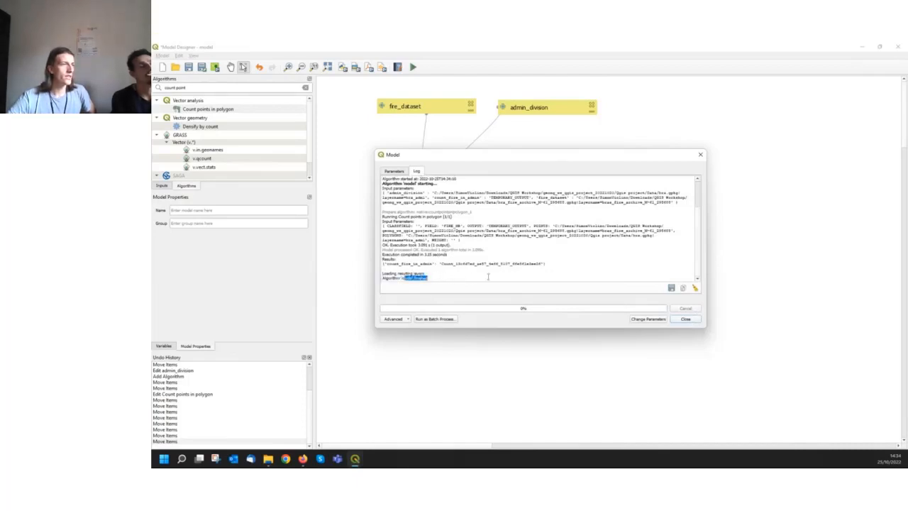
click(521, 247)
scroll(548, 256, up, 3)
scroll(552, 256, down, 3)
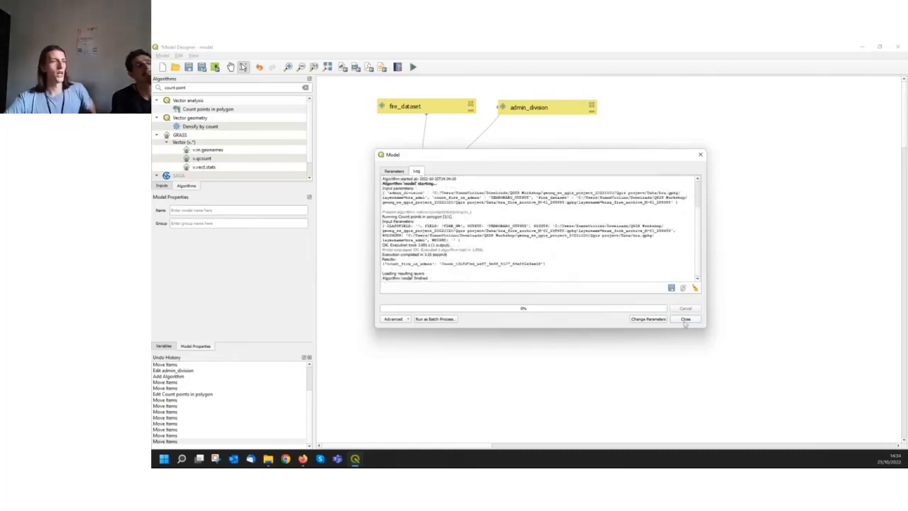
click(686, 319)
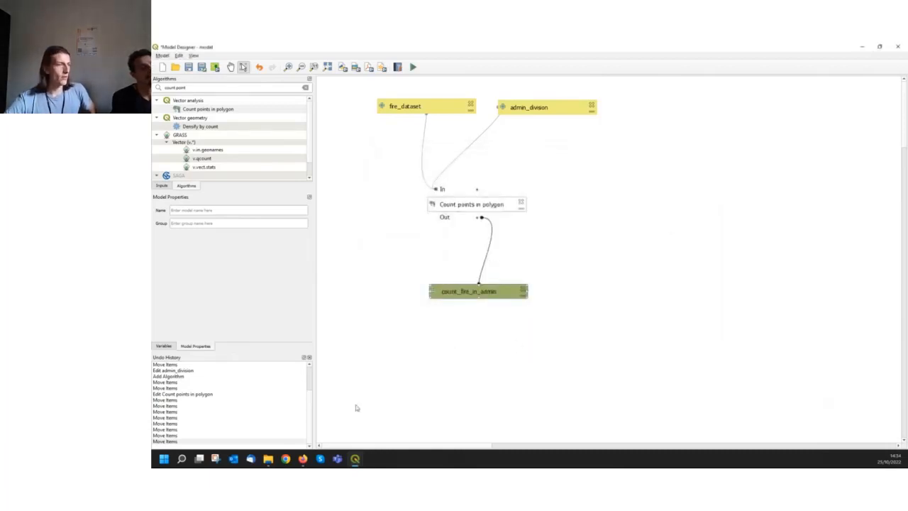
Return to the main map window and view the count_fire_in_admin layer across Brazil
mouse_move(355, 460)
click(348, 424)
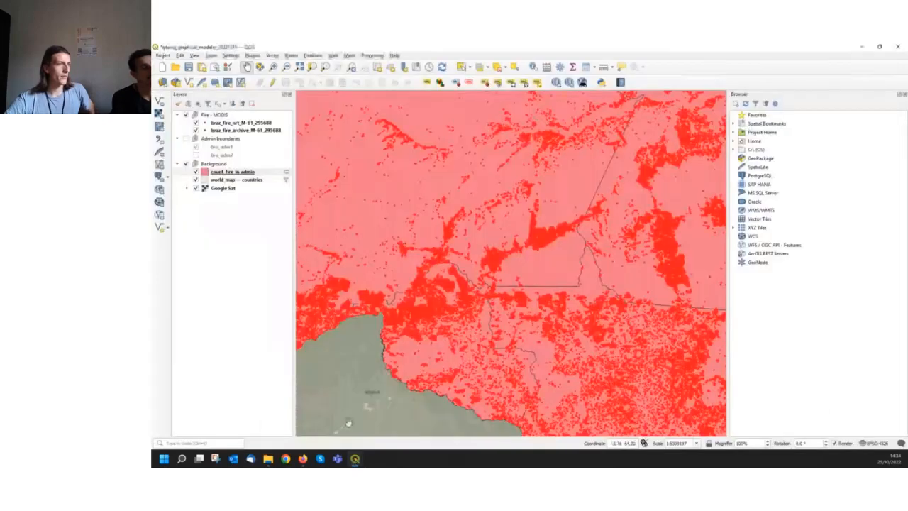
scroll(500, 323, down, 5)
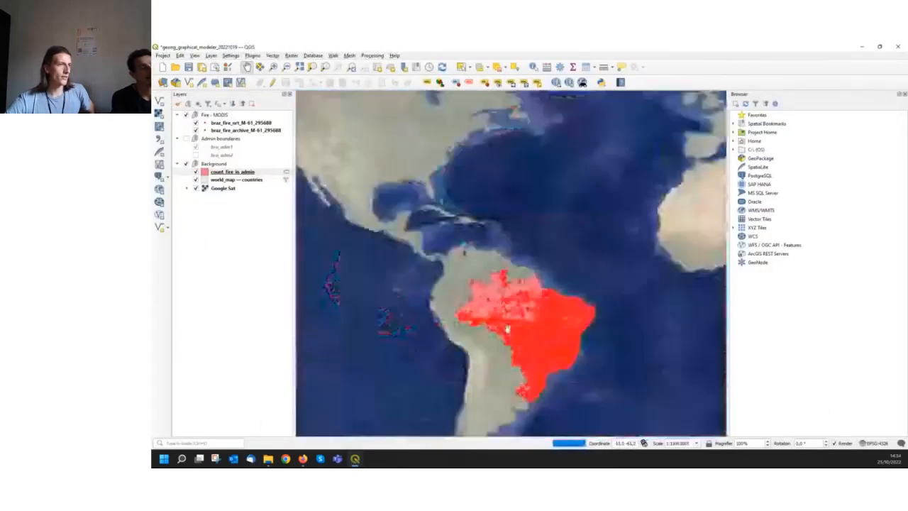
scroll(507, 327, up, 5)
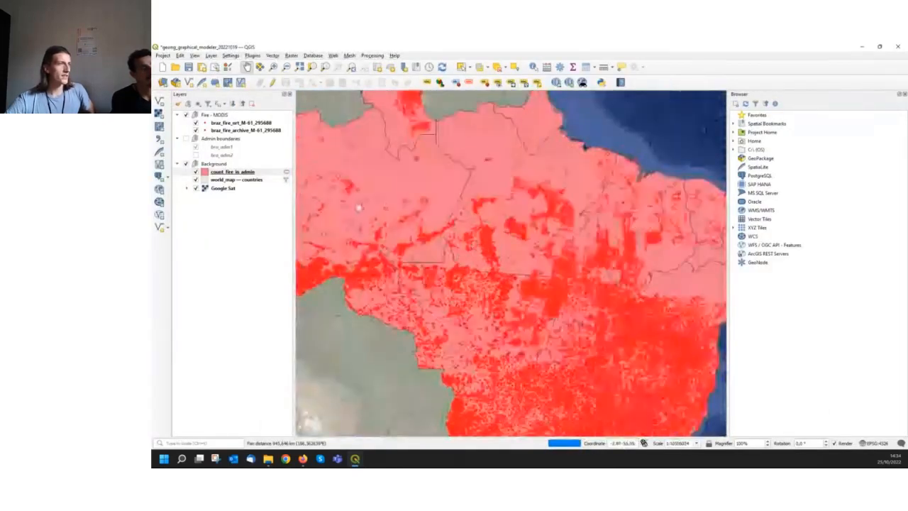
Open the attribute table of count_fire_in_admin and sort the records by FIRE_NB in descending order
click(234, 173)
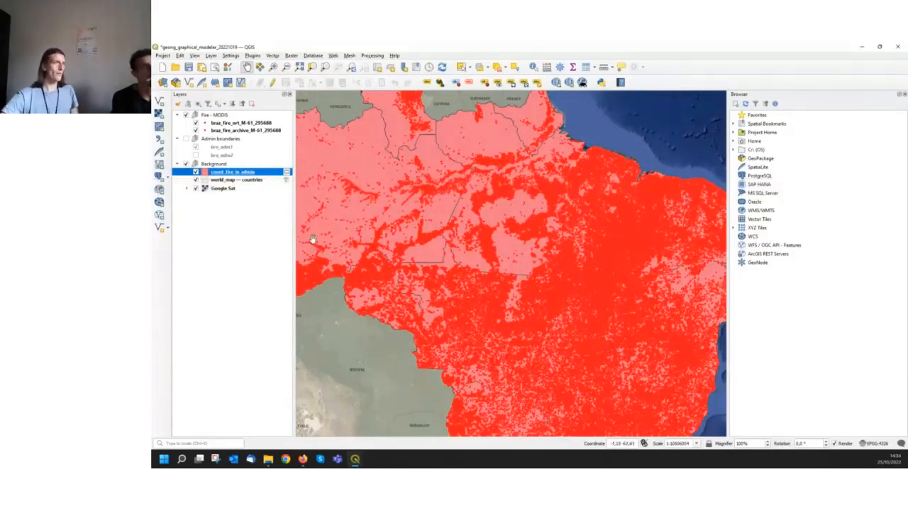
right_click(235, 173)
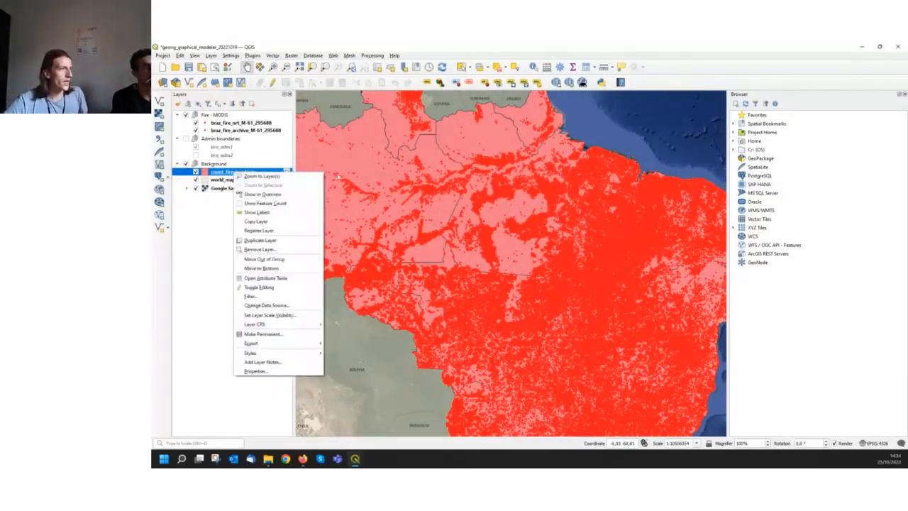
click(280, 278)
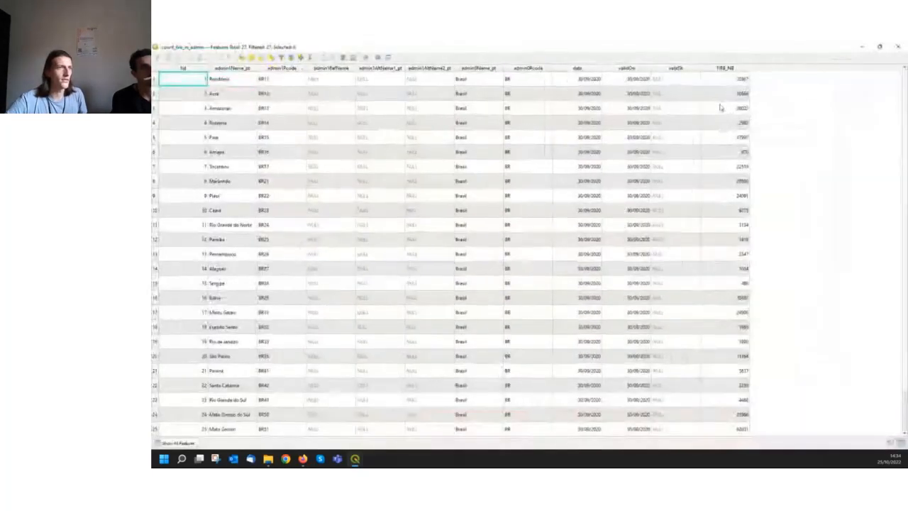
click(725, 68)
click(726, 69)
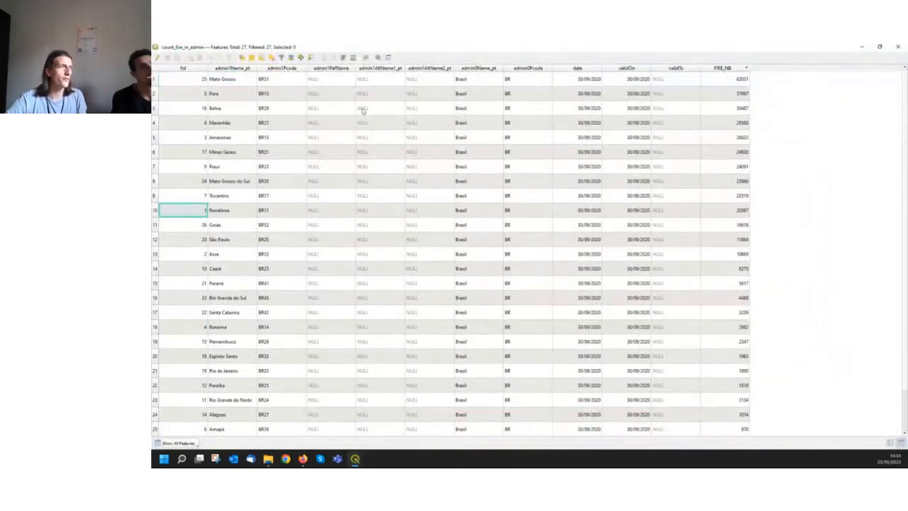
Select the Mato Grosso record in the attribute table and minimize the table to view the state on the map
click(154, 79)
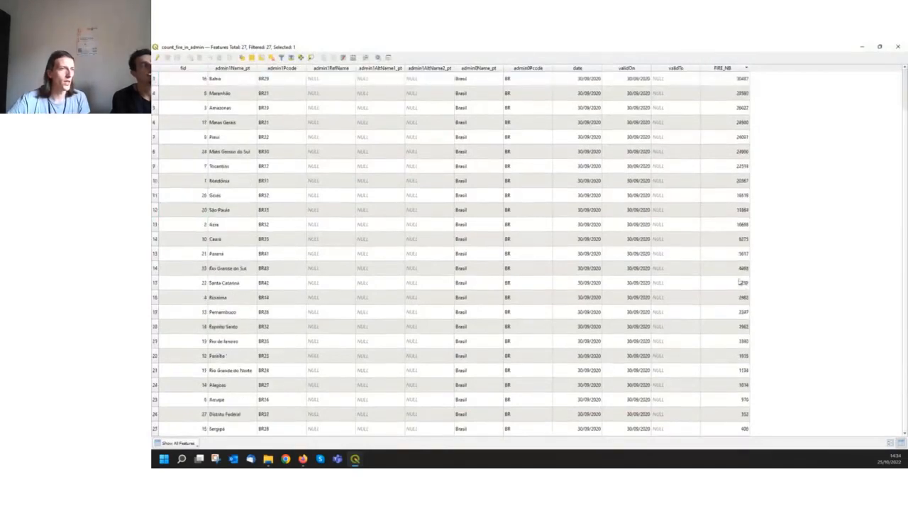
click(862, 49)
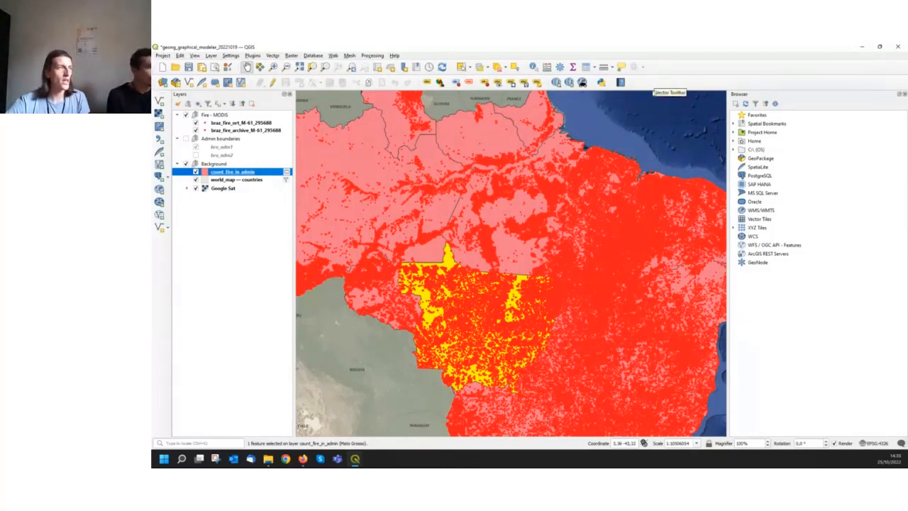
Open the standalone Count Points in Polygon analysis tool to examine its parameters, and close it without running it
click(273, 57)
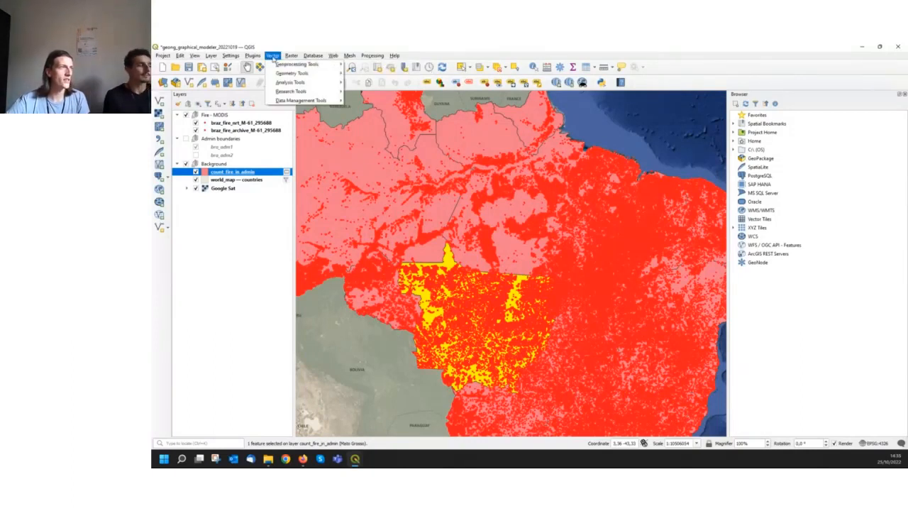
mouse_move(293, 56)
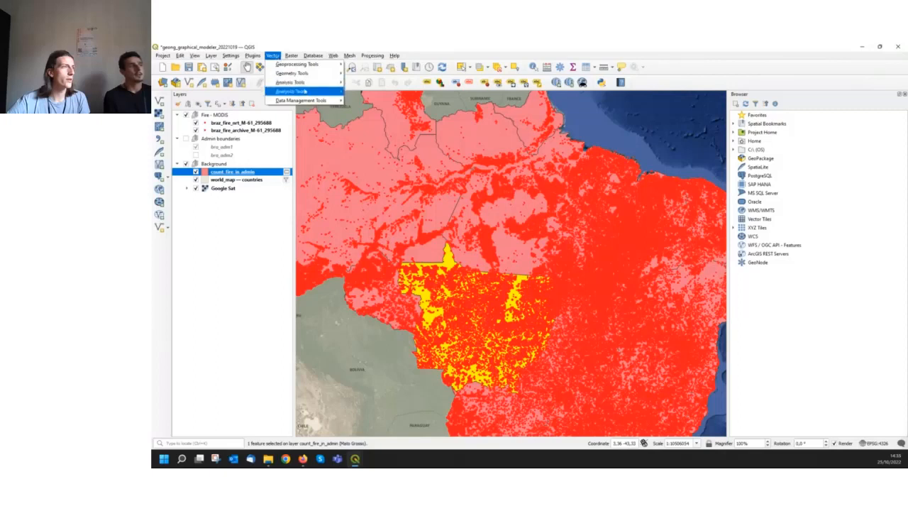
mouse_move(307, 83)
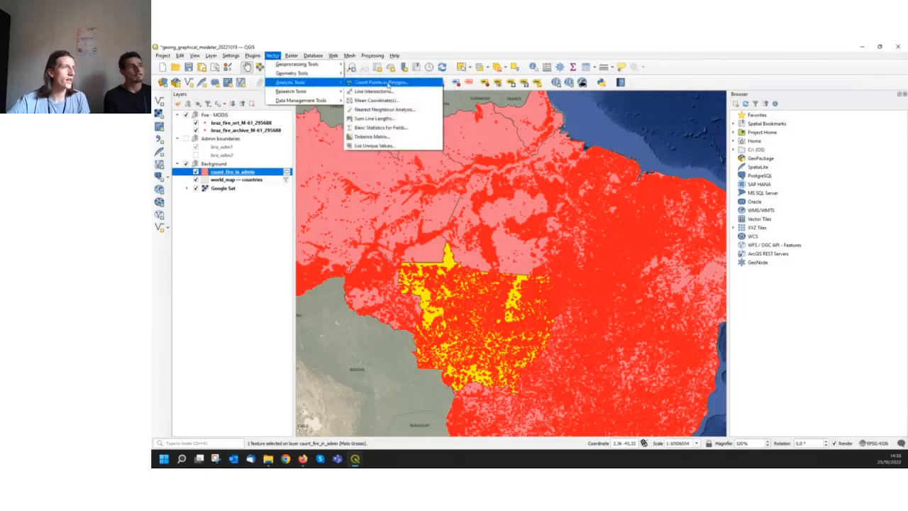
click(405, 85)
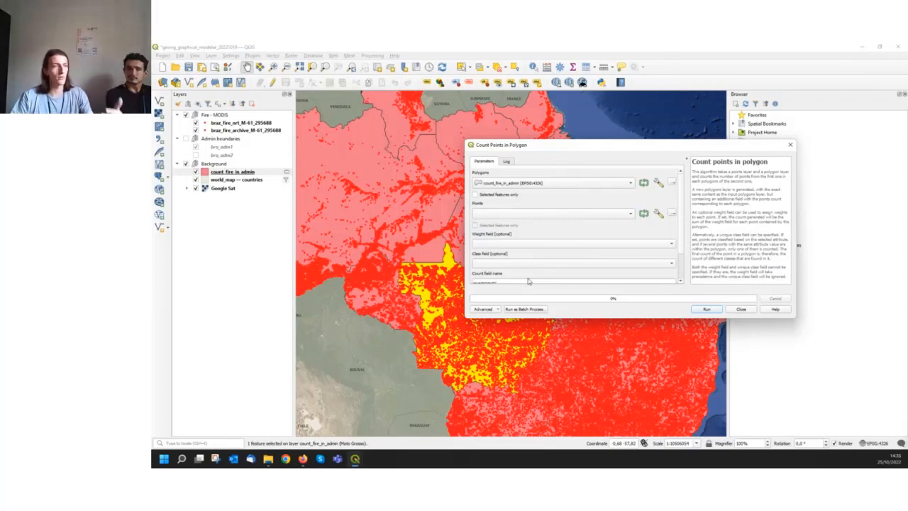
click(741, 309)
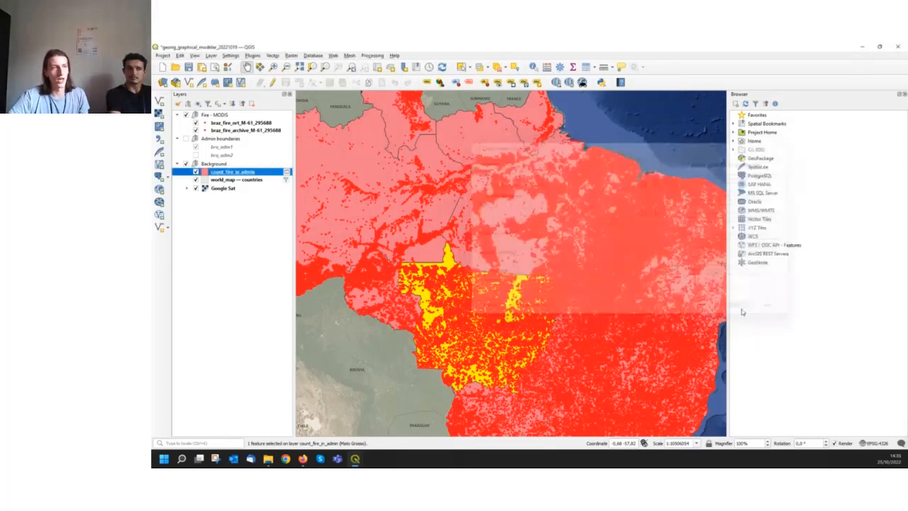
Bring up the Model Designer window, and switch to the workshop website in Firefox to open the "Enrich our model - part 1" page
mouse_move(355, 458)
click(398, 411)
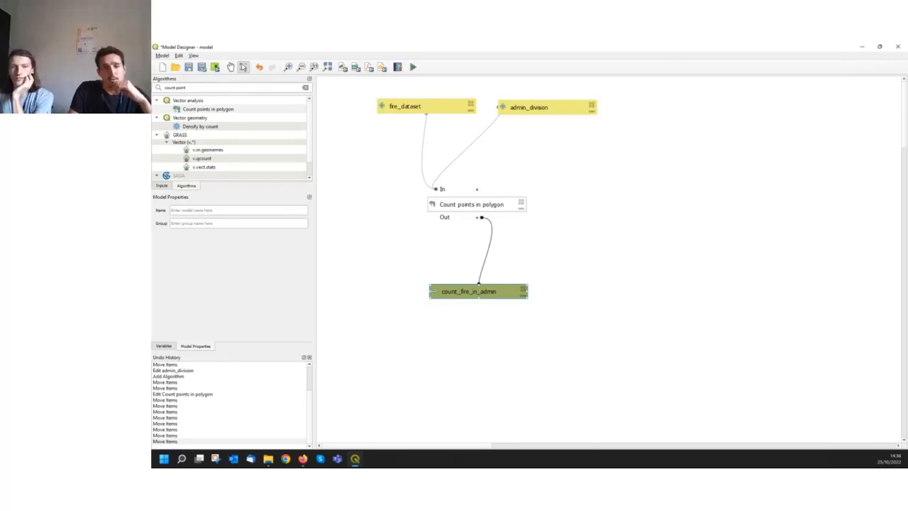
key(alt+Tab)
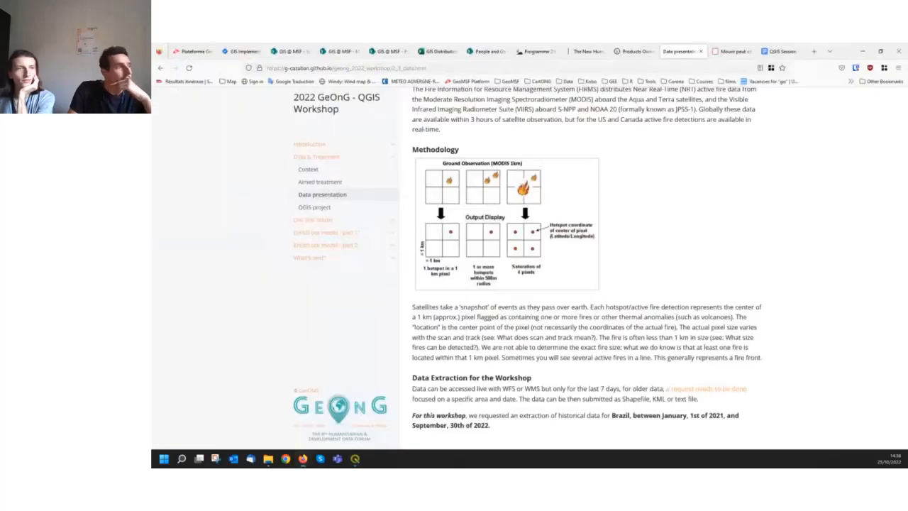
click(326, 234)
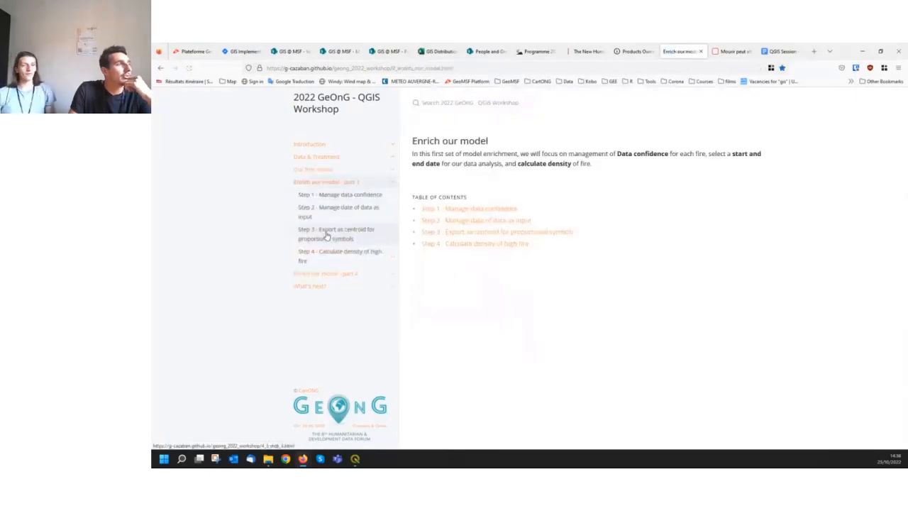
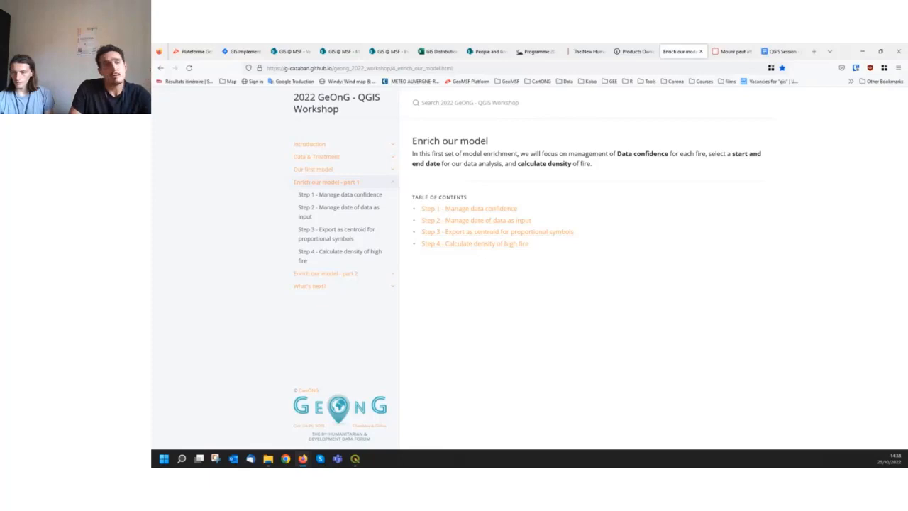
Switch to the QGIS main window and examine the fire points and count_fire_in_admin layer across the whole of Brazil
key(alt+Tab)
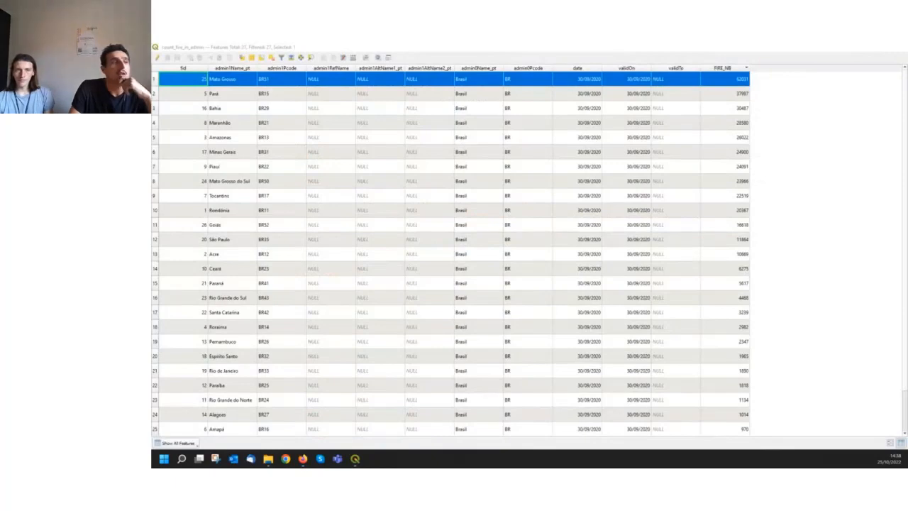
key(alt+Tab)
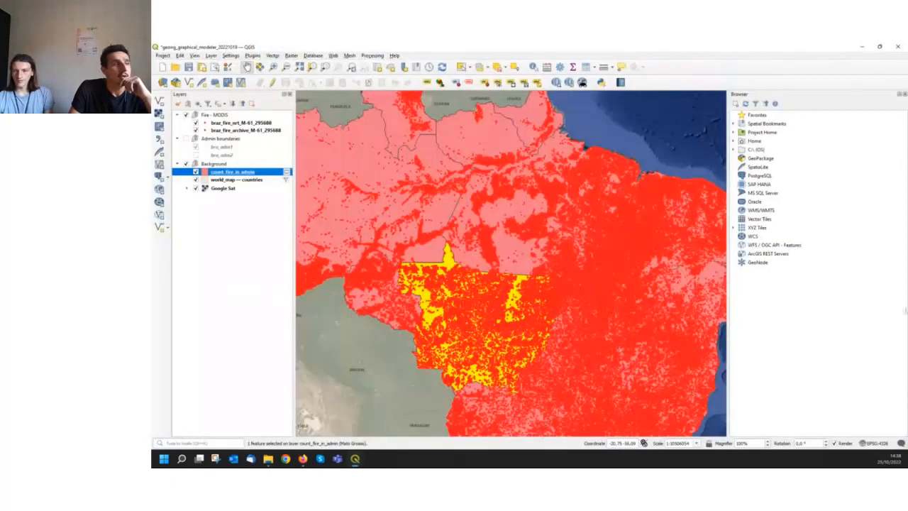
scroll(506, 220, down, 4)
scroll(547, 223, up, 1)
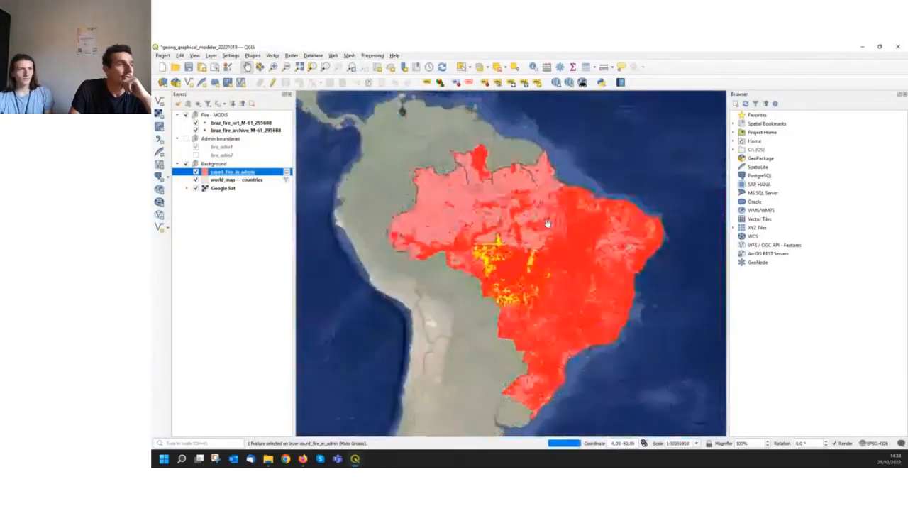
drag(574, 238, 546, 232)
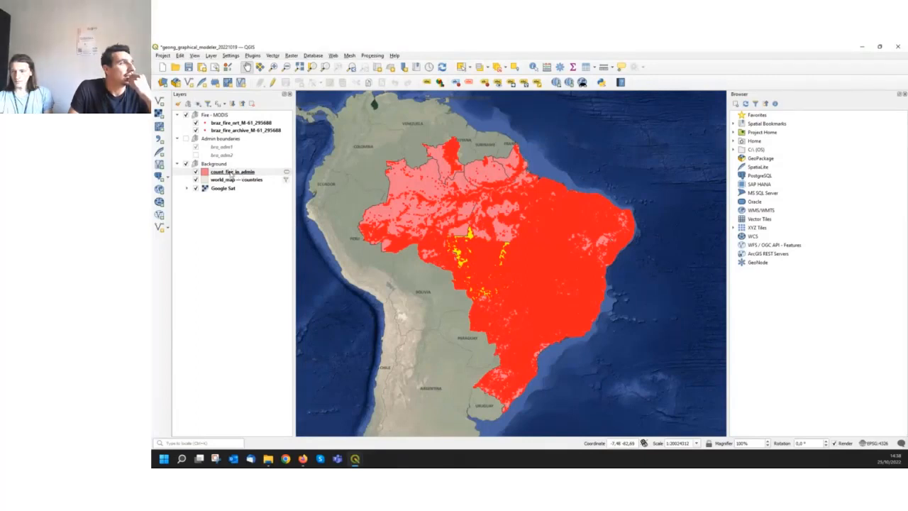
mouse_move(231, 175)
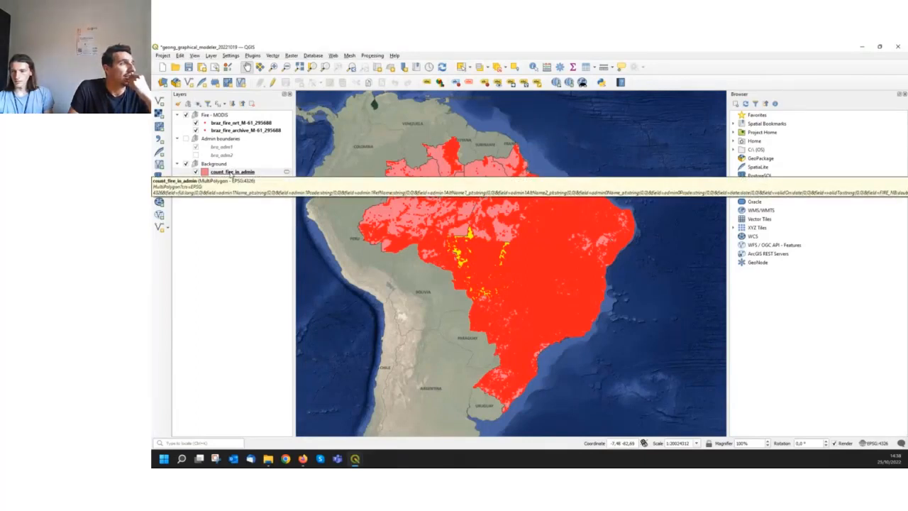
click(231, 173)
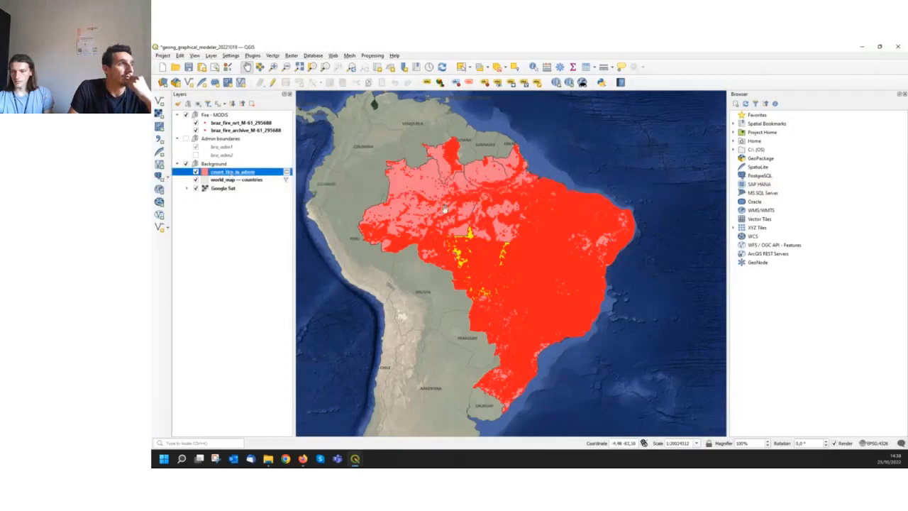
scroll(450, 215, up, 1)
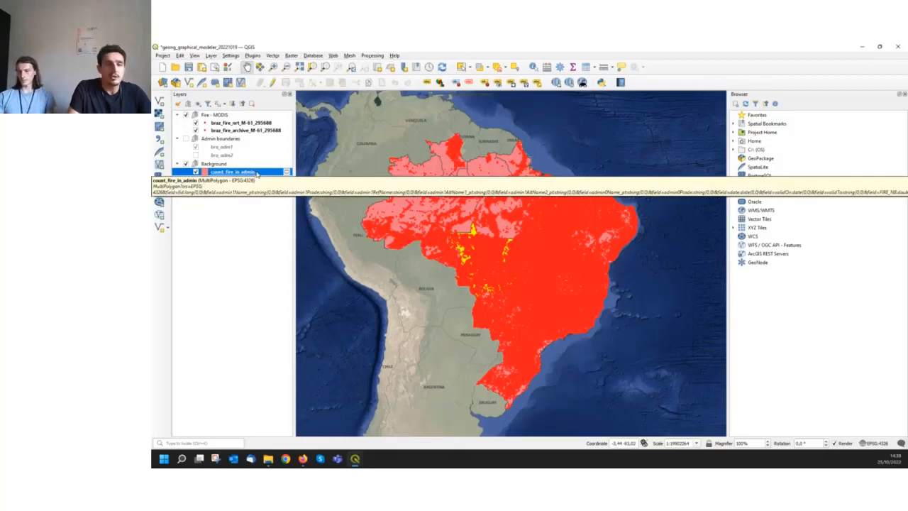
Open the attribute table of the braz_fire_nrt_M-61_295688 layer in the Fire - MODIS group
right_click(256, 172)
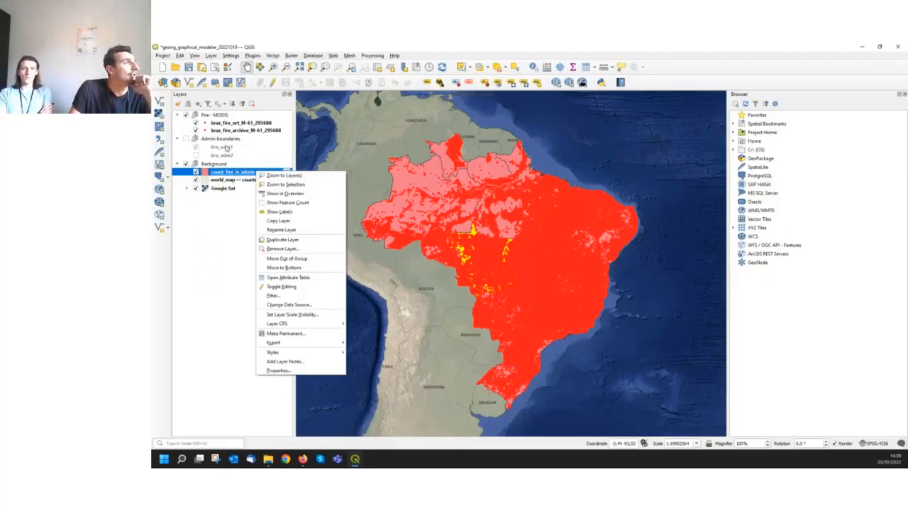
click(225, 147)
right_click(229, 124)
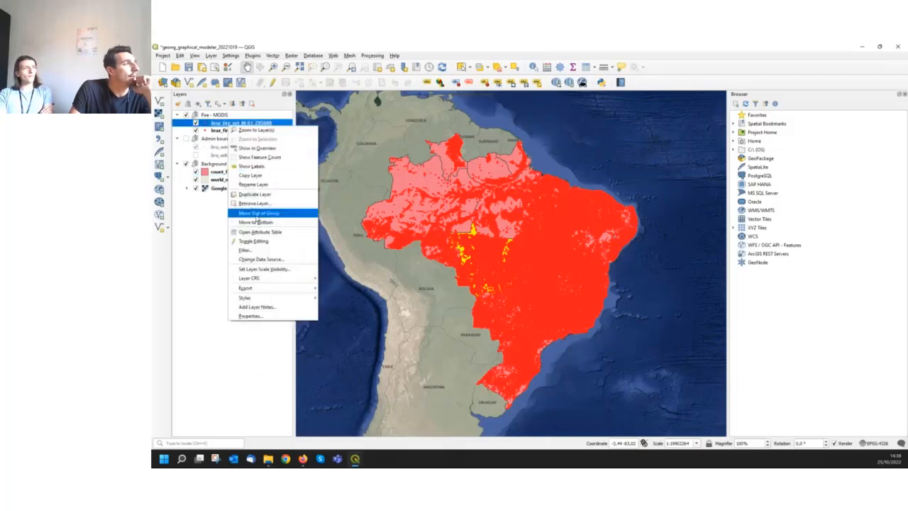
click(261, 232)
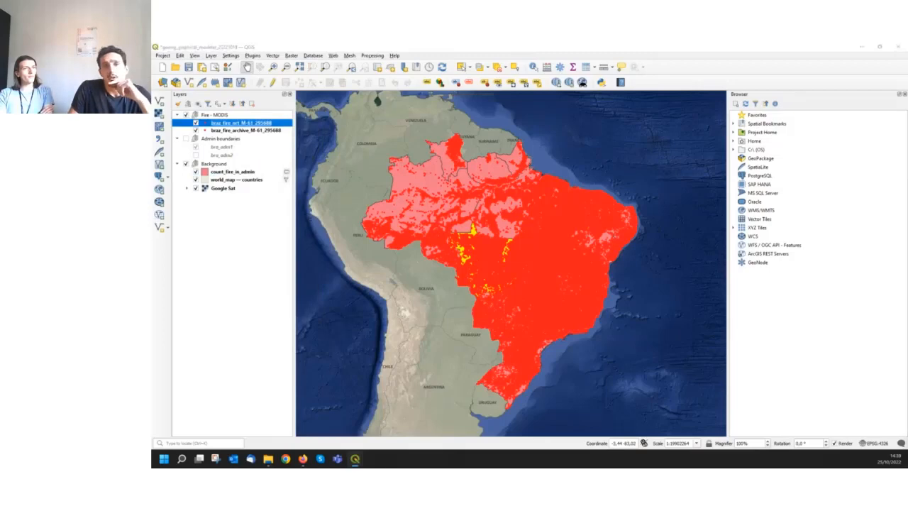
drag(745, 92, 394, 92)
click(527, 89)
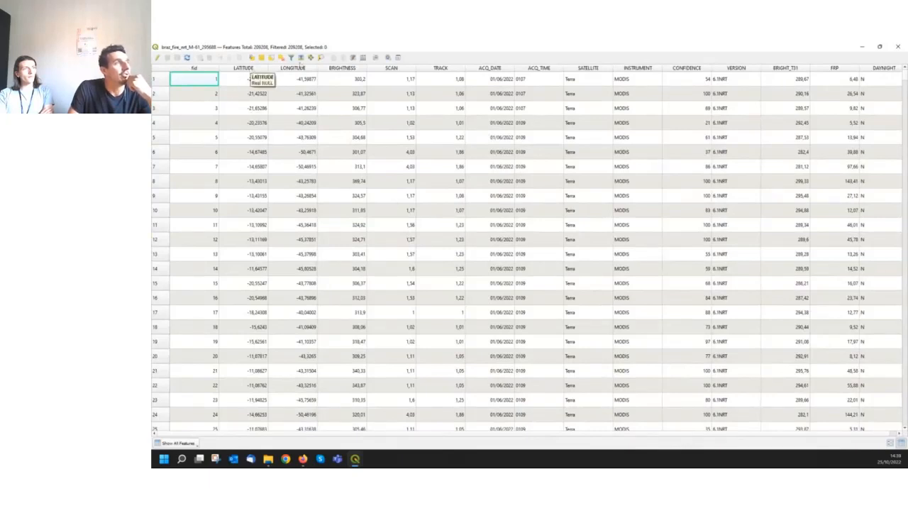
Examine the ACQ_DATE and CONFIDENCE values of the fire records, and minimize the attribute table
click(492, 137)
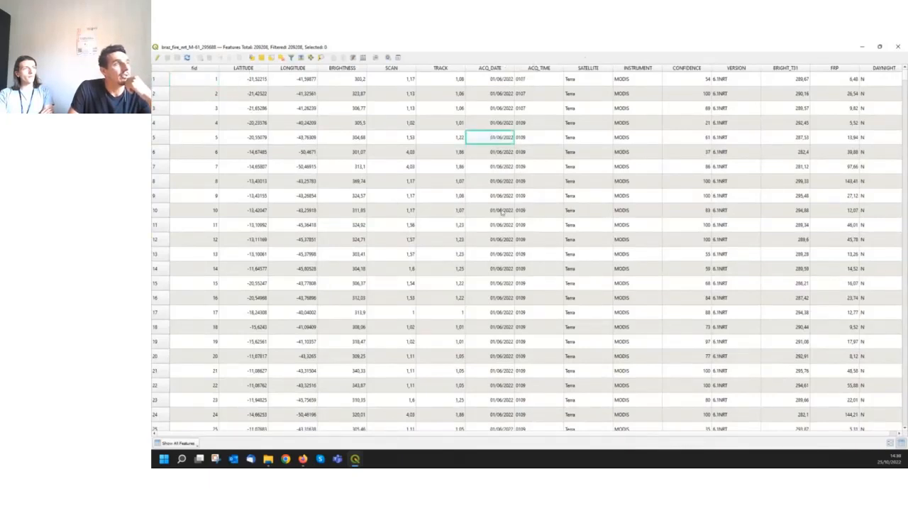
scroll(502, 210, down, 1)
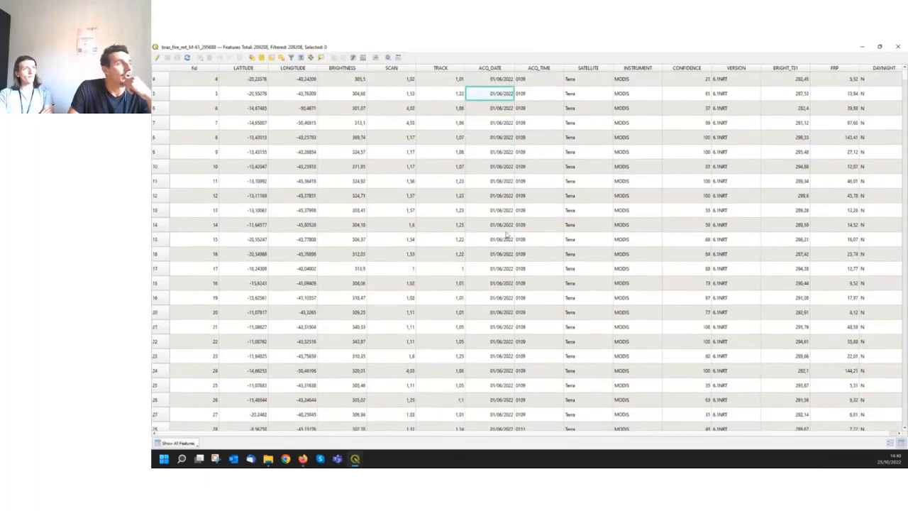
click(505, 285)
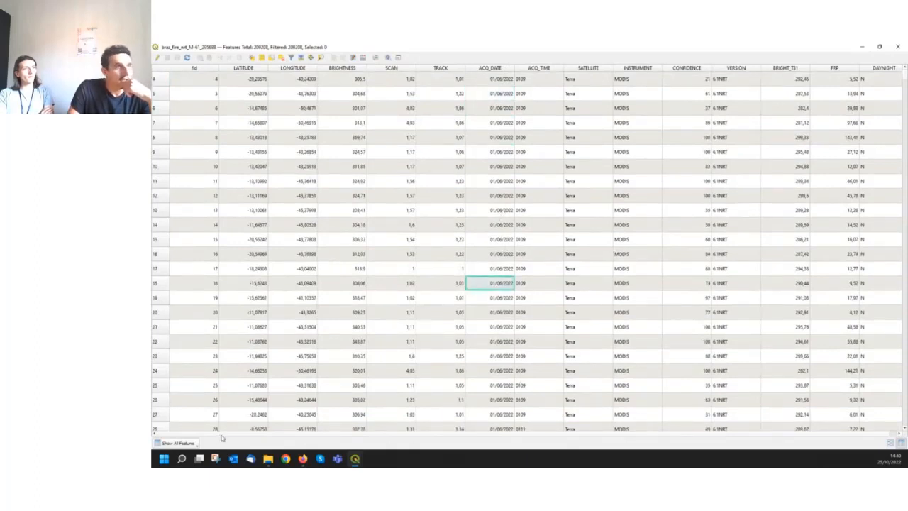
drag(221, 434, 235, 435)
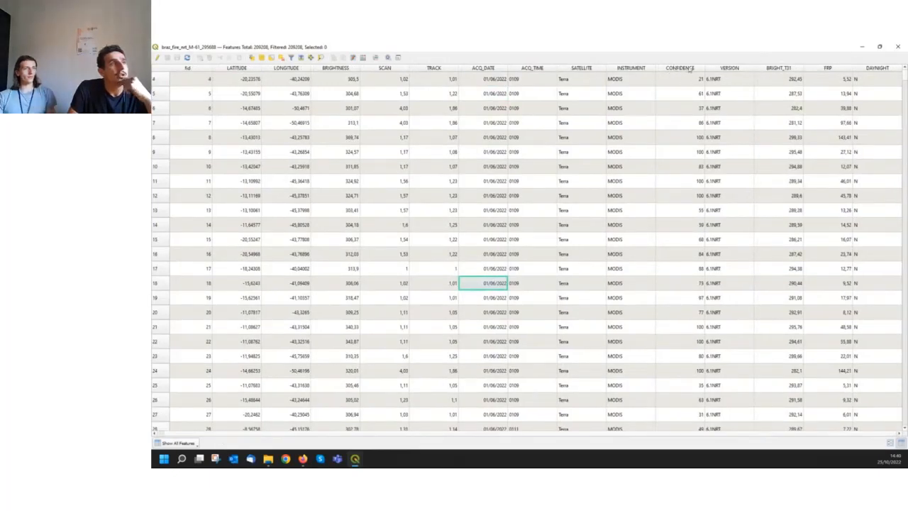
click(687, 137)
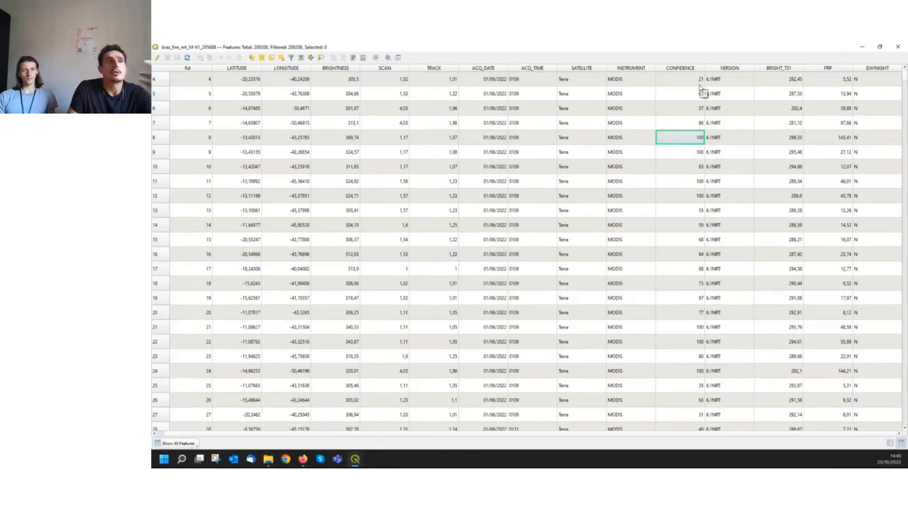
click(863, 47)
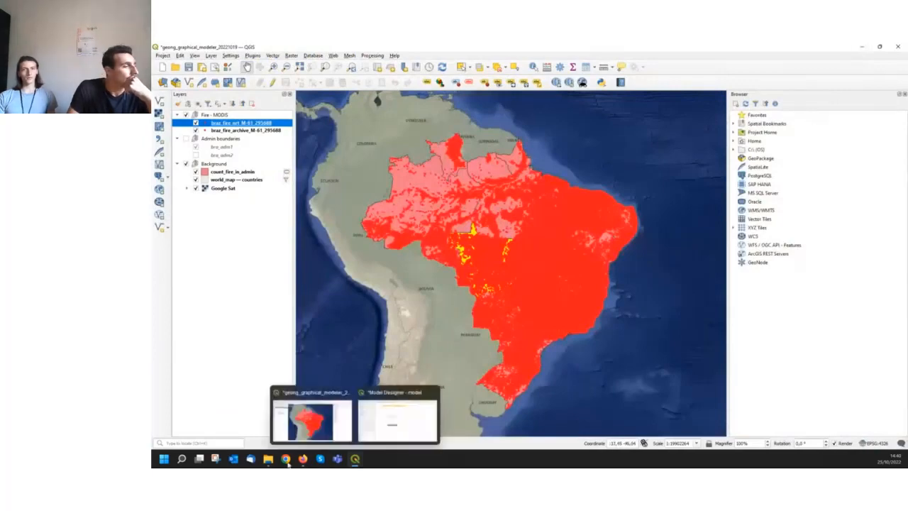
Switch to the workshop website in Firefox and read the confidence level classes on the "Step 1 - Manage data confidence" page
mouse_move(303, 459)
click(238, 430)
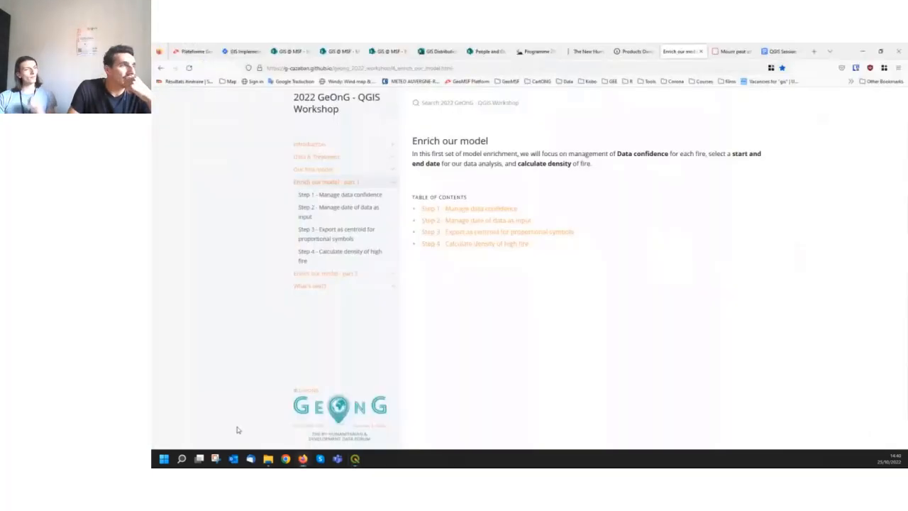
click(365, 196)
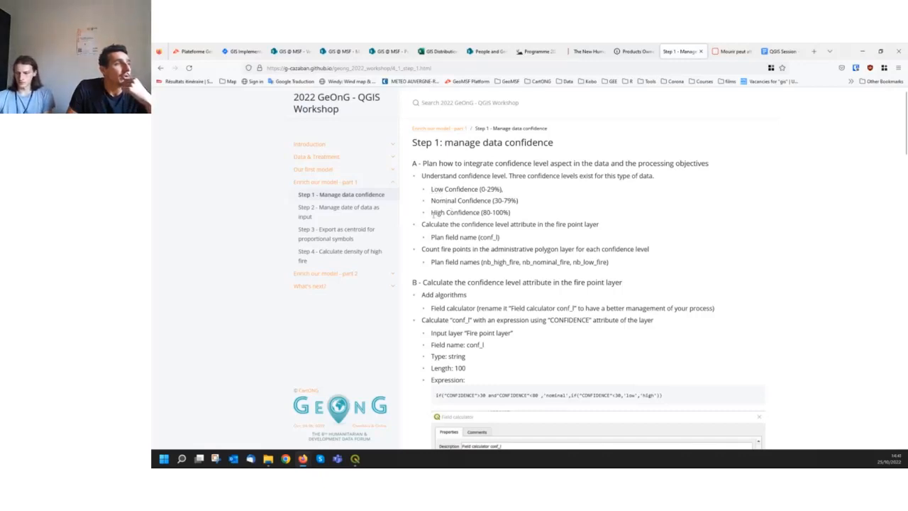
drag(434, 189, 505, 213)
click(487, 189)
click(528, 213)
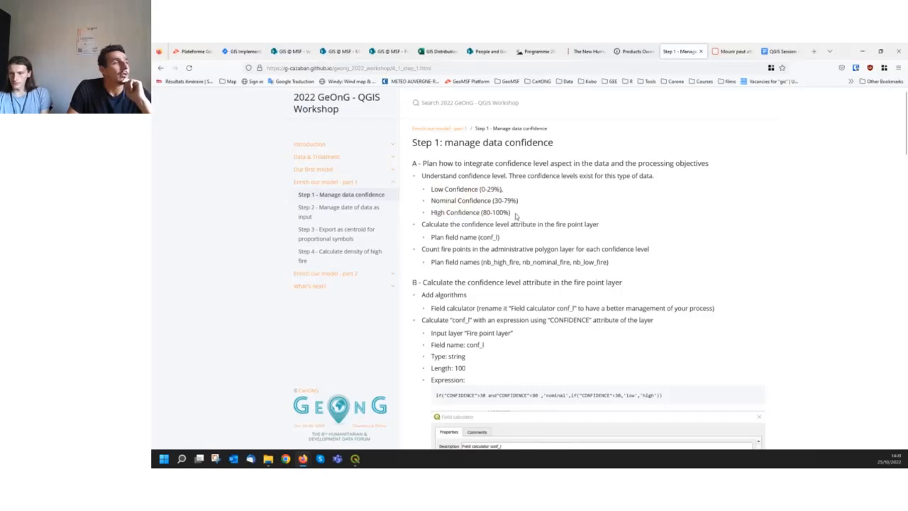
drag(438, 213, 491, 214)
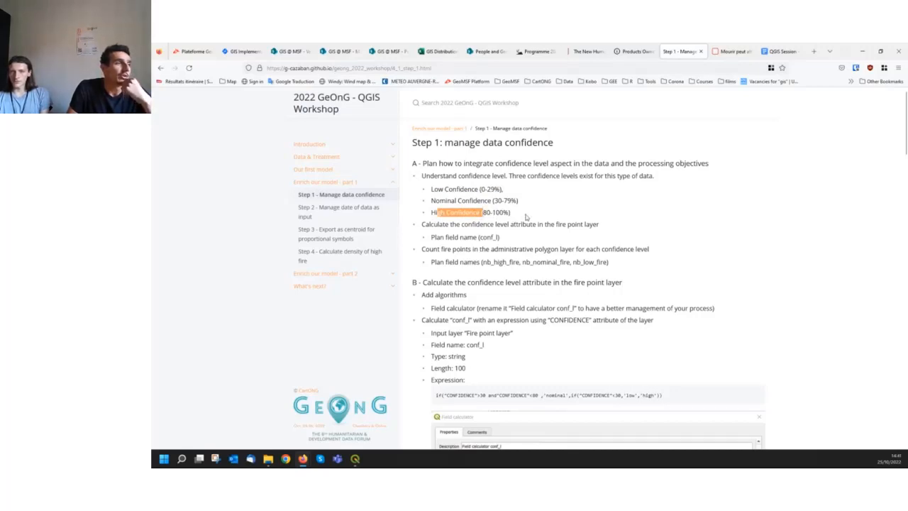
click(527, 217)
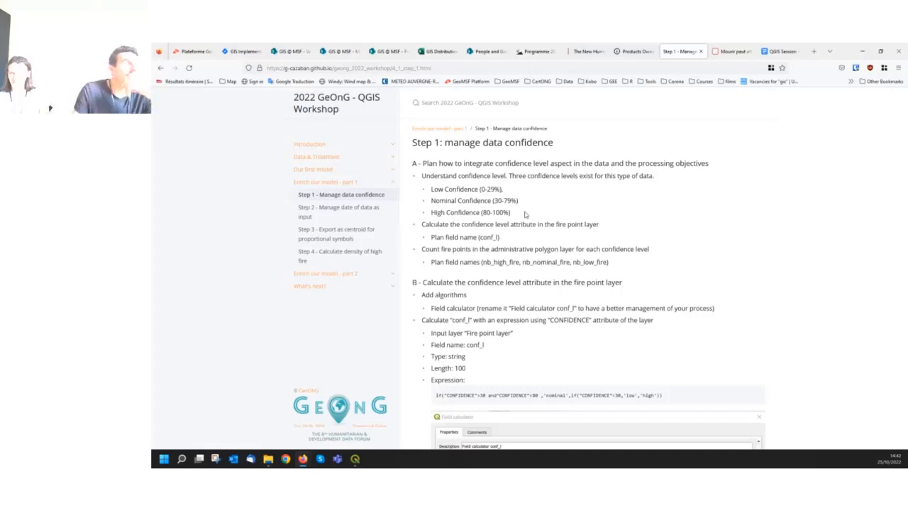
Switch back to QGIS, select the record with fid 4 in the fire attribute table, and minimize the table
mouse_move(355, 459)
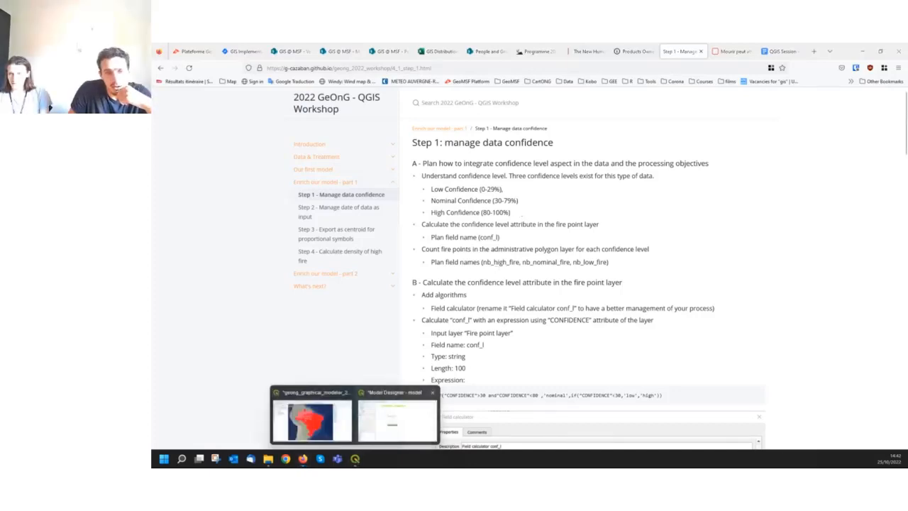
click(312, 421)
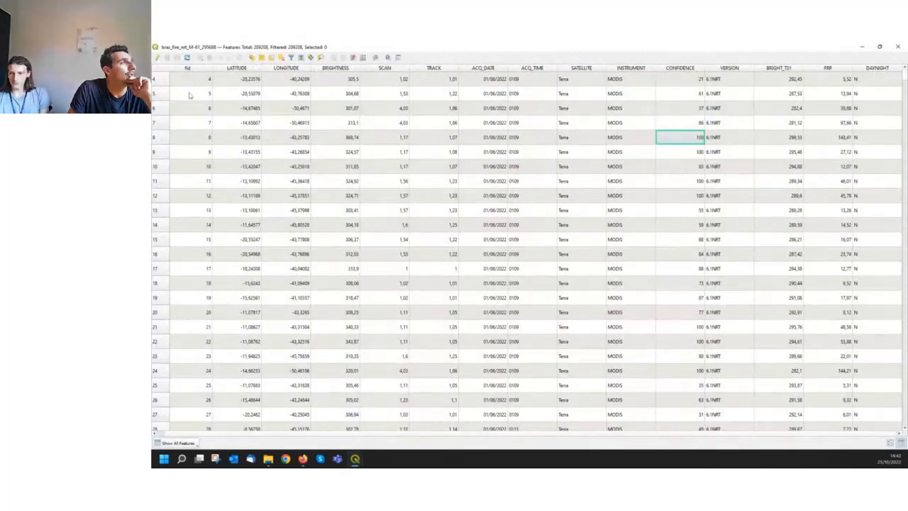
click(160, 82)
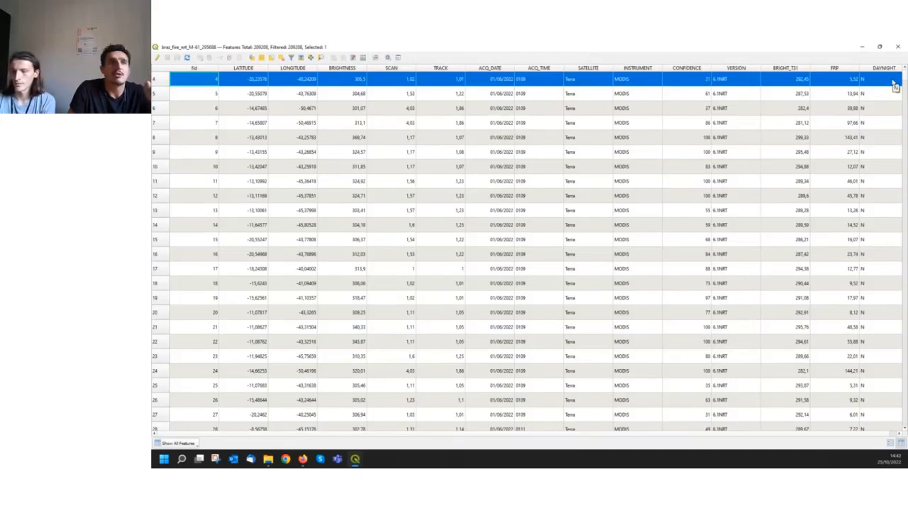
click(863, 49)
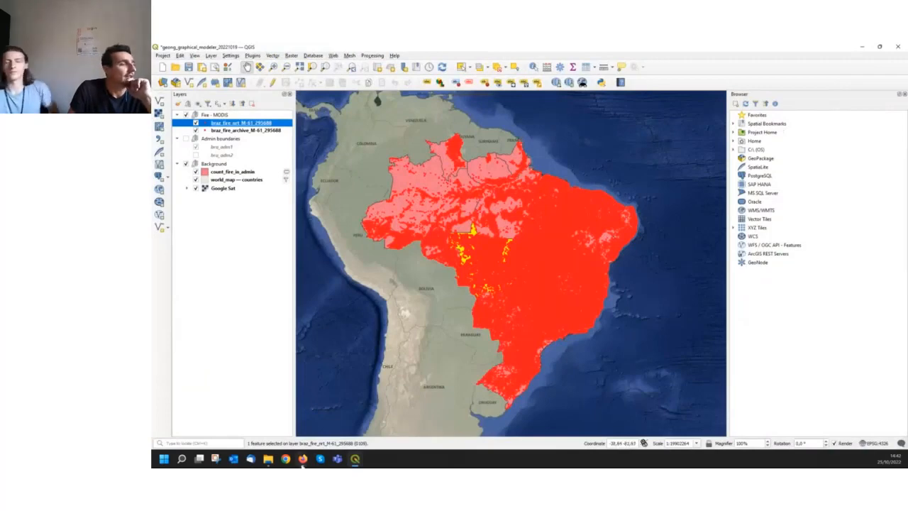
Return to the workshop page in Firefox and read the Field calculator instructions and expression for the conf_l attribute
mouse_move(303, 461)
click(219, 419)
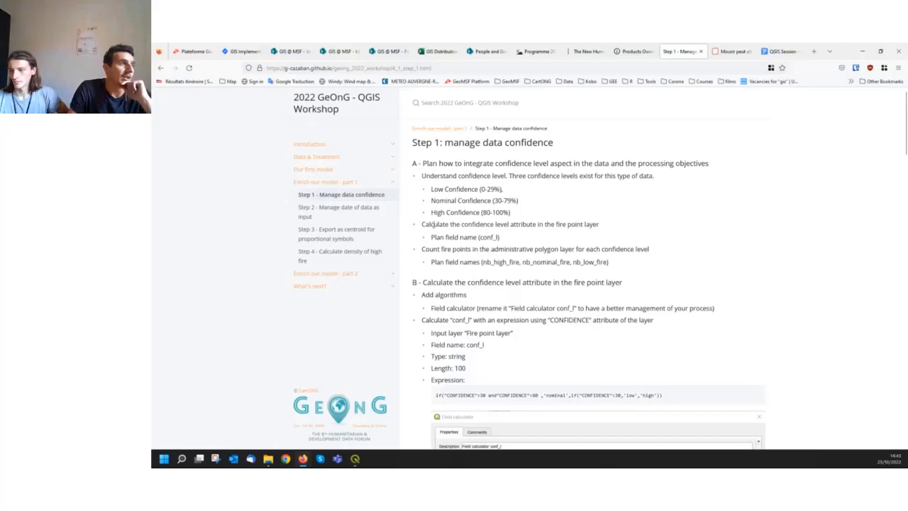
drag(433, 224, 534, 225)
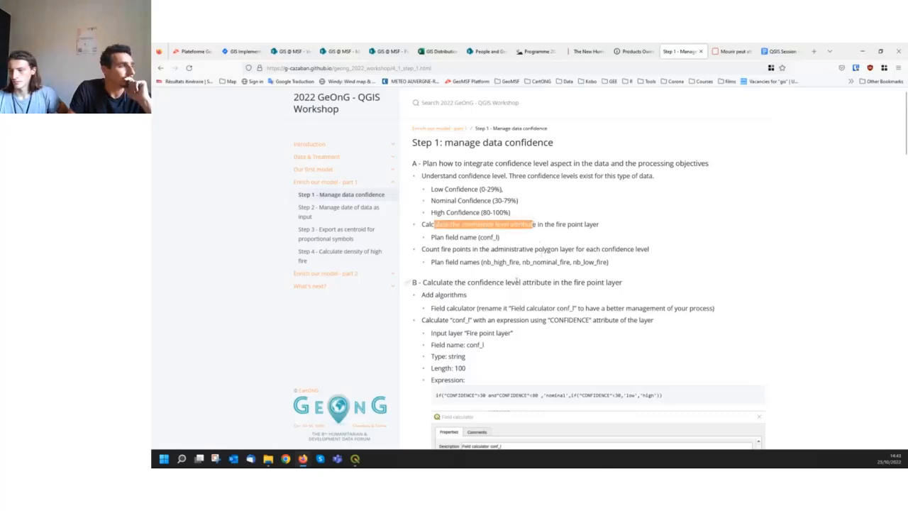
scroll(499, 290, down, 3)
scroll(498, 290, down, 1)
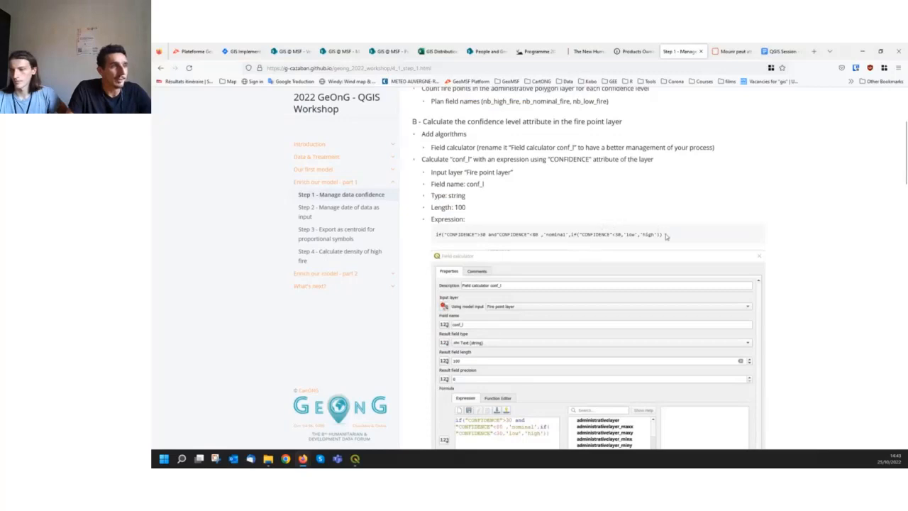
drag(668, 234, 432, 234)
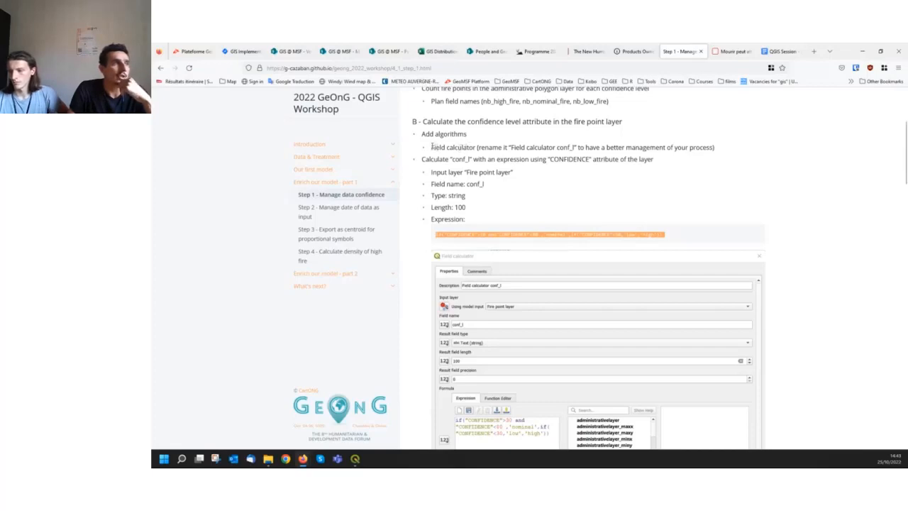
drag(432, 146, 477, 144)
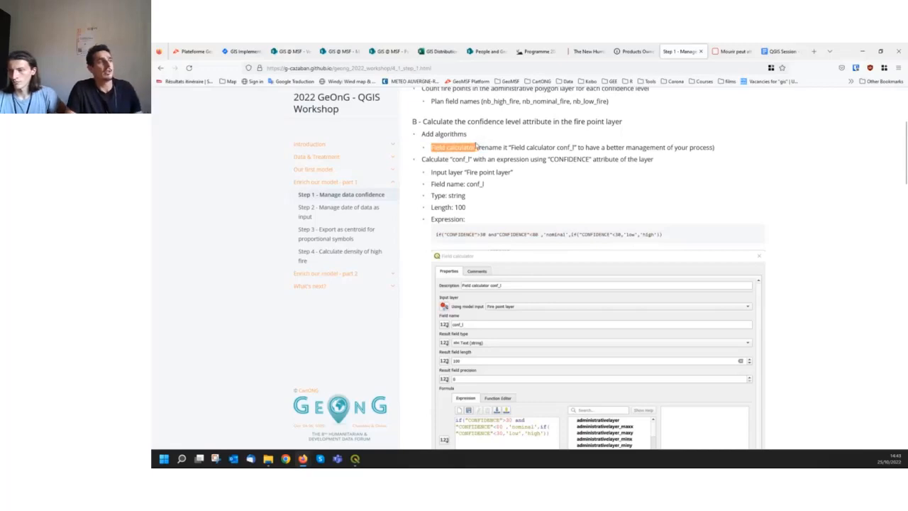
click(478, 145)
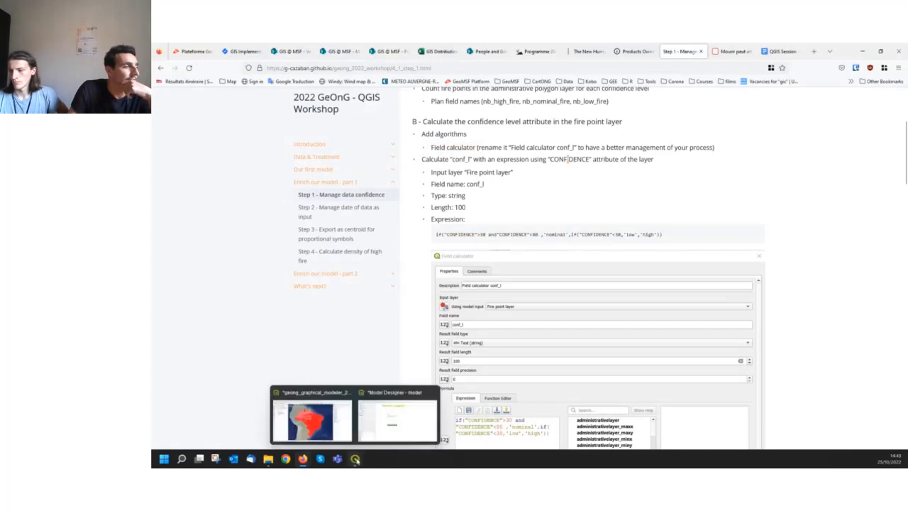
Switch to the Model Designer and move the Count points in polygon algorithm and count_fire_in_admin output aside, clearing space below fire_dataset
click(376, 422)
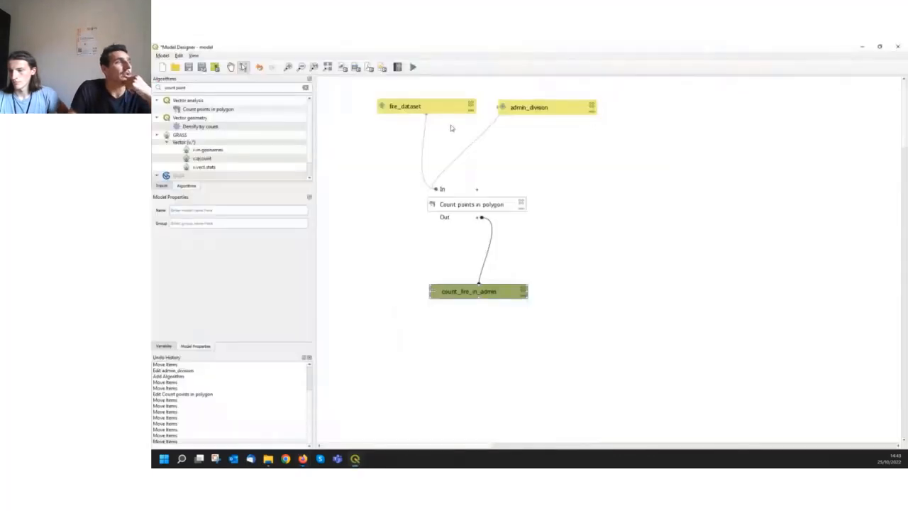
drag(494, 205, 645, 202)
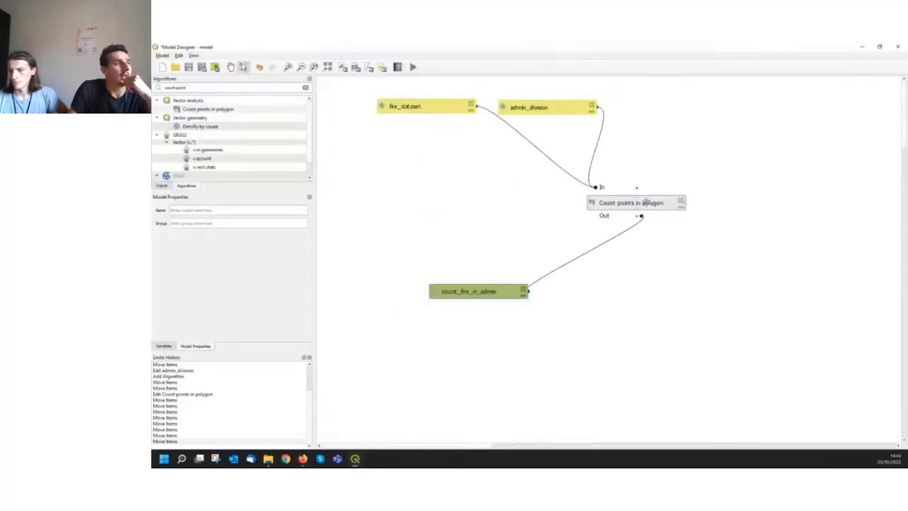
drag(466, 291, 721, 305)
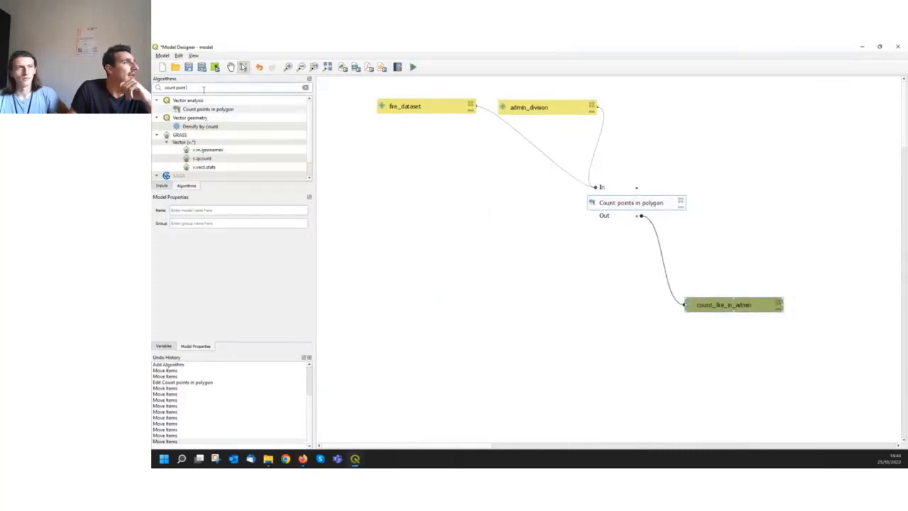
Search the algorithms for "field calculator", open Field calculator for the model, and move its dialog toward the canvas centre
click(306, 87)
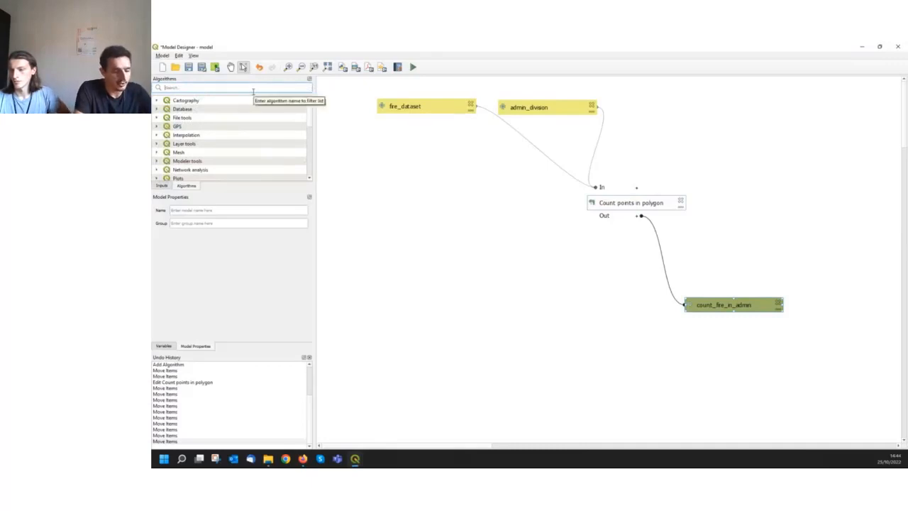
text(field)
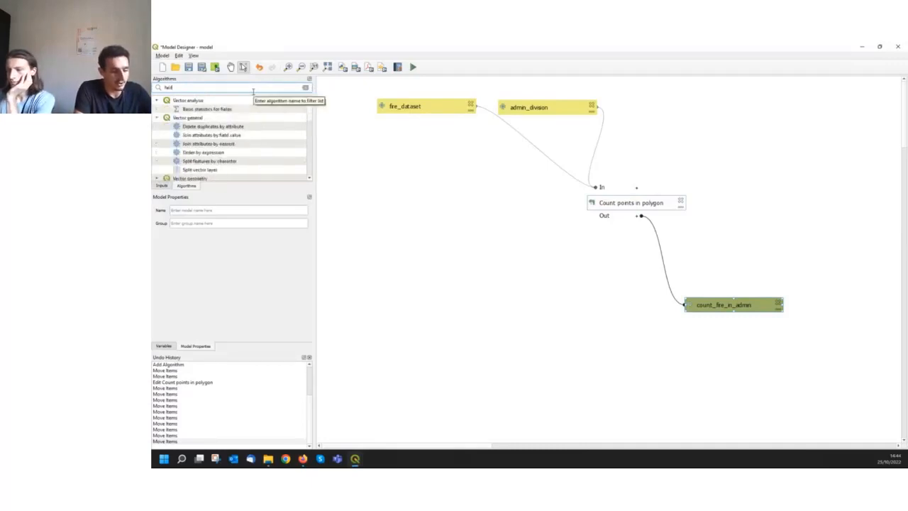
text( calculator)
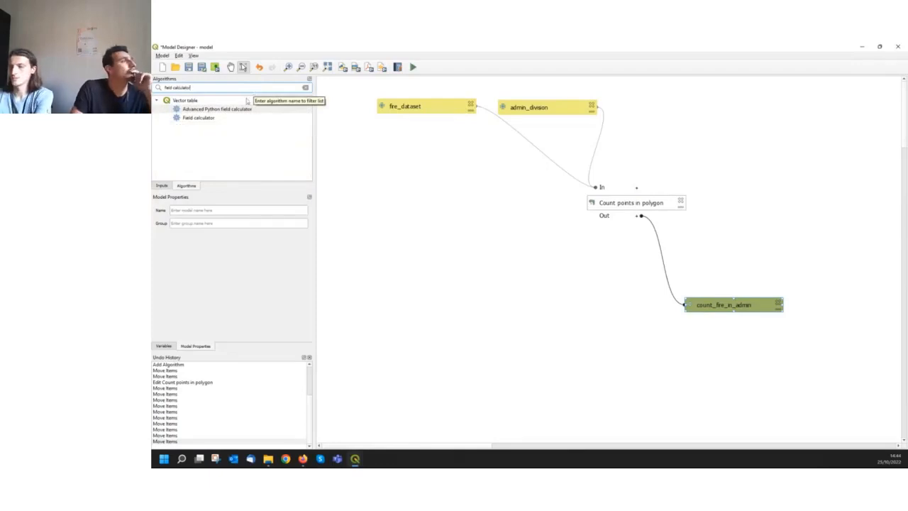
click(212, 119)
double_click(213, 119)
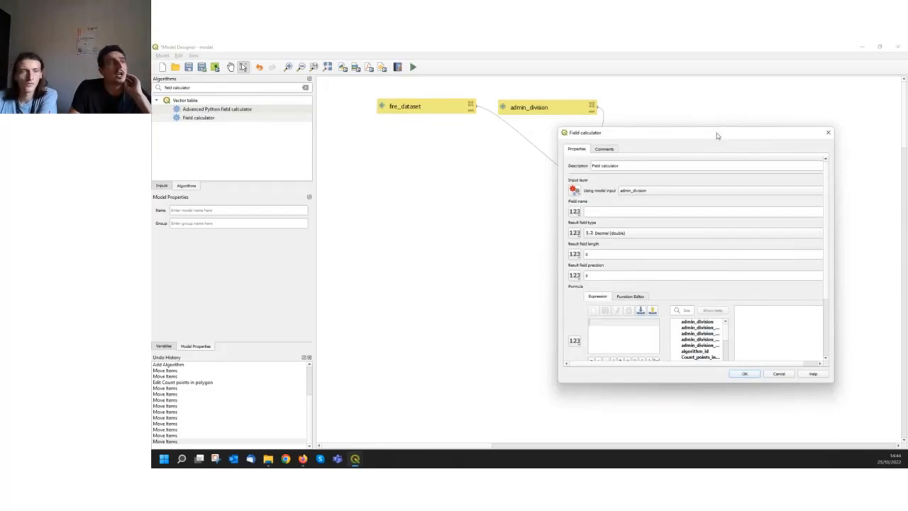
drag(717, 135, 570, 144)
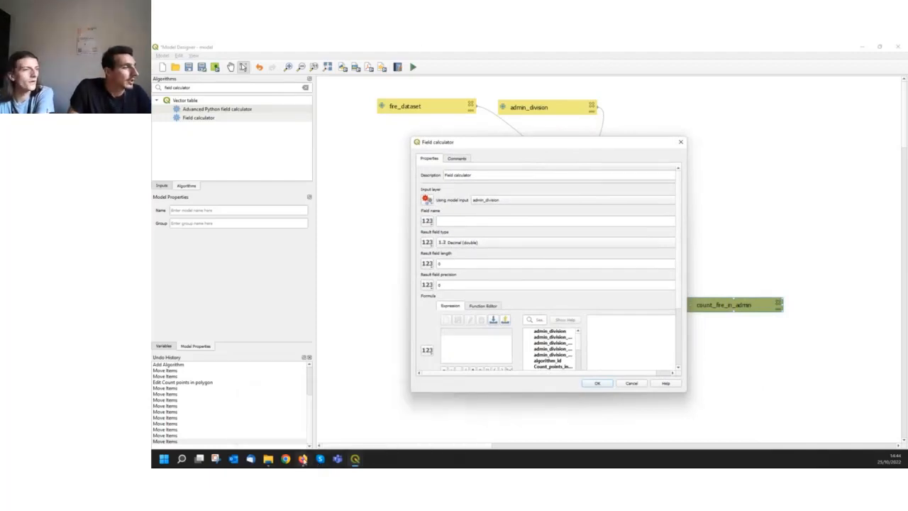
Switch to the workshop page in Firefox to read the conf_l Field calculator instructions, and bring the Field calculator dialog over the page
mouse_move(304, 461)
mouse_move(272, 432)
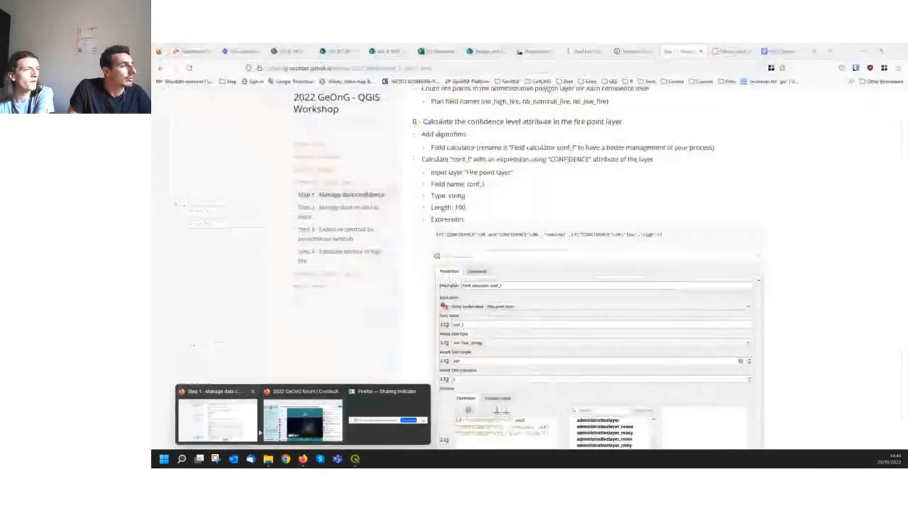
click(234, 429)
click(506, 69)
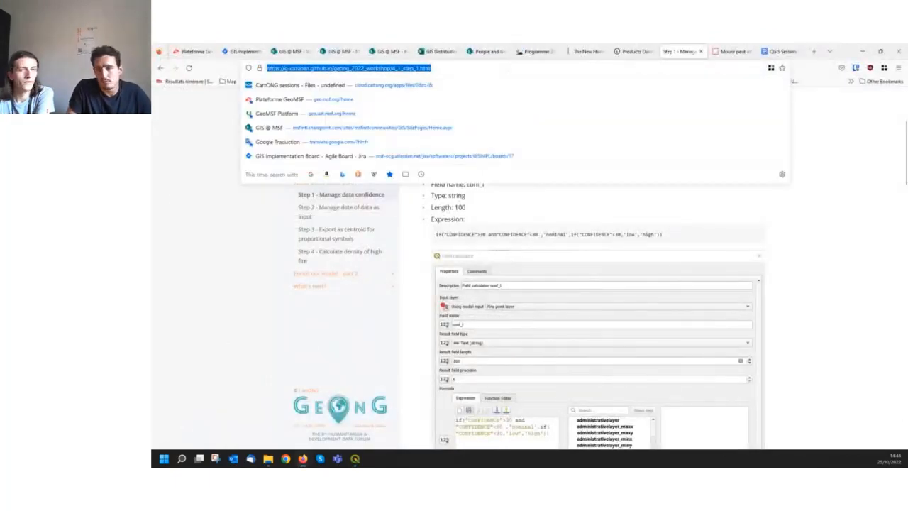
click(567, 159)
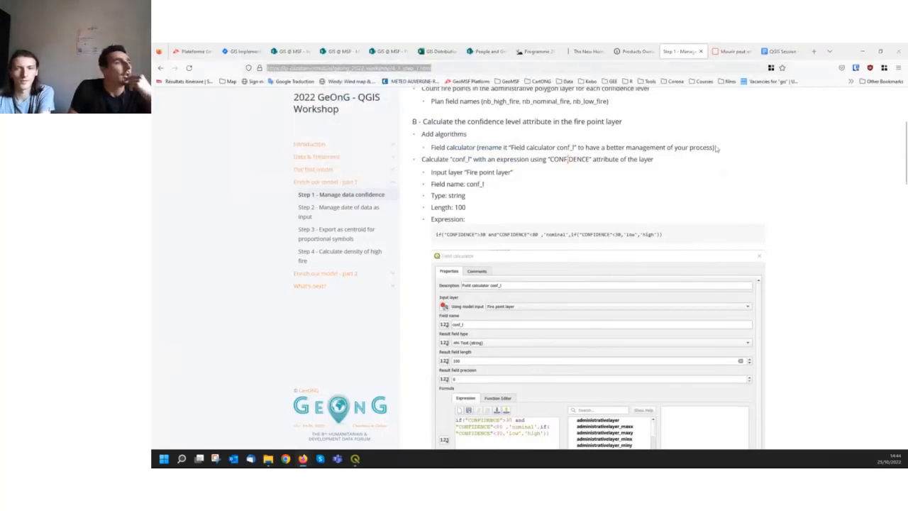
mouse_move(357, 459)
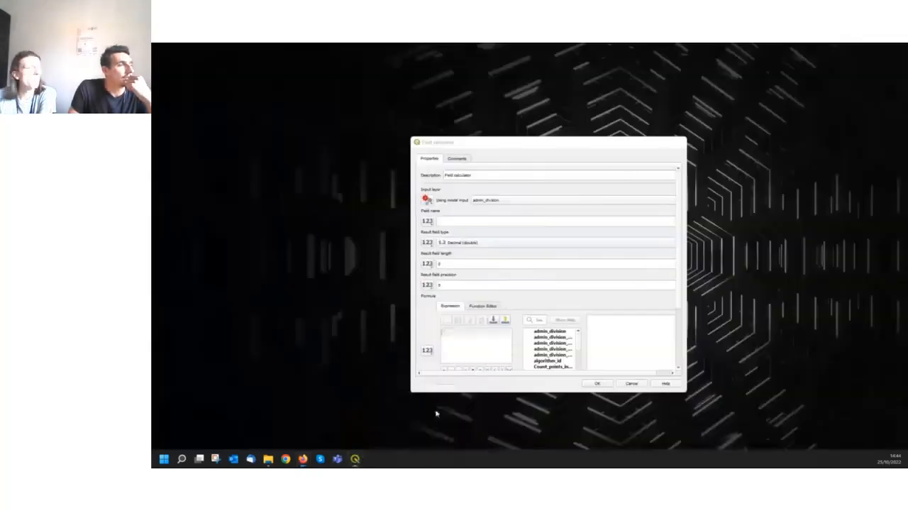
click(435, 414)
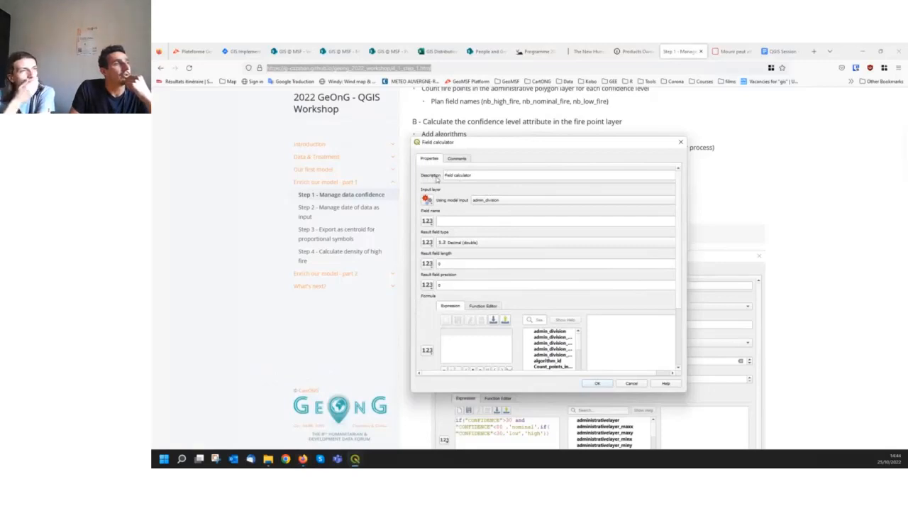
Set the algorithm description to "Field calculator confidence level" and use the model input fire_dataset as the input layer
drag(445, 175, 491, 175)
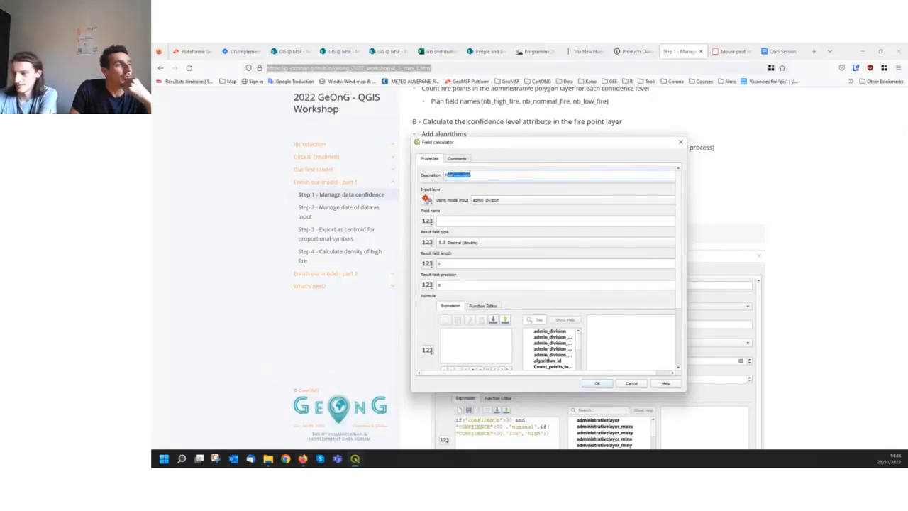
click(487, 175)
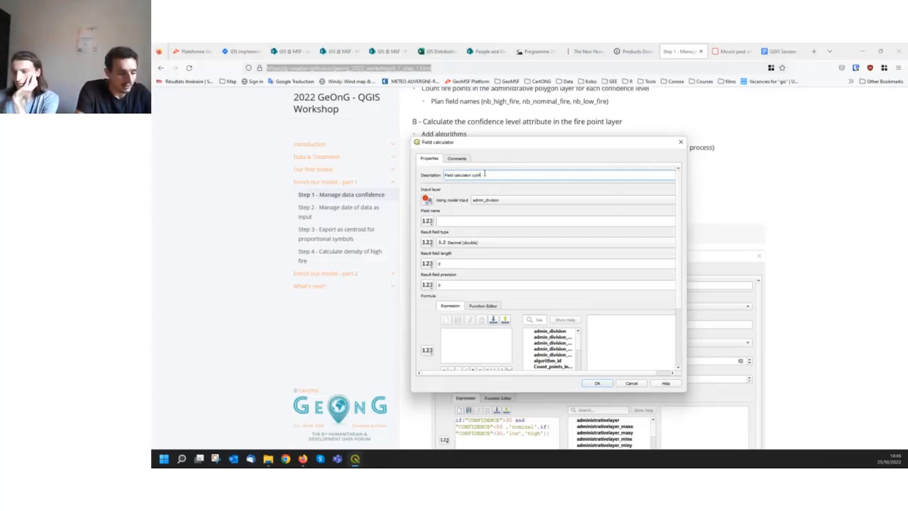
text(idence level)
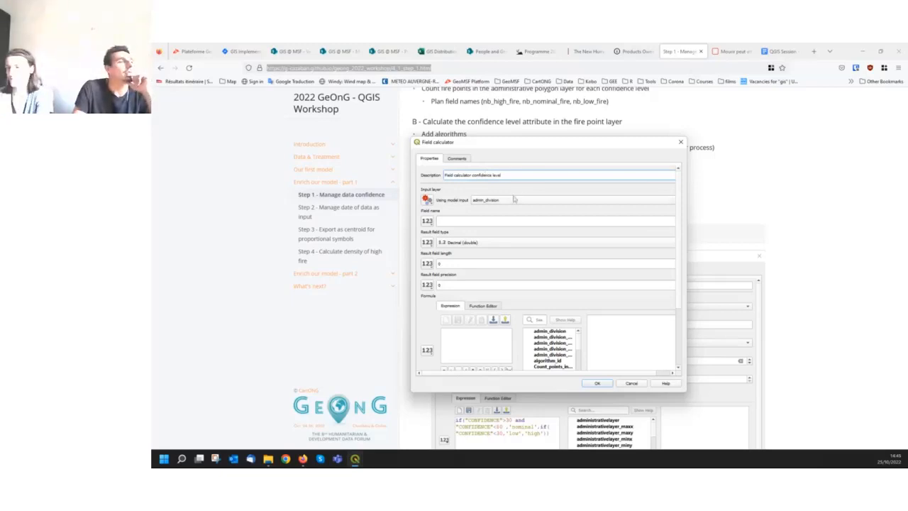
click(426, 200)
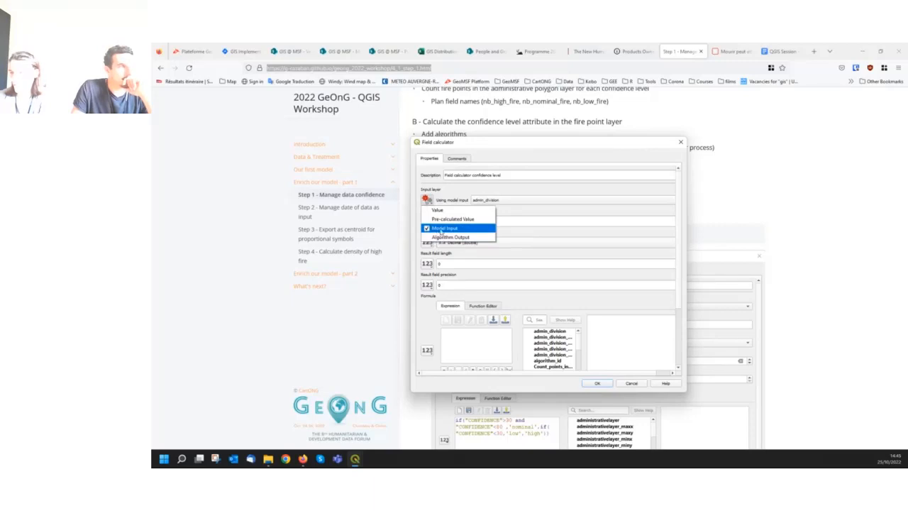
click(441, 229)
click(489, 201)
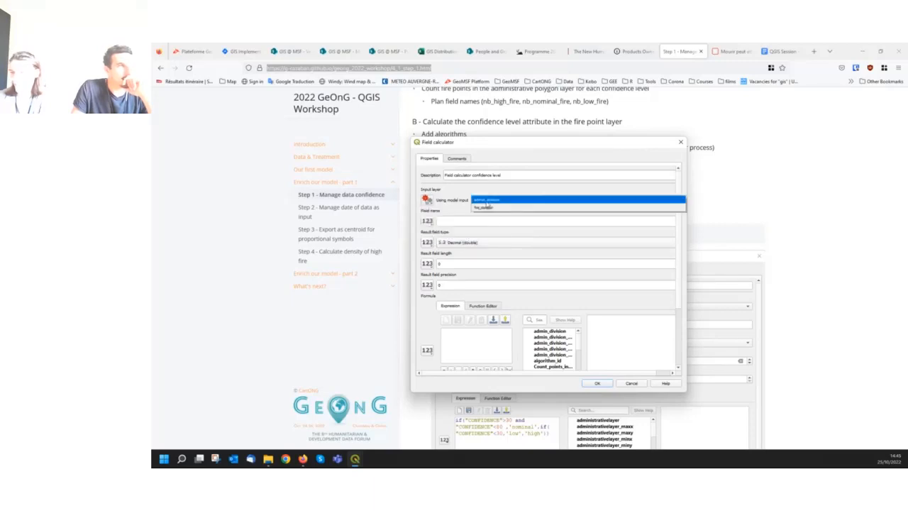
click(494, 208)
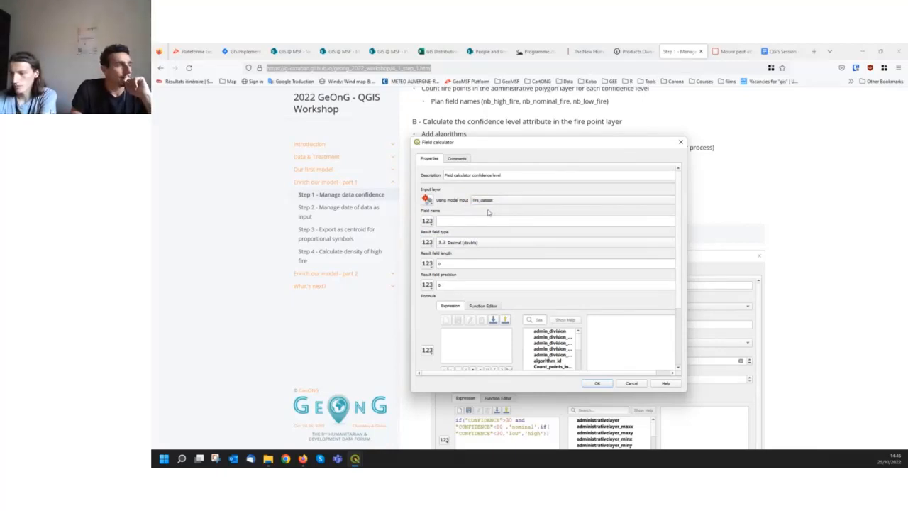
Define the result field as conf_l with type Text (string) and a length of 100
click(445, 221)
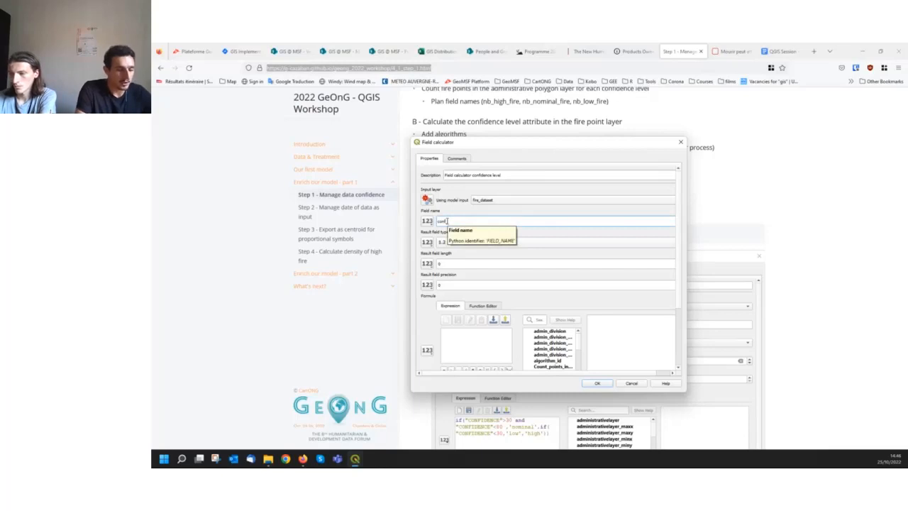
text(conf_l)
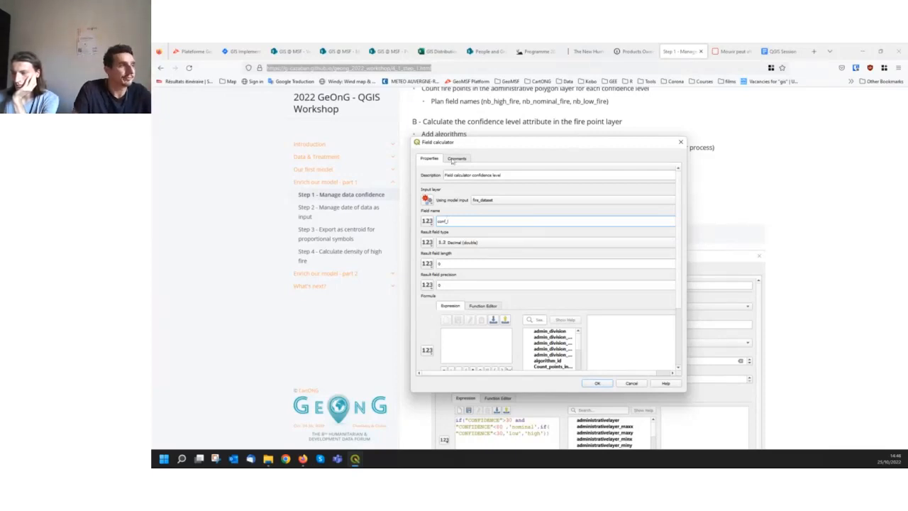
click(485, 247)
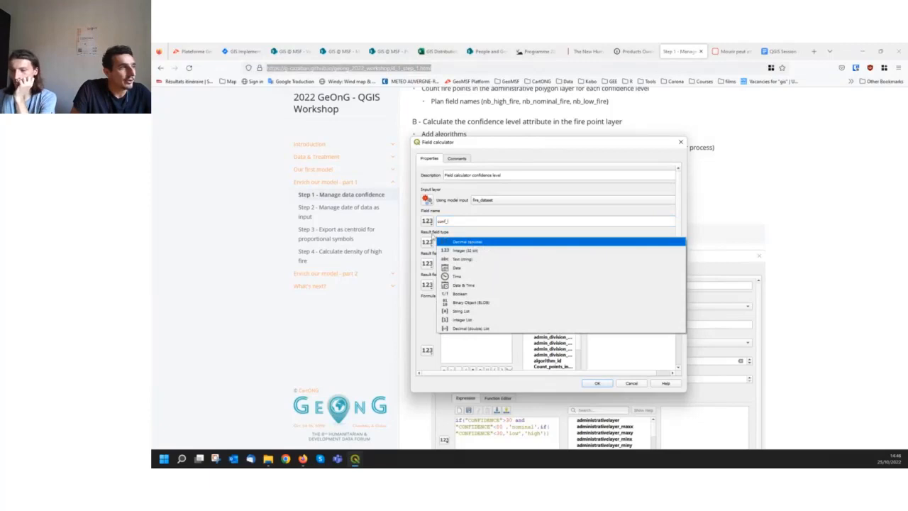
click(479, 260)
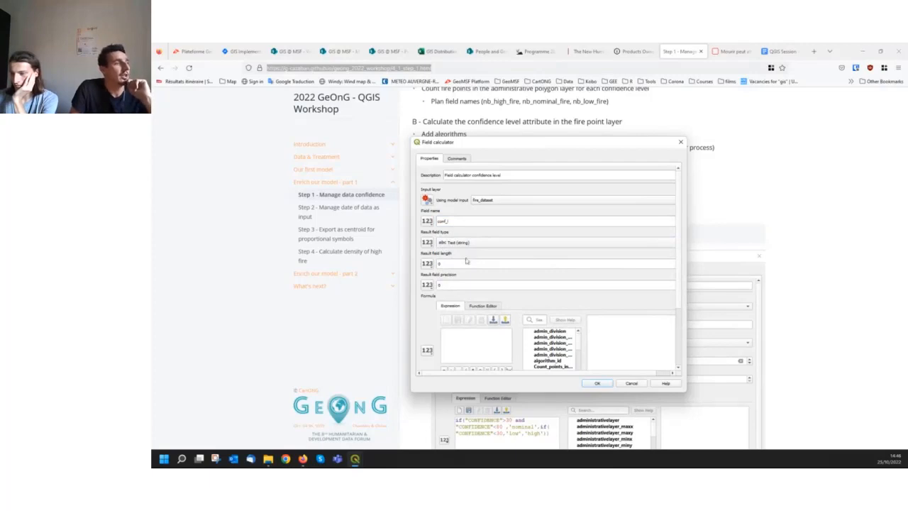
click(449, 264)
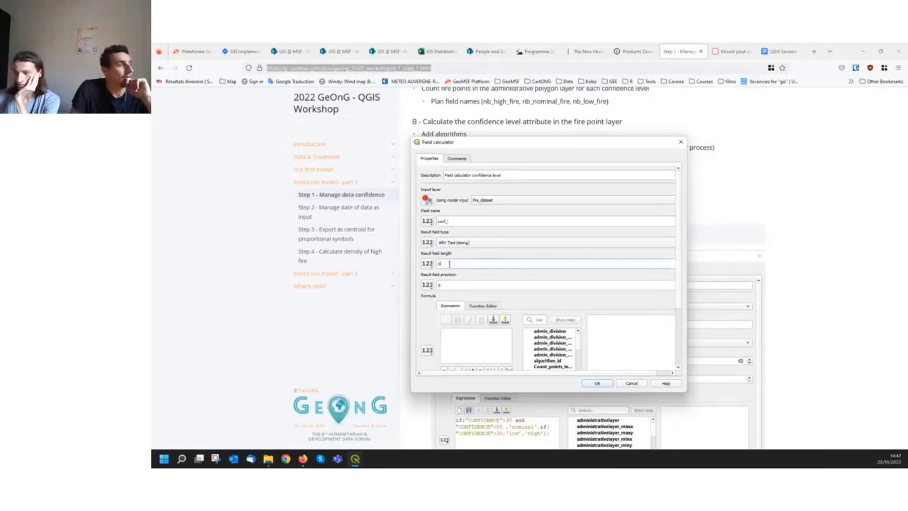
drag(450, 263, 438, 264)
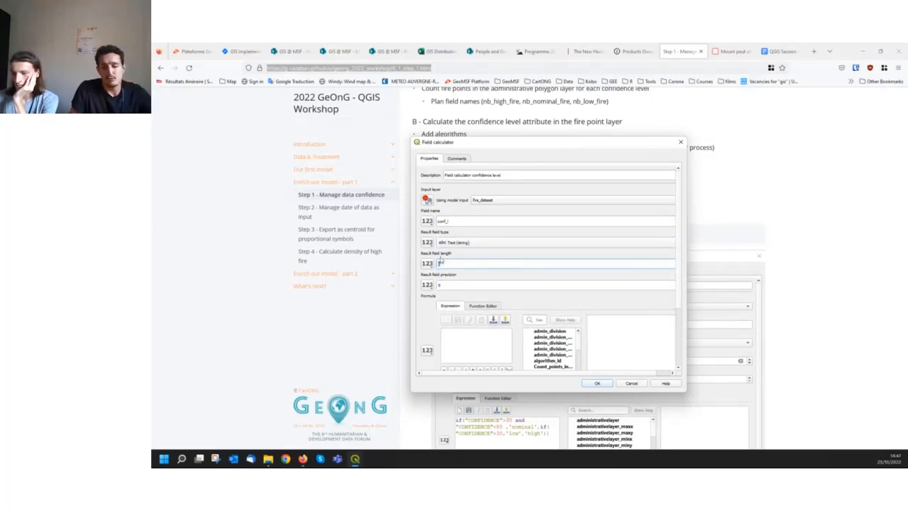
text(1)
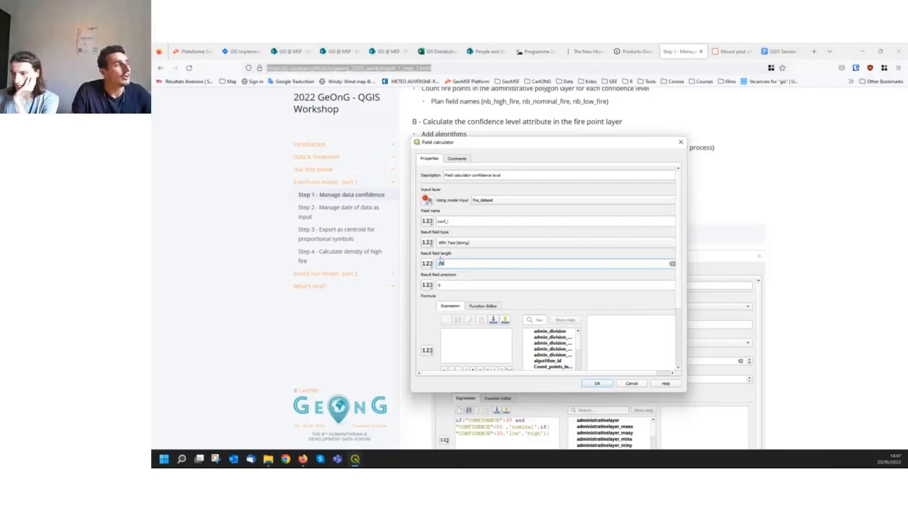
text(00)
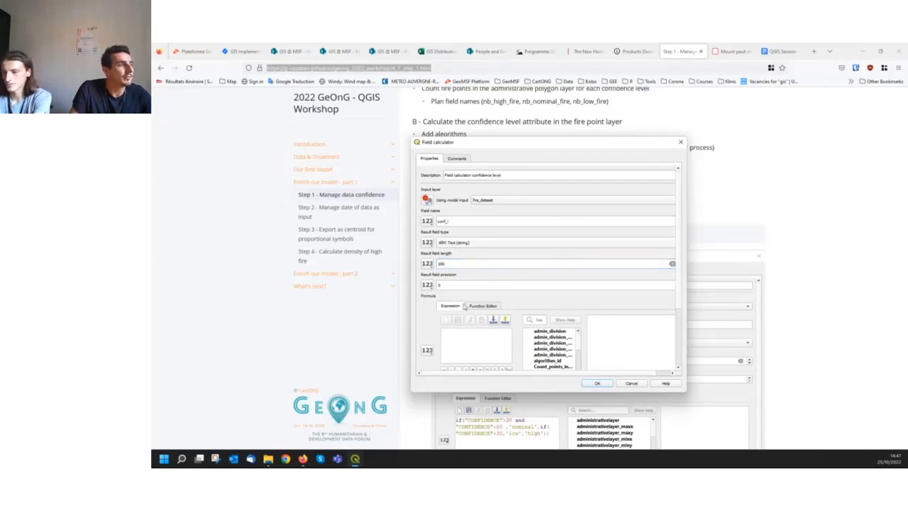
Enlarge the Field calculator dialog to give the formula's expression editor and function list more room
scroll(429, 315, down, 2)
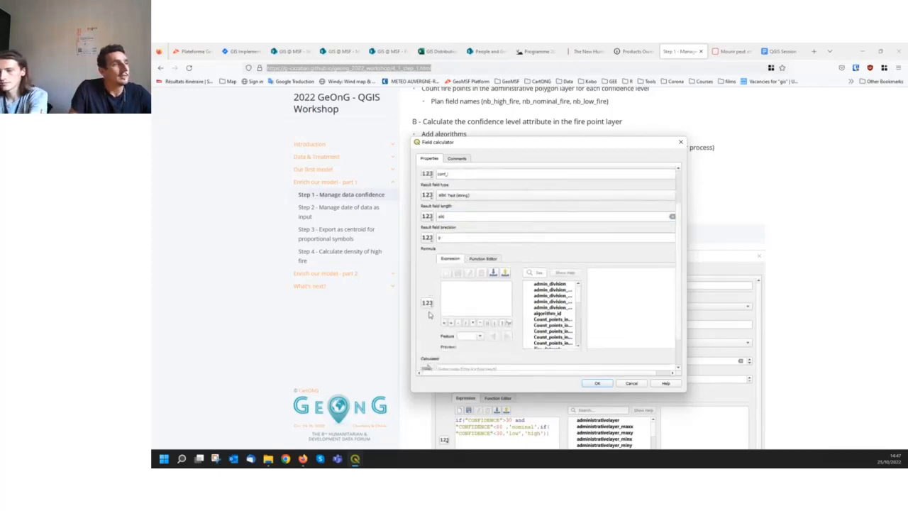
scroll(428, 315, down, 1)
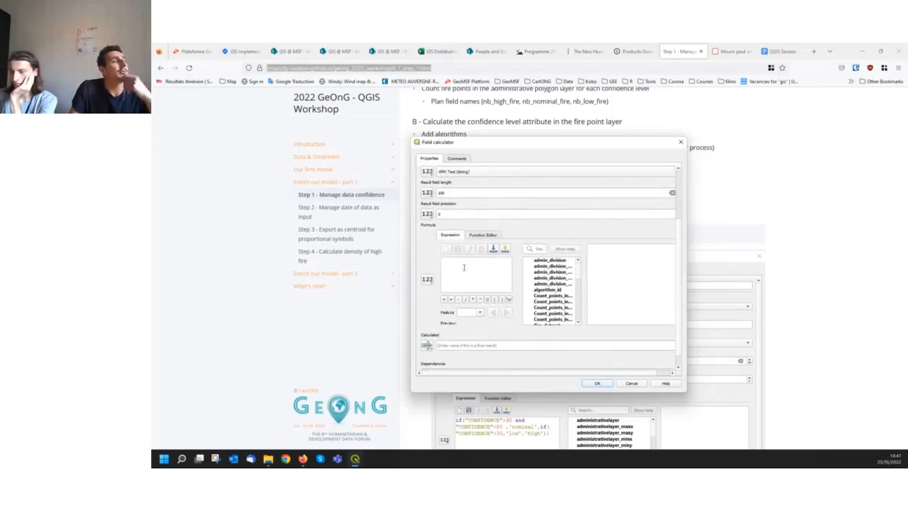
click(464, 267)
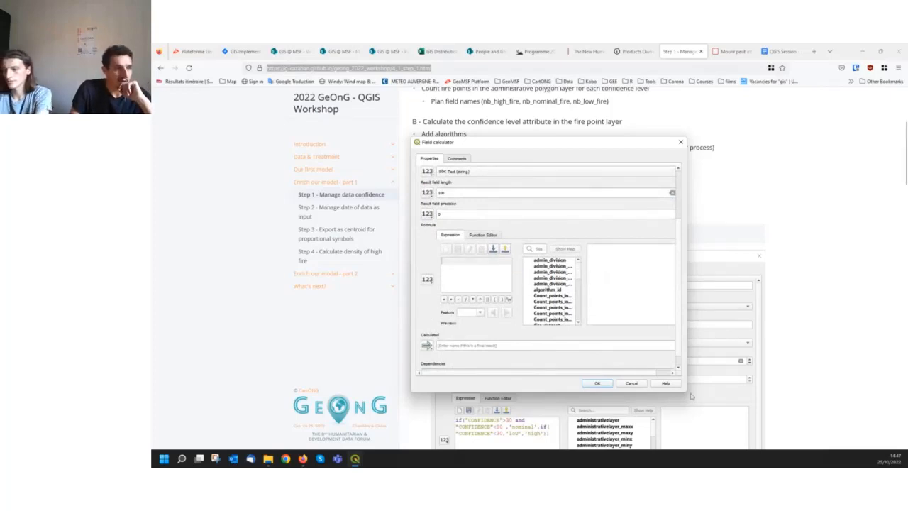
drag(686, 392, 793, 427)
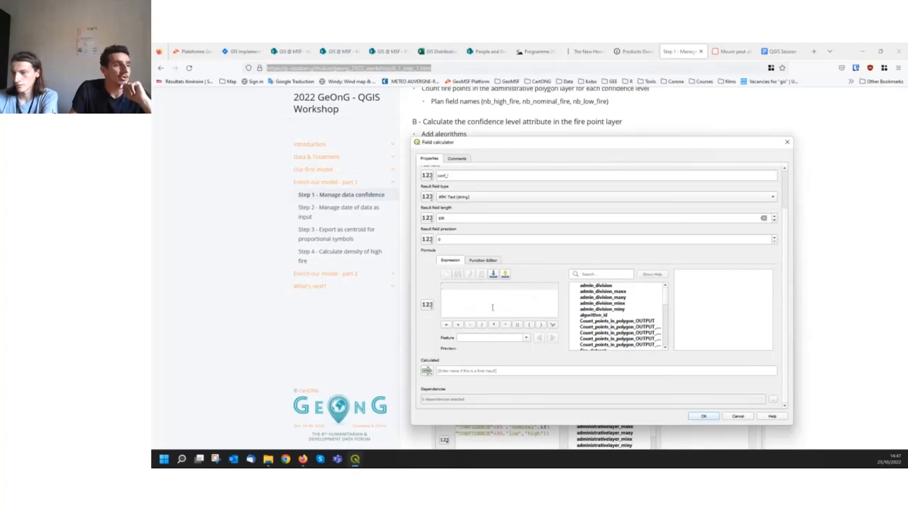
Examine the expression function list, including the Conversions group and the help for to_decimal and to_datetime, and collapse the group
click(626, 298)
scroll(627, 301, up, 10)
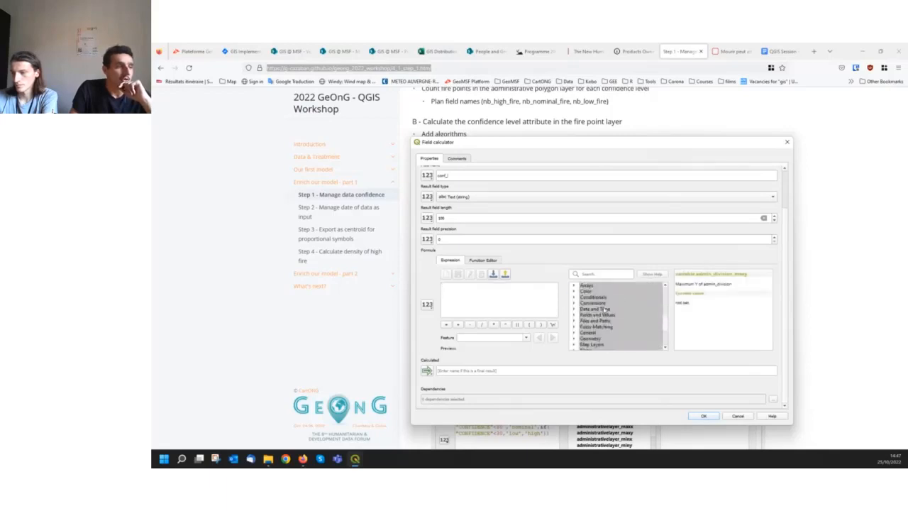
click(595, 303)
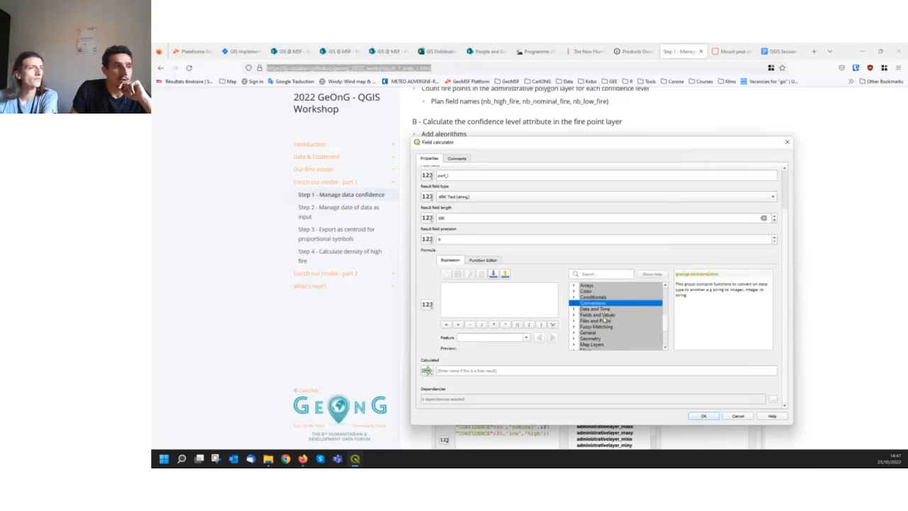
click(574, 304)
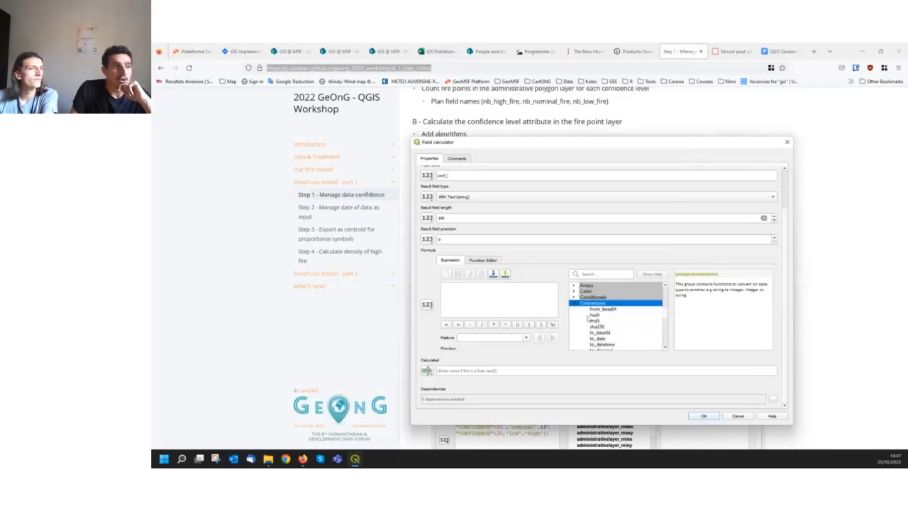
scroll(591, 321, down, 1)
scroll(591, 320, down, 1)
click(598, 315)
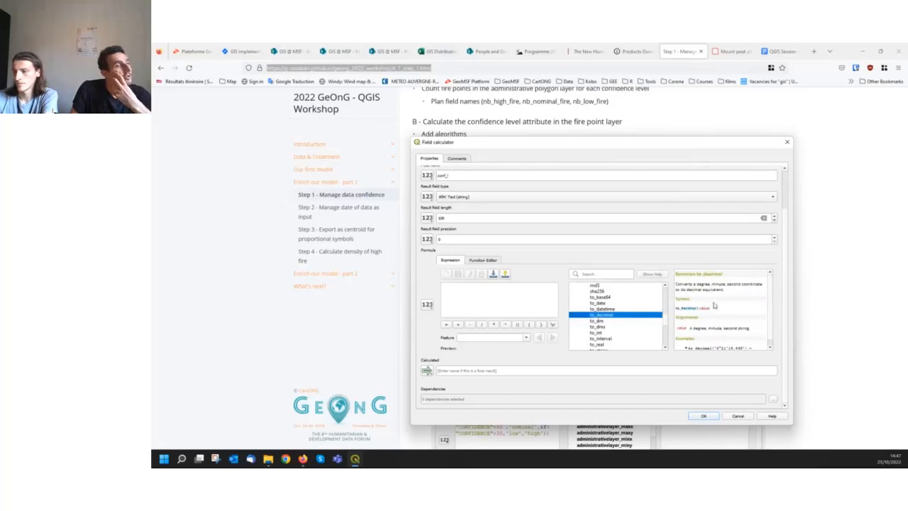
scroll(701, 342, down, 1)
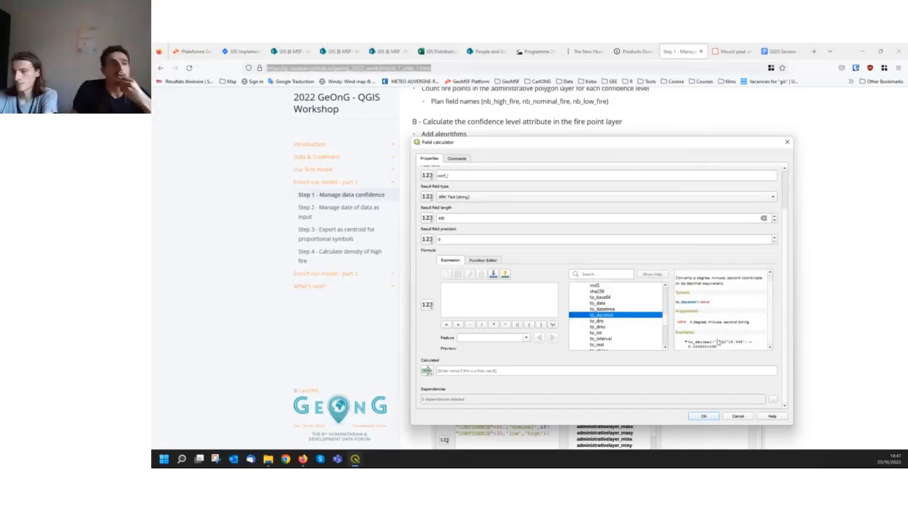
click(603, 311)
scroll(604, 313, up, 3)
scroll(603, 315, up, 3)
scroll(603, 315, down, 3)
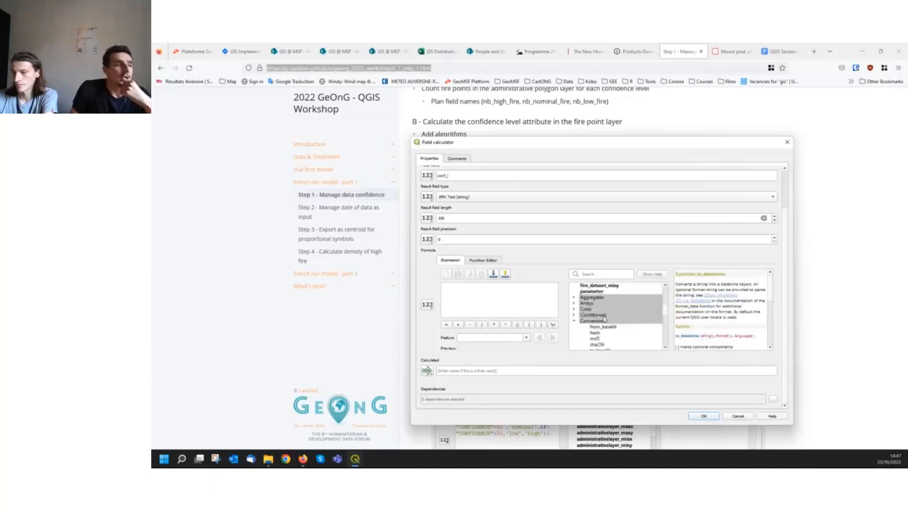
click(574, 322)
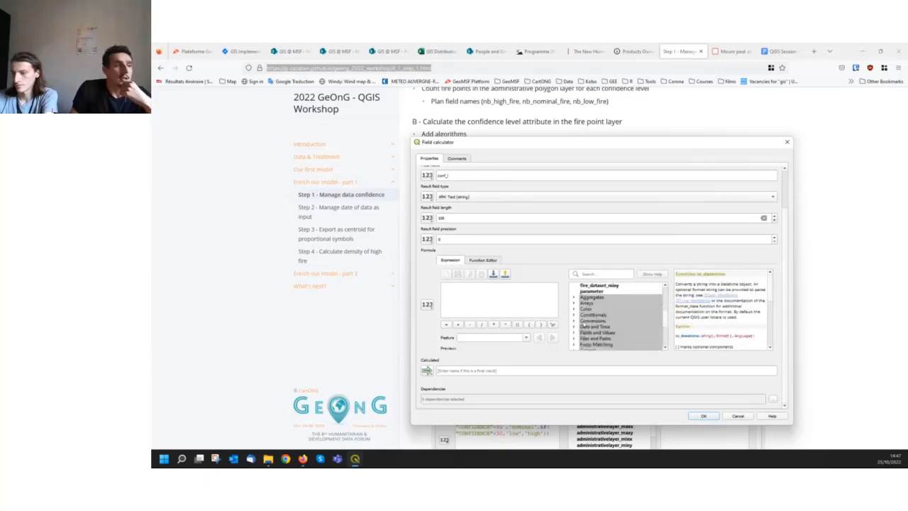
Switch to the workshop page in Firefox and copy the conf_l expression from the Step 1 instructions
click(575, 332)
scroll(616, 341, down, 1)
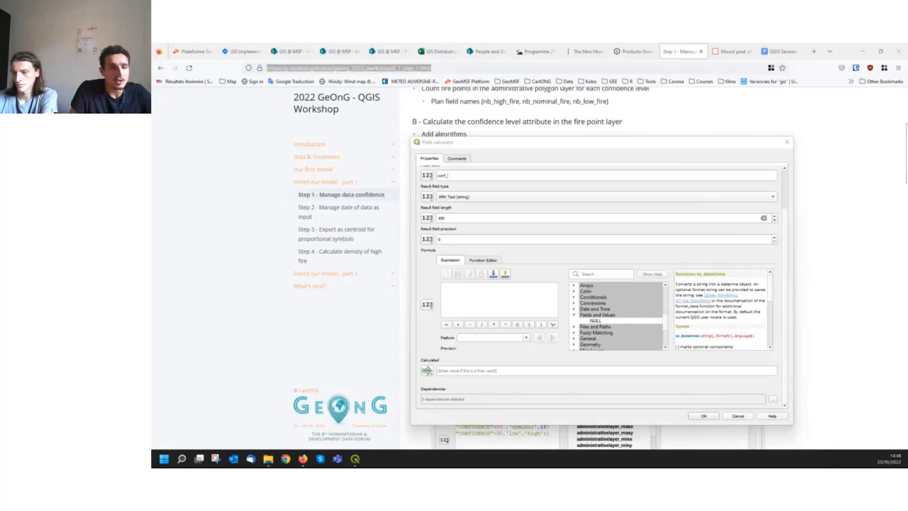
mouse_move(355, 459)
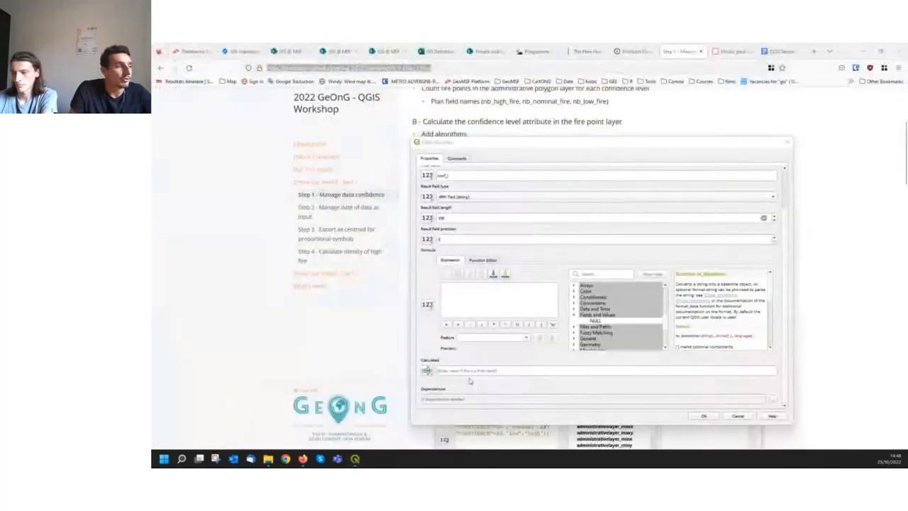
click(481, 295)
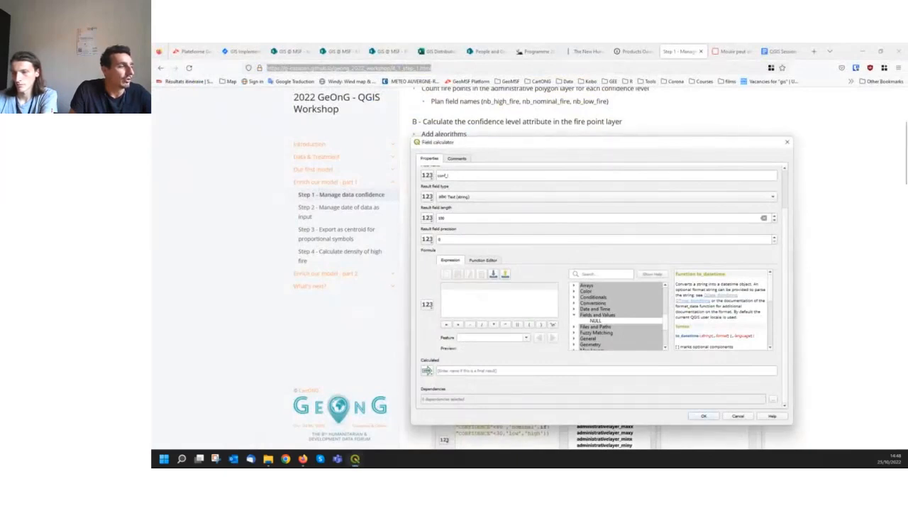
mouse_move(356, 460)
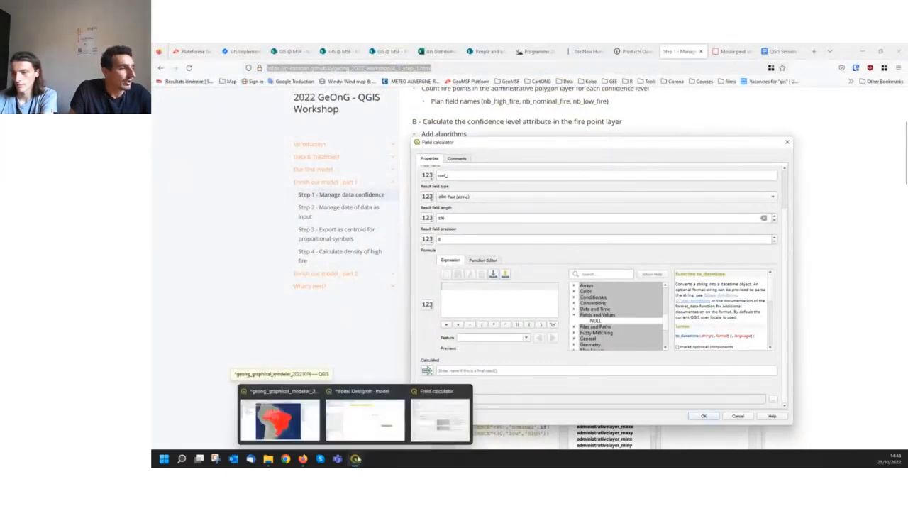
click(303, 459)
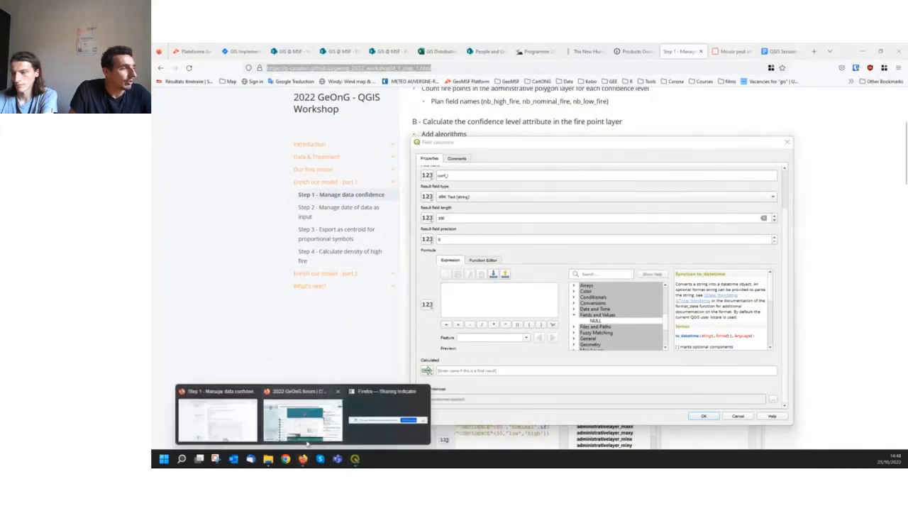
click(228, 424)
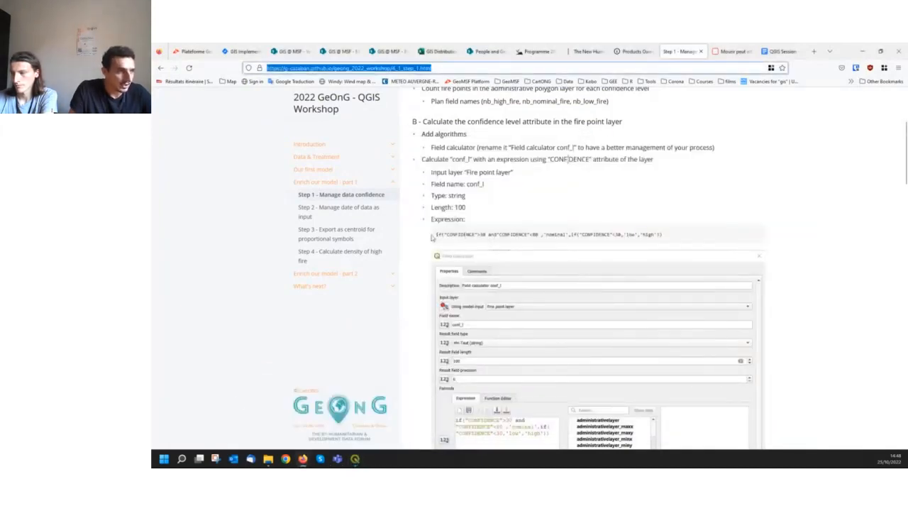
drag(434, 235, 719, 233)
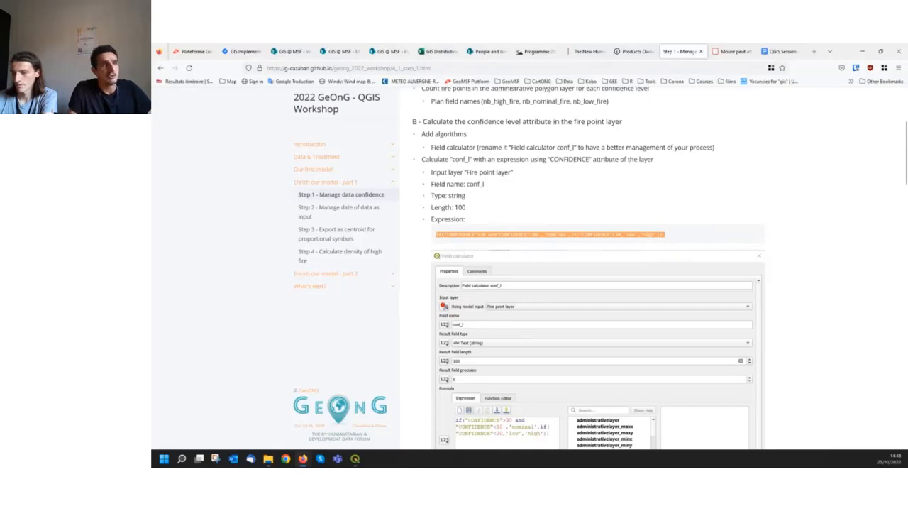
Paste if("CONFIDENCE">30 and"CONFIDENCE"<80 ,'nominal',if("CONFIDENCE"<30,'low','high')) as the formula in the QGIS Field calculator dialog
click(862, 51)
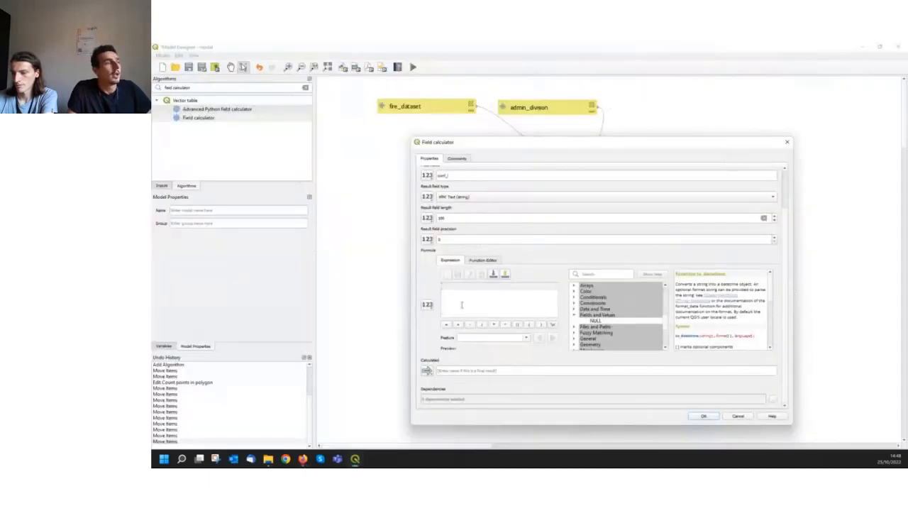
text(if("CONFIDENCE">30 and"CONFIDENCE"<80 ,'normal',if("CONFIDENCE"<30,'low','high')))
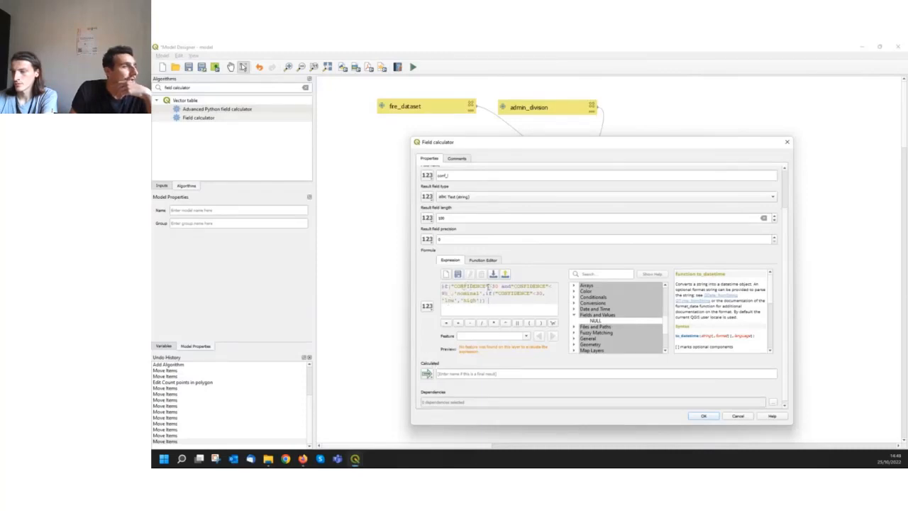
drag(487, 286, 449, 286)
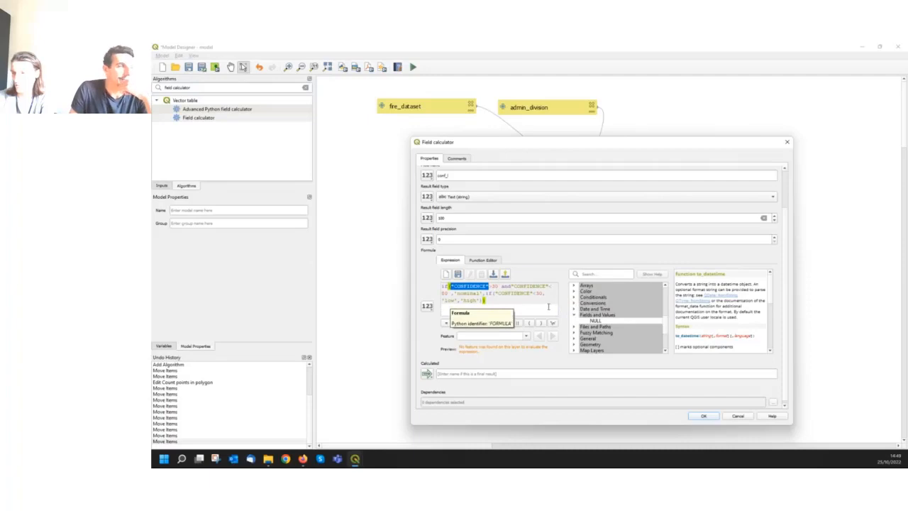
click(549, 306)
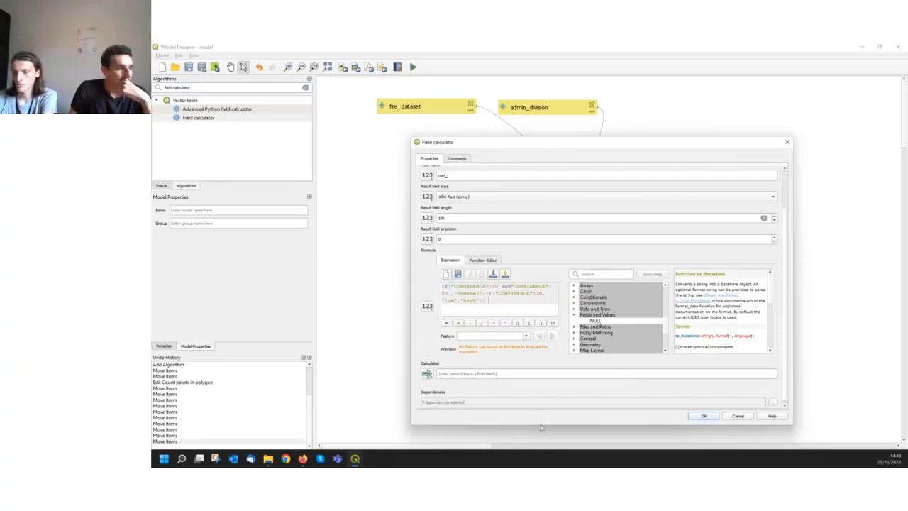
Name the calculated output "confidence level" and add the configured Field calculator to the model
drag(540, 426, 542, 437)
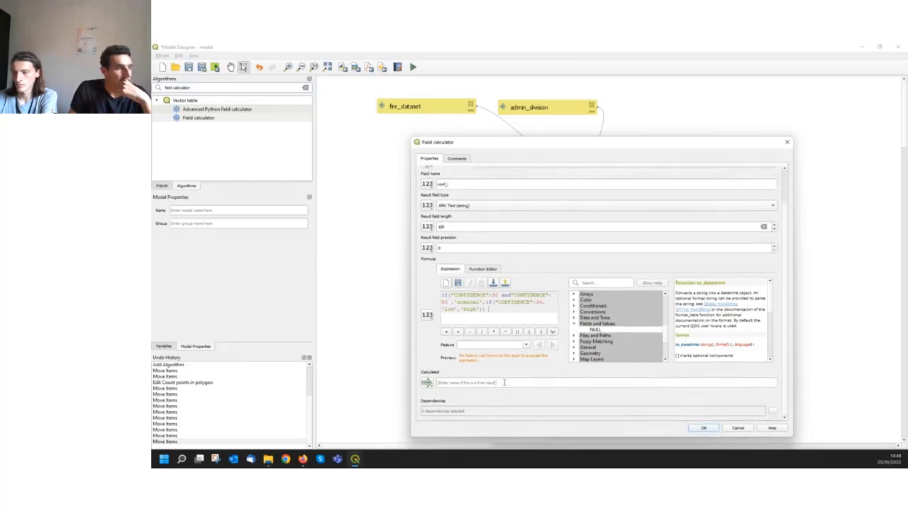
click(504, 382)
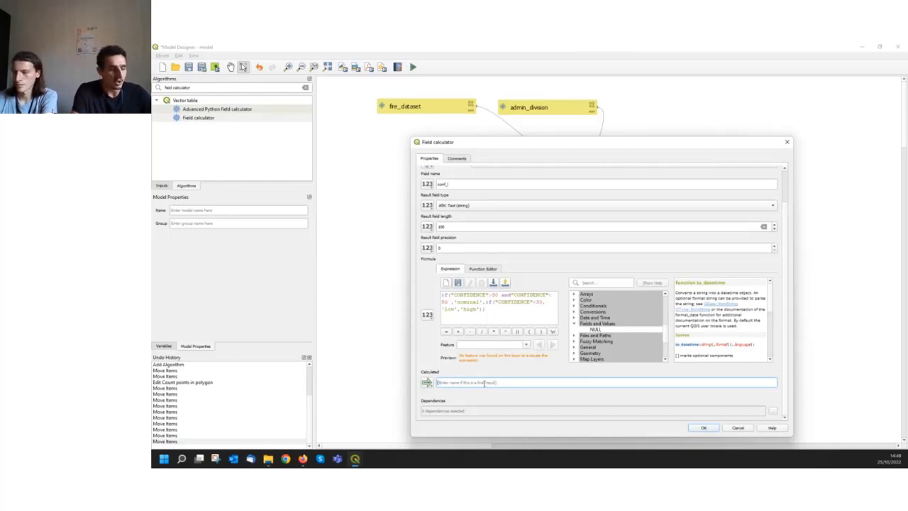
click(484, 383)
text(col)
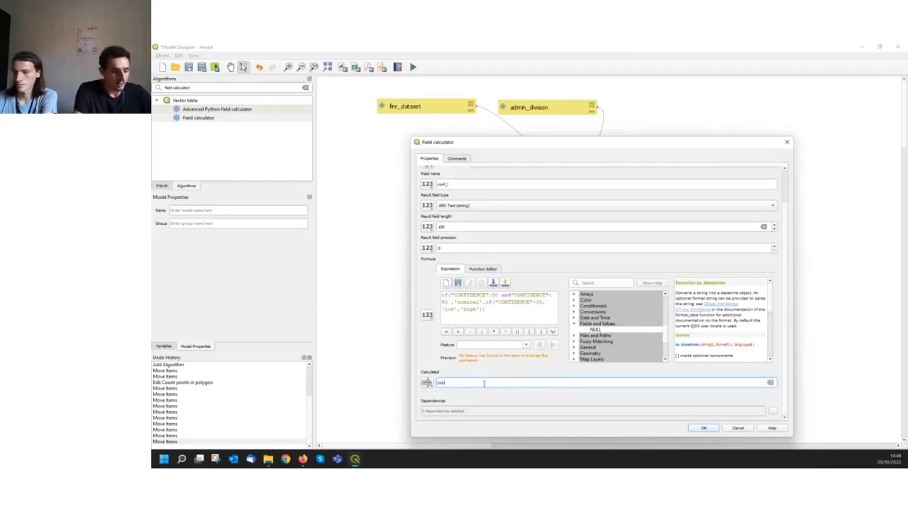
text(fidence level)
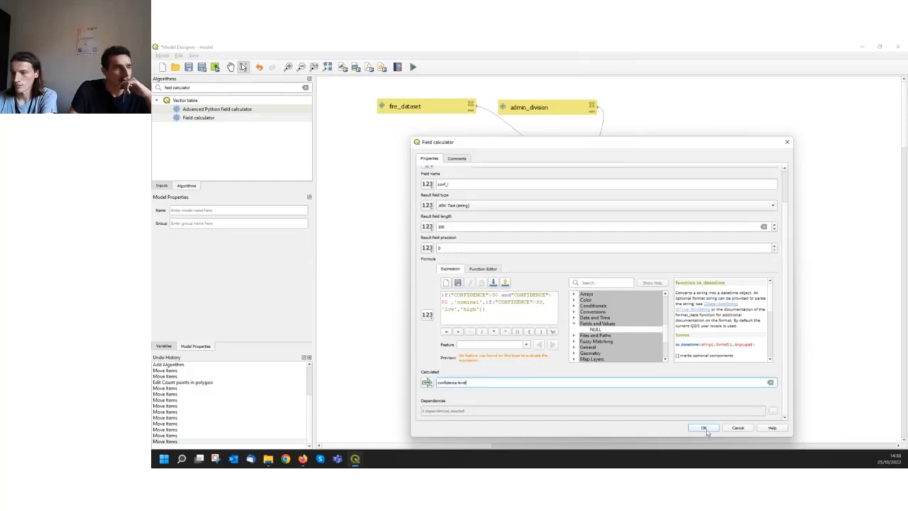
click(704, 429)
Arrange the Field calculator and confidence level boxes below fire_dataset, widening the algorithm box to fit its name on one line
drag(762, 250, 499, 223)
drag(867, 277, 564, 284)
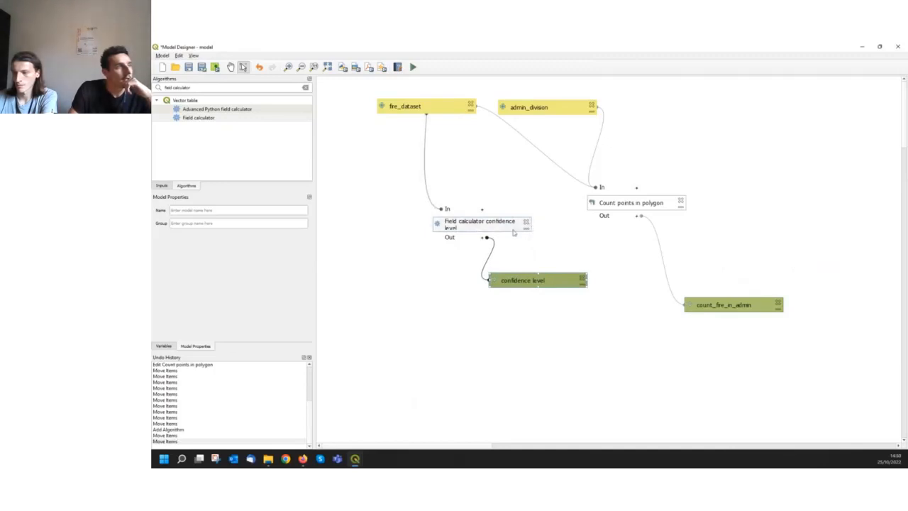
click(497, 232)
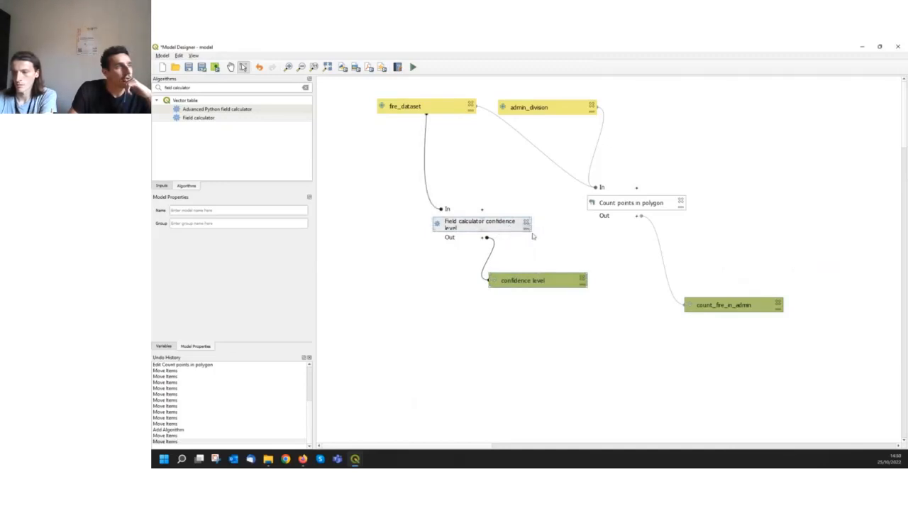
drag(532, 227, 551, 223)
drag(533, 285, 503, 277)
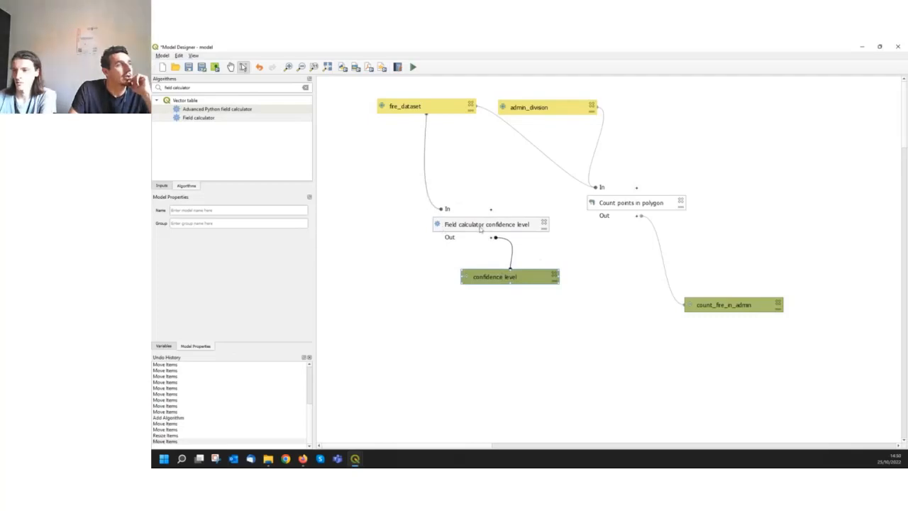
drag(481, 228, 471, 212)
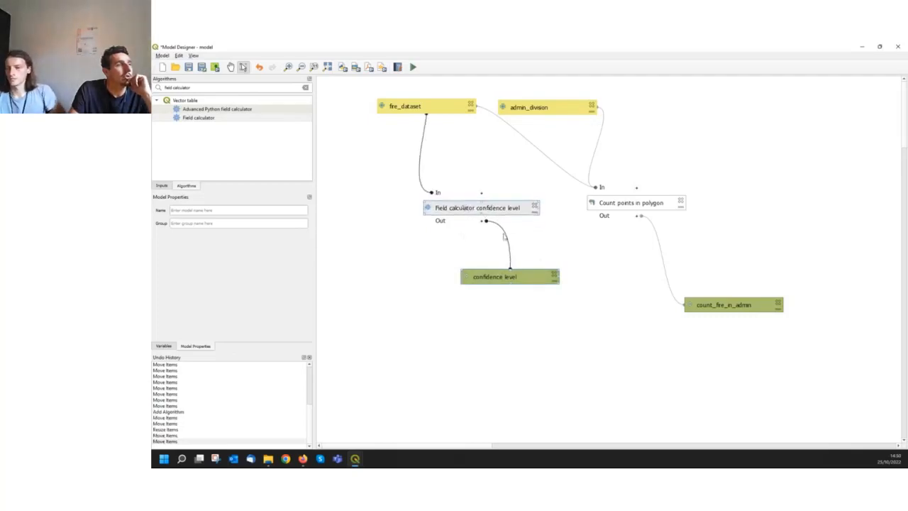
Run the model with the preset input layers and temporary outputs for count_fire_in_admin and confidence level, and close the run dialog
click(414, 67)
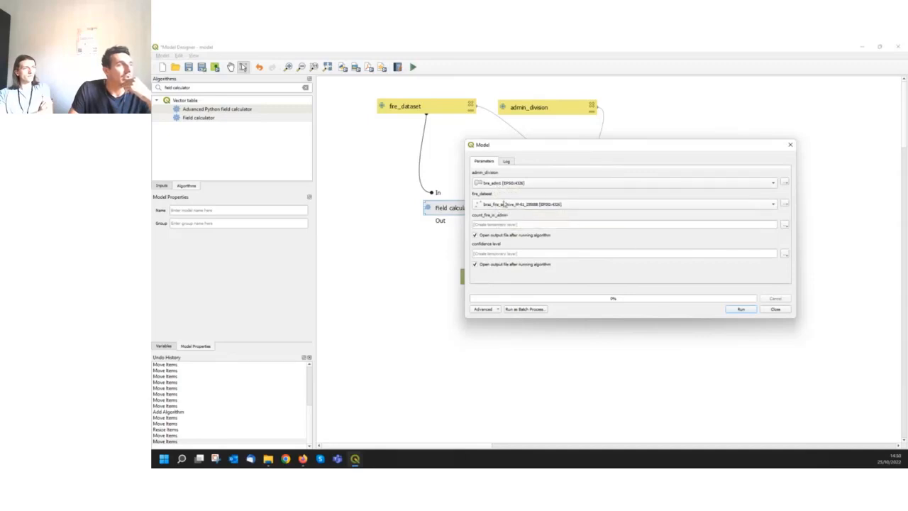
click(739, 309)
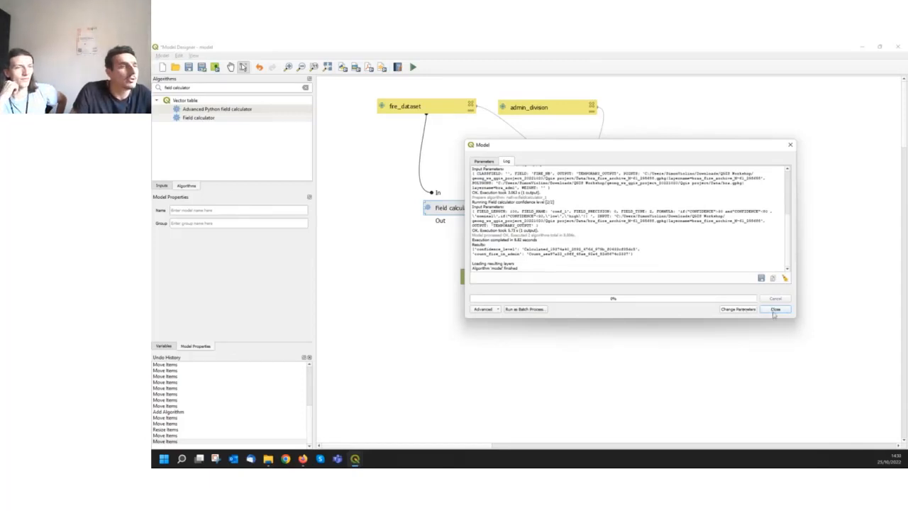
click(776, 309)
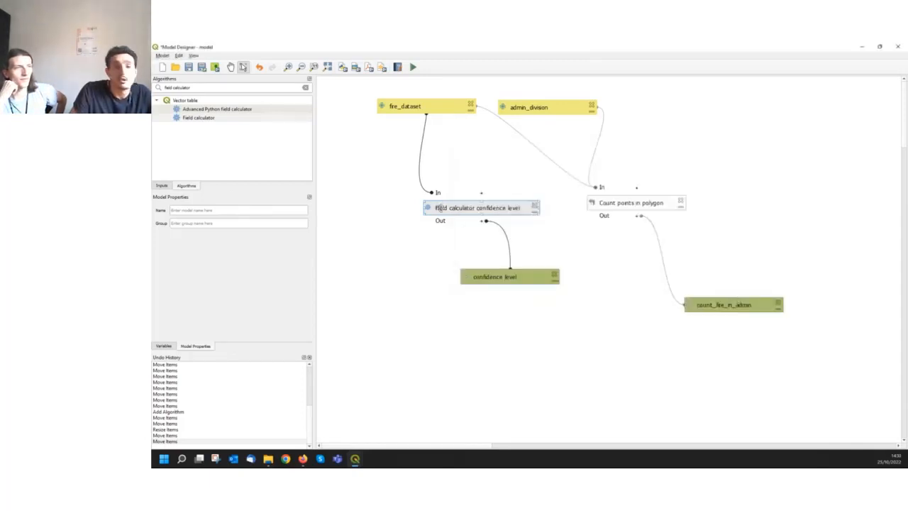
Review the formula of the Field calculator confidence level algorithm and leave its settings without changes
double_click(440, 207)
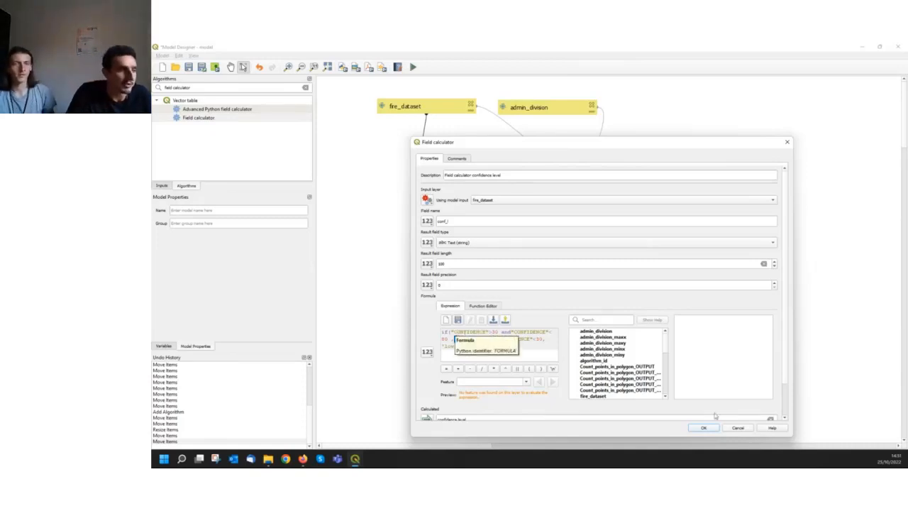
click(735, 429)
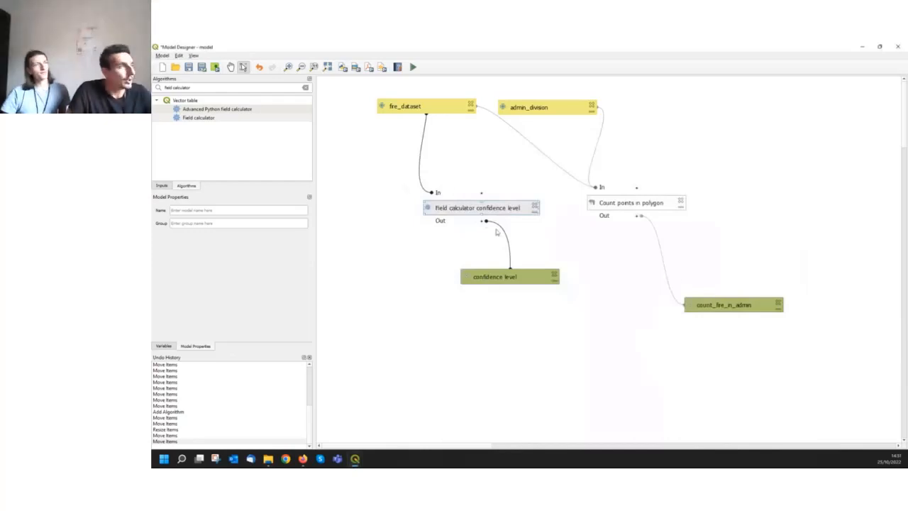
Open the attribute table of the confidence level layer in the main QGIS project and maximize it
click(355, 458)
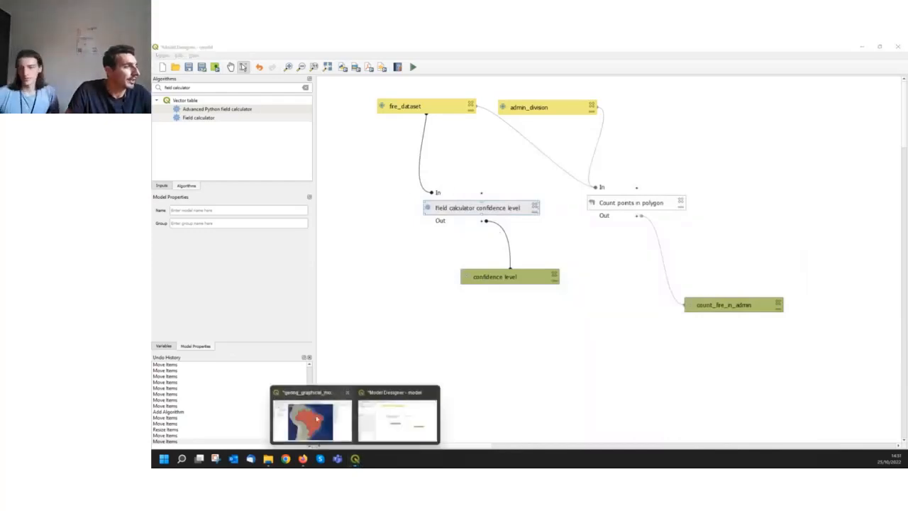
click(312, 420)
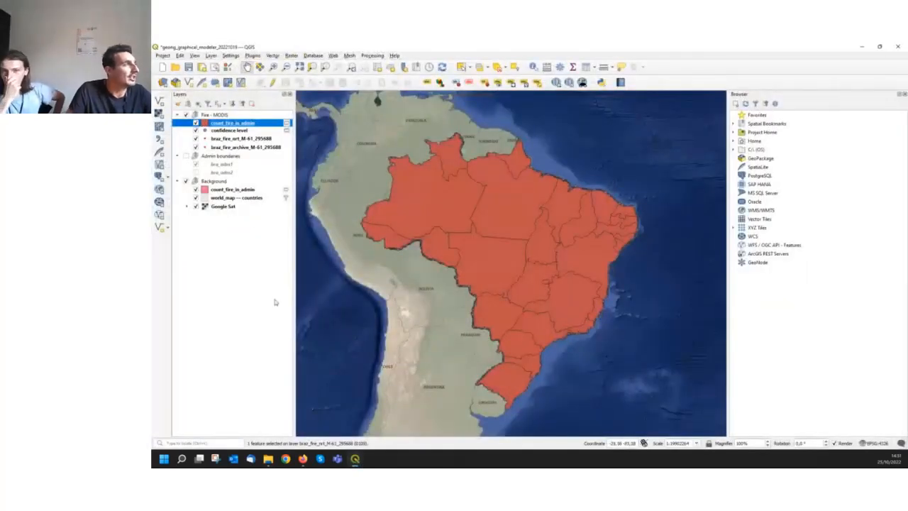
click(231, 131)
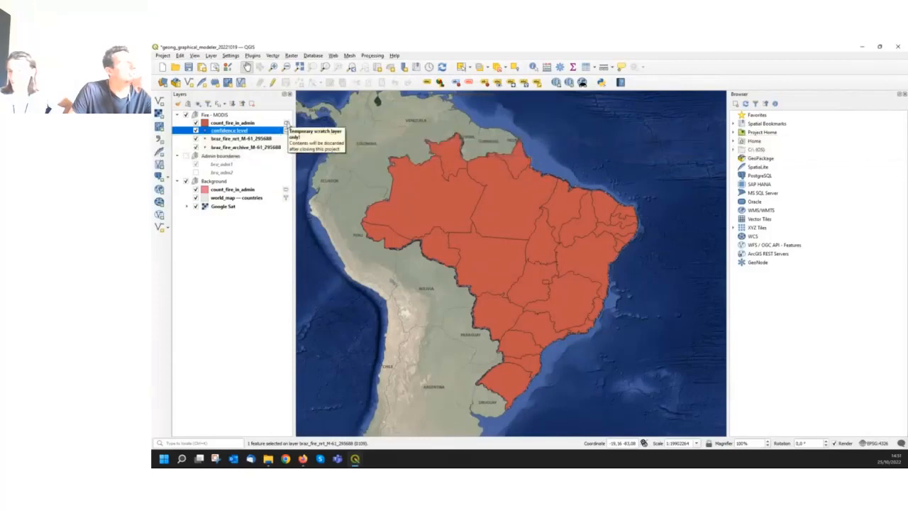
right_click(239, 131)
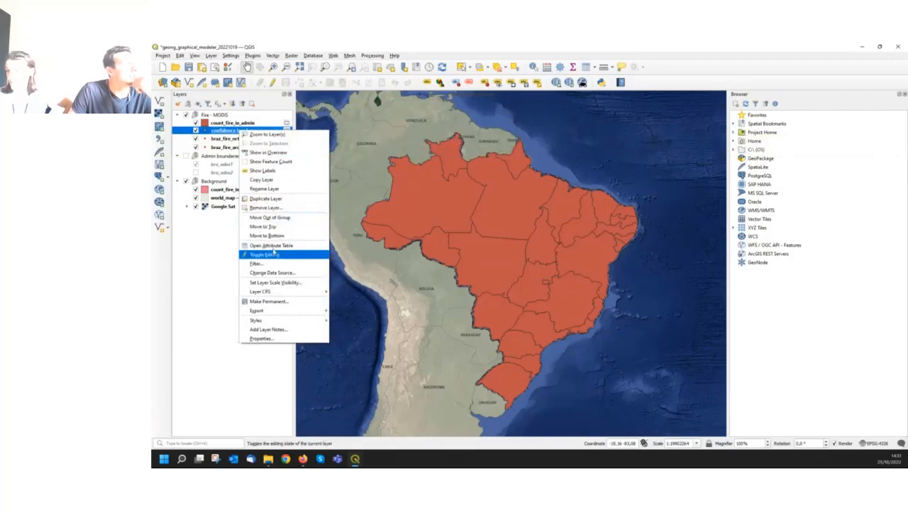
click(272, 253)
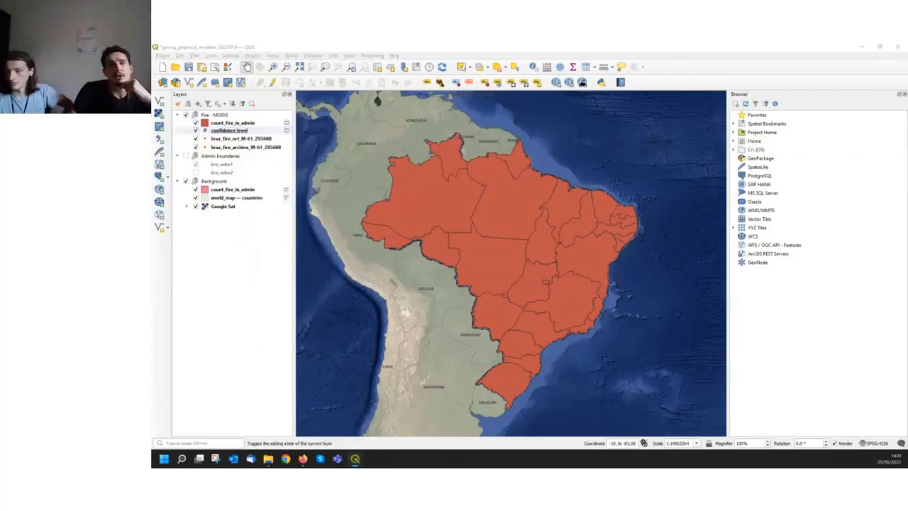
drag(907, 71, 391, 102)
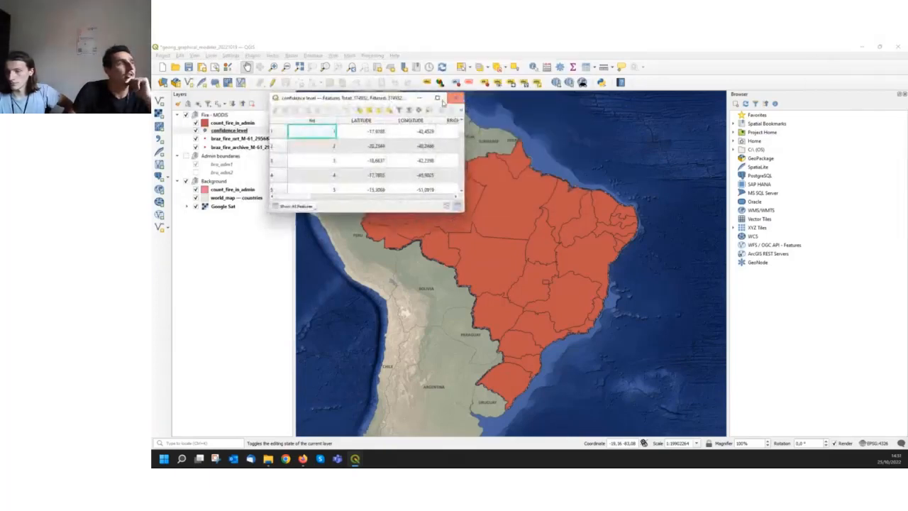
click(439, 98)
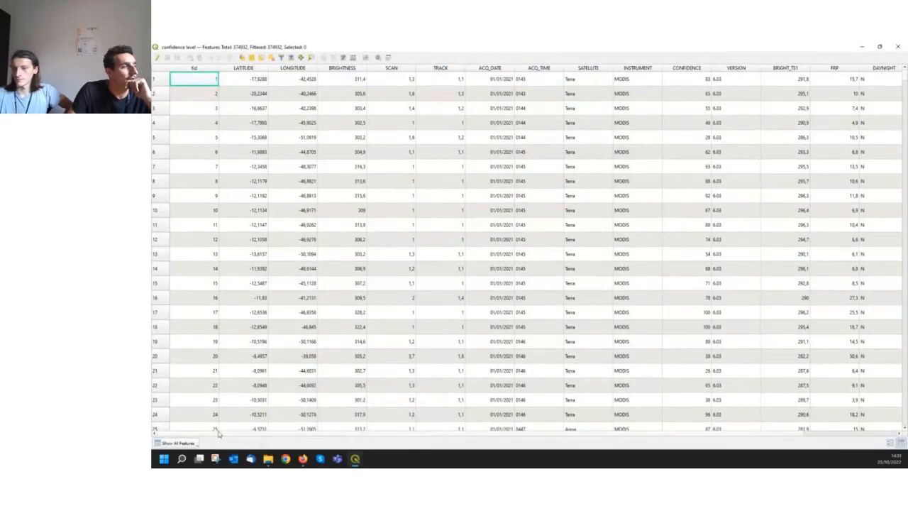
Compare the conf_l values with the CONFIDENCE values in the first rows of the attribute table
drag(220, 434, 454, 433)
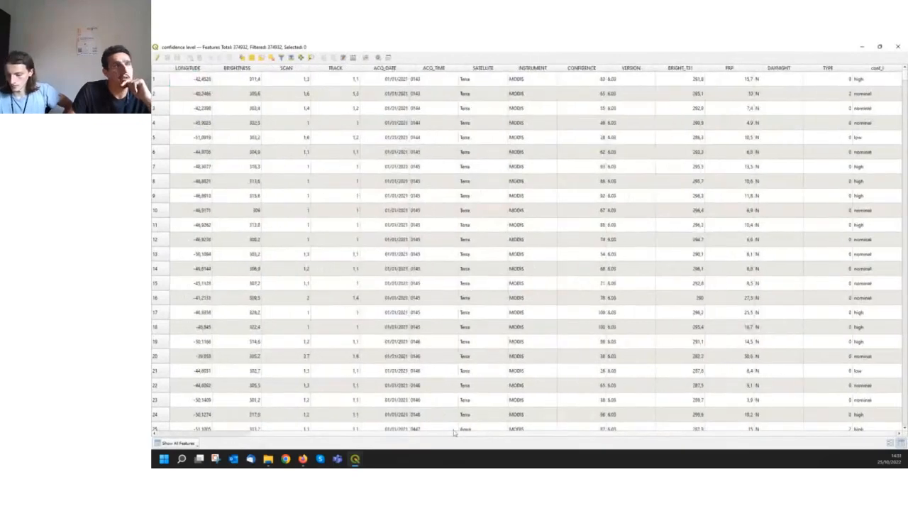
click(884, 83)
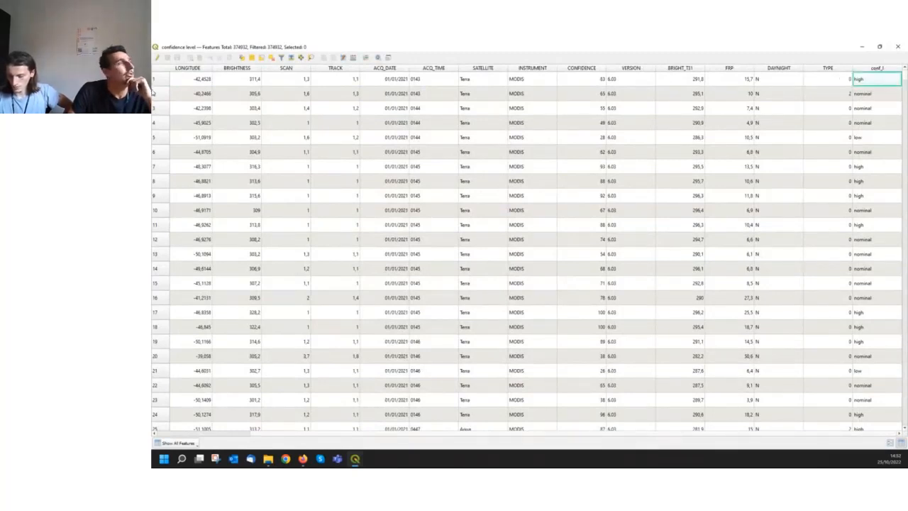
click(160, 79)
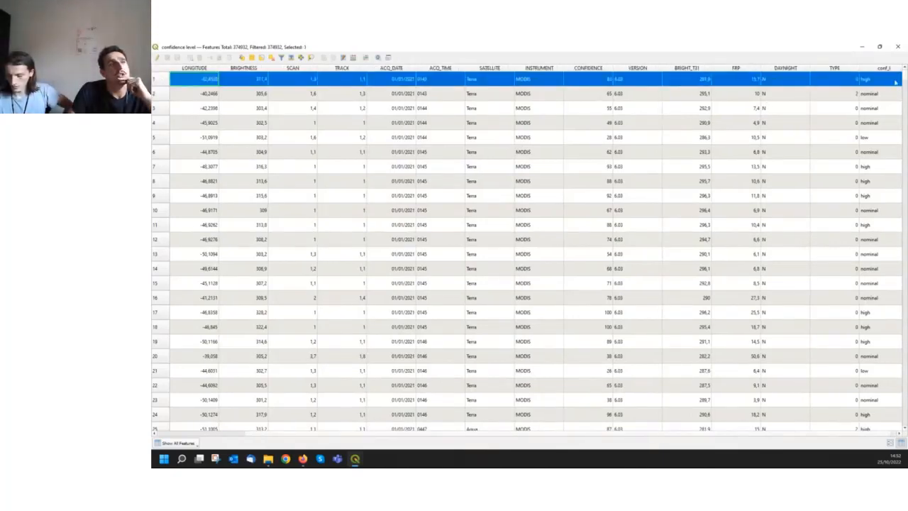
click(596, 99)
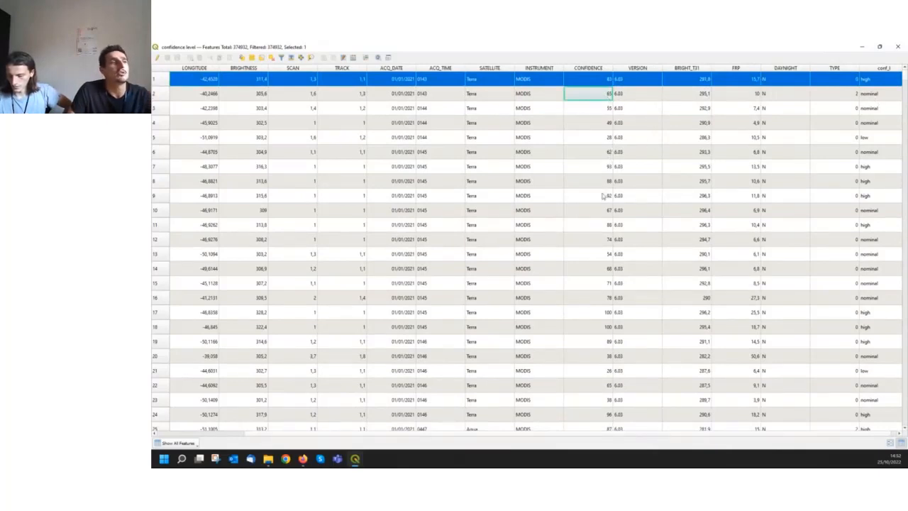
Compare the CONFIDENCE and conf_l values in row 5 of the confidence level attribute table, and close the table
click(608, 139)
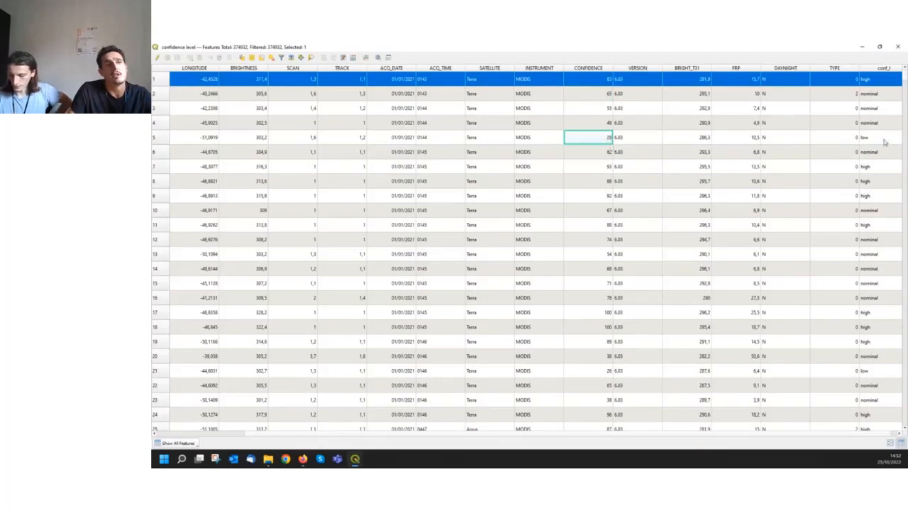
click(885, 141)
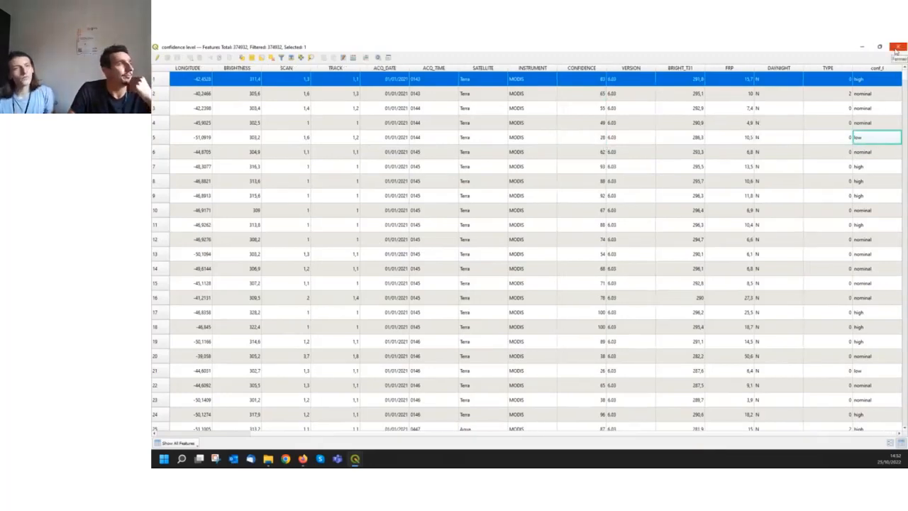
click(897, 47)
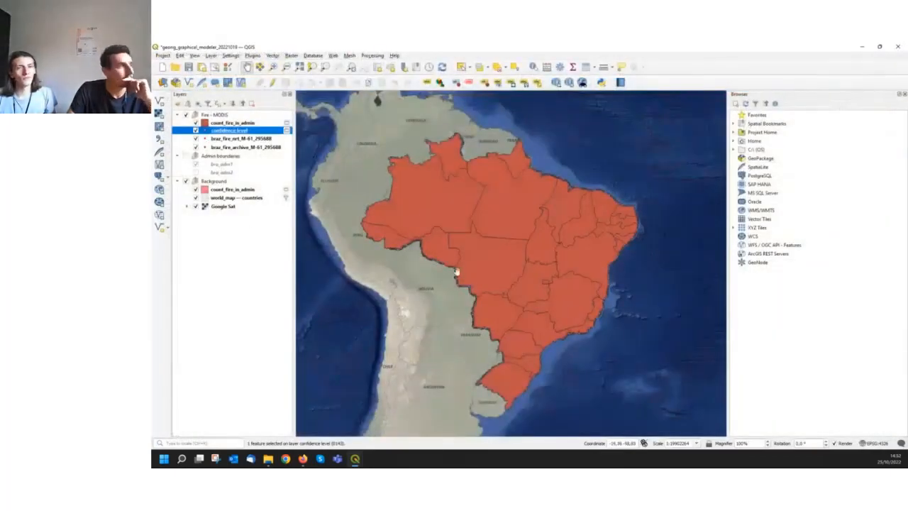
In the Model Designer, shift the Field calculator confidence level algorithm and its output downward, and delete the confidence level output
click(356, 460)
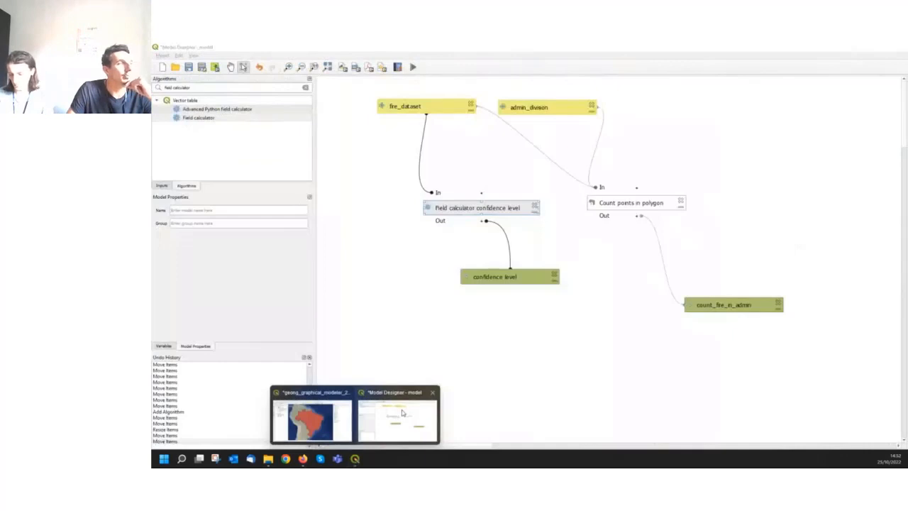
click(402, 413)
drag(501, 211, 488, 234)
drag(494, 278, 460, 297)
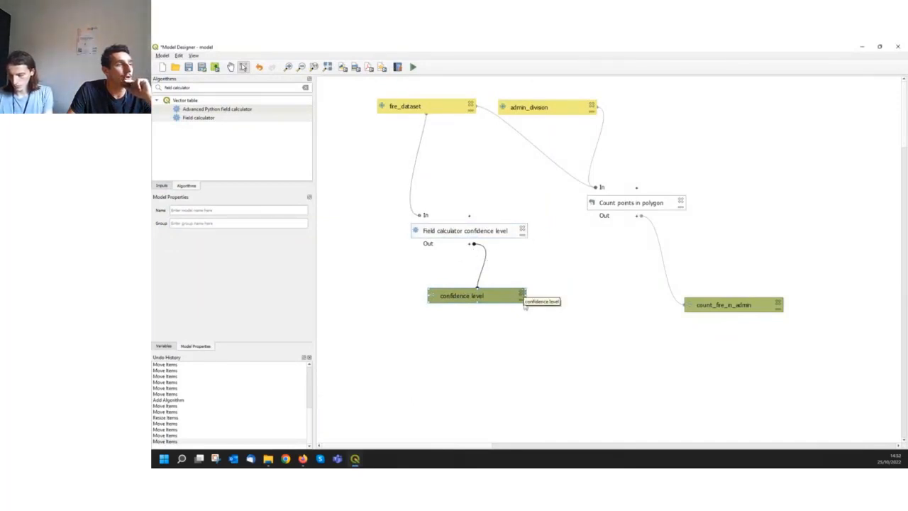
click(522, 292)
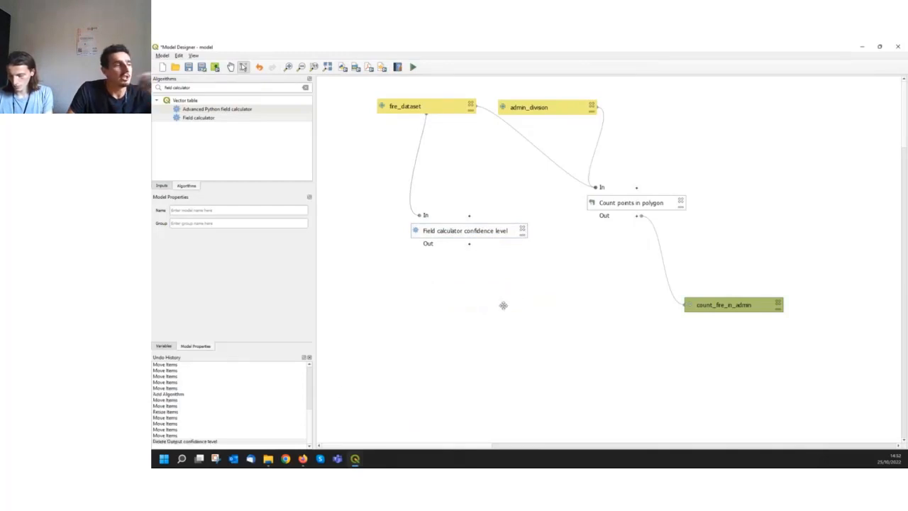
Remove the confidence level layer and both count_fire_in_admin layers from the main QGIS project
click(303, 459)
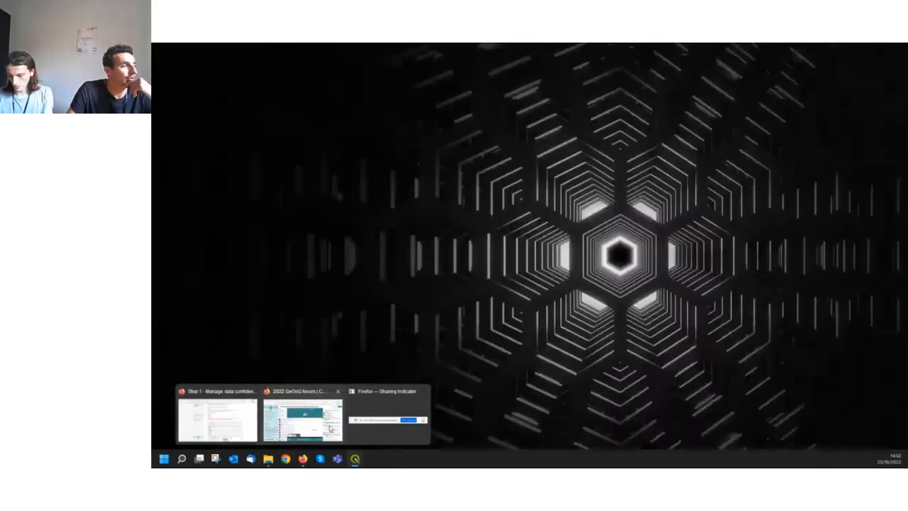
click(330, 429)
click(354, 459)
click(312, 420)
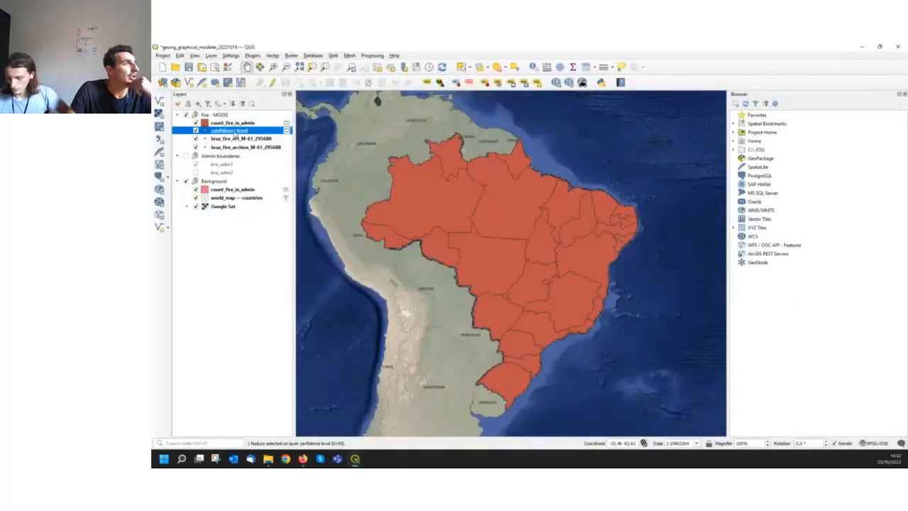
right_click(235, 132)
ctrl+click(234, 124)
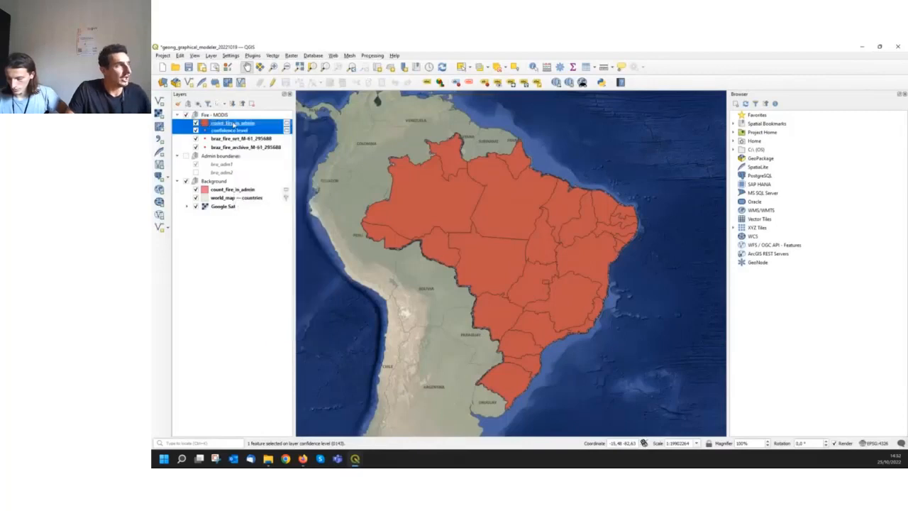
right_click(236, 126)
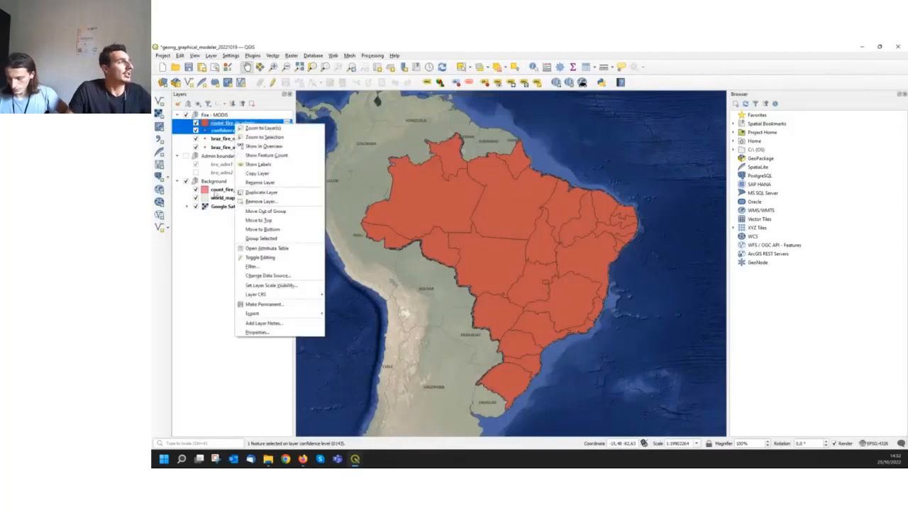
ctrl+click(216, 190)
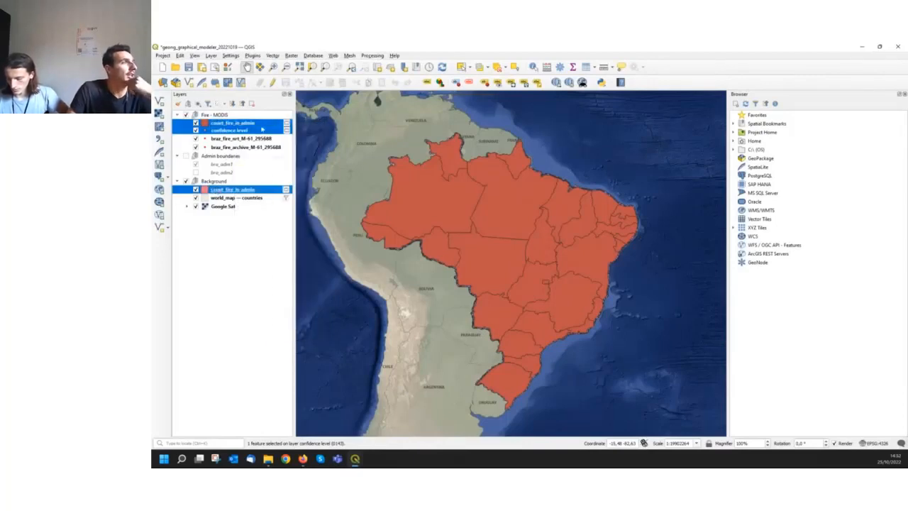
right_click(261, 127)
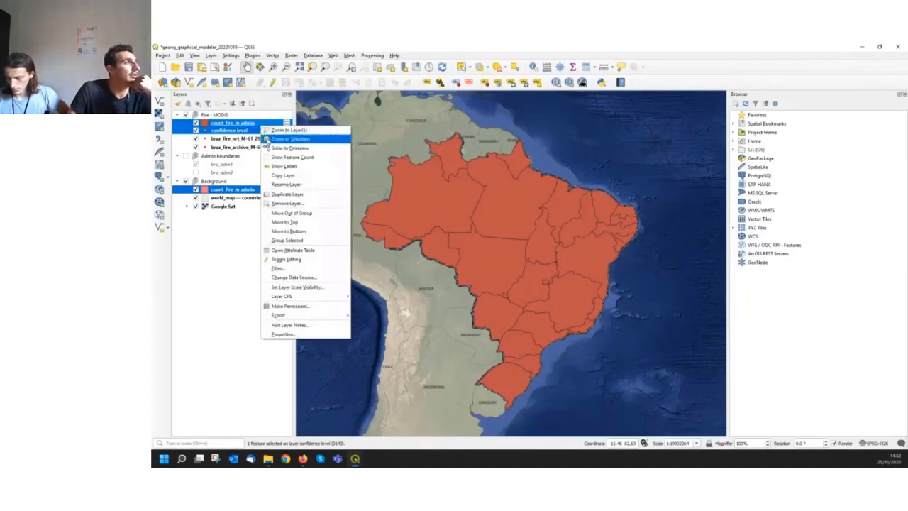
click(283, 203)
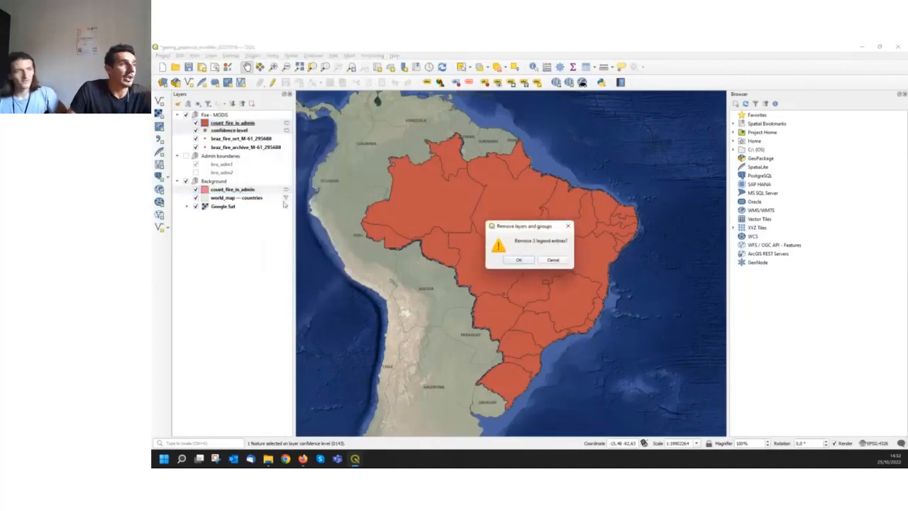
click(515, 261)
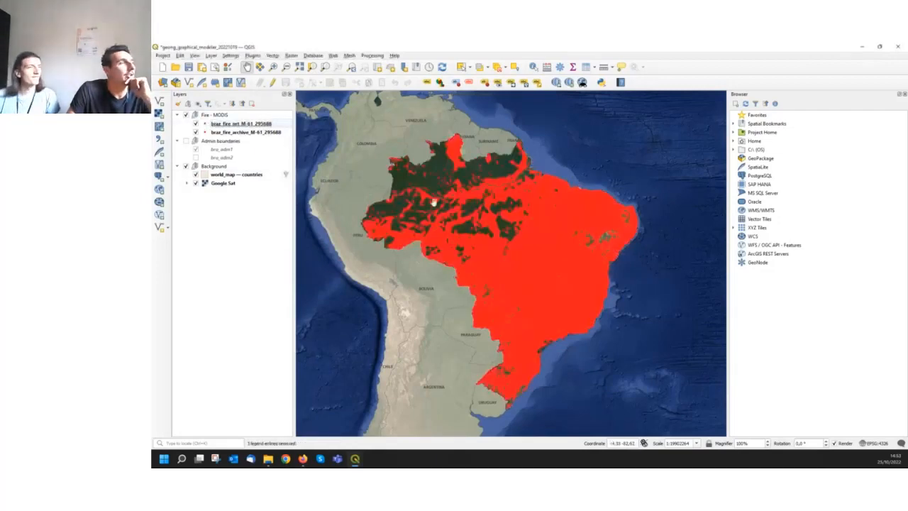
Return to the Model Designer and spread apart the Field calculator confidence level and Count points in polygon algorithms
mouse_move(356, 459)
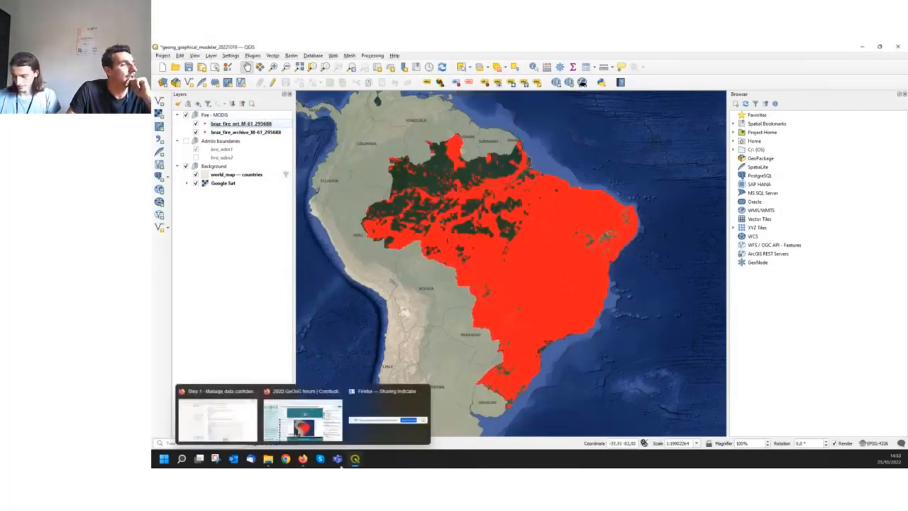
click(398, 420)
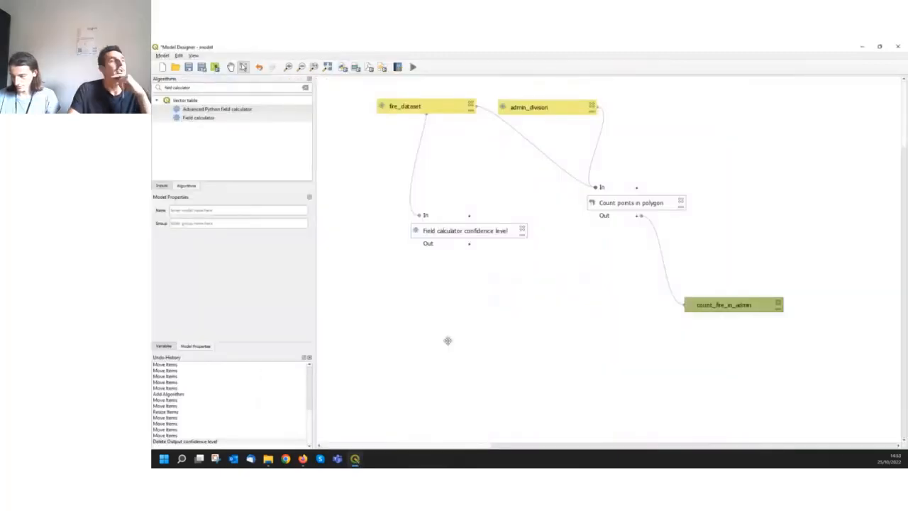
drag(481, 231, 465, 217)
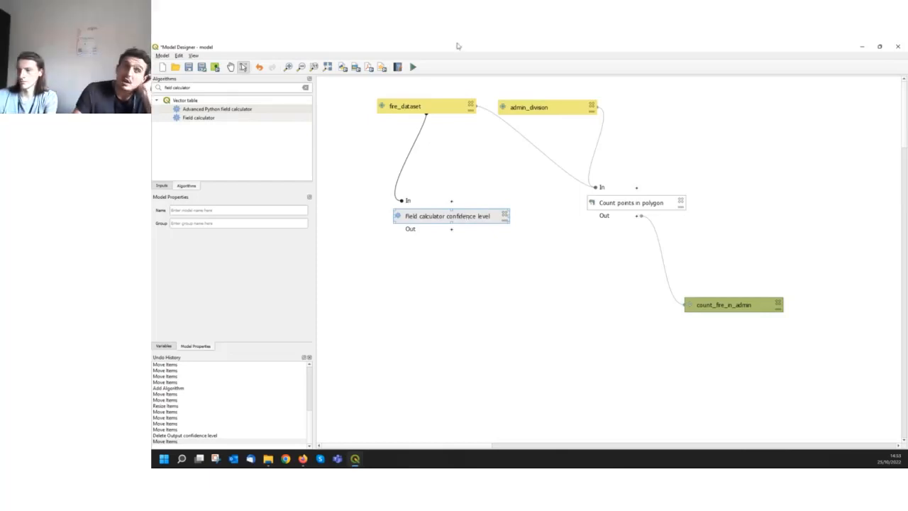
drag(610, 205, 611, 220)
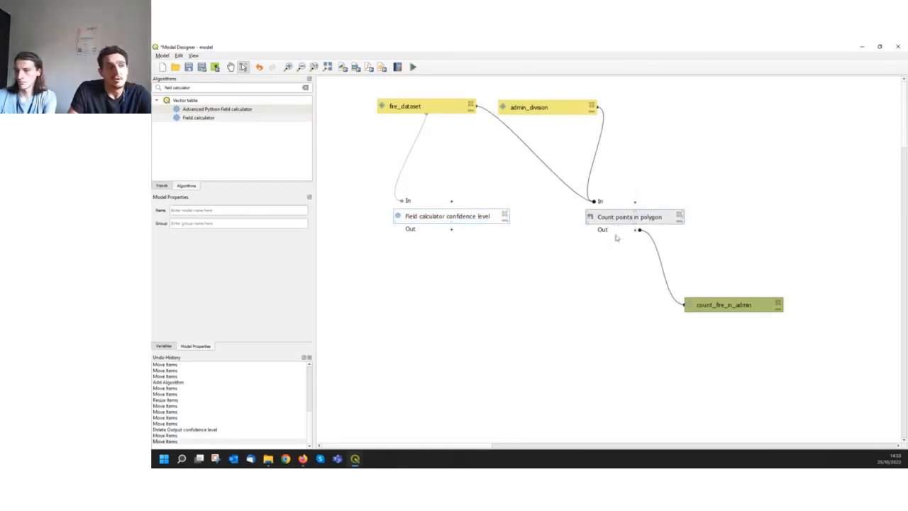
right_click(686, 236)
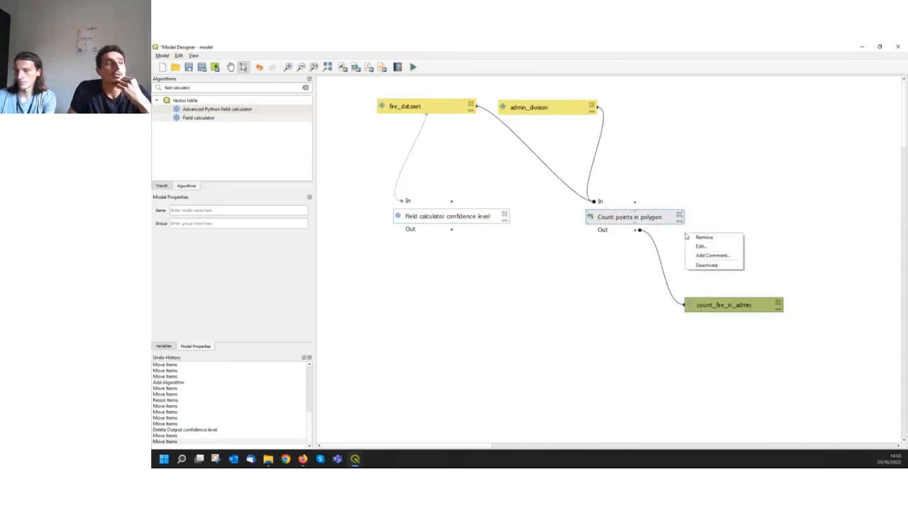
click(718, 183)
drag(668, 220, 674, 216)
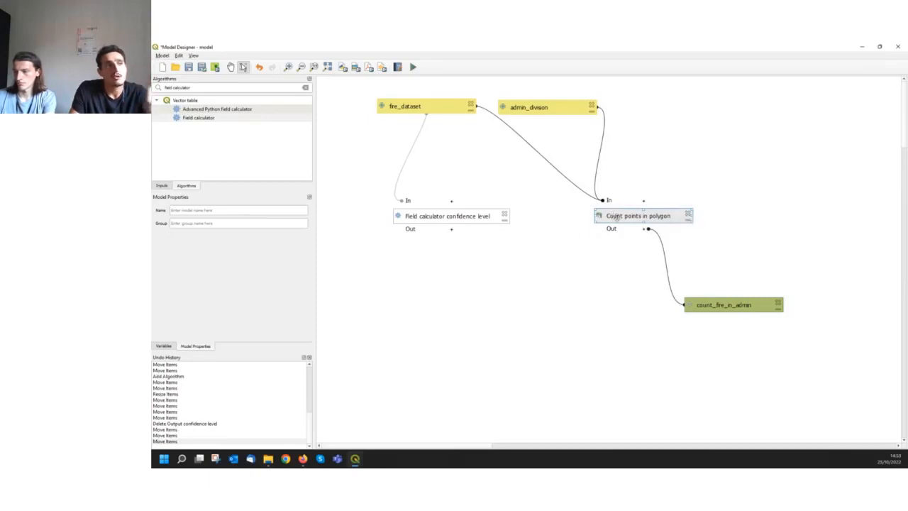
drag(623, 218, 648, 221)
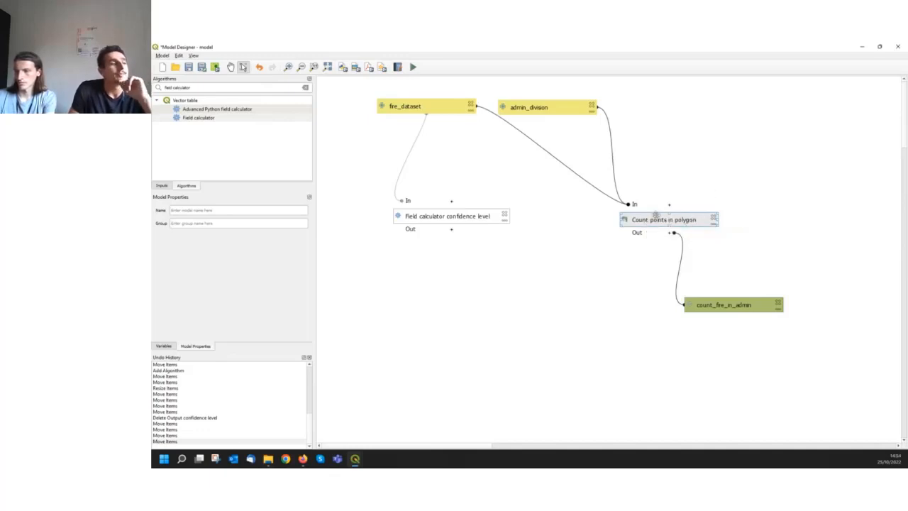
Read section C of the workshop's Step 1 page in Firefox on counting fire points for each confidence level
mouse_move(304, 462)
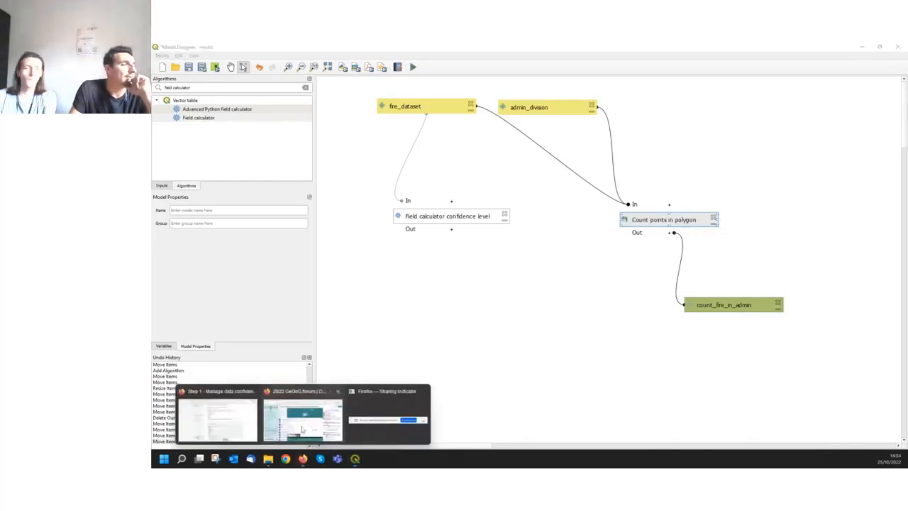
click(224, 417)
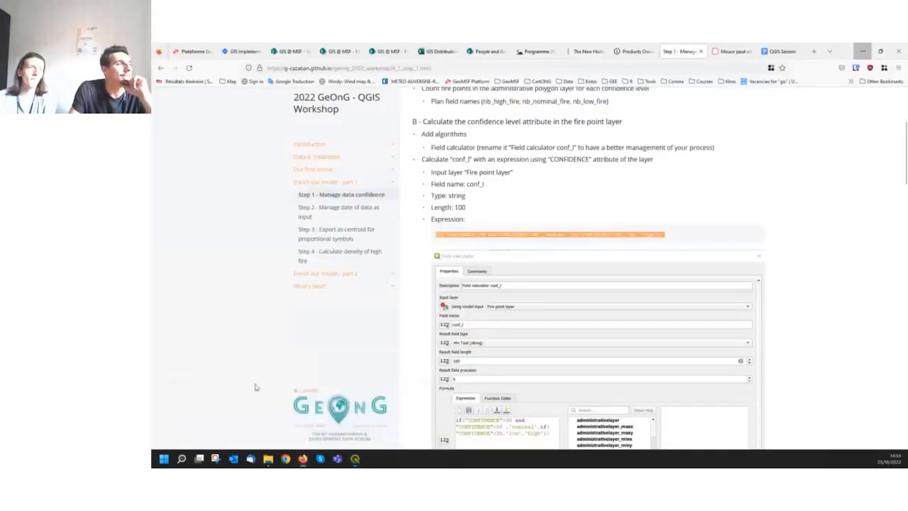
scroll(540, 193, down, 1)
scroll(541, 193, down, 7)
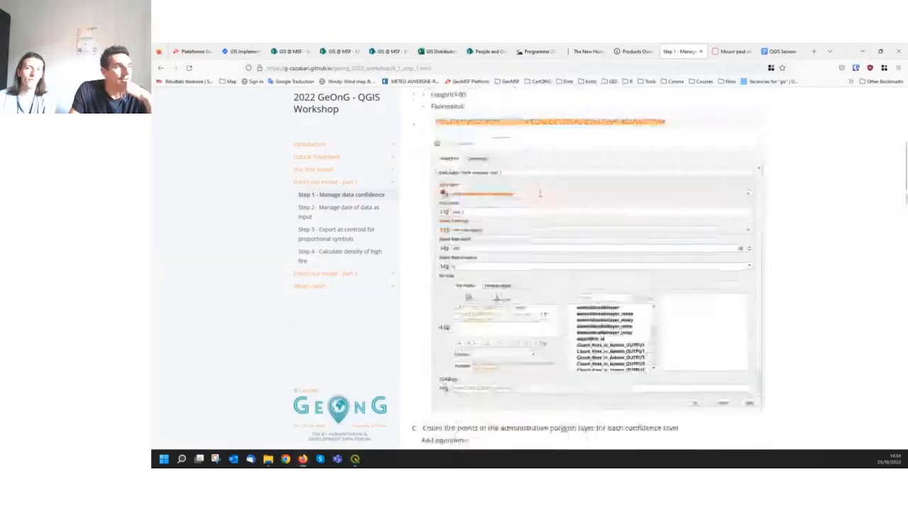
scroll(538, 199, down, 1)
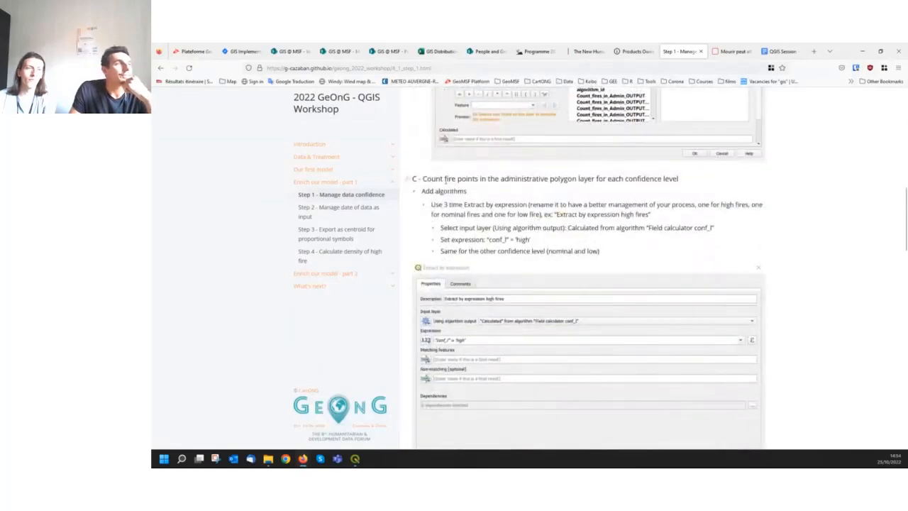
drag(431, 179, 649, 193)
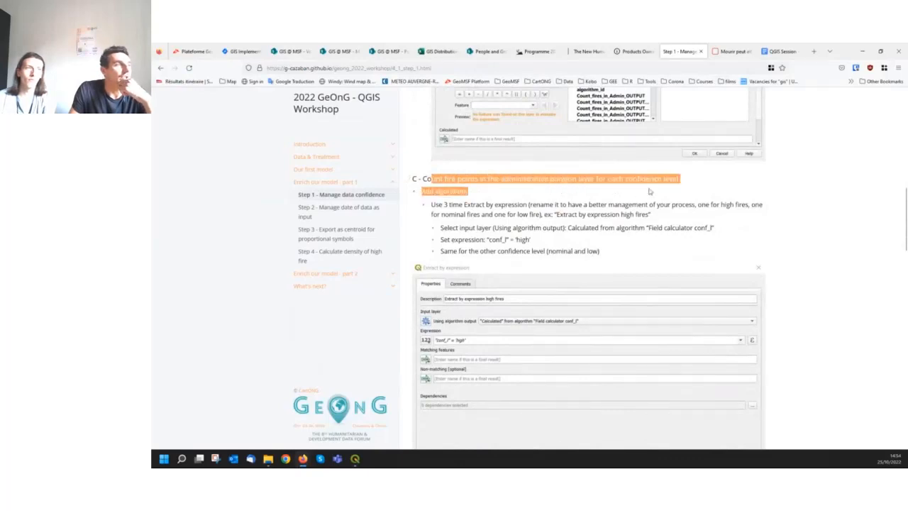
scroll(549, 211, down, 1)
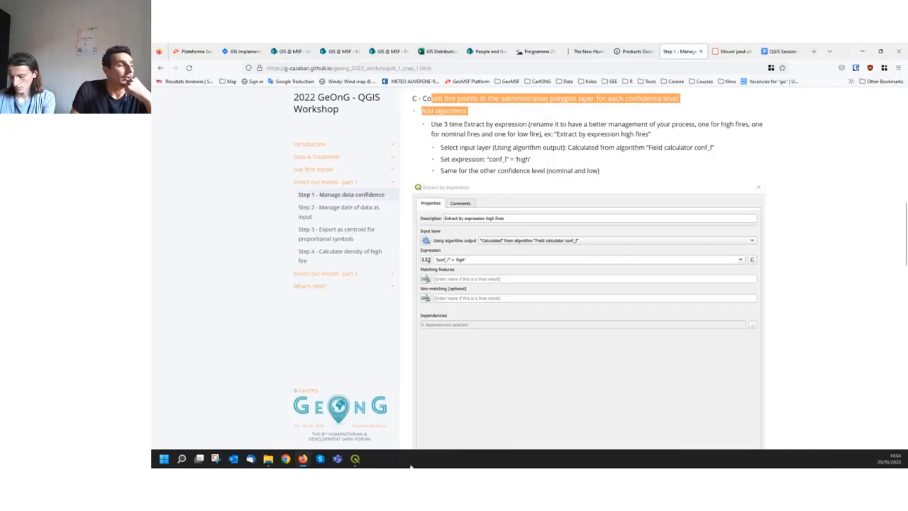
Examine the attribute table of the bra_adm1 layer in the main QGIS project and close it
mouse_move(358, 461)
click(323, 397)
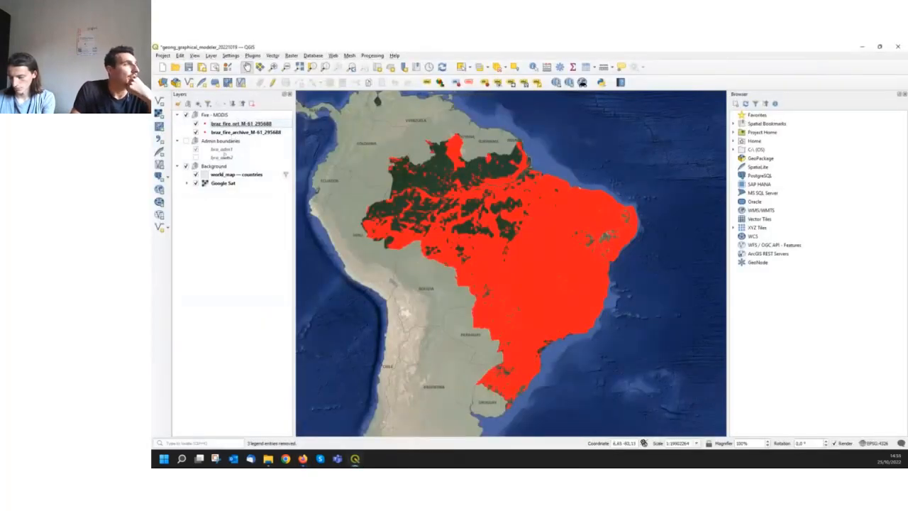
right_click(224, 149)
click(256, 267)
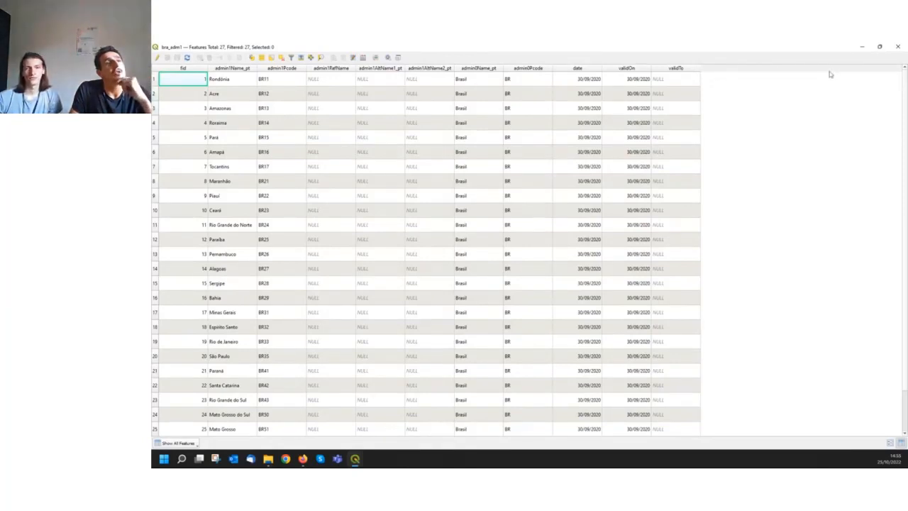
click(898, 47)
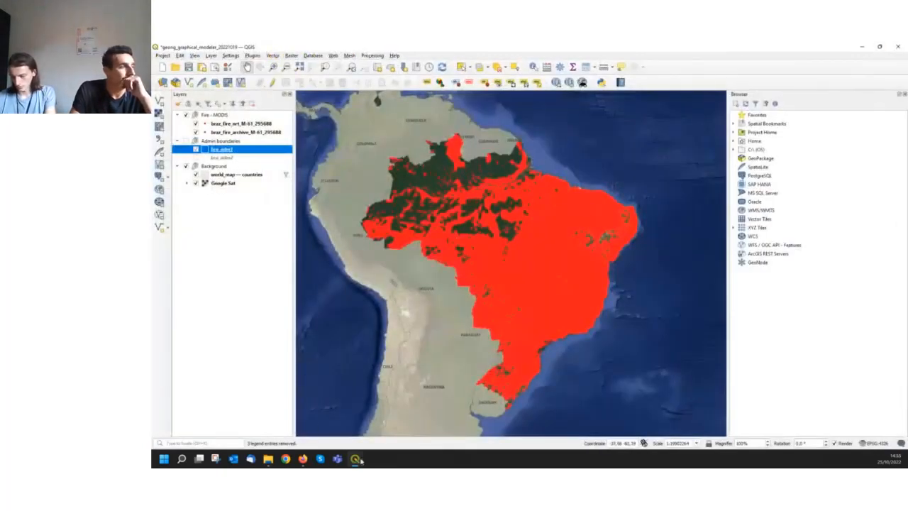
Back in the Model Designer, move the Count points in polygon and Field calculator confidence level algorithms slightly upward
mouse_move(357, 460)
click(383, 428)
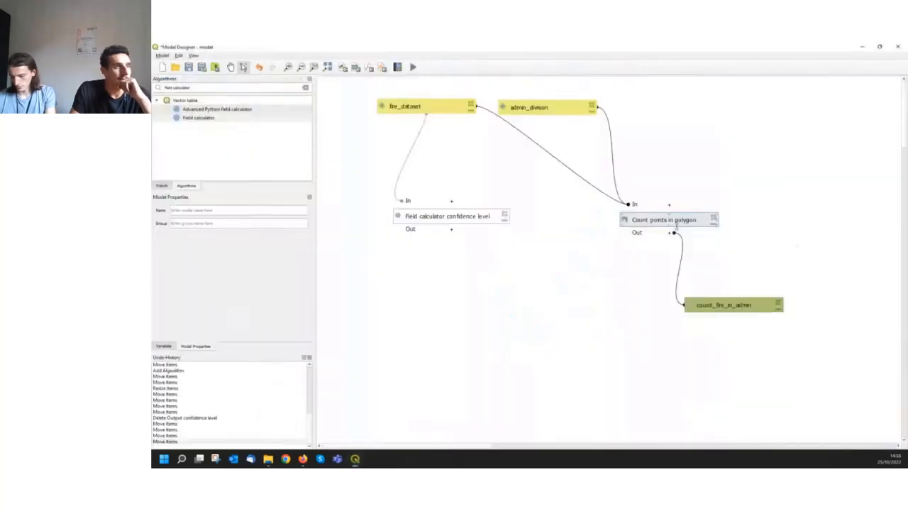
drag(676, 226, 676, 216)
drag(456, 216, 453, 203)
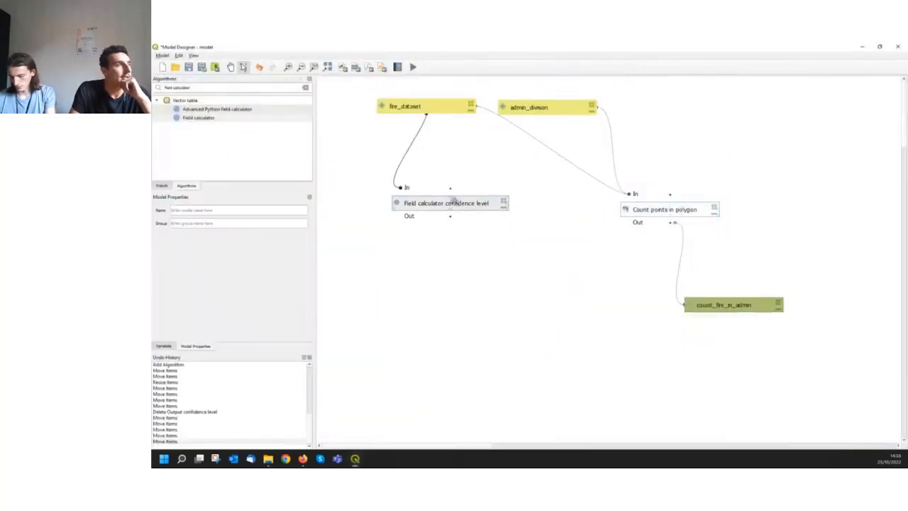
Add an Extract by expression algorithm to the model and describe it as "Extract by expression low fire"
click(304, 88)
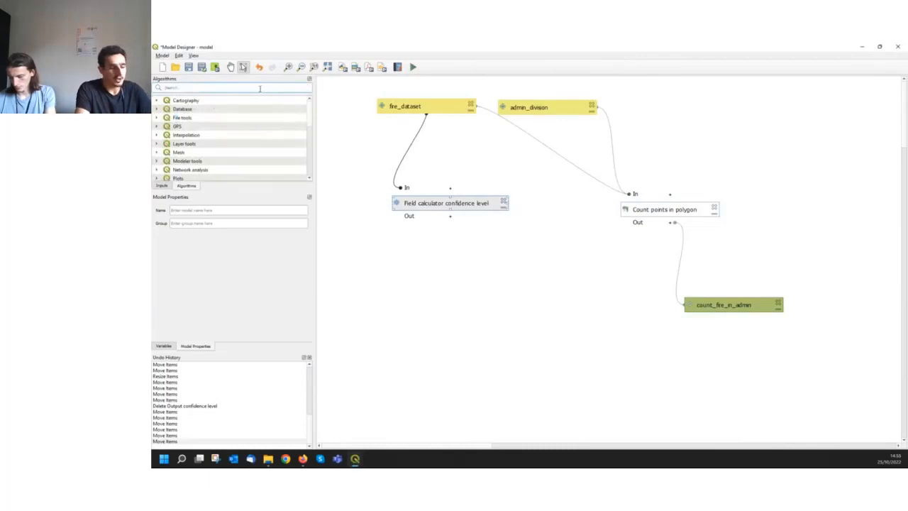
text(fil)
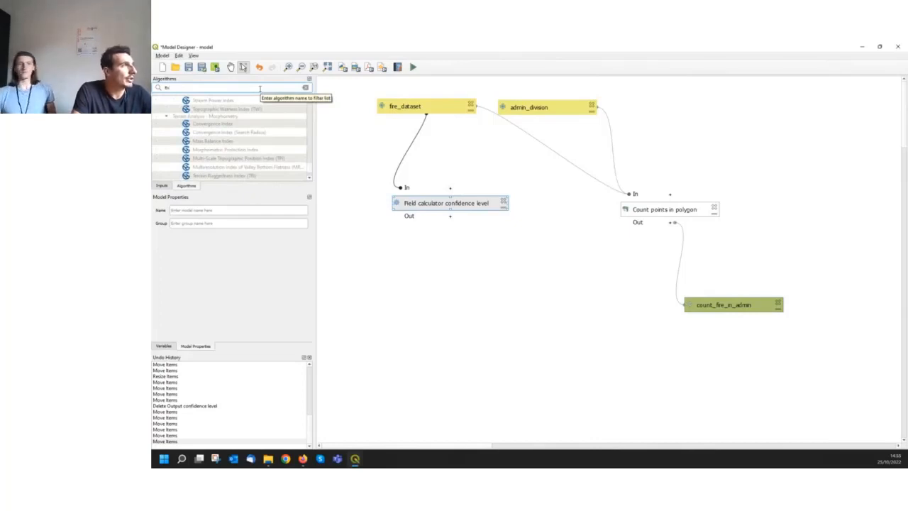
text(ld)
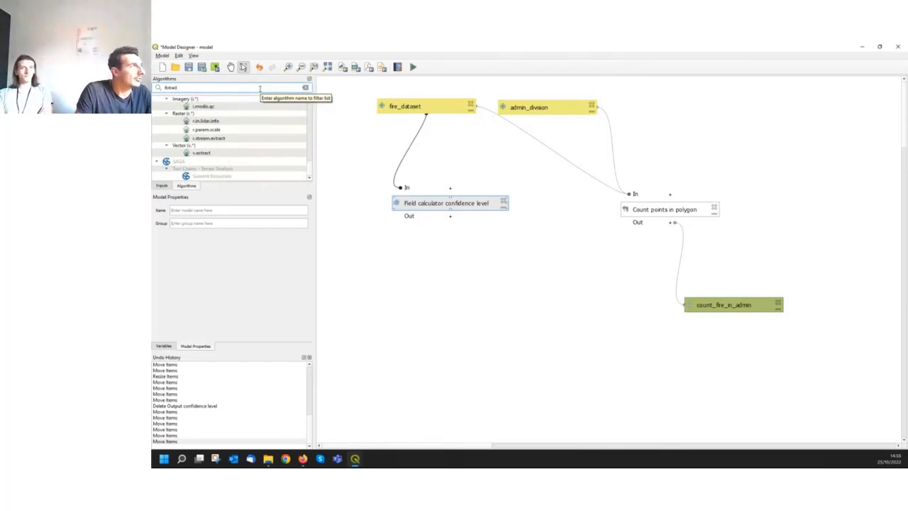
text(y e)
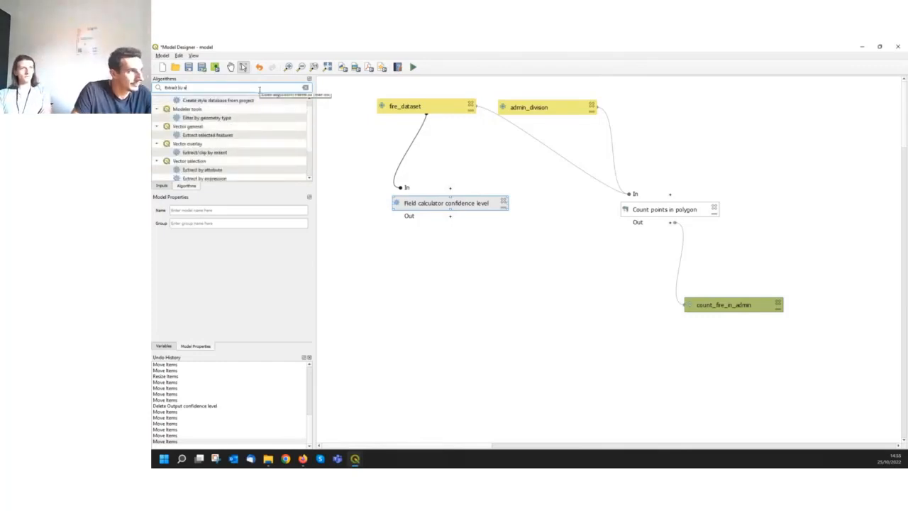
click(218, 179)
scroll(215, 171, down, 1)
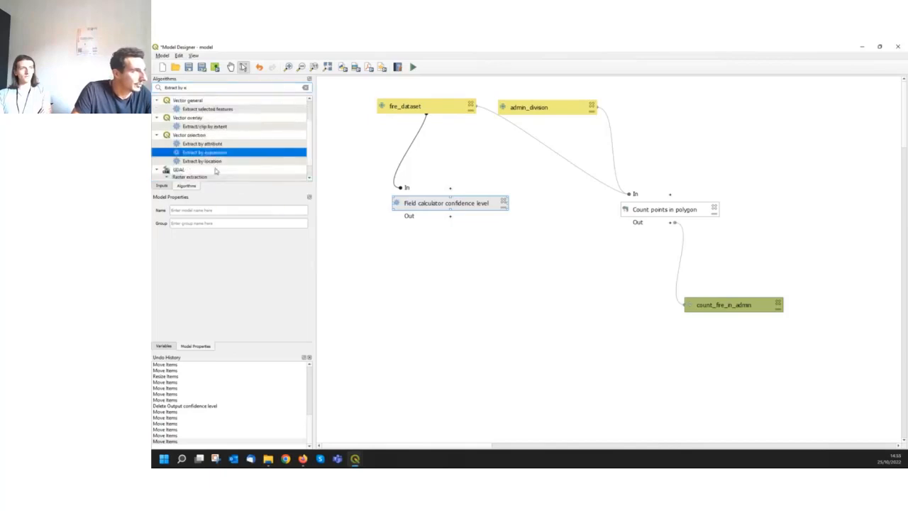
double_click(206, 154)
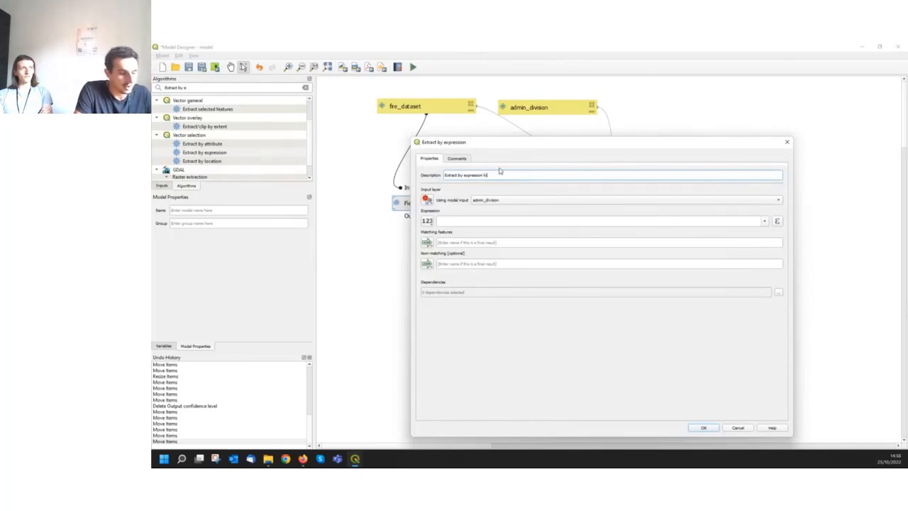
text(w)
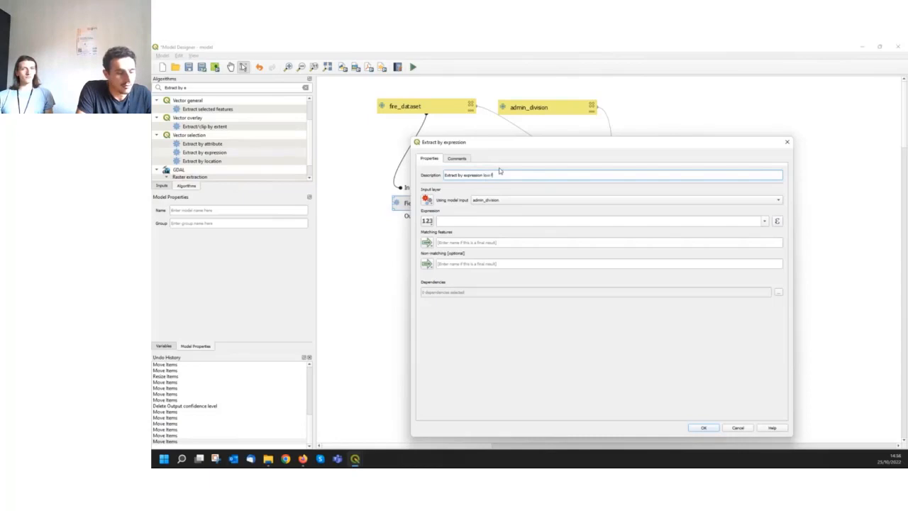
text( fire)
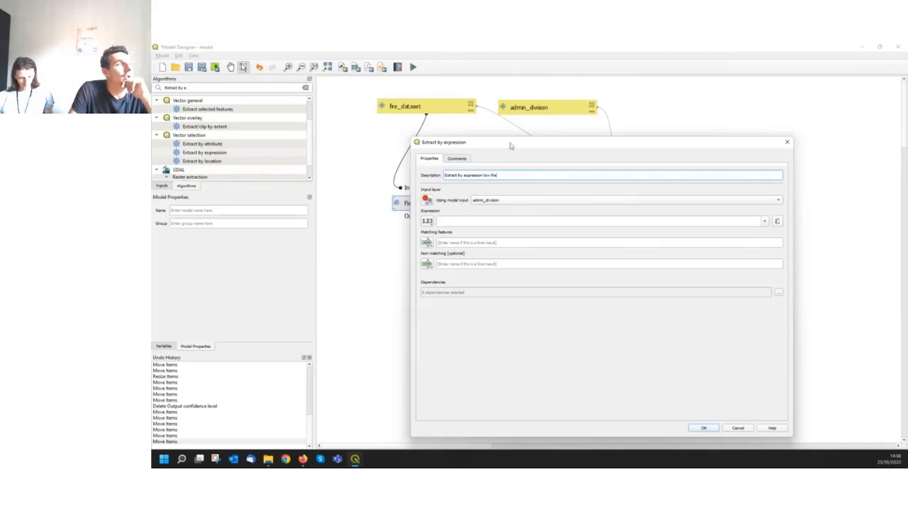
Set the extraction's input layer to the algorithm output "Calculated" from "Field calculator confidence level"
drag(511, 143, 648, 117)
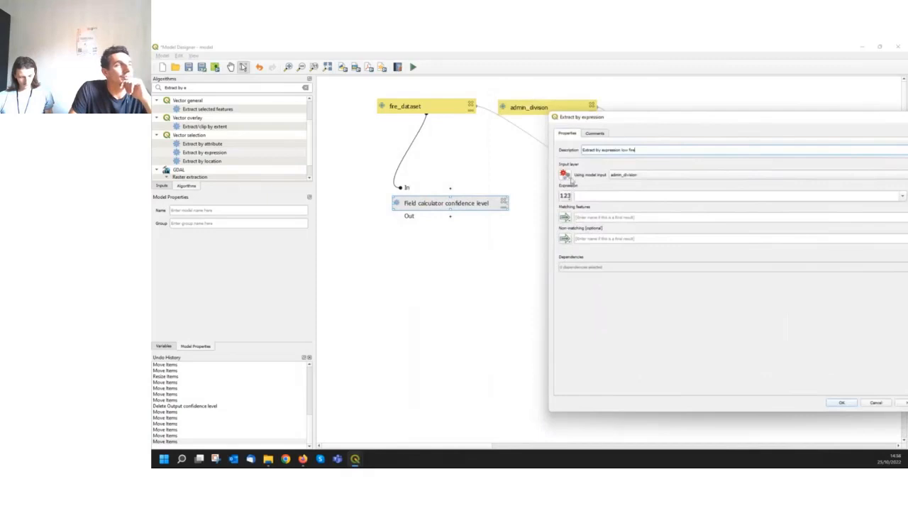
click(568, 176)
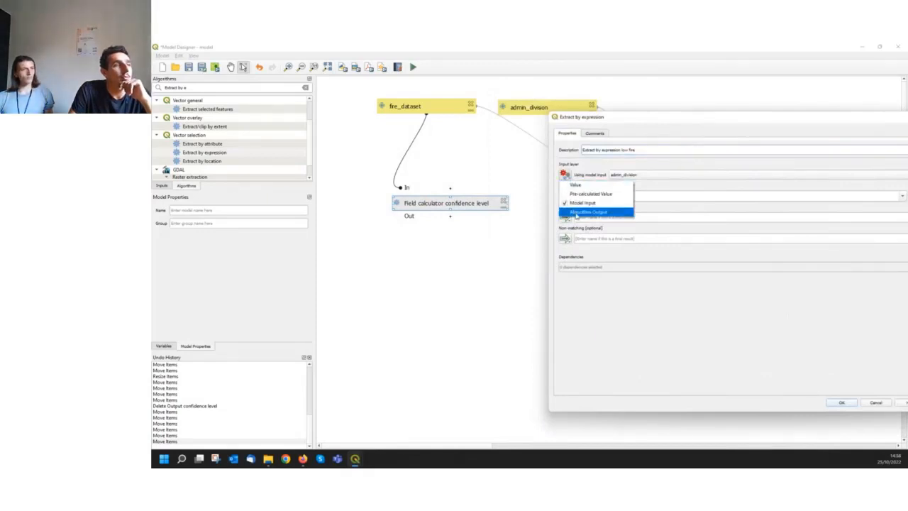
click(576, 213)
drag(675, 119, 616, 143)
click(656, 196)
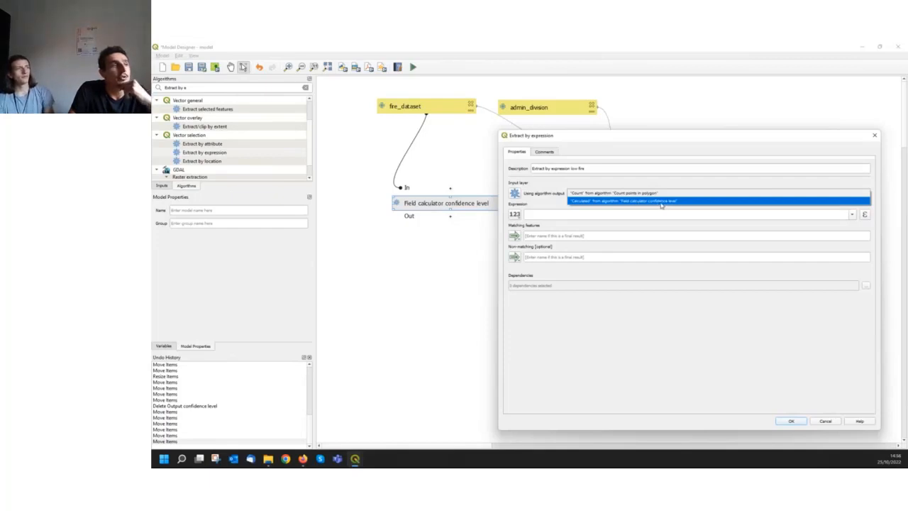
click(662, 202)
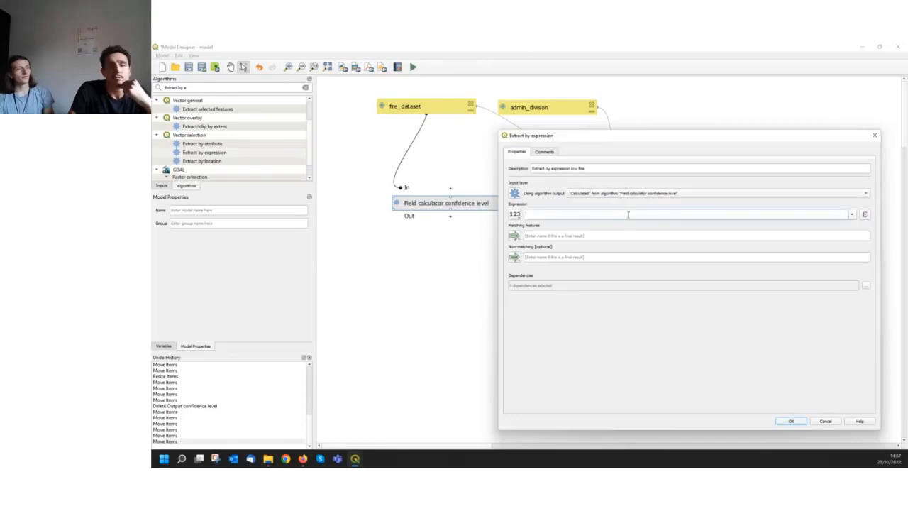
Enter an expression matching confidence level 'low', leave both output names empty, and add the algorithm to the model
click(630, 214)
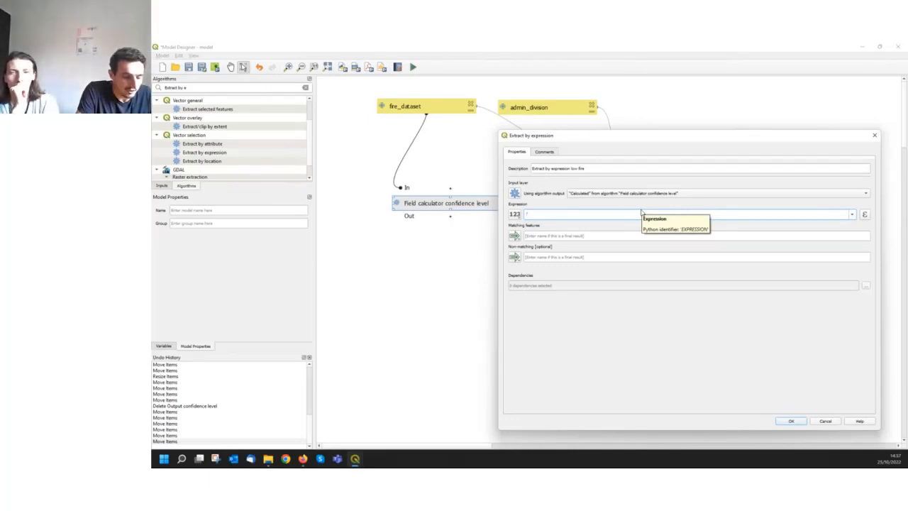
text(pnfi)
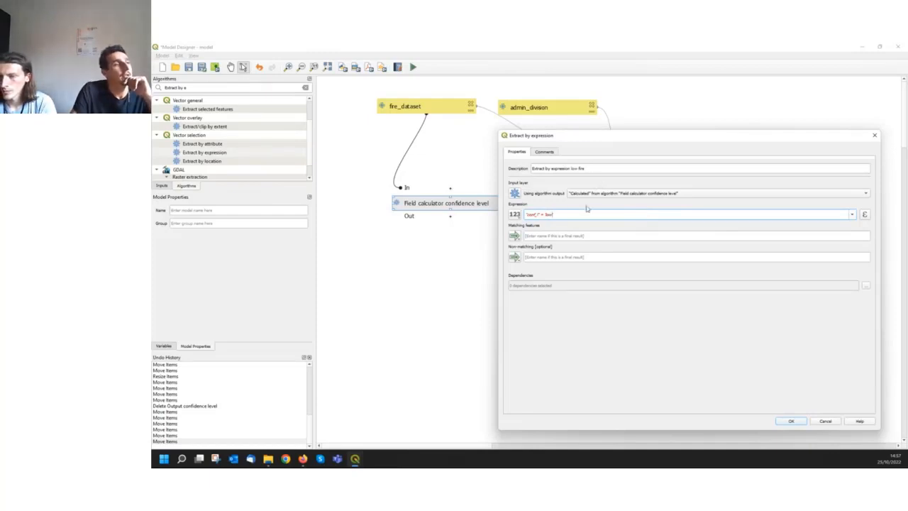
click(528, 235)
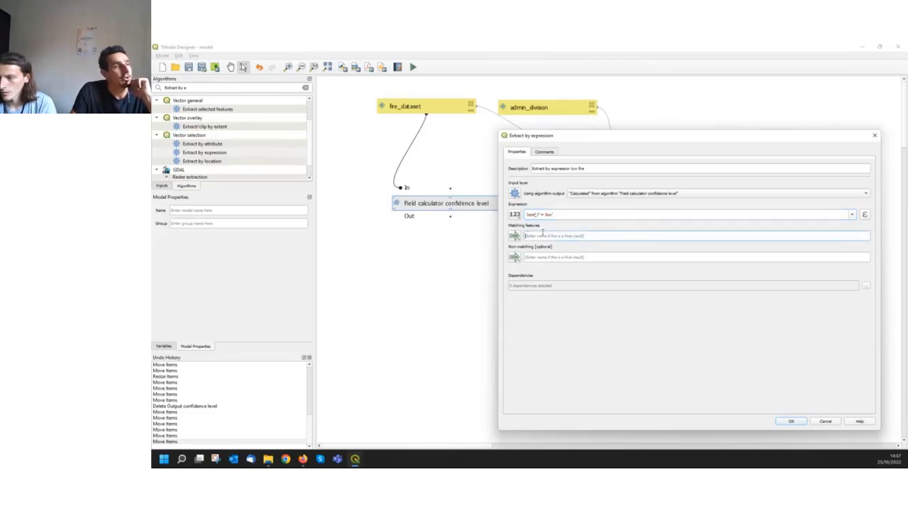
click(530, 258)
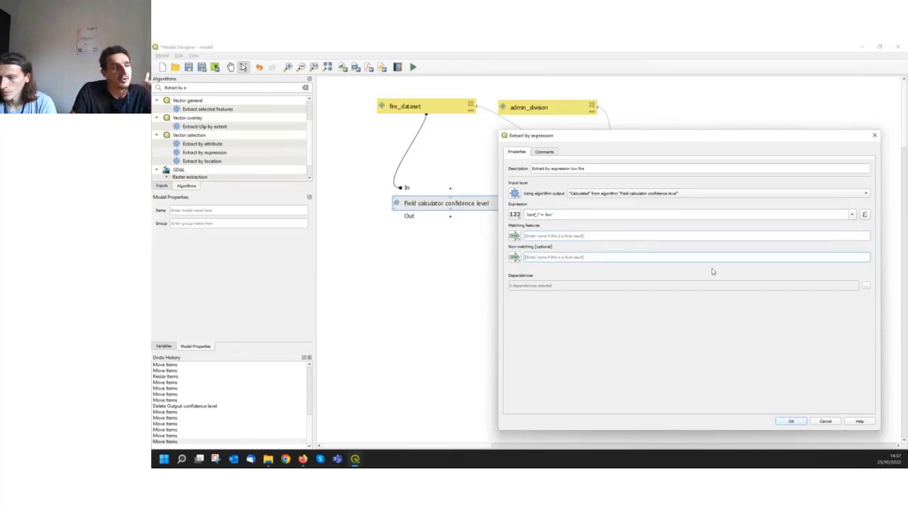
click(791, 422)
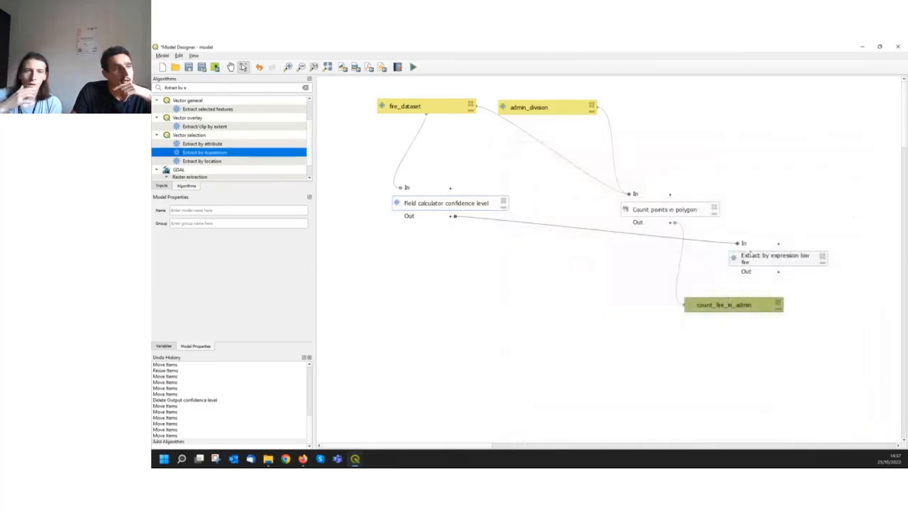
Place Extract by expression low fire below the raised Field calculator confidence level, and widen its box to fit the name on one line
drag(751, 255, 489, 242)
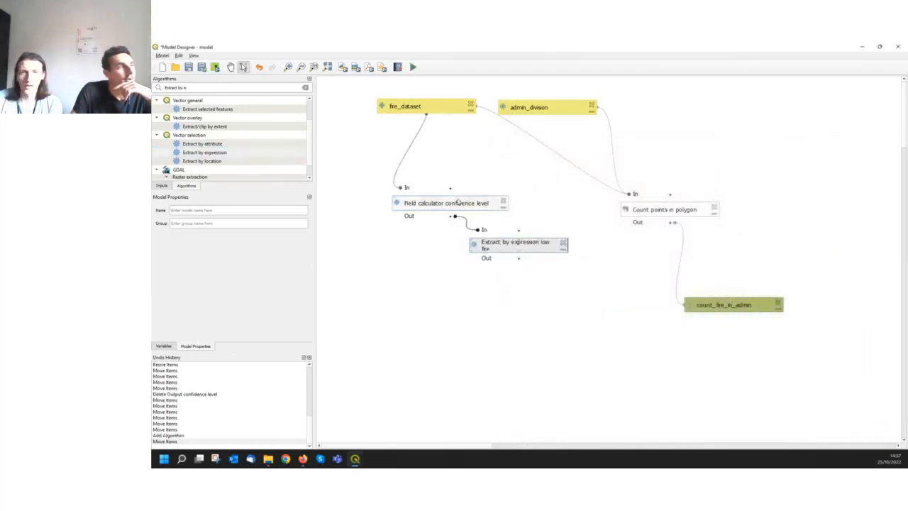
drag(457, 202, 438, 175)
drag(497, 244, 479, 229)
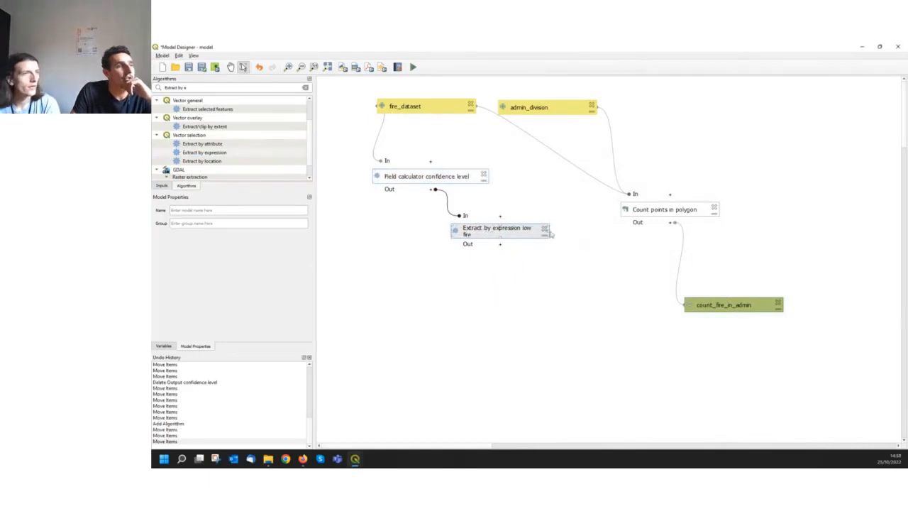
drag(551, 234, 561, 233)
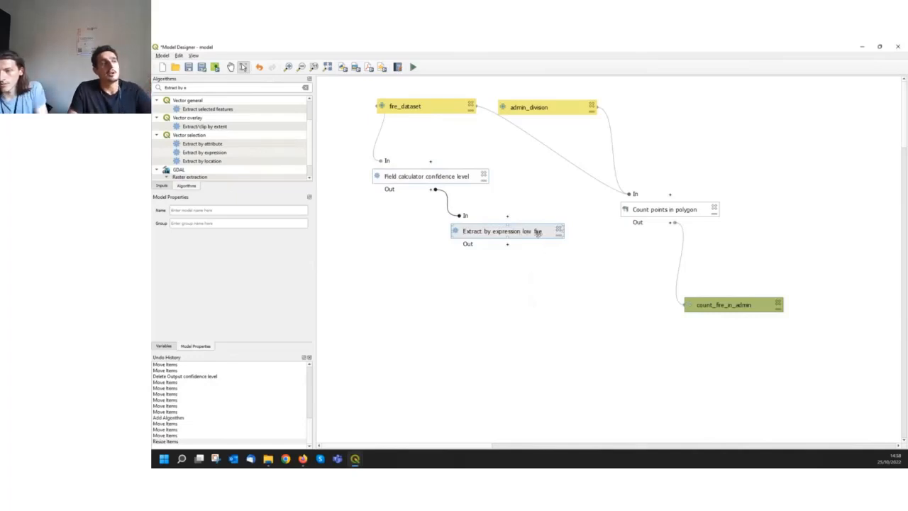
drag(538, 232, 537, 231)
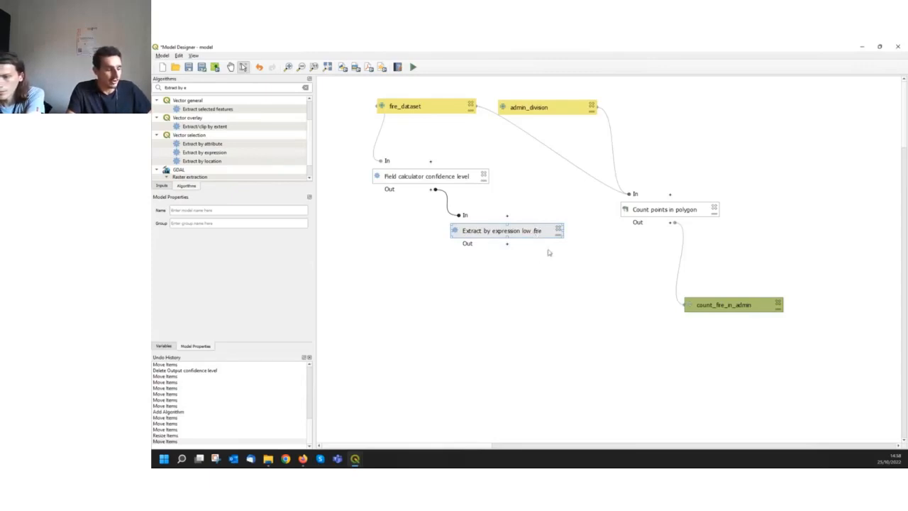
Paste two copies of the Extract by expression low fire algorithm and stack them below the original
click(549, 271)
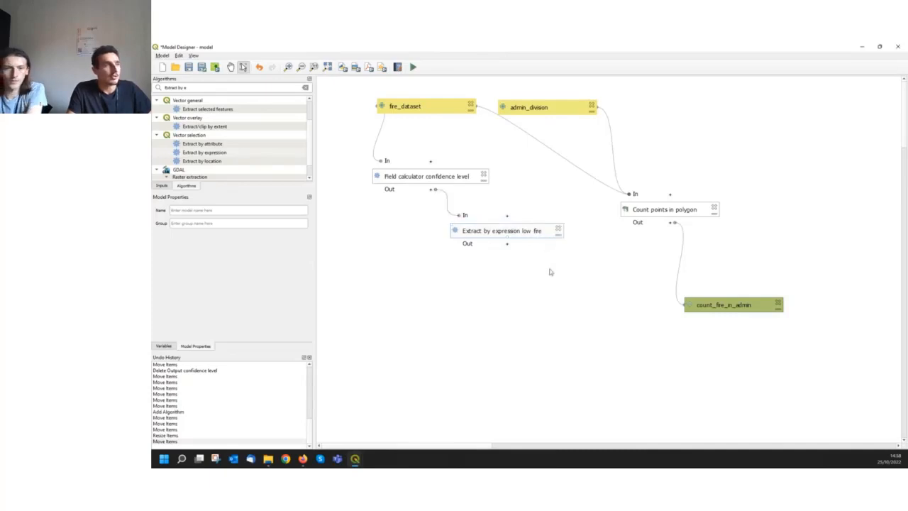
key(ctrl+v)
drag(604, 277, 490, 275)
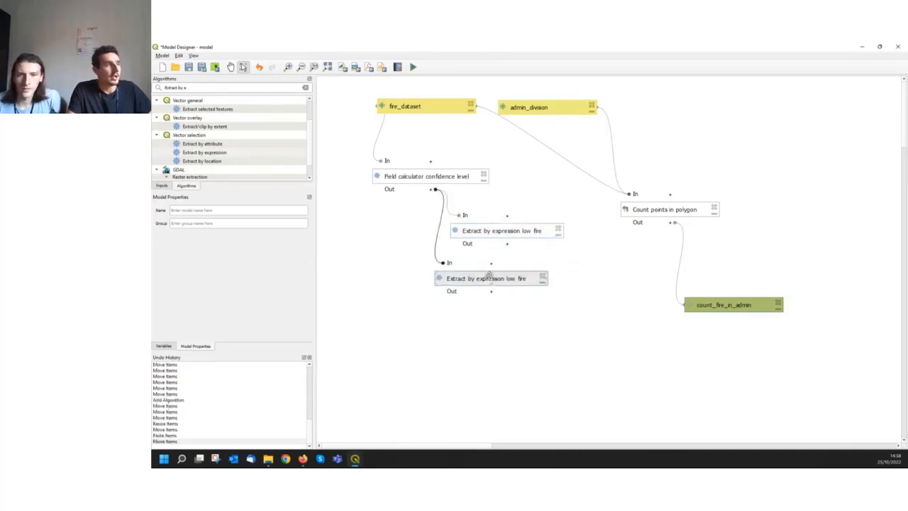
key(ctrl+v)
drag(553, 301, 462, 315)
mouse_move(491, 278)
mouse_down()
mouse_move(501, 266)
mouse_move(493, 274)
mouse_up()
double_click(492, 274)
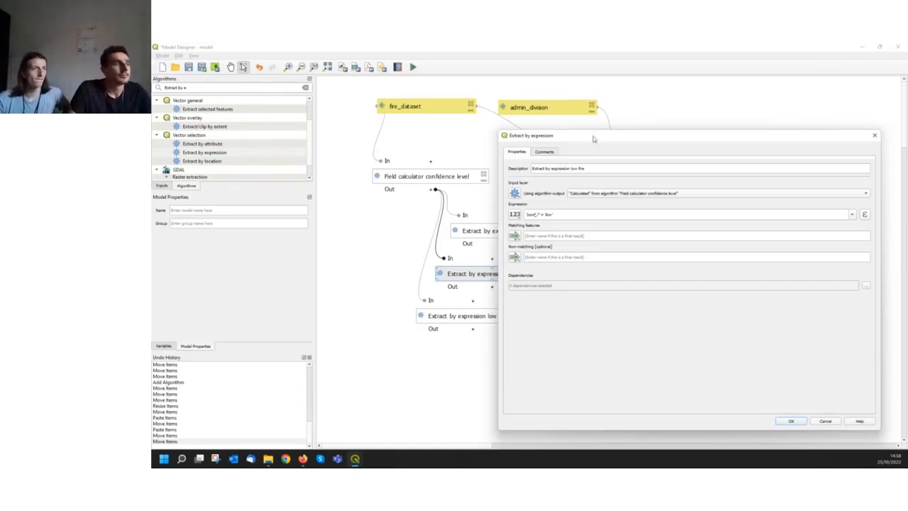
drag(594, 139, 585, 135)
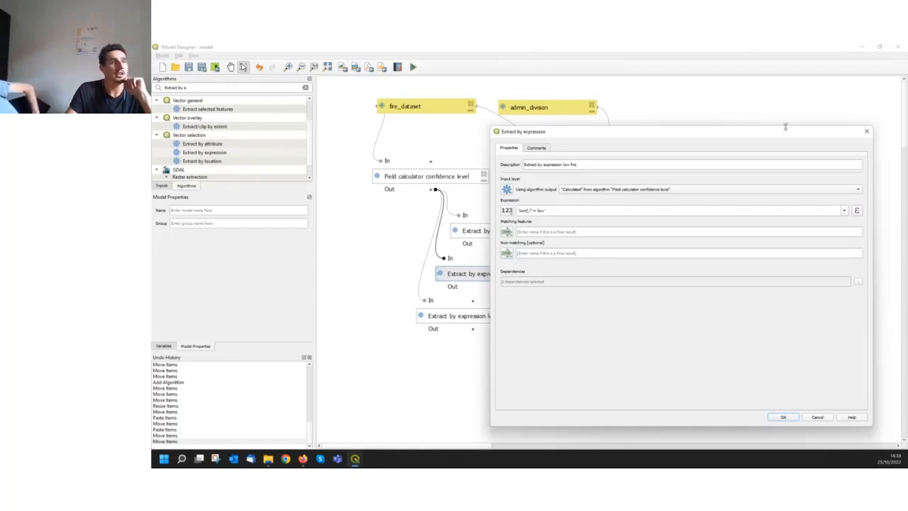
click(866, 133)
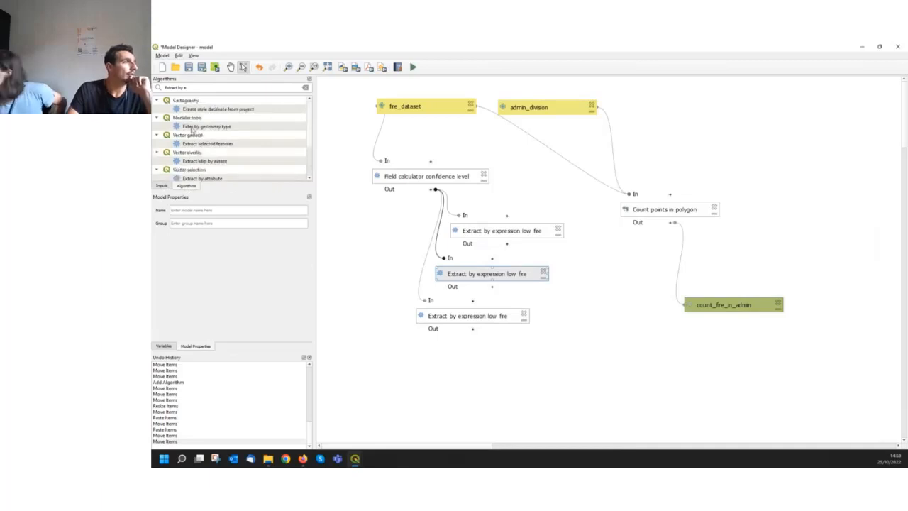
Clear the algorithm search and browse the available providers SAGA, GRASS and GDAL, including the GRASS raster tools
scroll(195, 131, down, 2)
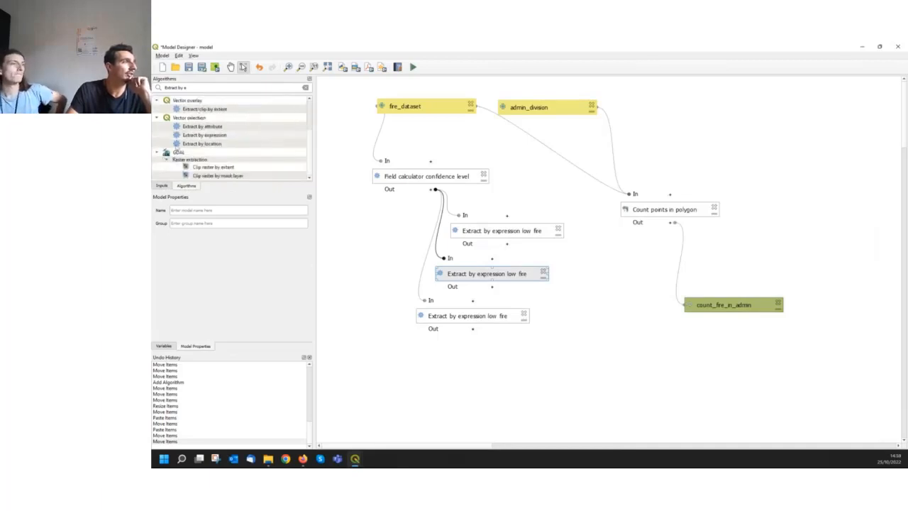
click(305, 87)
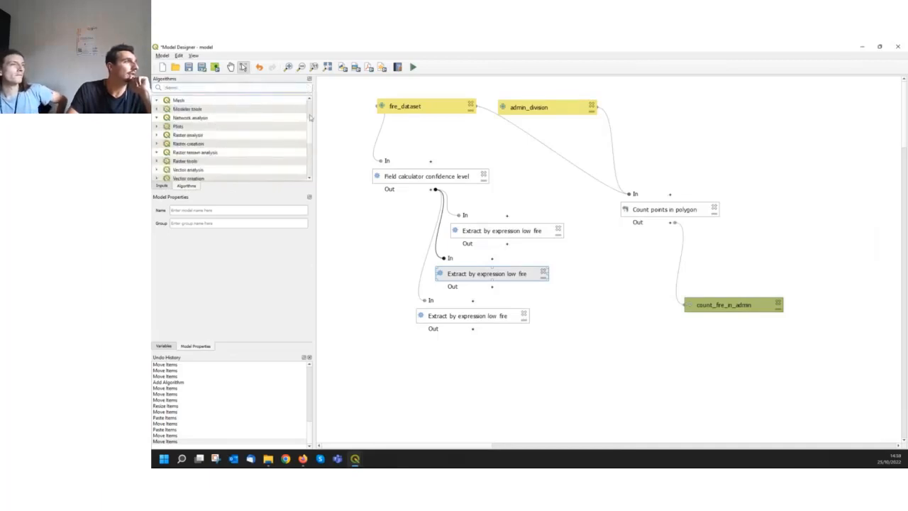
scroll(311, 110, down, 6)
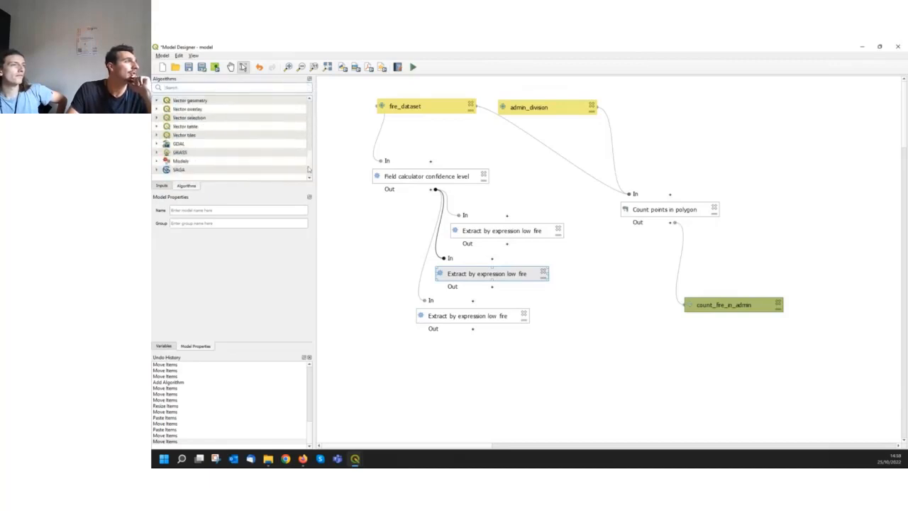
click(174, 170)
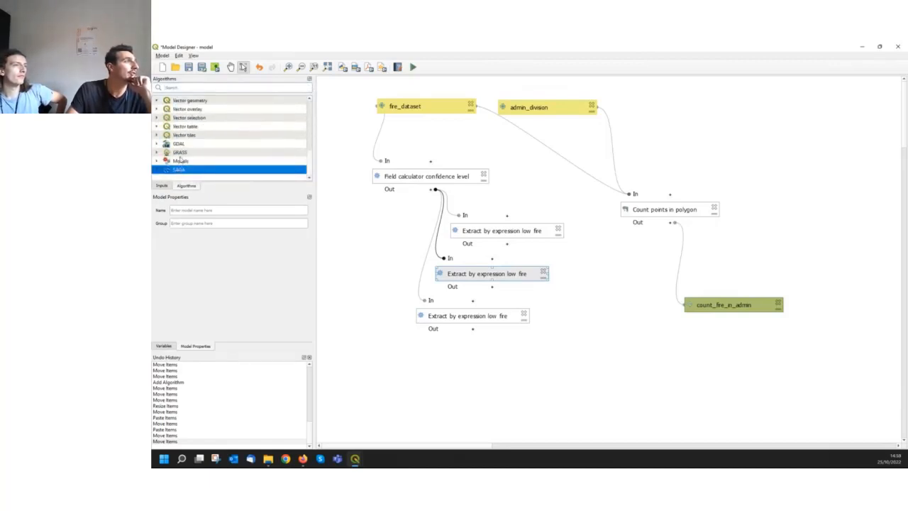
click(179, 153)
click(180, 145)
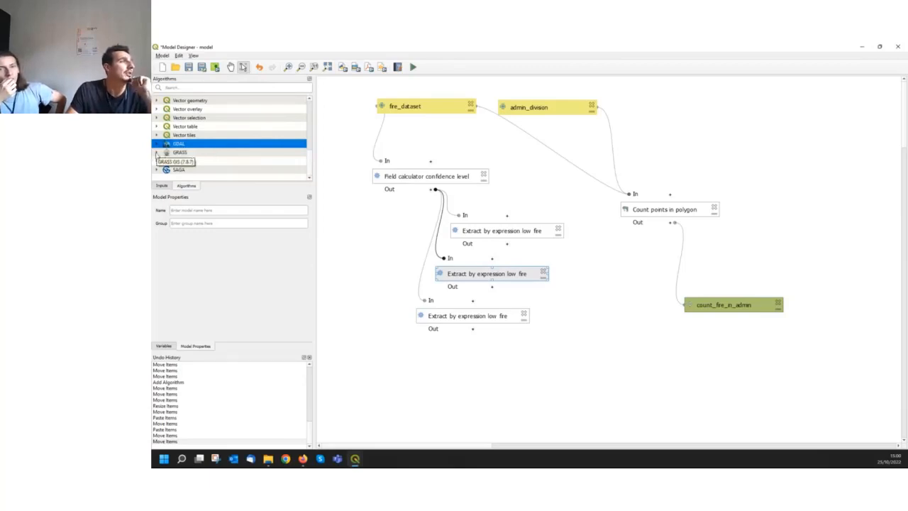
click(157, 153)
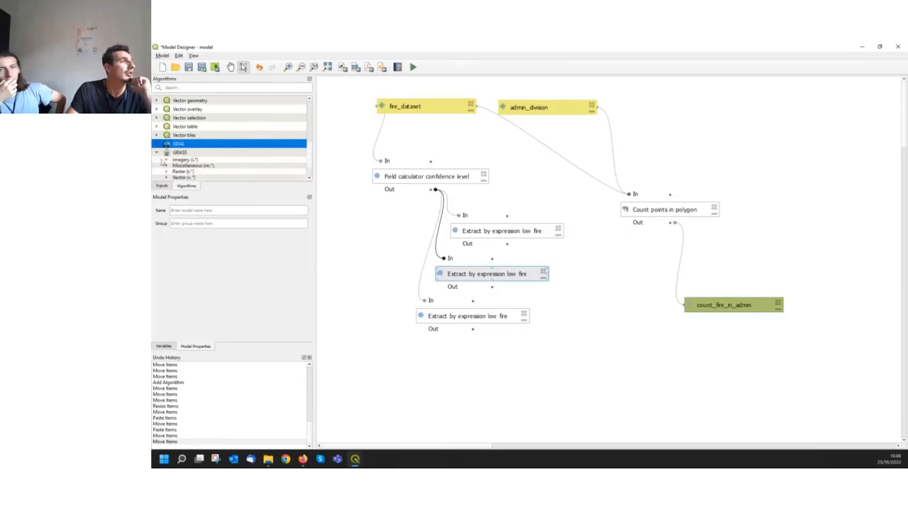
scroll(165, 158, down, 1)
click(166, 146)
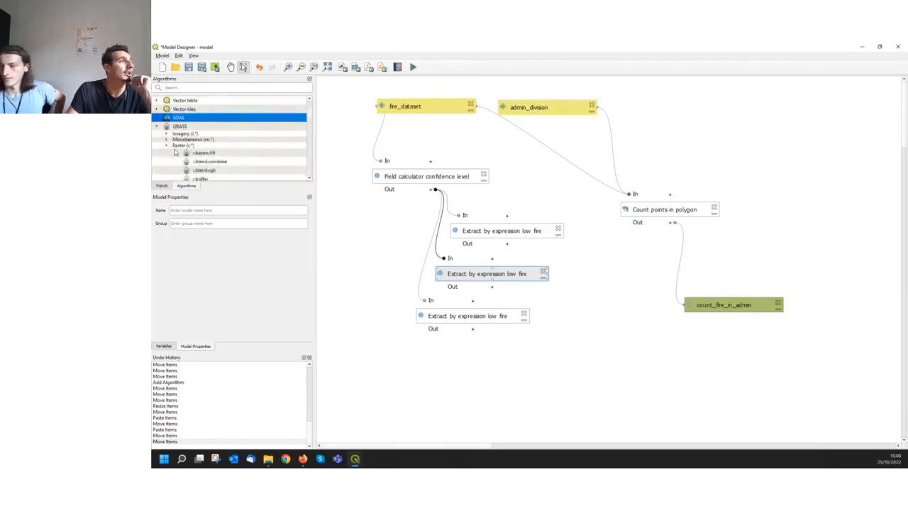
scroll(171, 149, down, 3)
scroll(174, 152, up, 3)
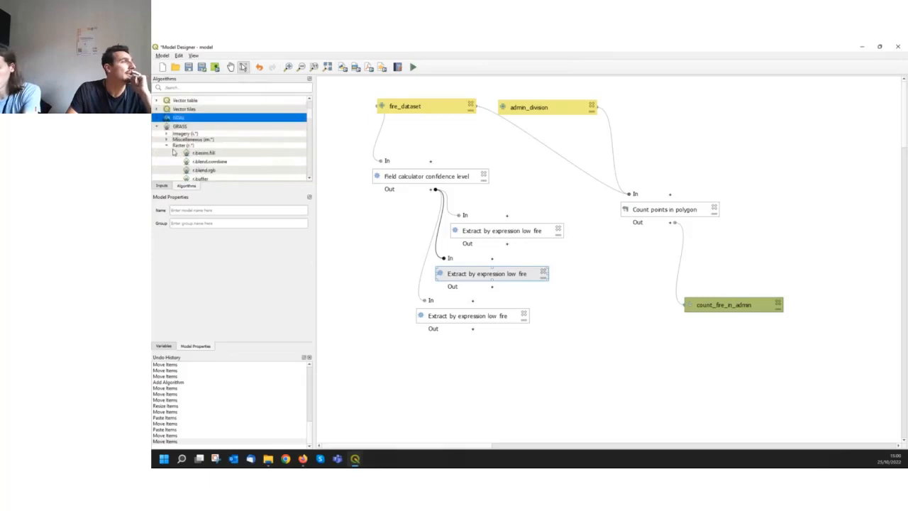
click(166, 146)
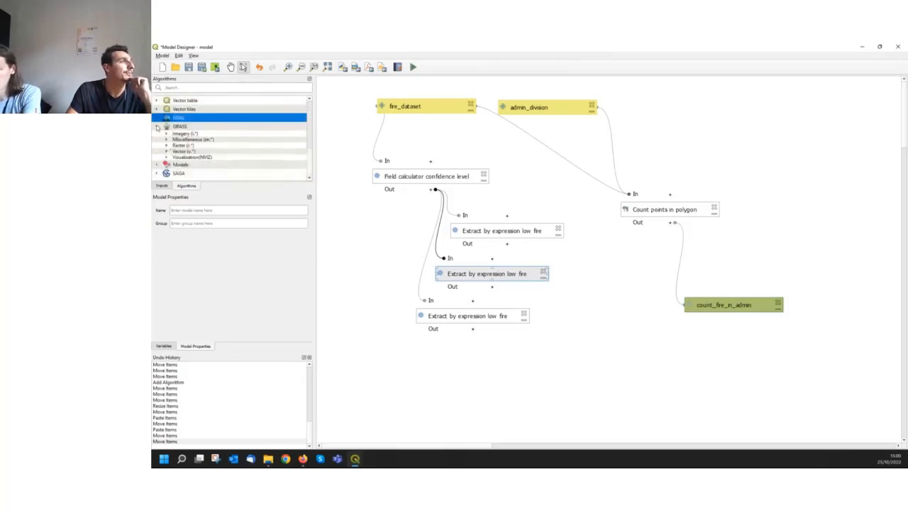
Collapse the GRASS provider, try several search terms in the algorithm list, and clear the search
click(157, 127)
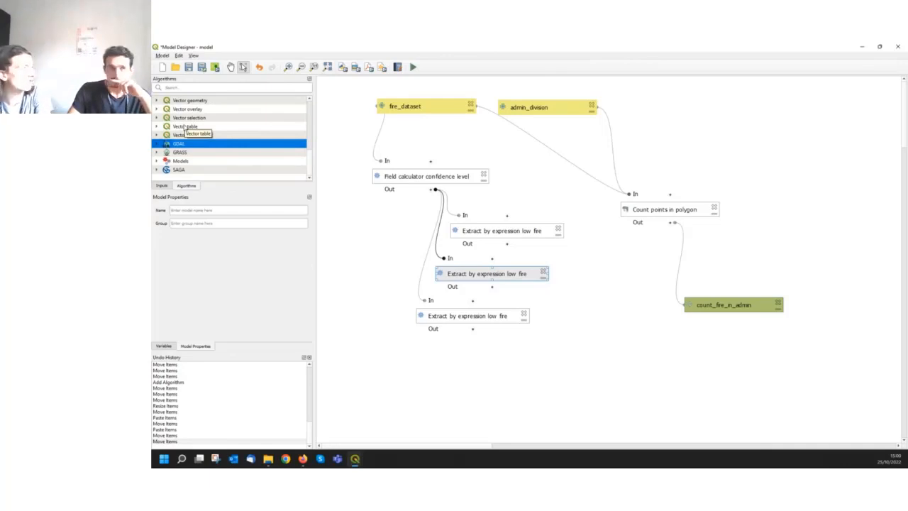
click(170, 88)
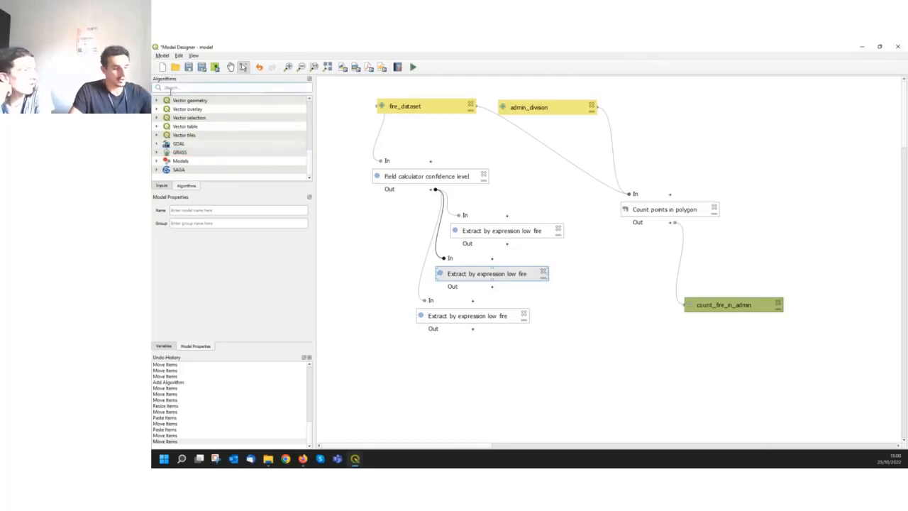
text(e)
key(BackSpace)
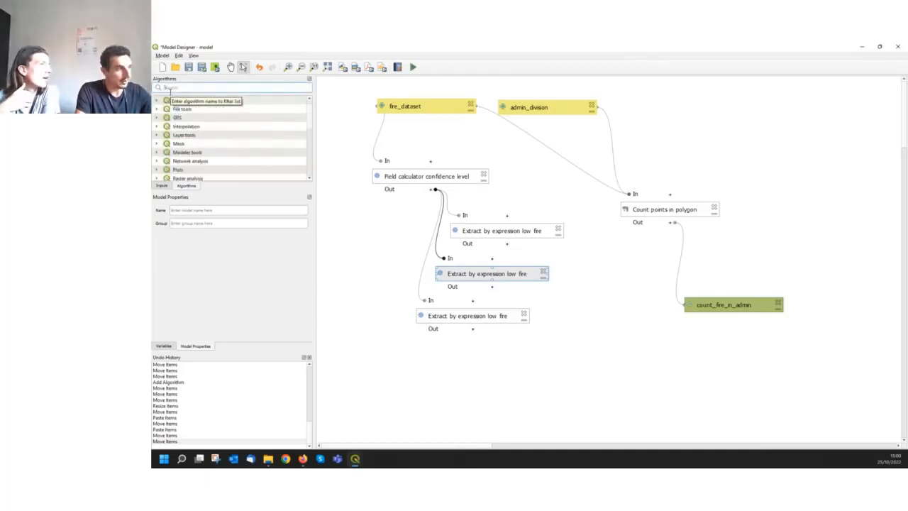
text(expa)
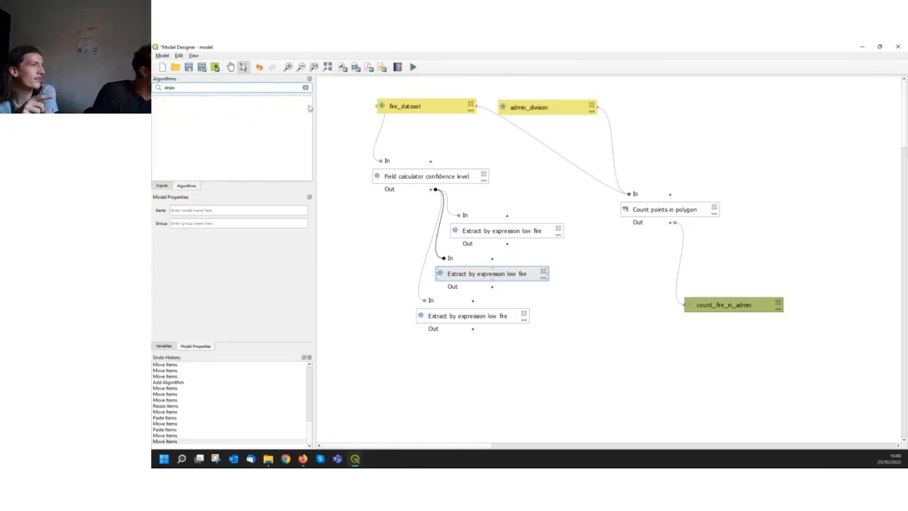
key(BackSpace)
key(BackSpace)
key(BackSpace)
key(BackSpace)
key(BackSpace)
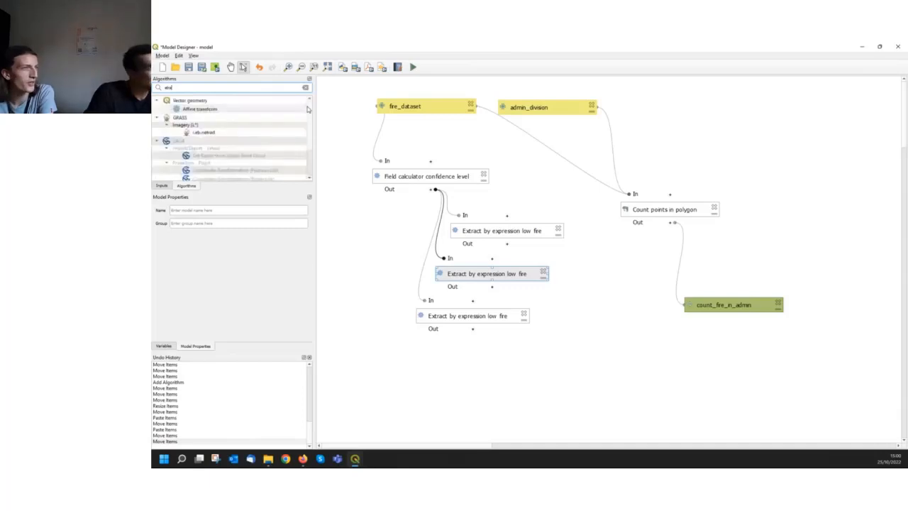
key(BackSpace)
text(admin)
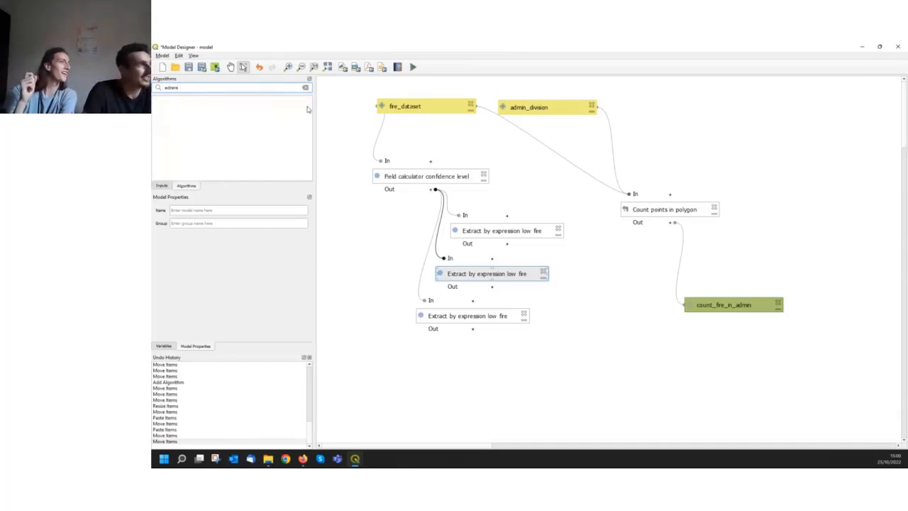
key(BackSpace)
key(BackSpace)
key(BackSpace)
key(BackSpace)
key(BackSpace)
key(BackSpace)
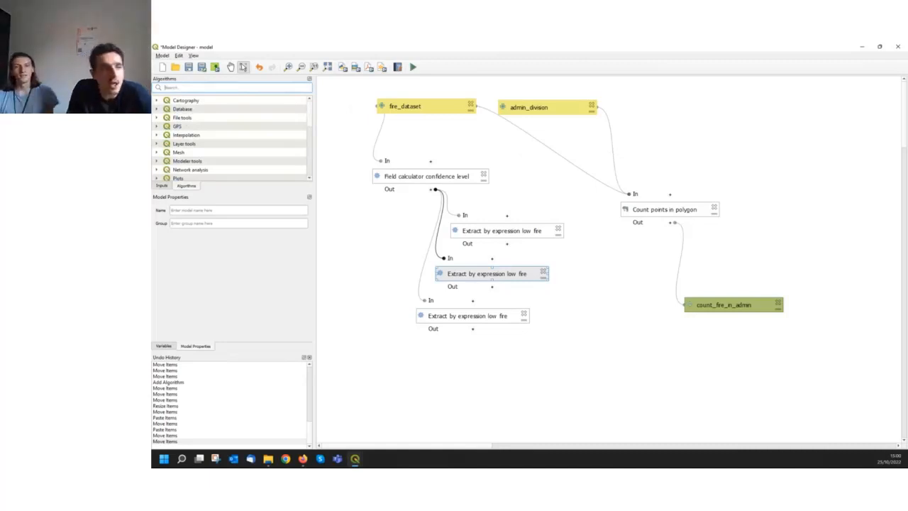
Review the field and value in the Extract by expression low fire expression, and close its settings without changes
click(526, 232)
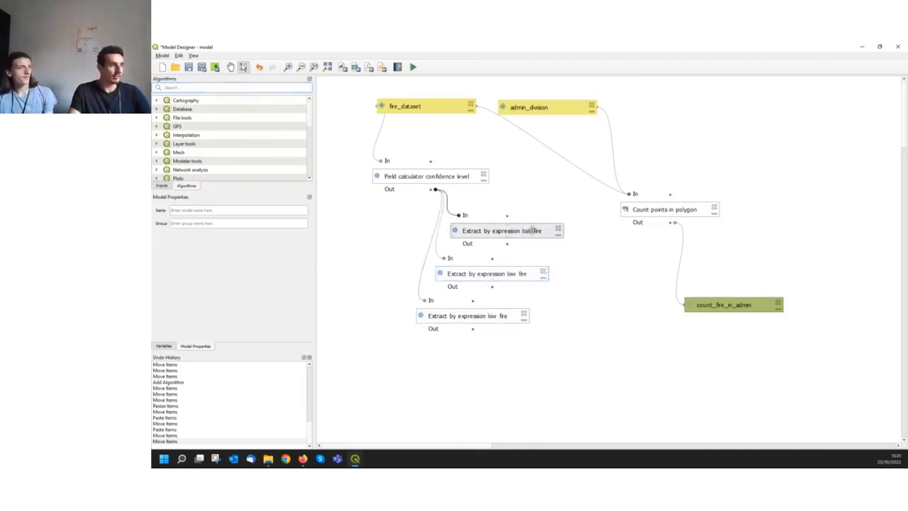
double_click(531, 231)
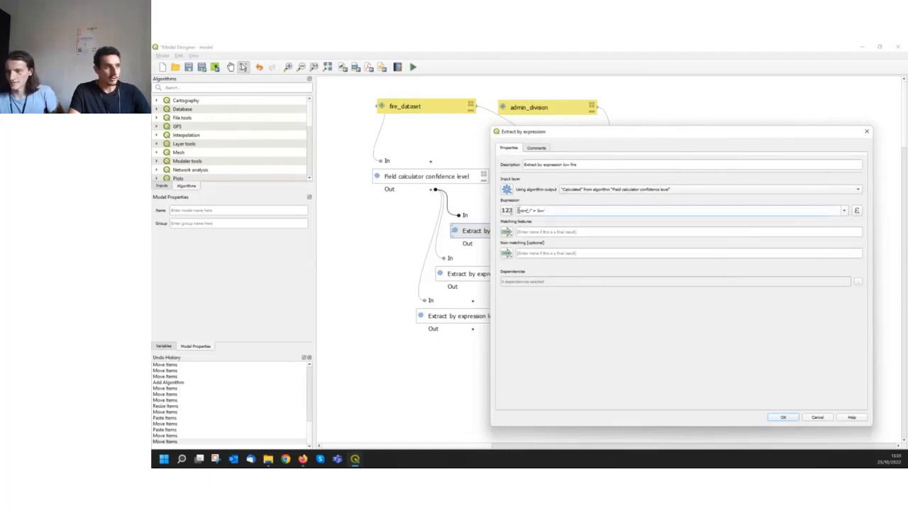
drag(519, 210, 531, 207)
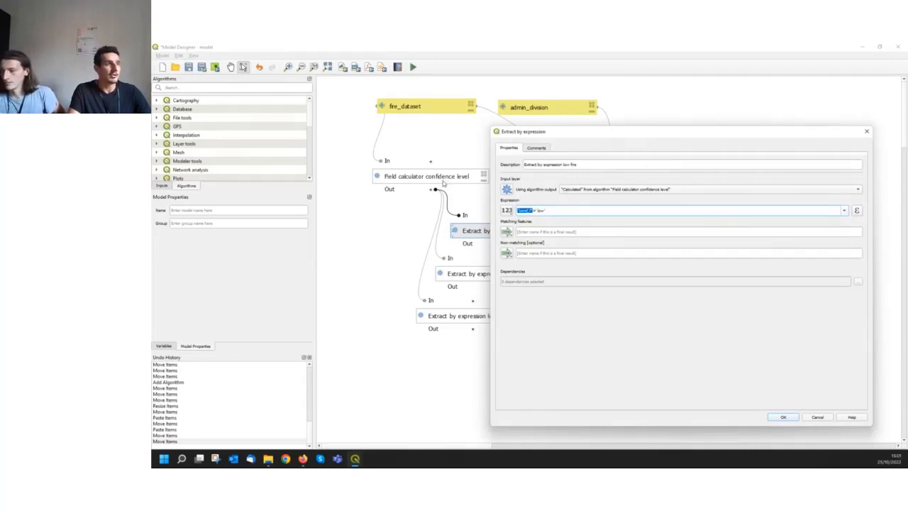
click(548, 210)
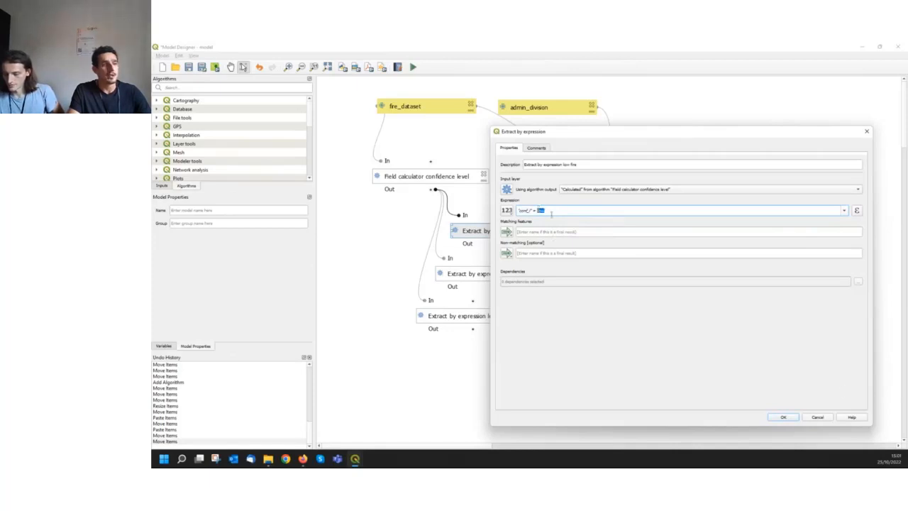
click(816, 417)
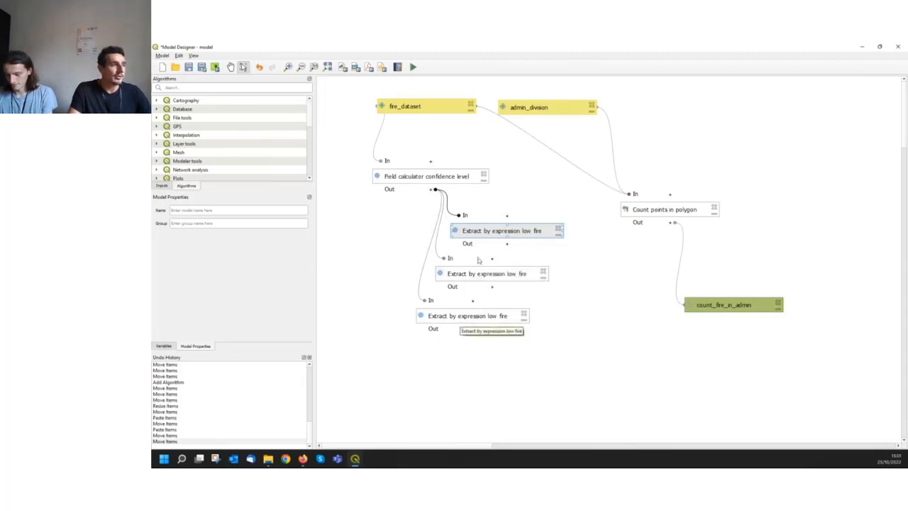
Rename the middle extract copy Extract by expression nominal fire, match confidence level 'nominal' in its expression, and widen its box to fit the name
double_click(480, 277)
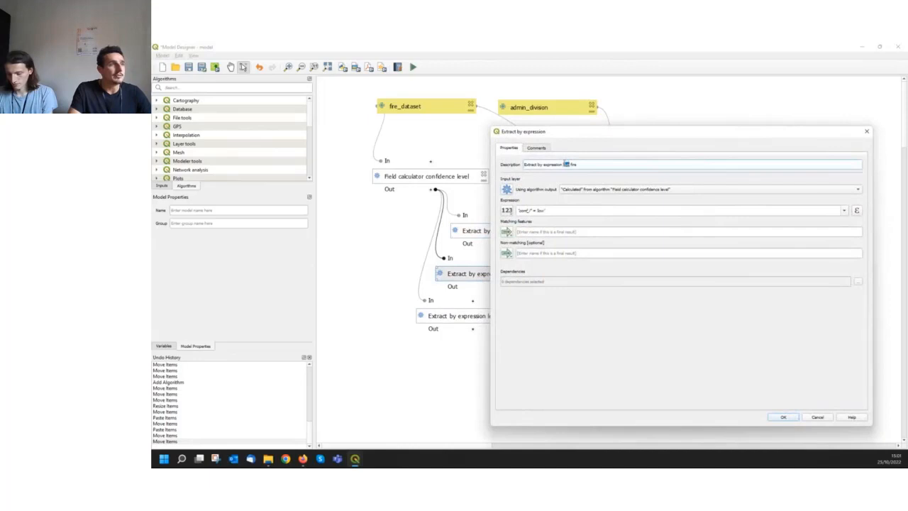
key(BackSpace)
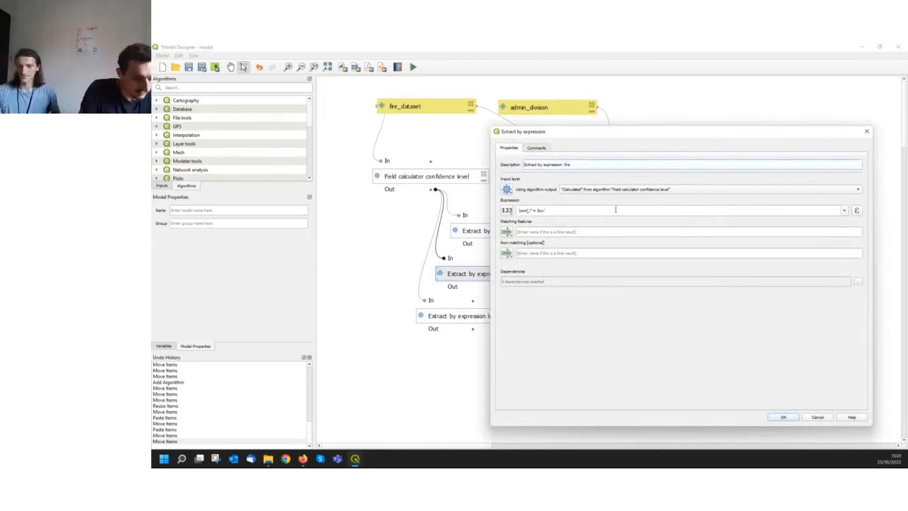
text(nominal)
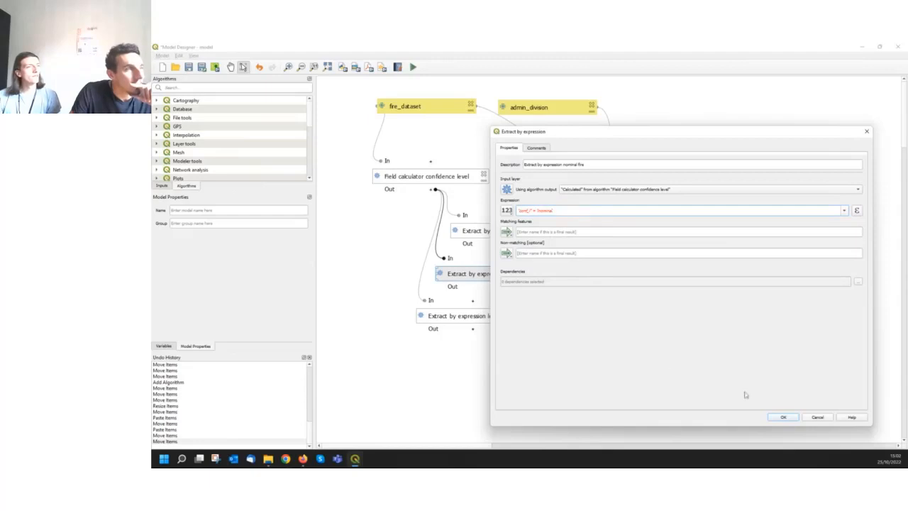
click(539, 210)
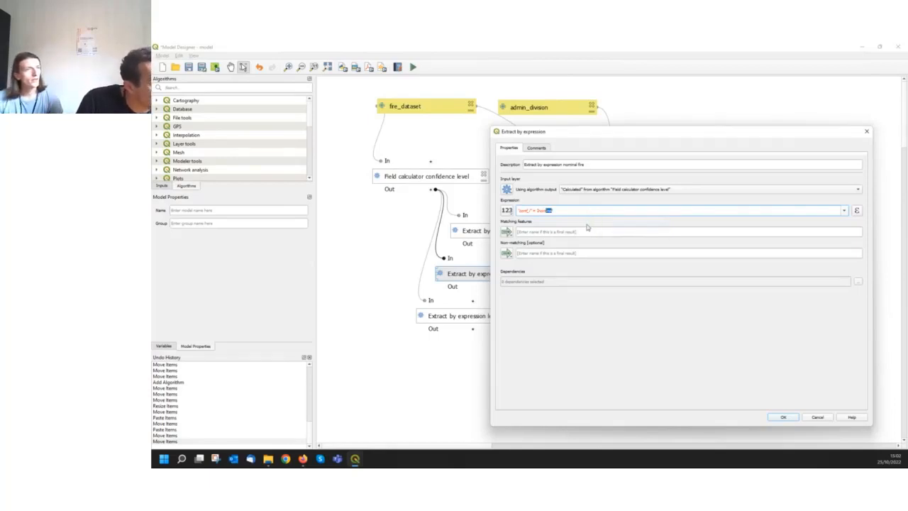
click(580, 338)
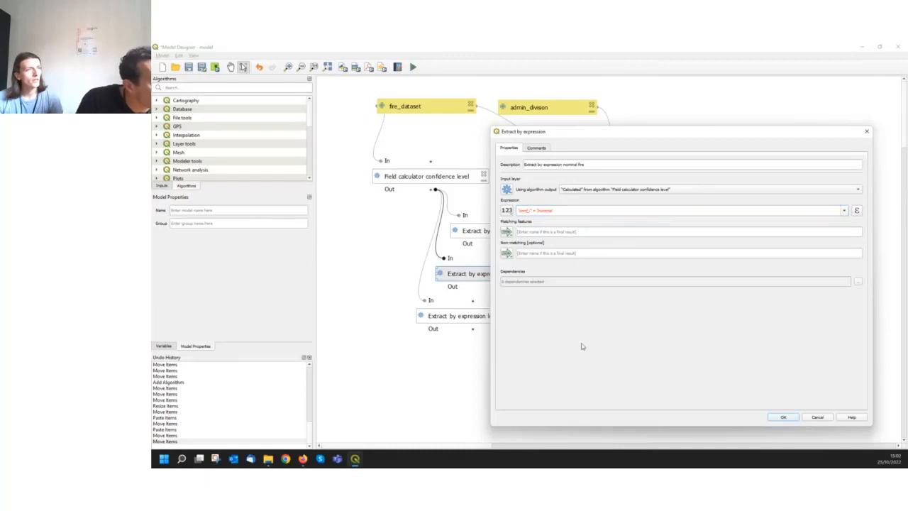
click(560, 211)
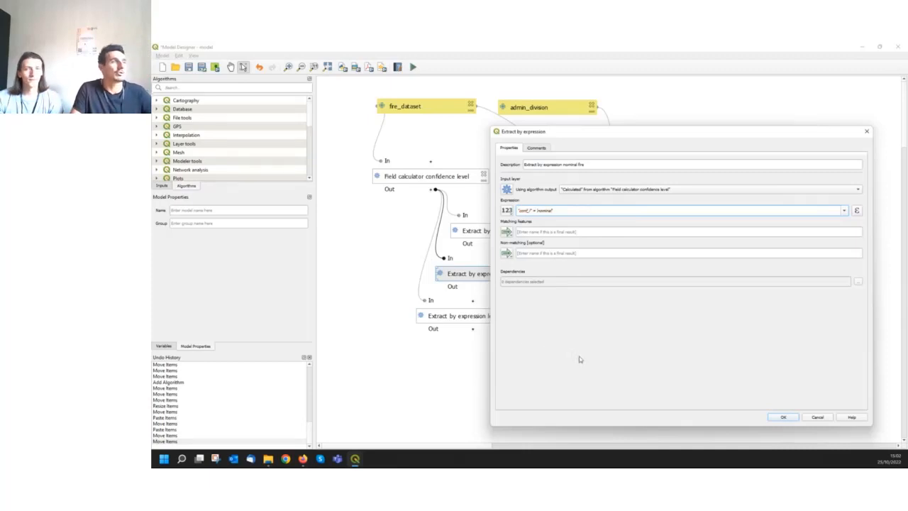
click(785, 417)
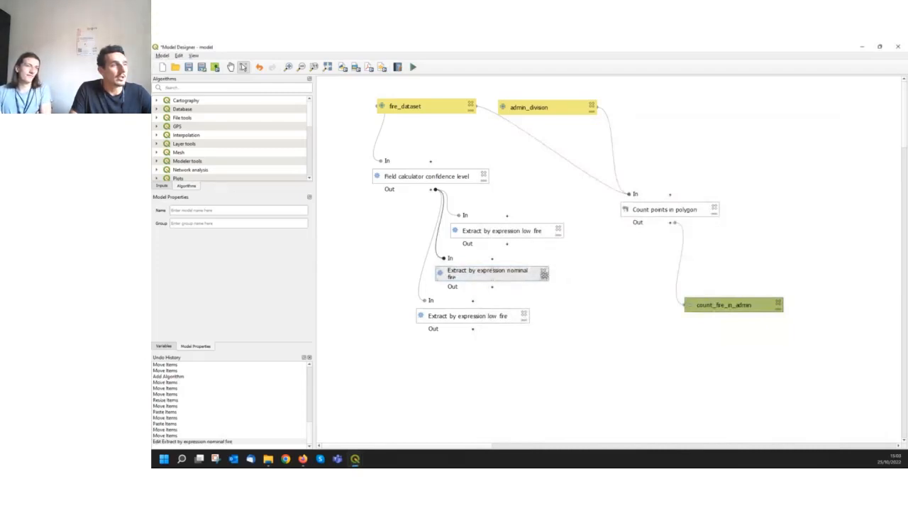
drag(549, 273, 563, 272)
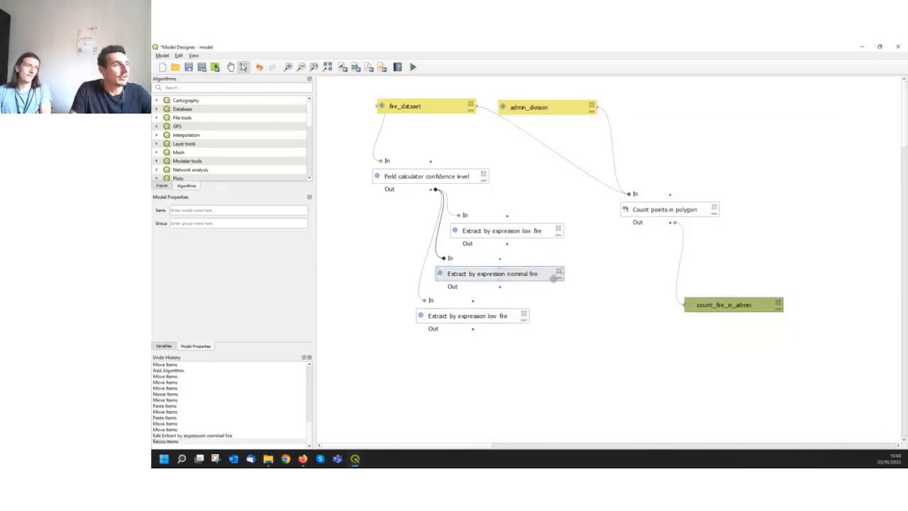
Rename the lowest extract copy Extract by expression high fire and match confidence level 'high' in its expression
double_click(461, 322)
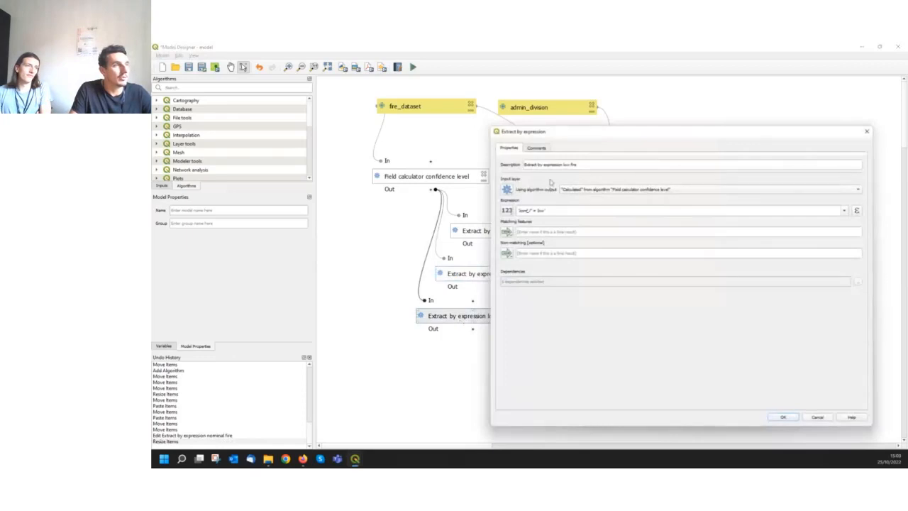
double_click(566, 165)
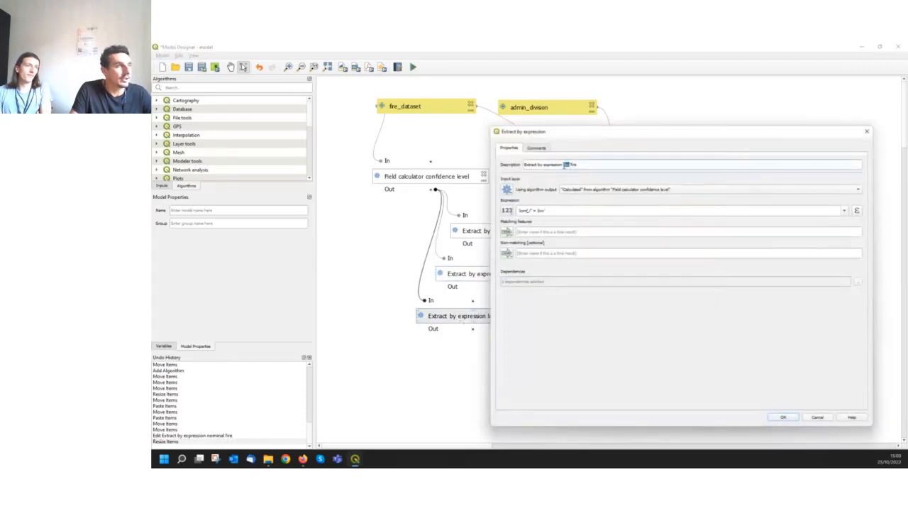
text(h)
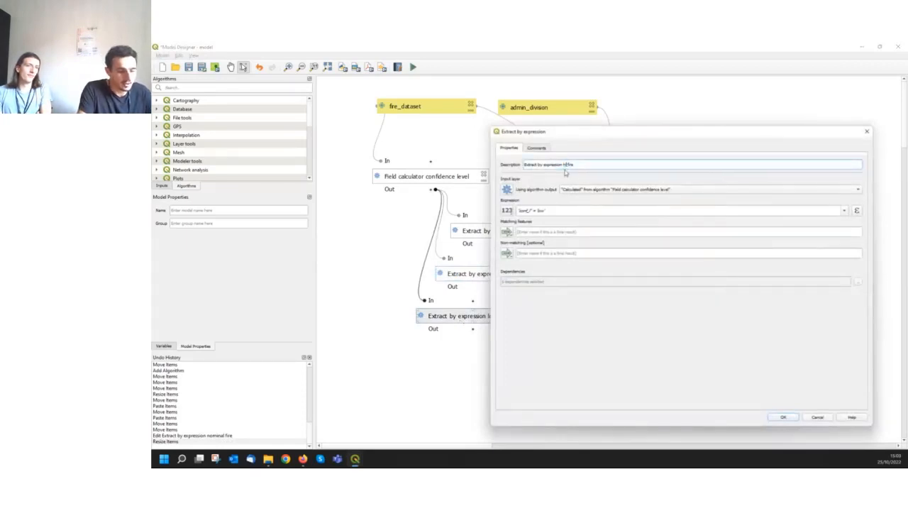
text(igh)
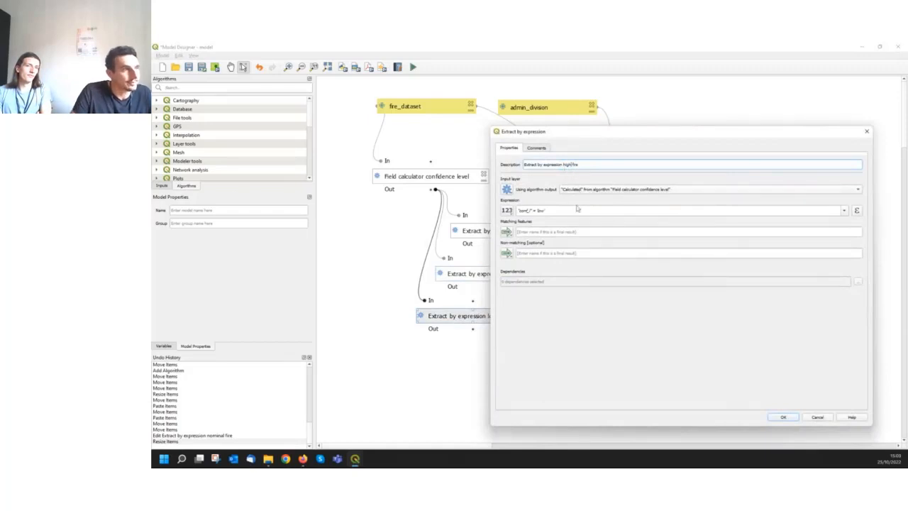
double_click(543, 210)
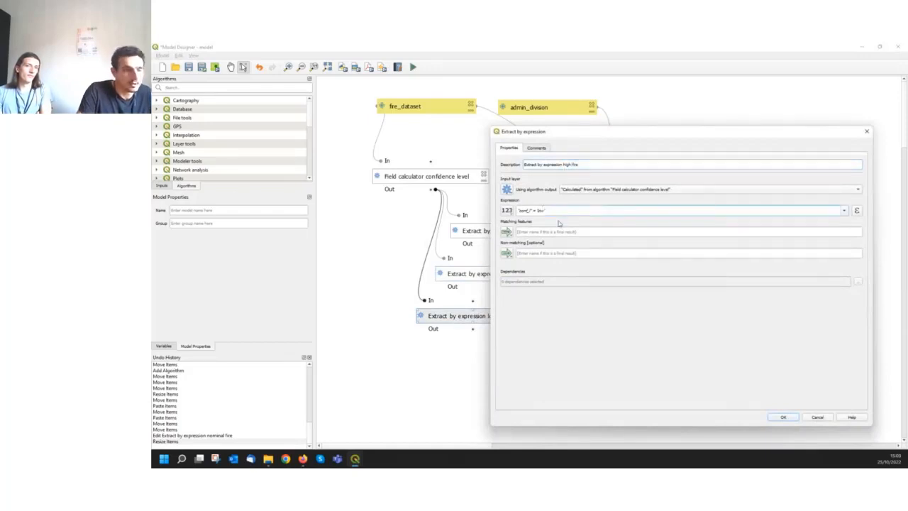
text(h)
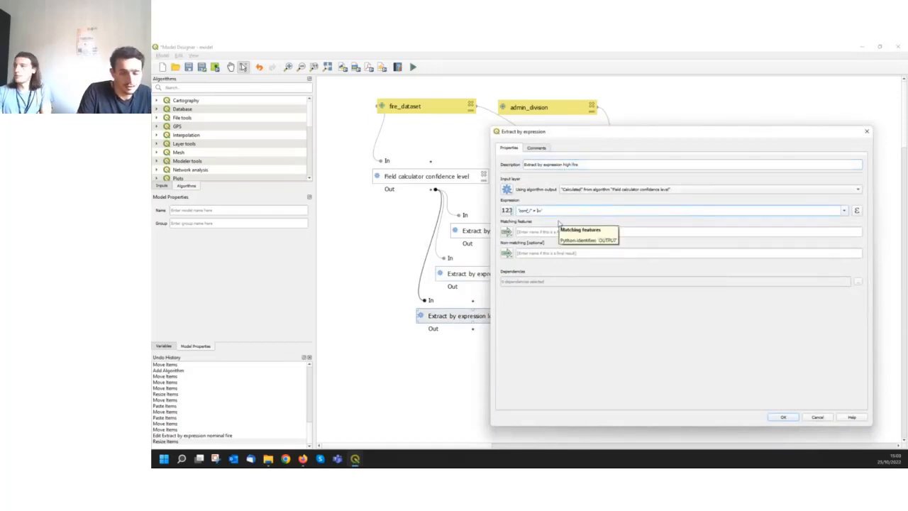
text(igh)
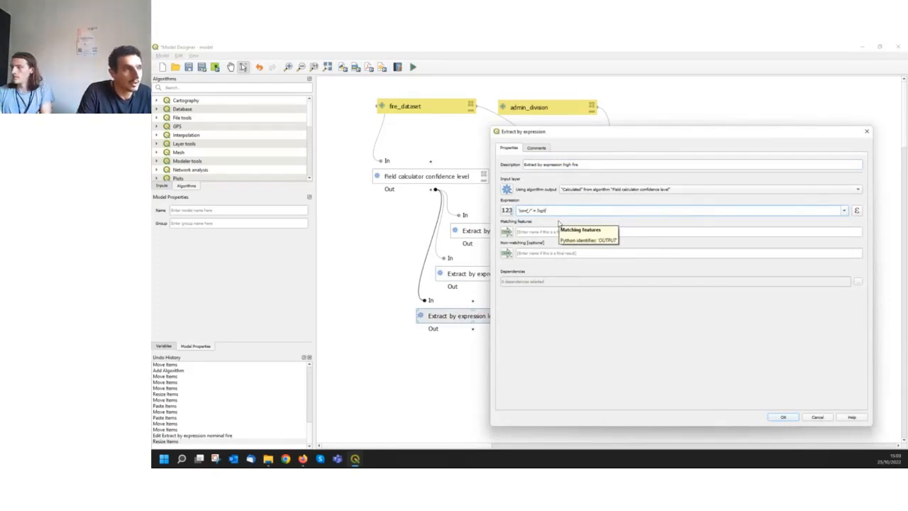
click(784, 417)
Nudge the low fire and high fire extract boxes, and shift Count points in polygon slightly down and to the left
drag(472, 232, 472, 230)
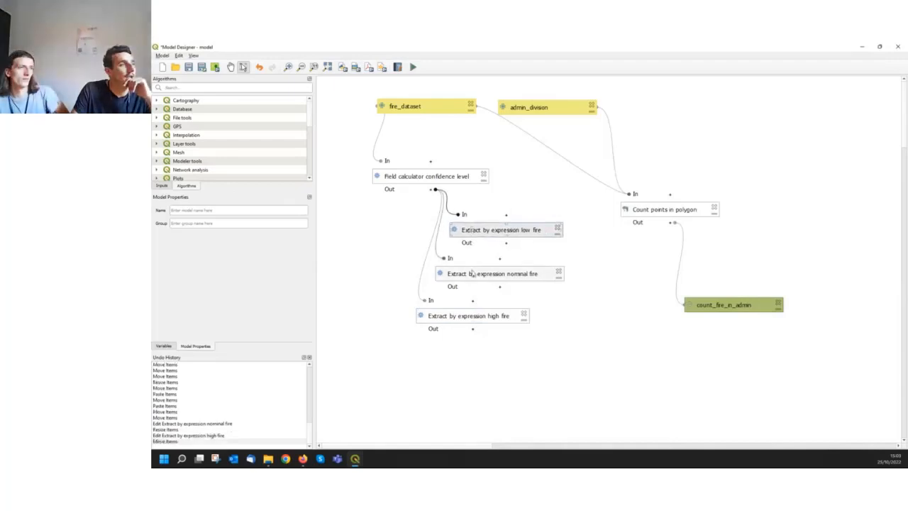
click(463, 318)
drag(463, 317, 464, 315)
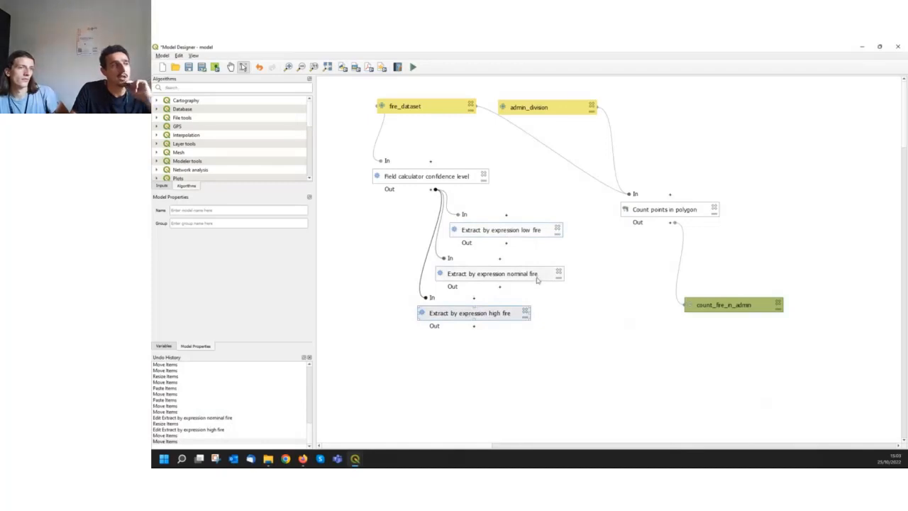
drag(683, 211, 679, 218)
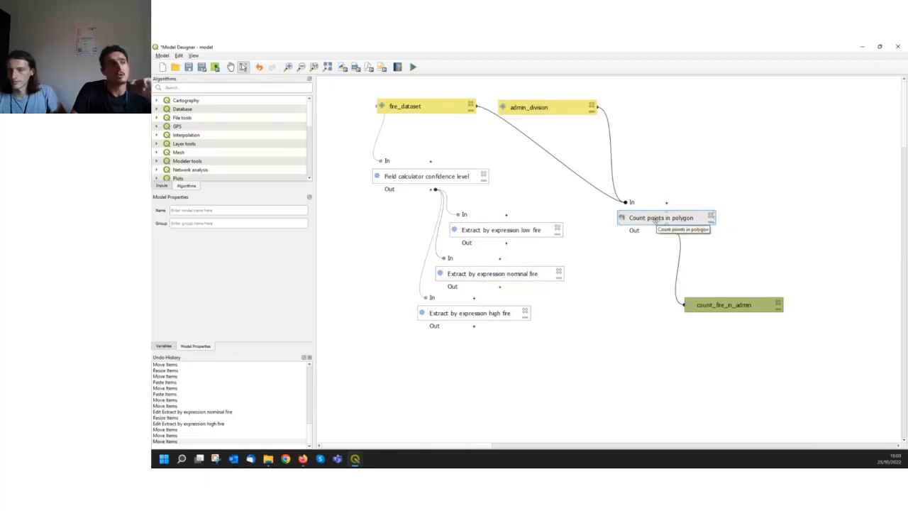
mouse_move(652, 219)
mouse_down()
mouse_move(653, 233)
mouse_move(649, 226)
mouse_up()
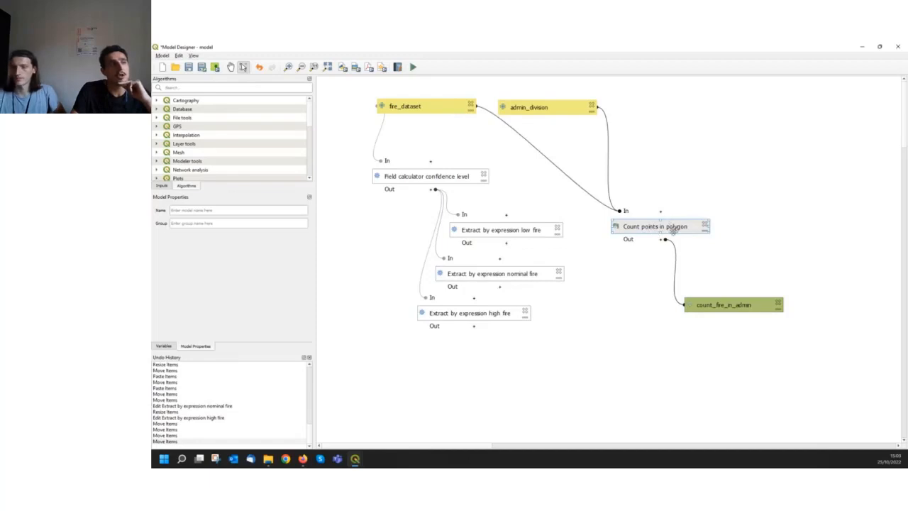
Rename the count algorithm Count points in polygon low fire and take its points from the low fire extraction's matching features output
double_click(641, 227)
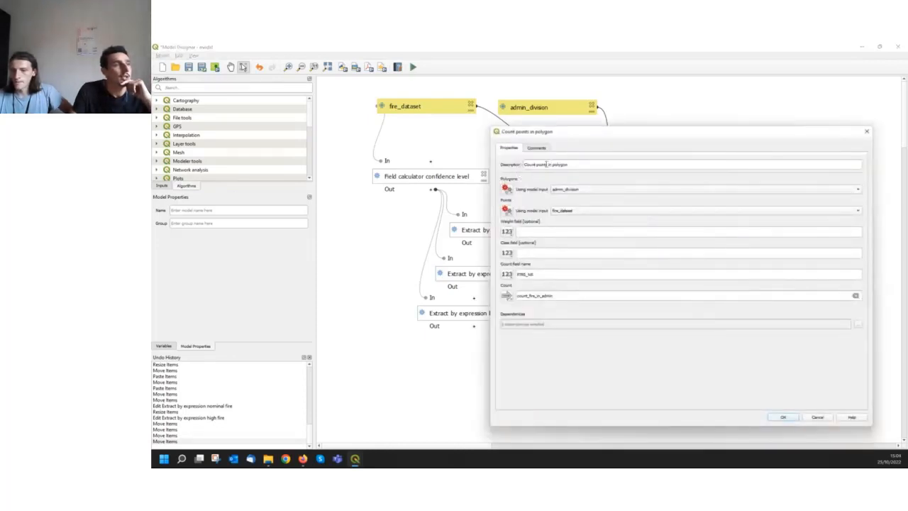
drag(577, 133, 539, 137)
click(542, 171)
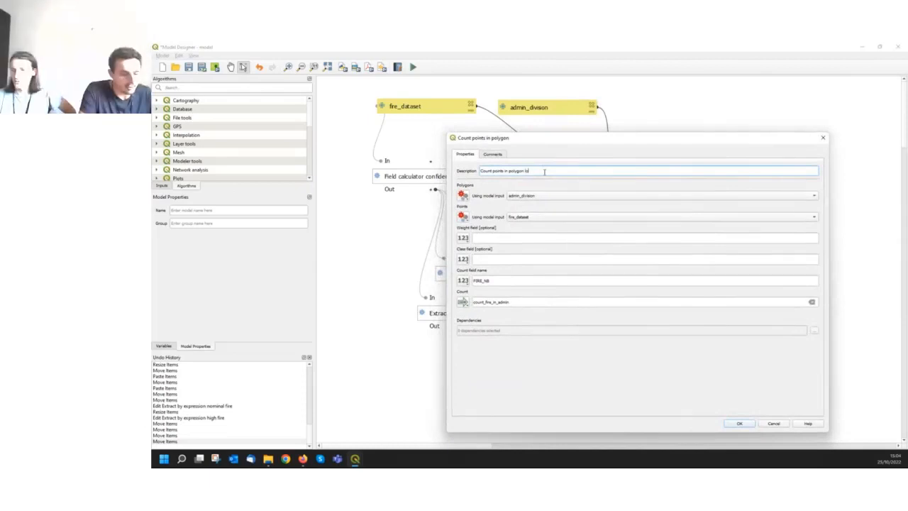
text(low fire)
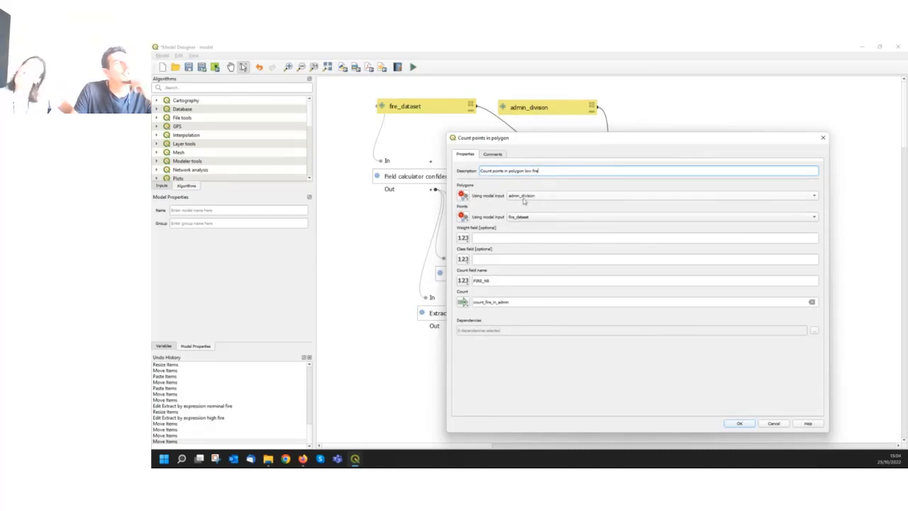
click(465, 217)
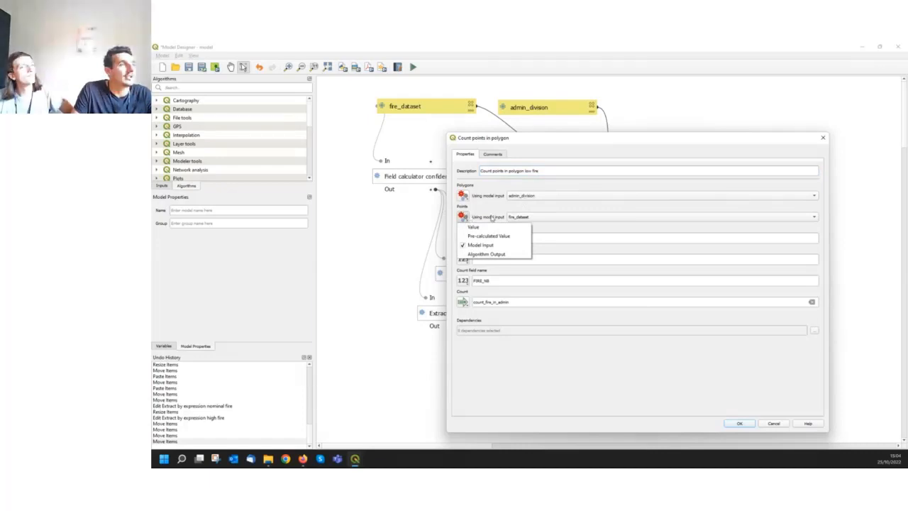
click(466, 255)
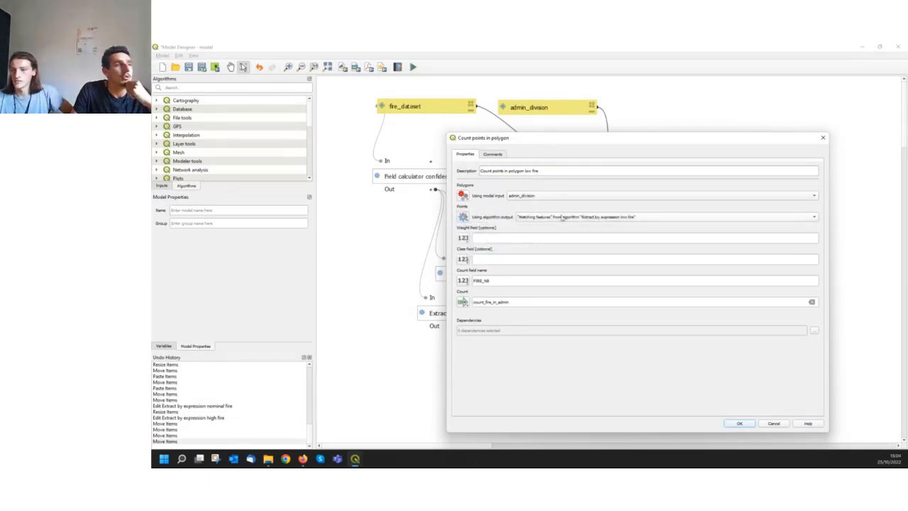
click(815, 220)
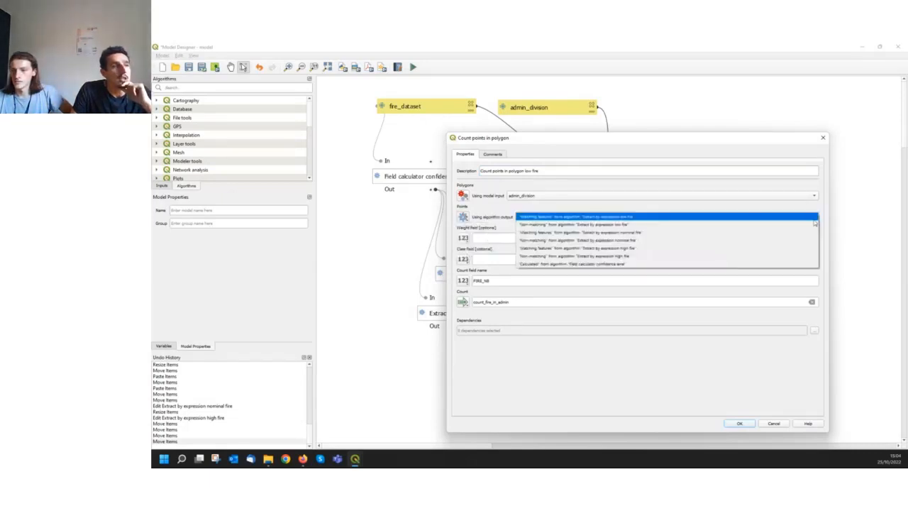
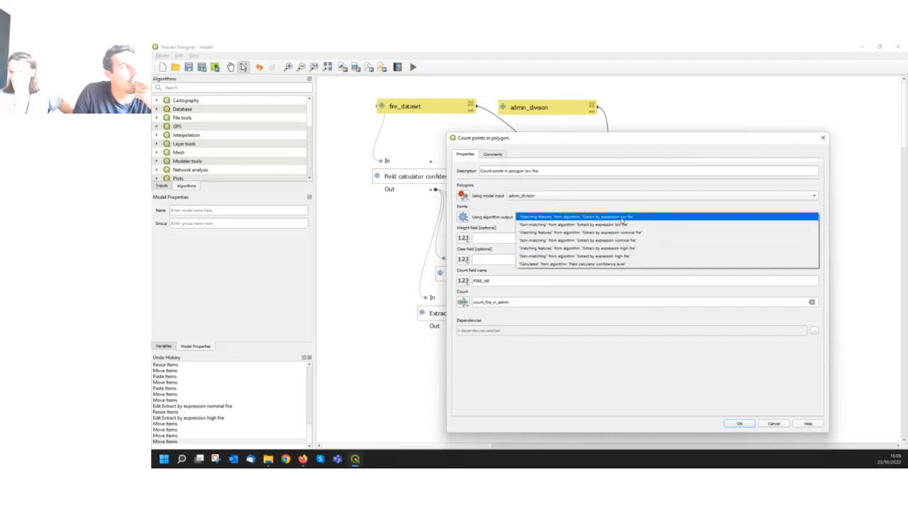
Pick the low fire extraction's matching features as points, and look up the low fire count field name on the workshop page in Firefox
click(621, 219)
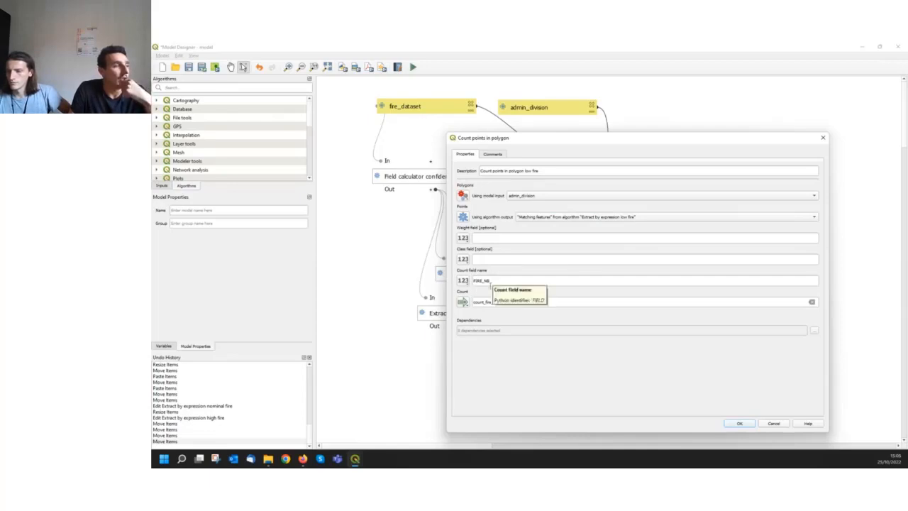
mouse_move(303, 460)
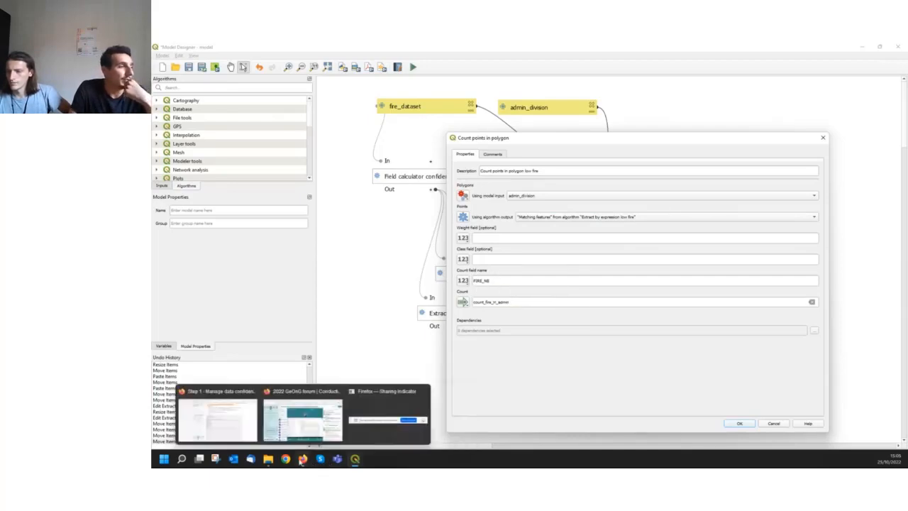
click(233, 427)
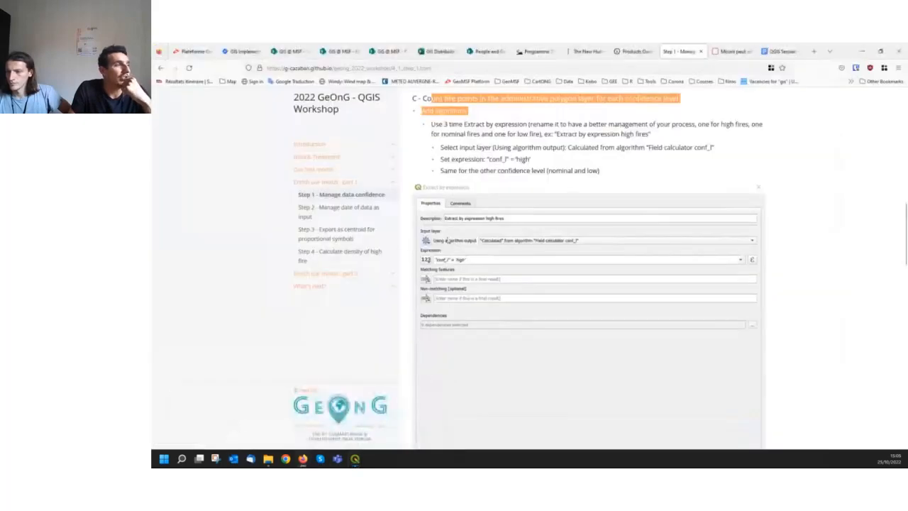
scroll(602, 238, down, 5)
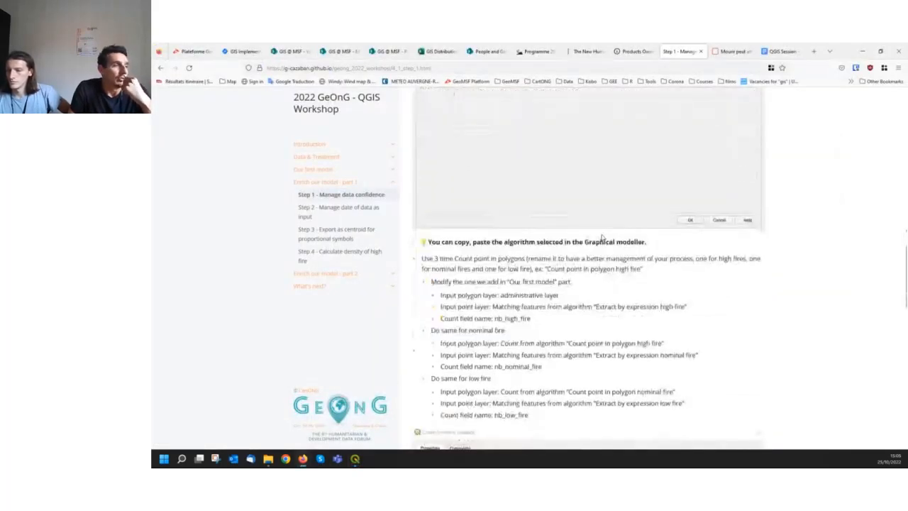
scroll(603, 237, down, 5)
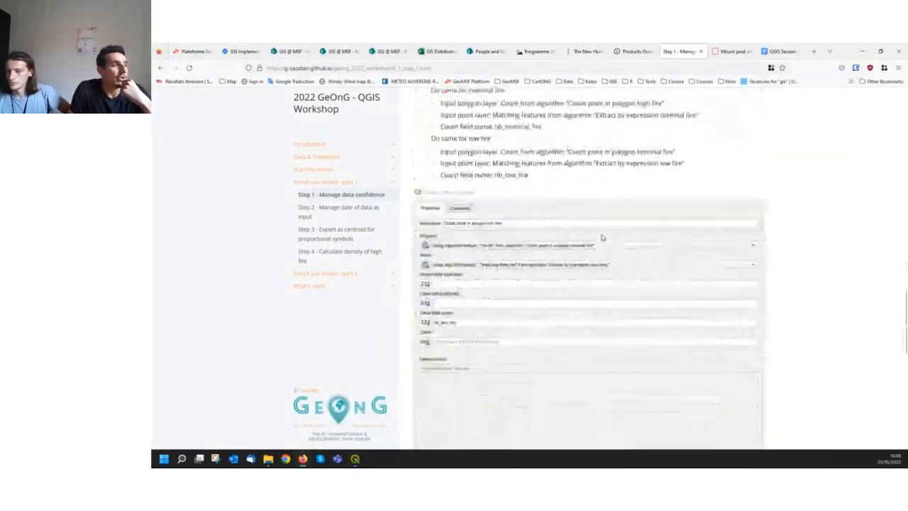
scroll(602, 238, up, 1)
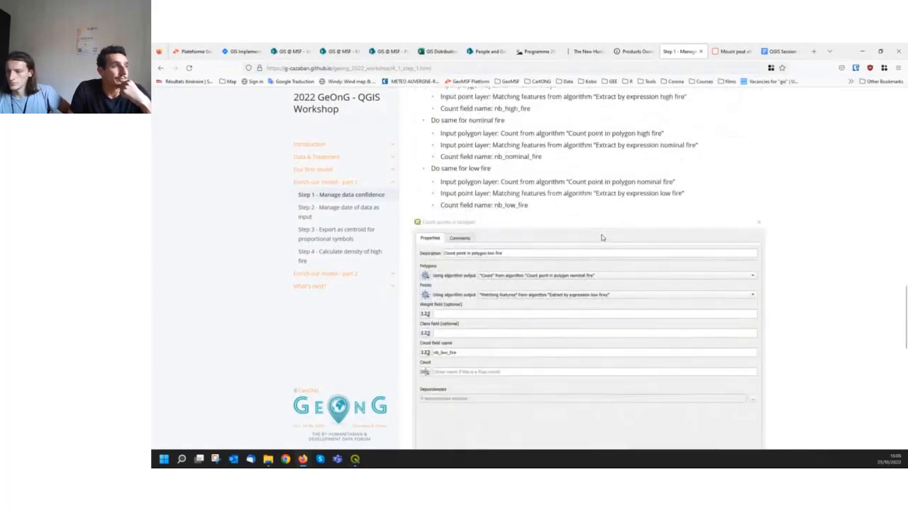
drag(529, 215, 495, 213)
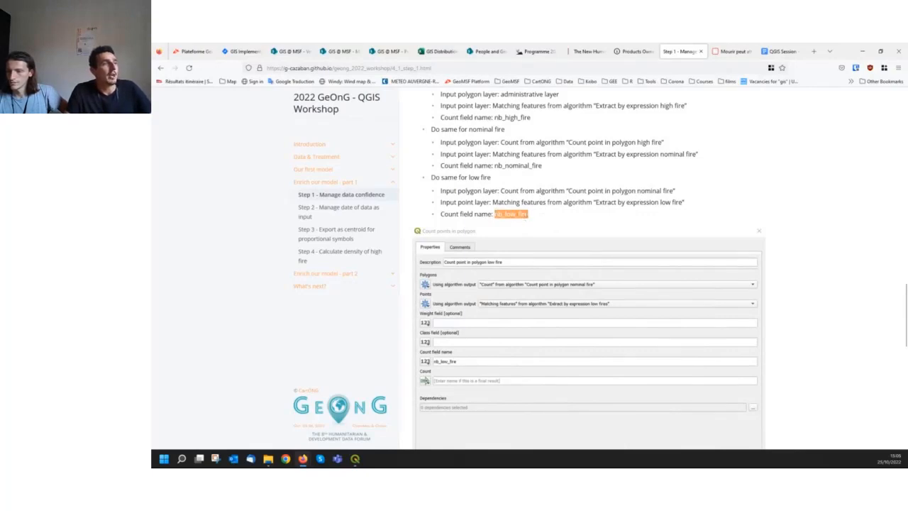
Back in the QGIS Model Designer, set the low fire count field name to nb_low_fire and clear its final output name
click(863, 51)
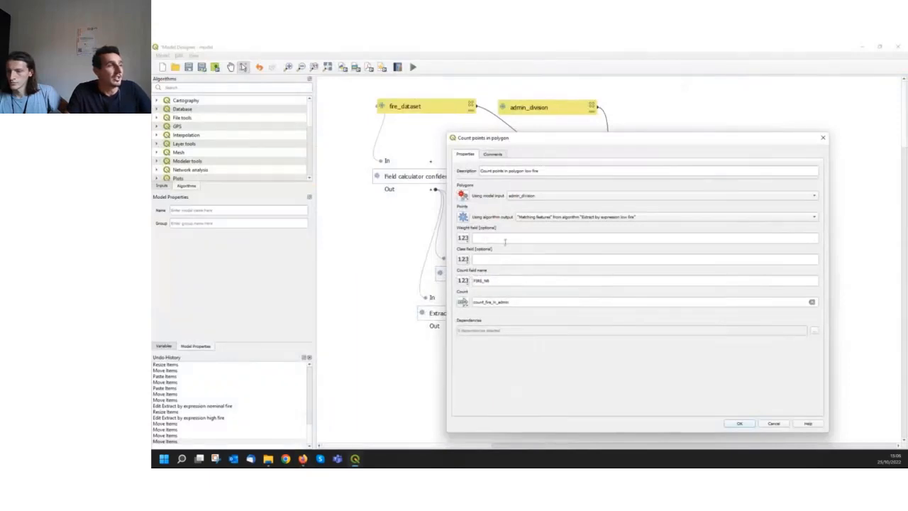
drag(498, 280, 473, 280)
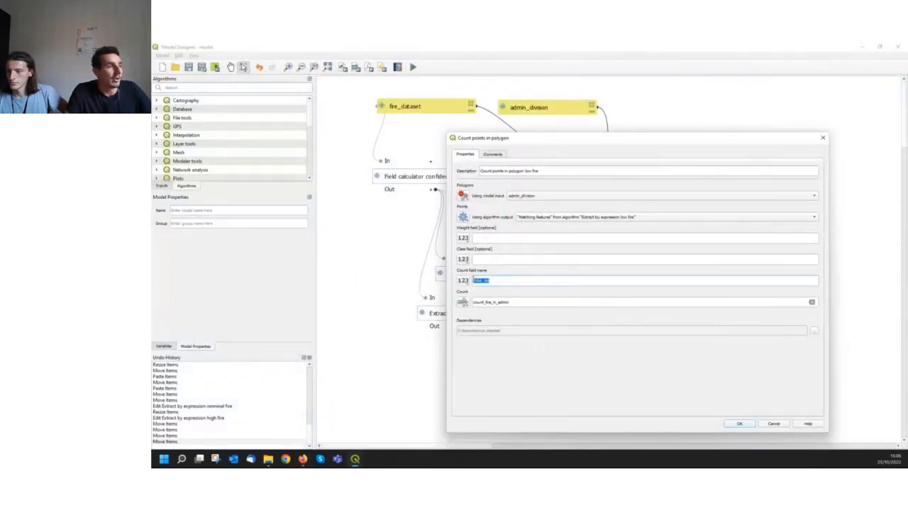
text(nb_low_fire)
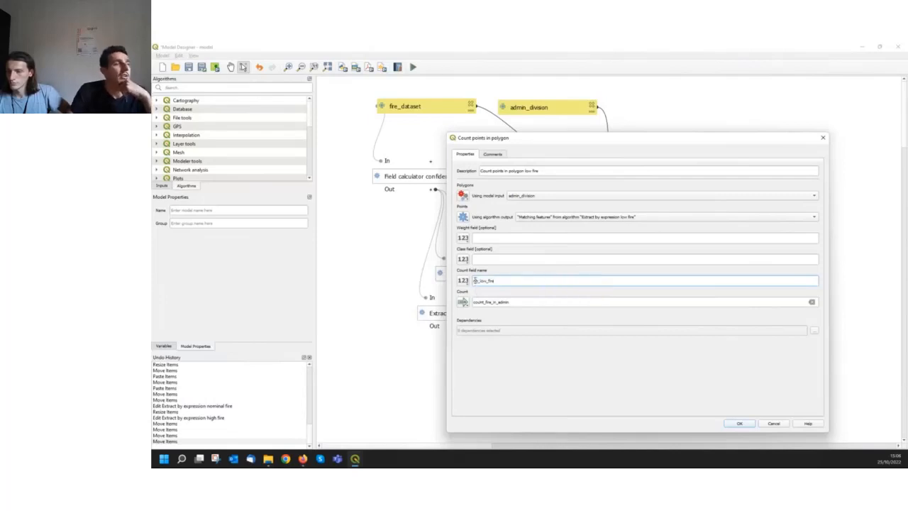
drag(474, 280, 496, 281)
click(512, 280)
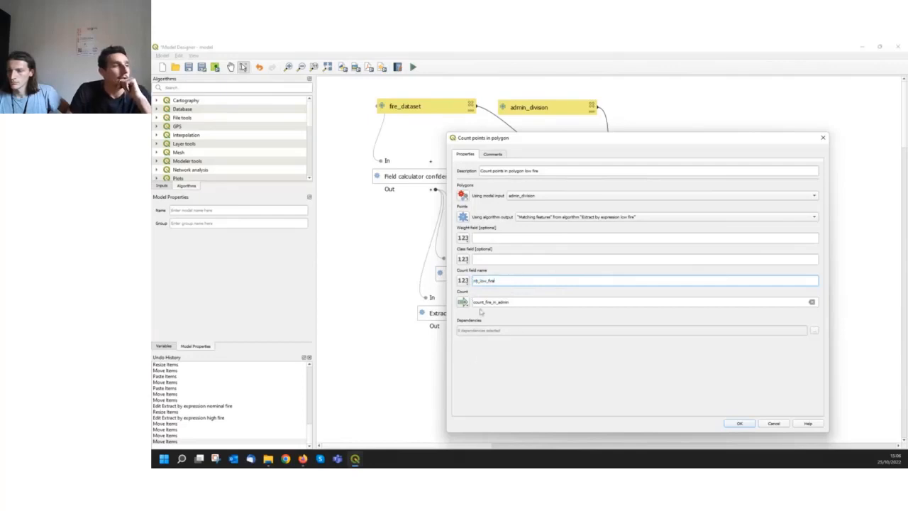
click(526, 302)
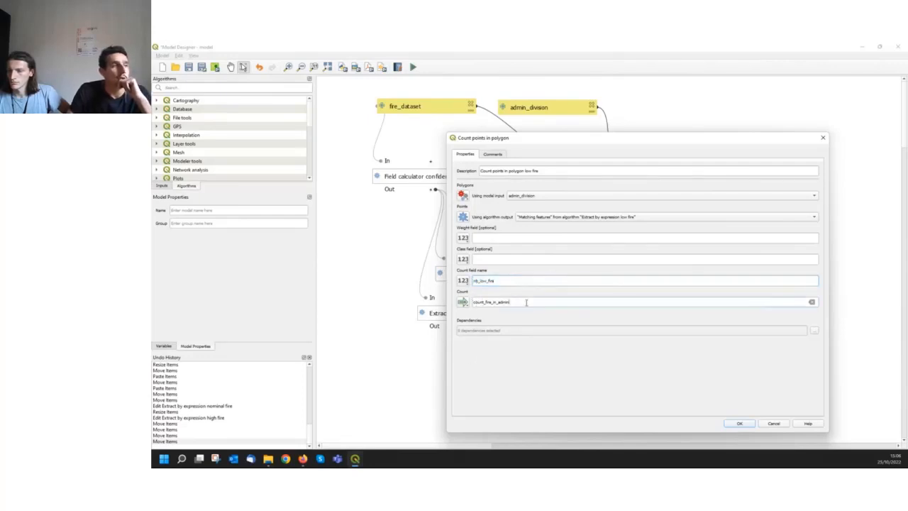
click(812, 302)
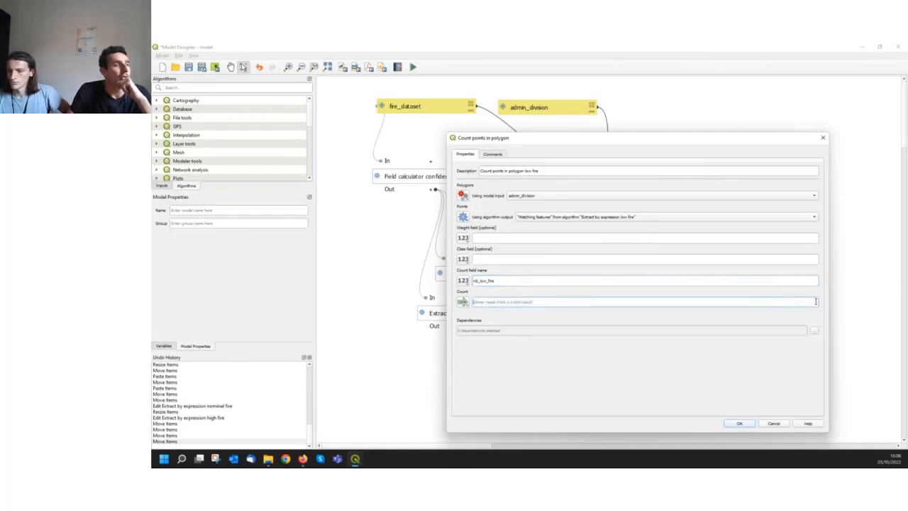
click(740, 424)
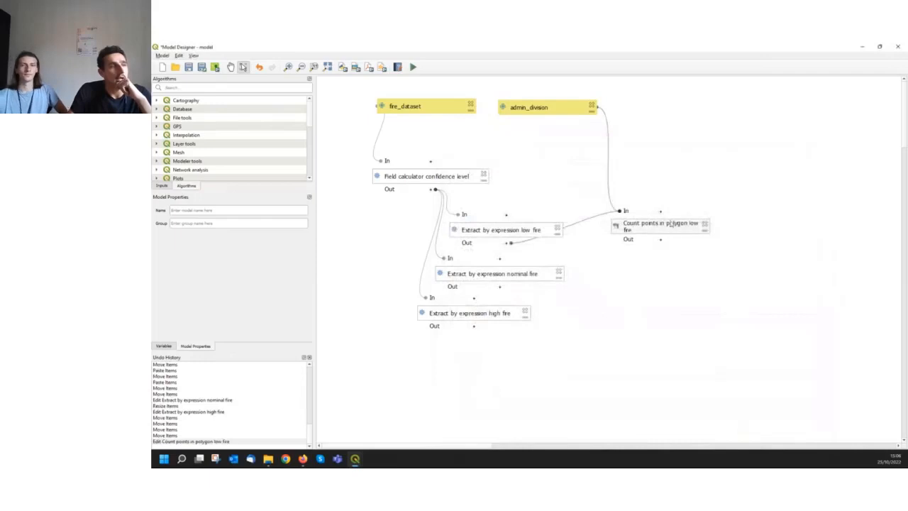
Shift Count points in polygon low fire down beside the extract boxes and place a pasted copy of it just below
drag(693, 249, 678, 254)
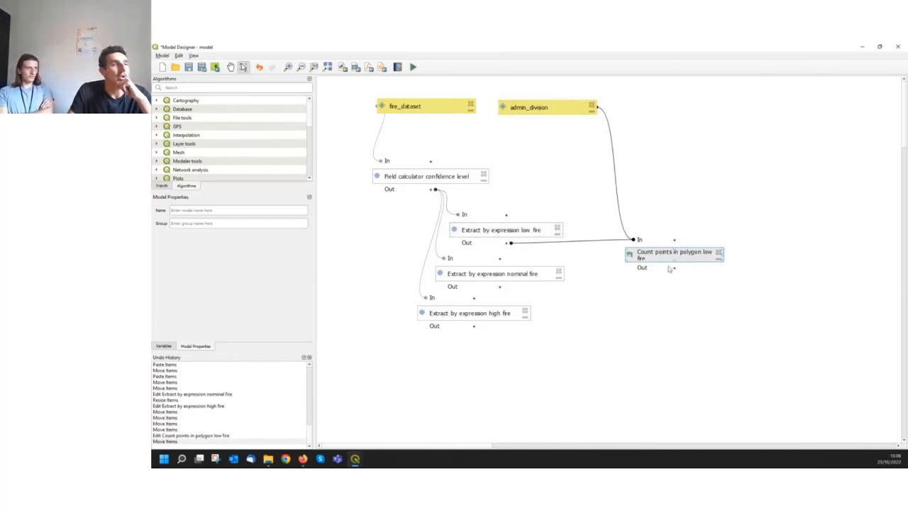
drag(649, 257, 639, 254)
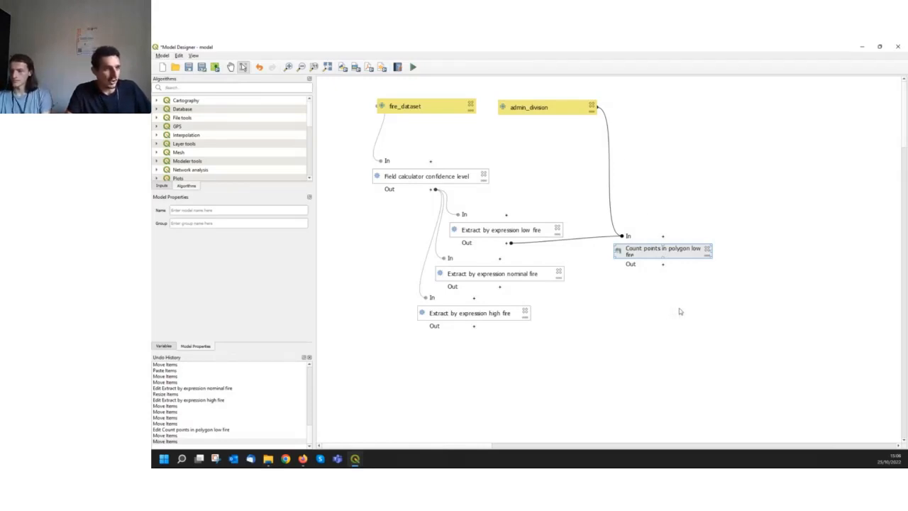
key(ctrl+v)
drag(715, 316, 641, 290)
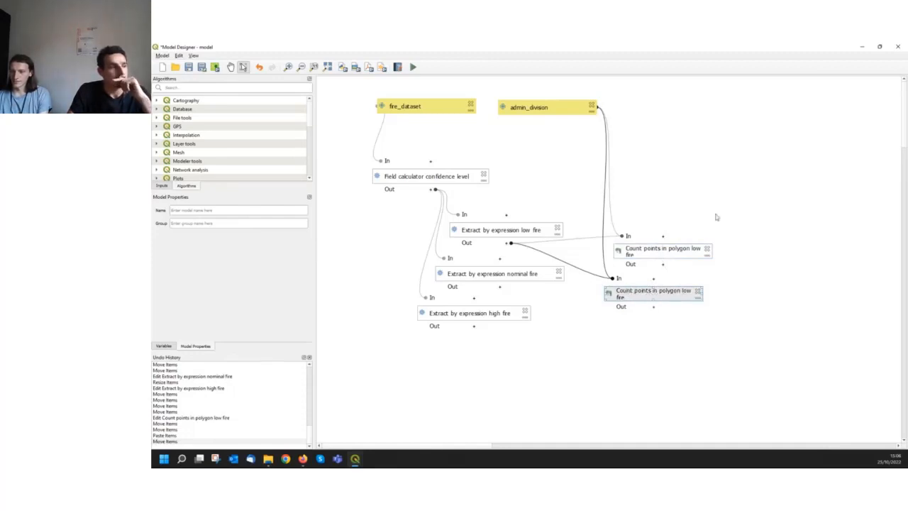
Change the copy's description to Count points in polygon nominal fire and move its dialog aside to uncover the count boxes
double_click(660, 292)
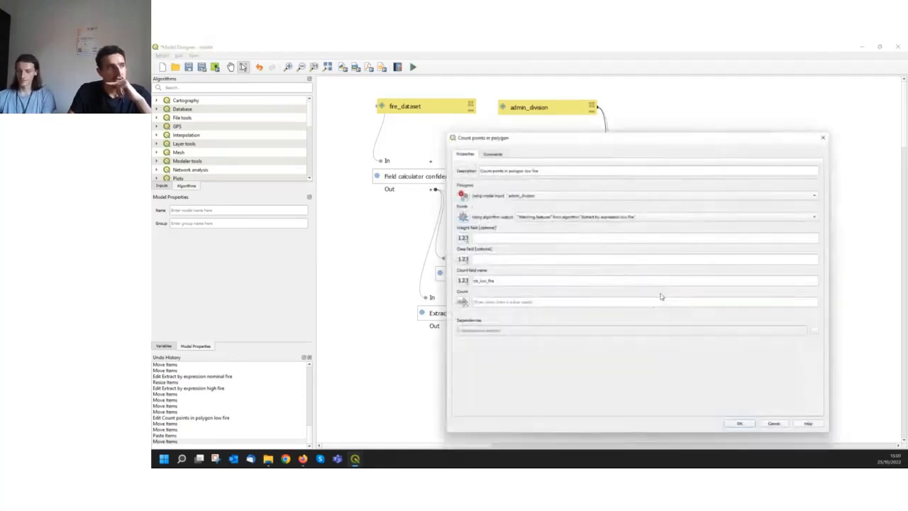
click(533, 169)
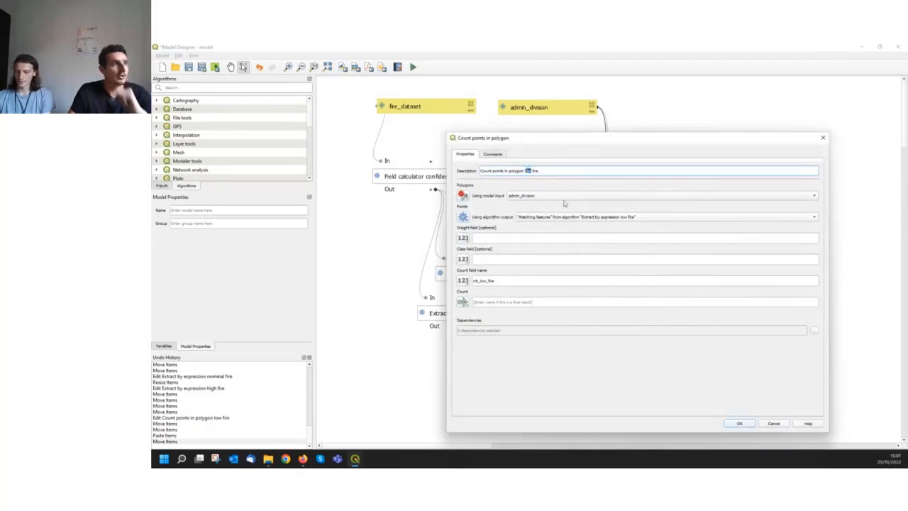
key(BackSpace)
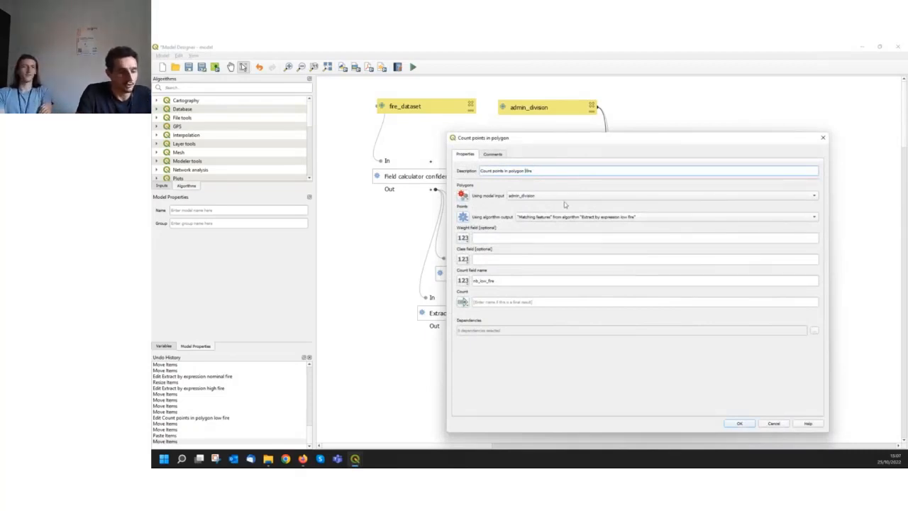
text(nominal)
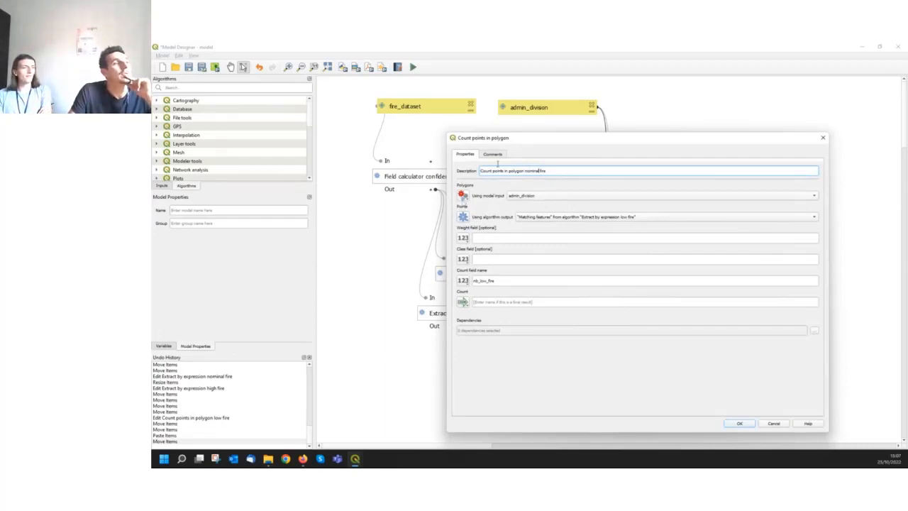
drag(545, 146, 293, 120)
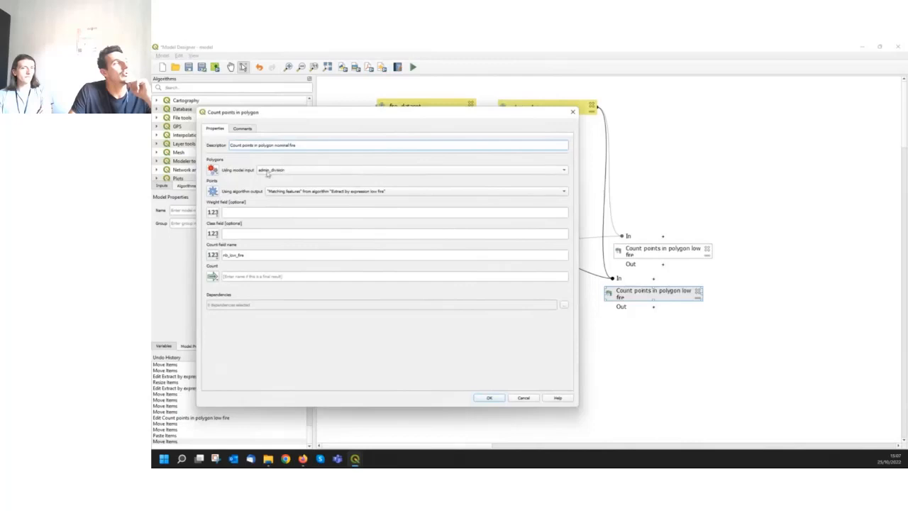
mouse_move(477, 118)
mouse_down()
mouse_move(478, 144)
mouse_move(482, 128)
mouse_up()
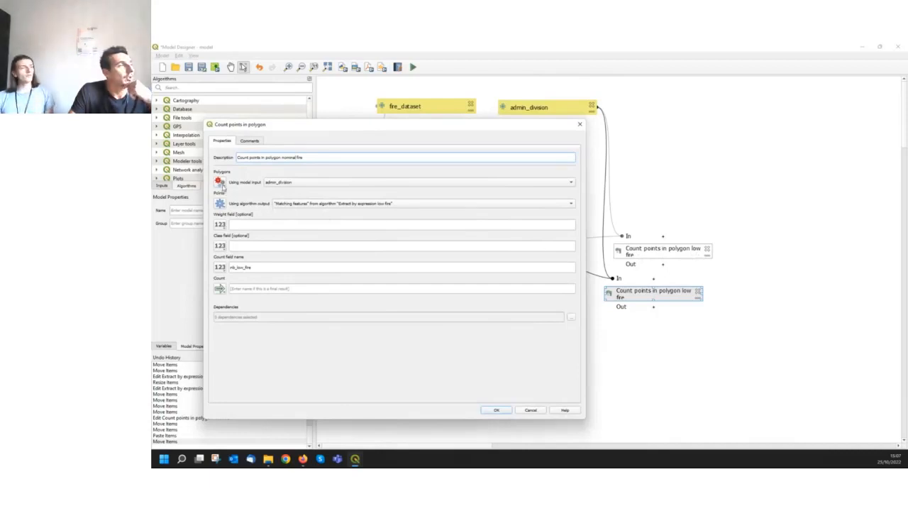
Switch the nominal fire count's polygons to an algorithm output, using Count from Count points in polygon low fire
click(221, 183)
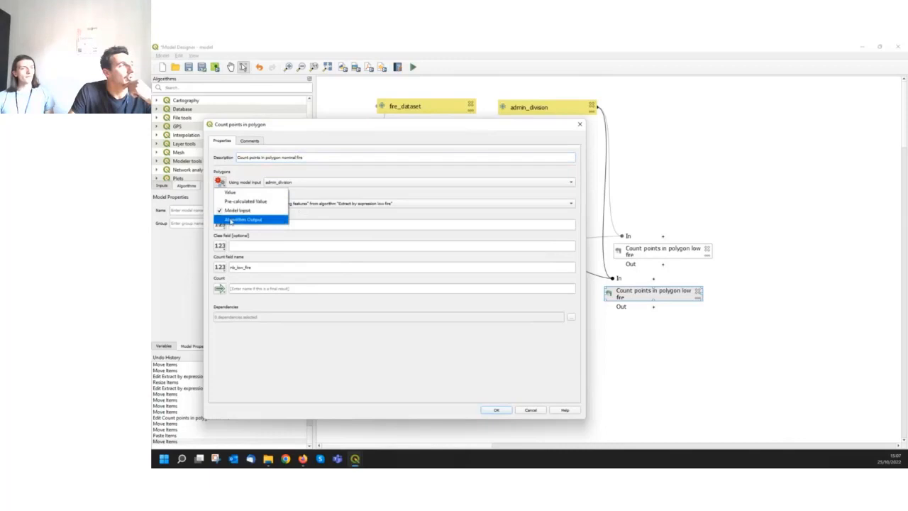
click(230, 221)
click(431, 183)
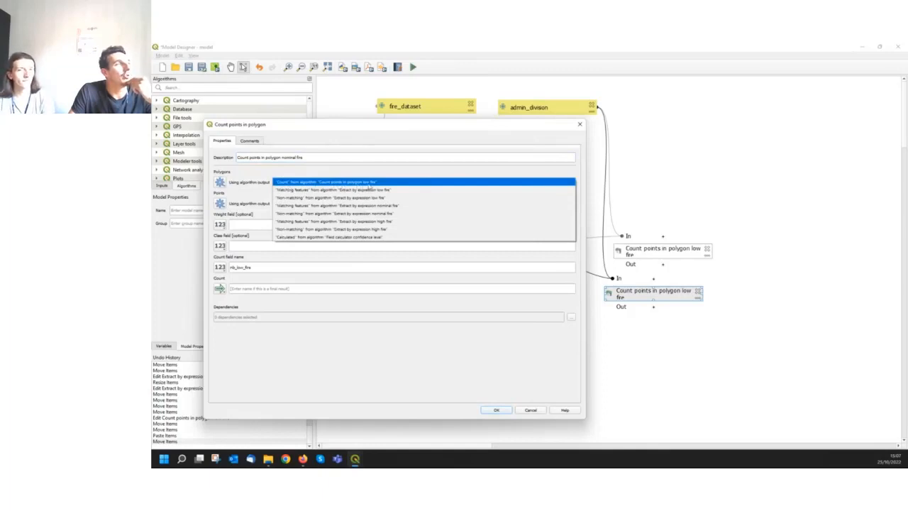
click(370, 183)
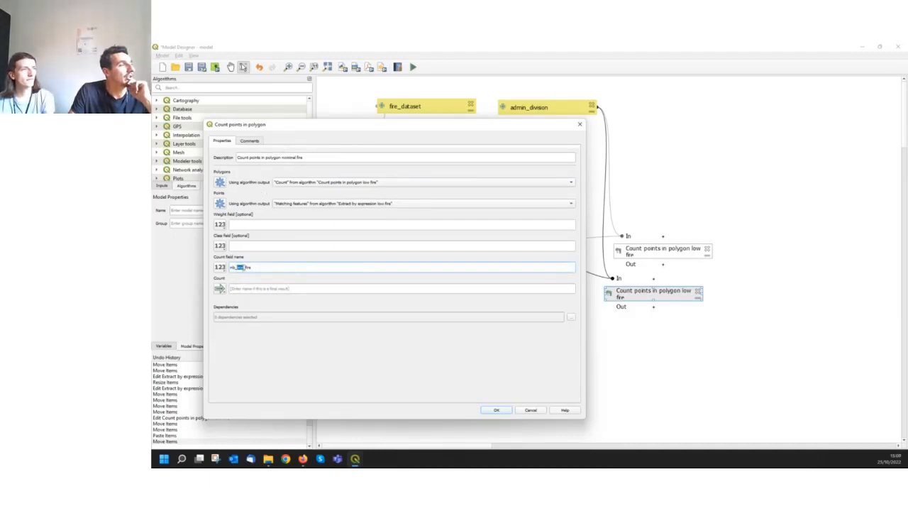
Set the nominal fire count's field name to nb_nominal_fire and apply the settings
key(BackSpace)
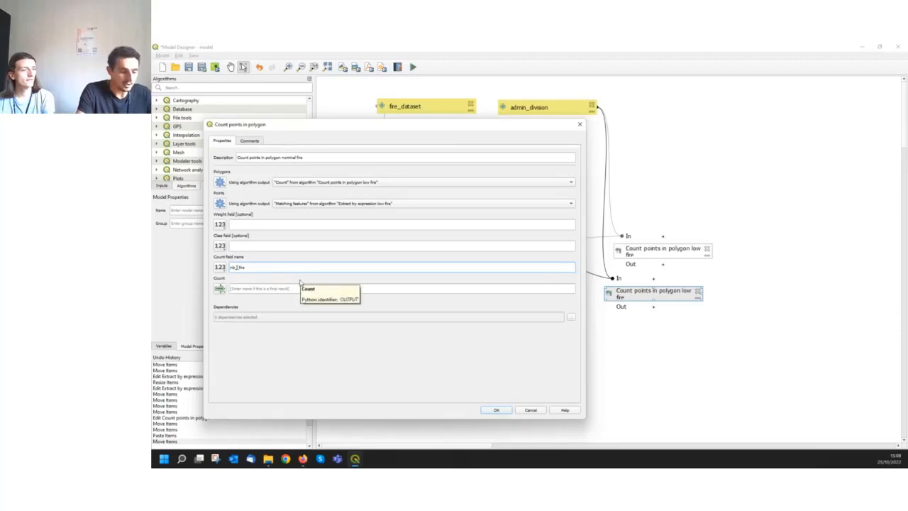
text(nominal)
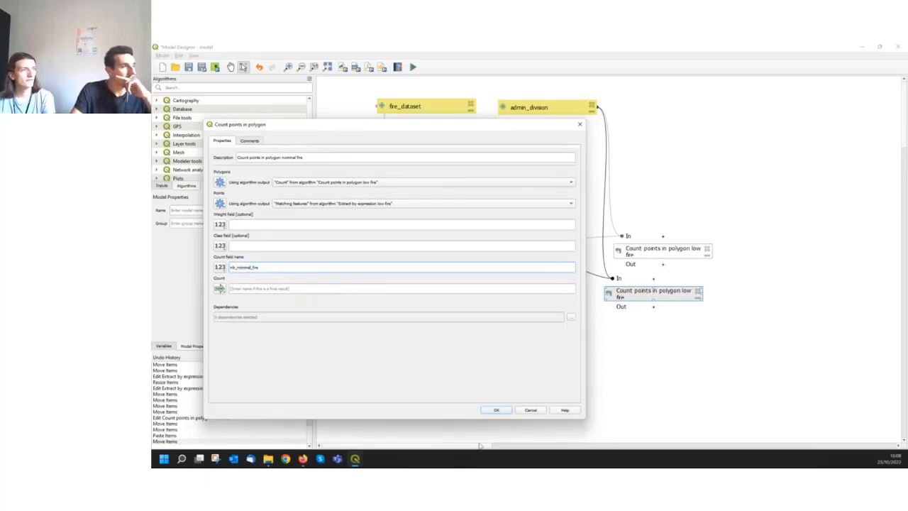
click(495, 413)
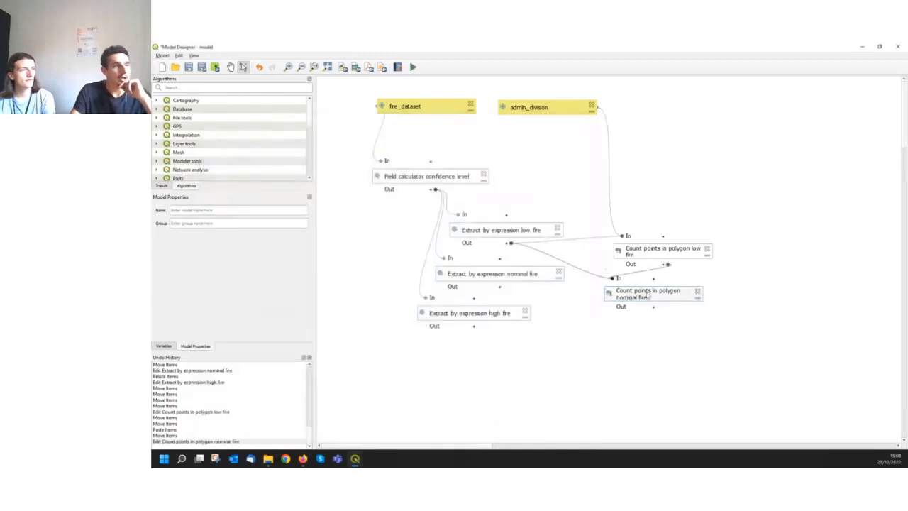
Nudge Count points in polygon nominal fire slightly down and place a pasted copy of it below
drag(648, 297, 648, 299)
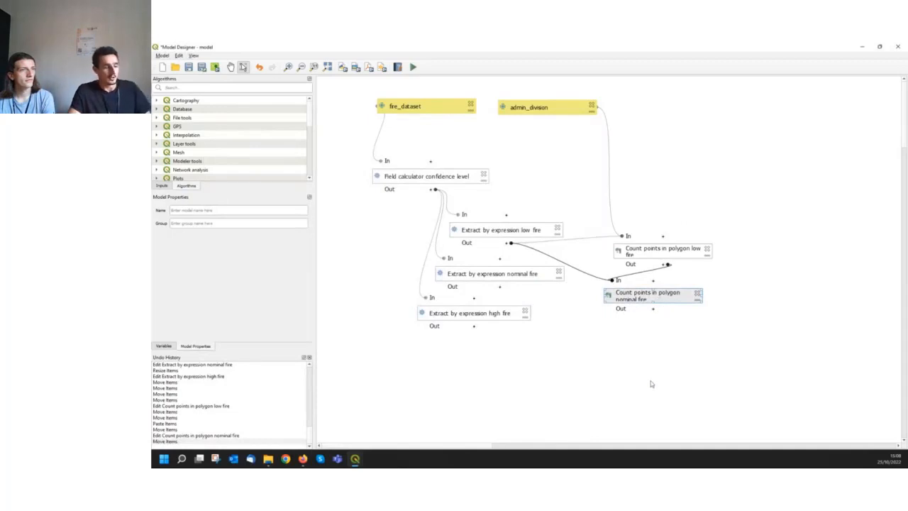
key(ctrl+v)
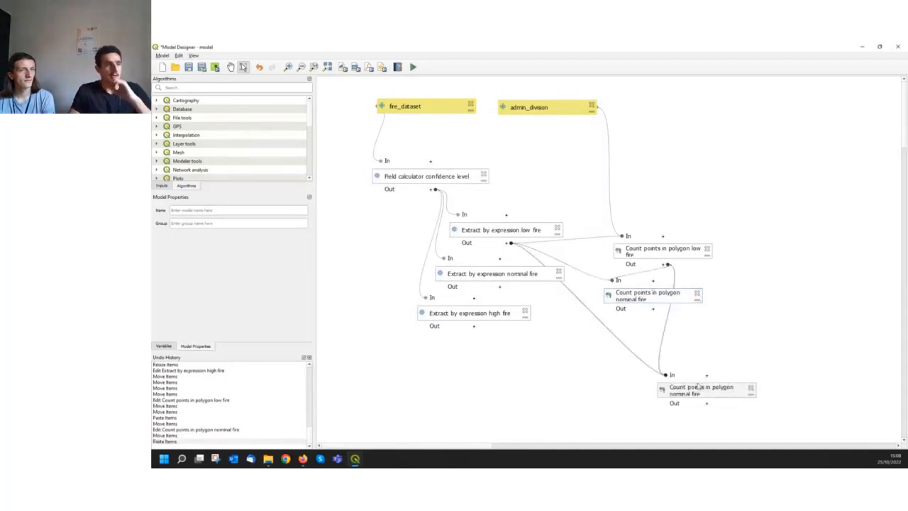
drag(697, 389, 622, 343)
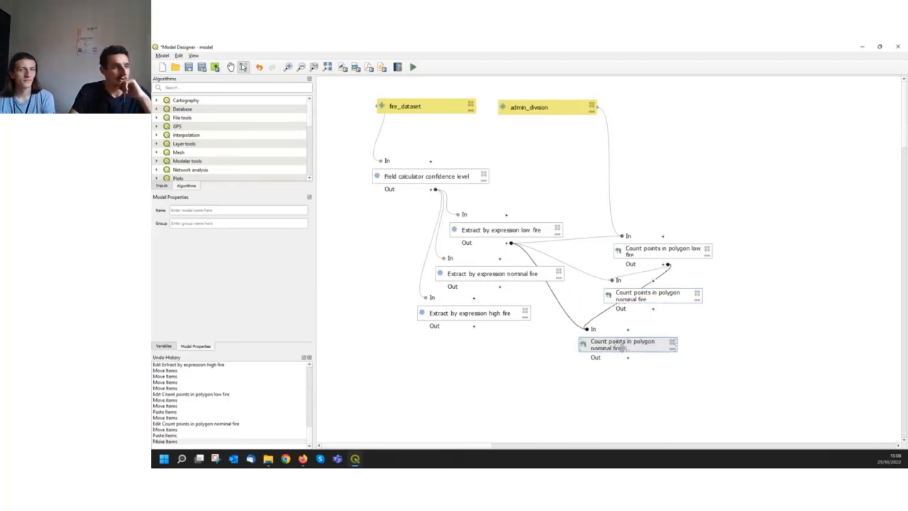
Set the lowest count copy's polygons to Count from Count points in polygon nominal fire
double_click(623, 344)
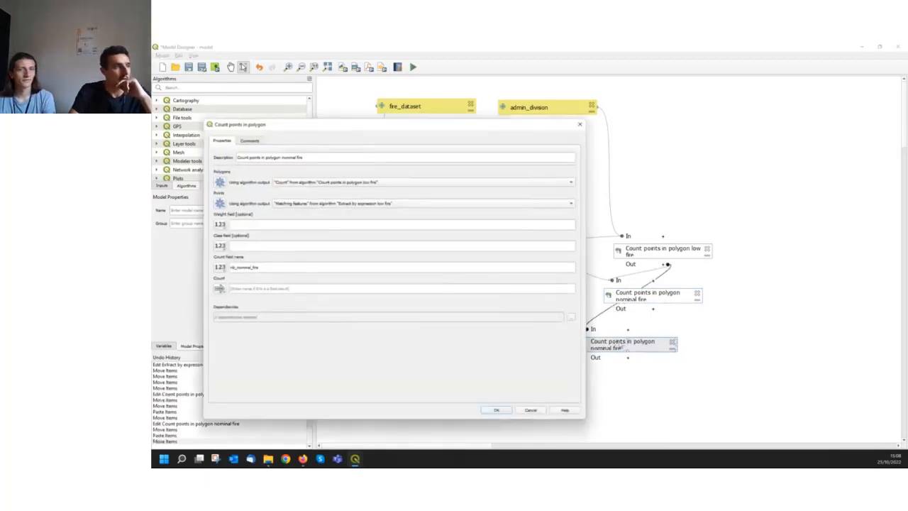
click(373, 182)
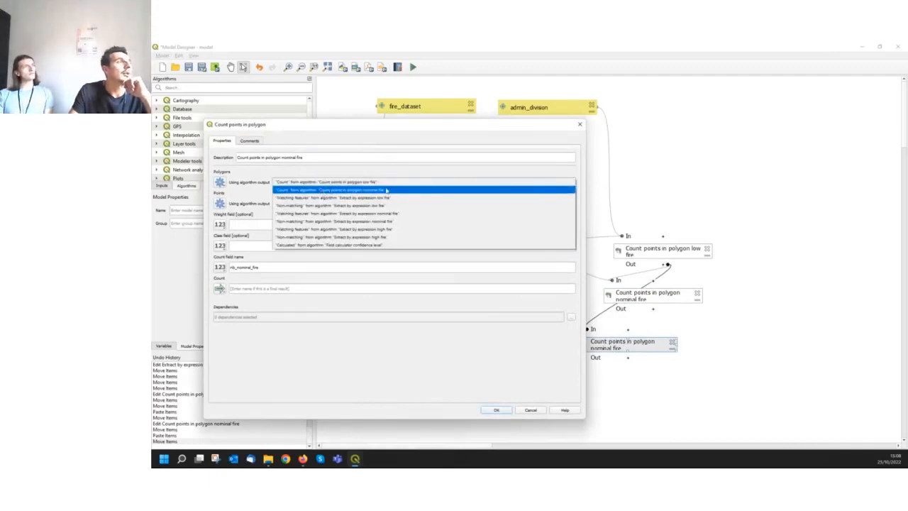
click(368, 191)
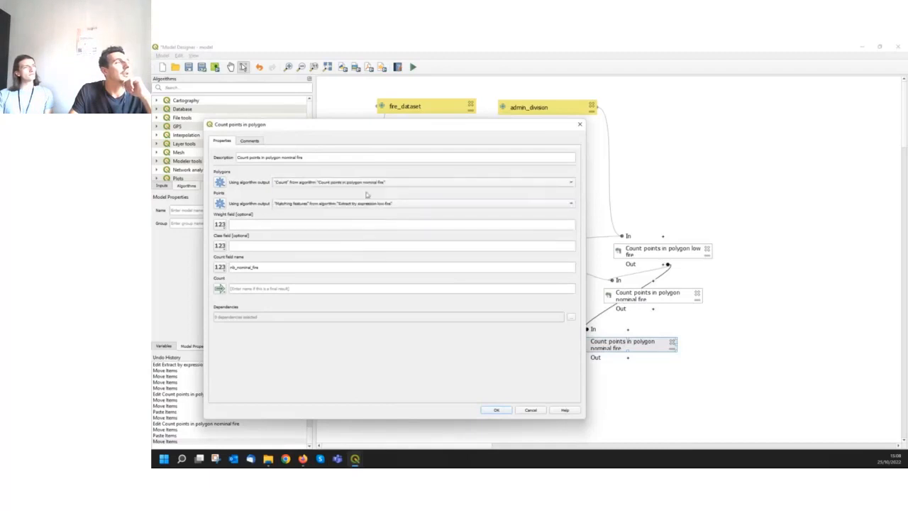
Set the copy's points to Matching features from Extract by expression nominal fire and its description to Count points in polygon high fire
click(366, 205)
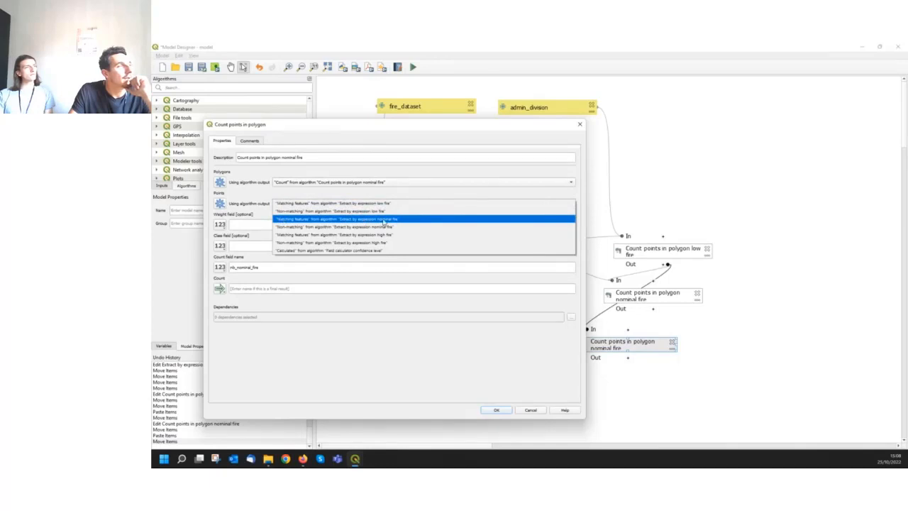
click(383, 221)
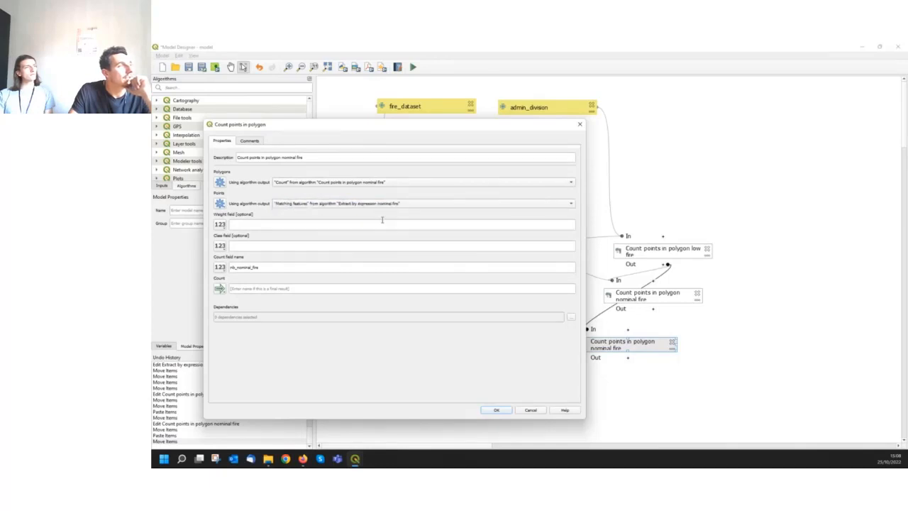
click(252, 266)
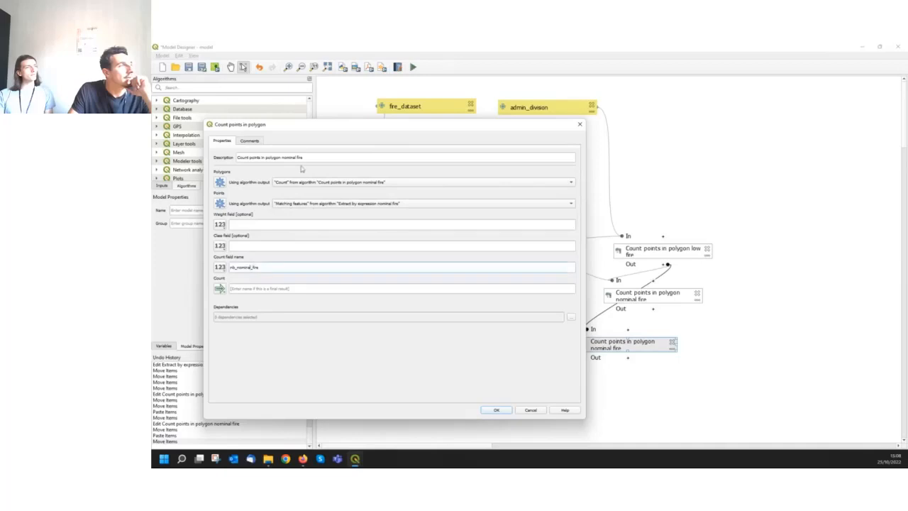
drag(288, 156, 282, 157)
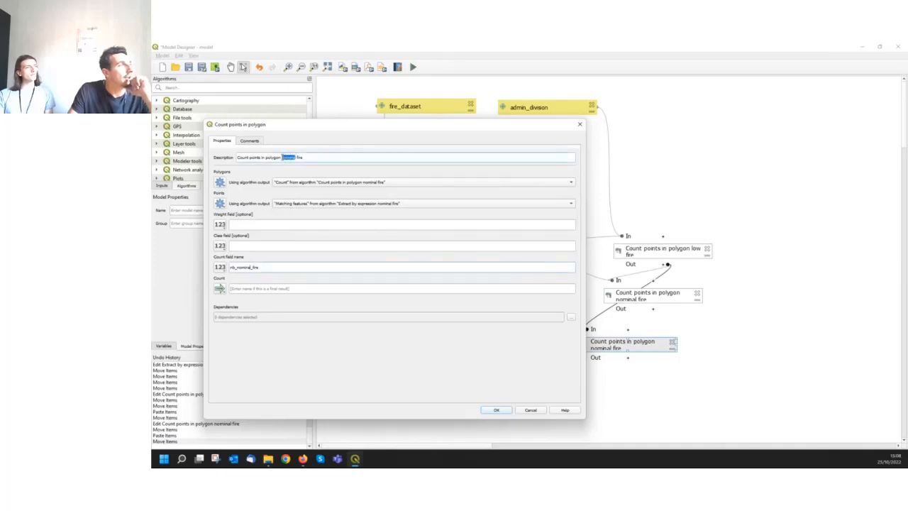
key(BackSpace)
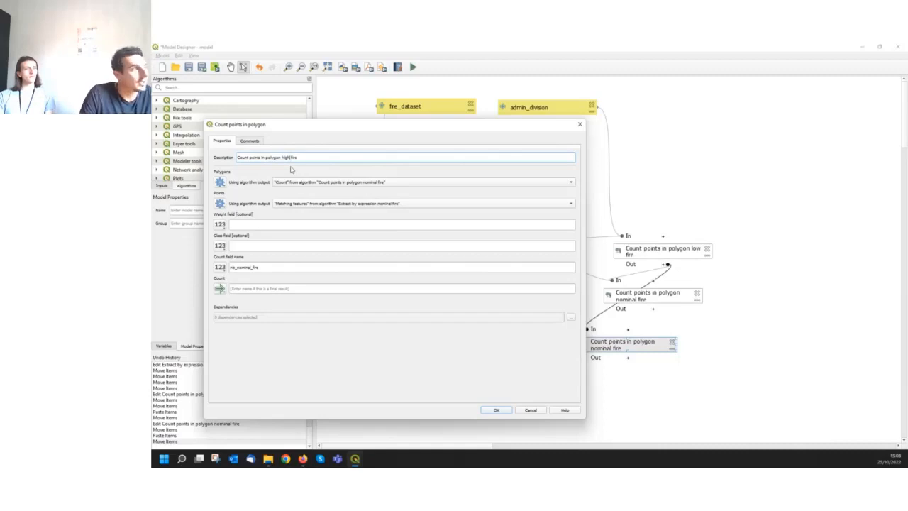
Set the high fire count's count field name to nb_high_fire
click(246, 268)
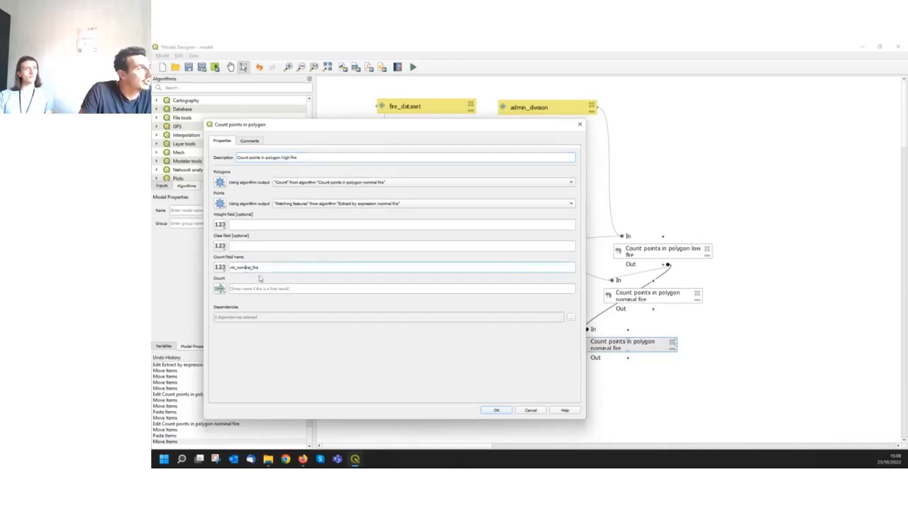
key(BackSpace)
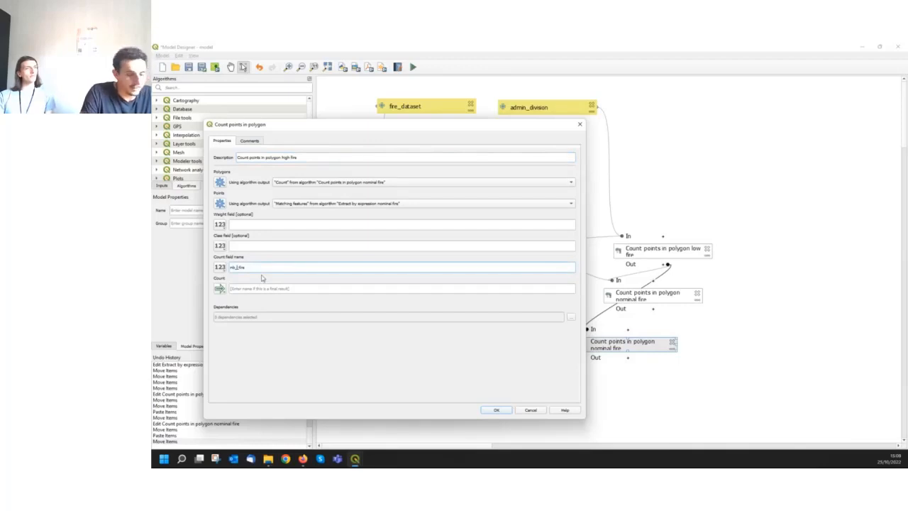
text(high)
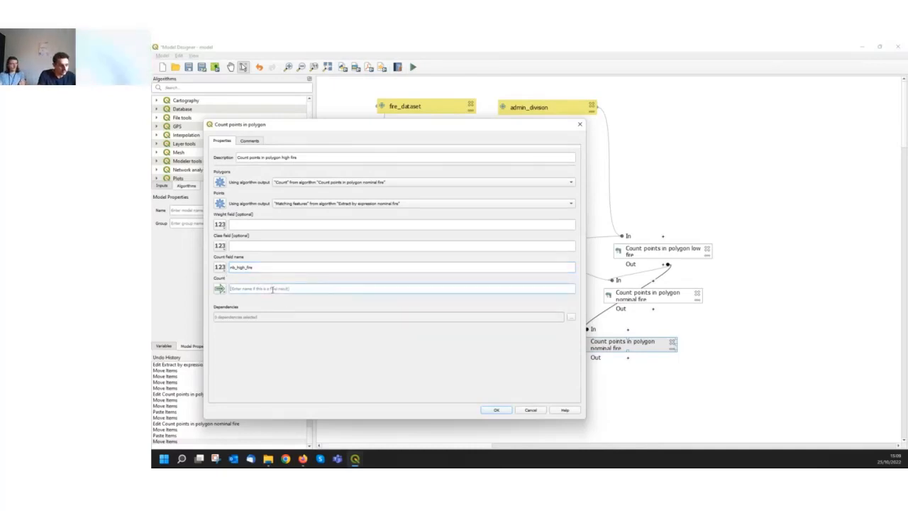
Name the high fire count's final output count fire in admin and apply the settings
text(col)
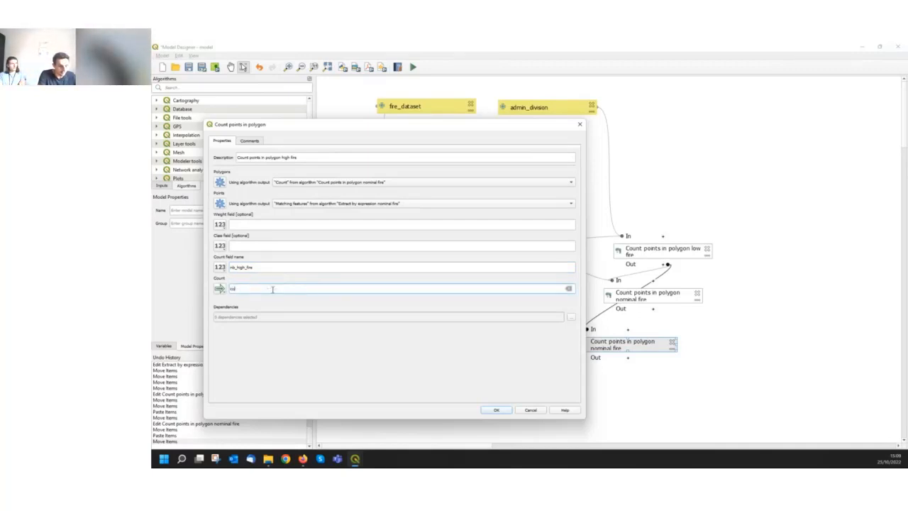
text(nt )
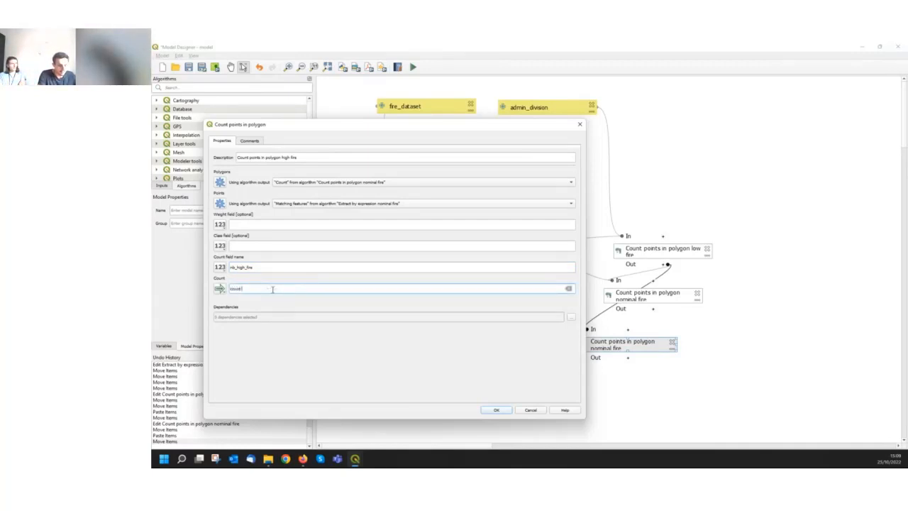
text(poi)
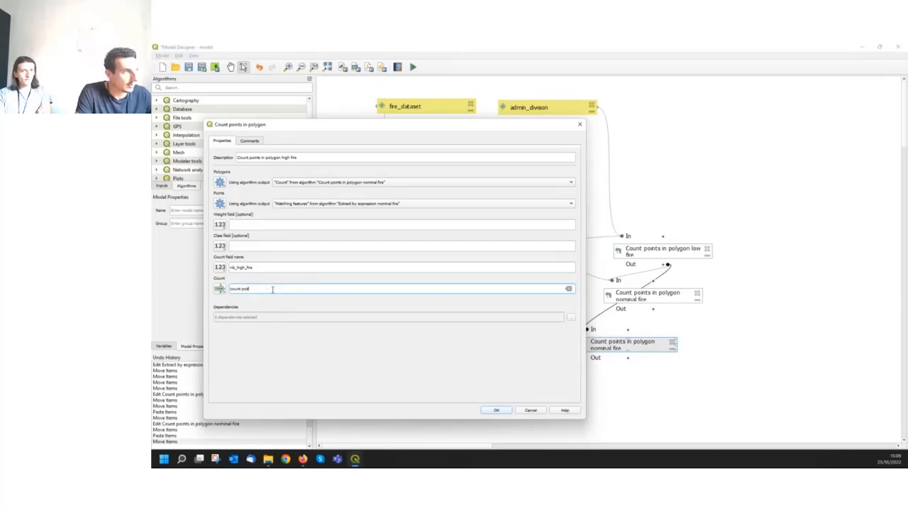
text(.f)
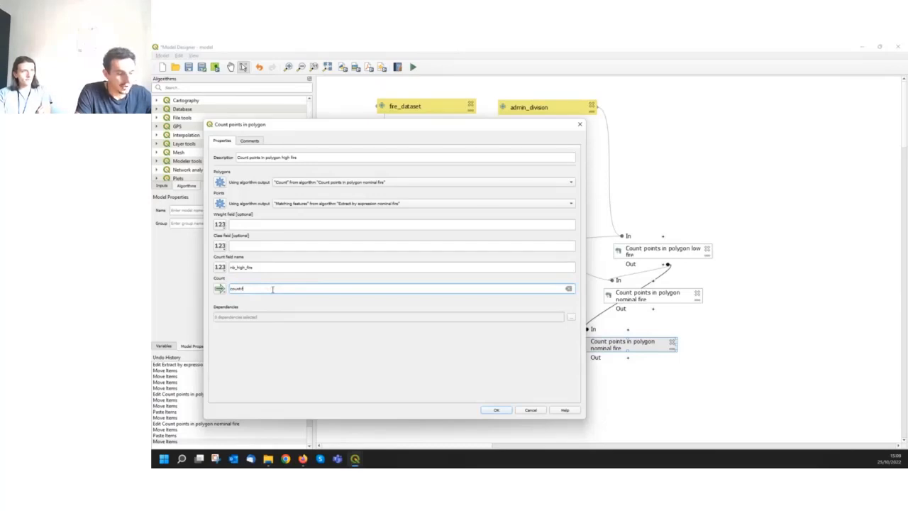
text(ire in admin)
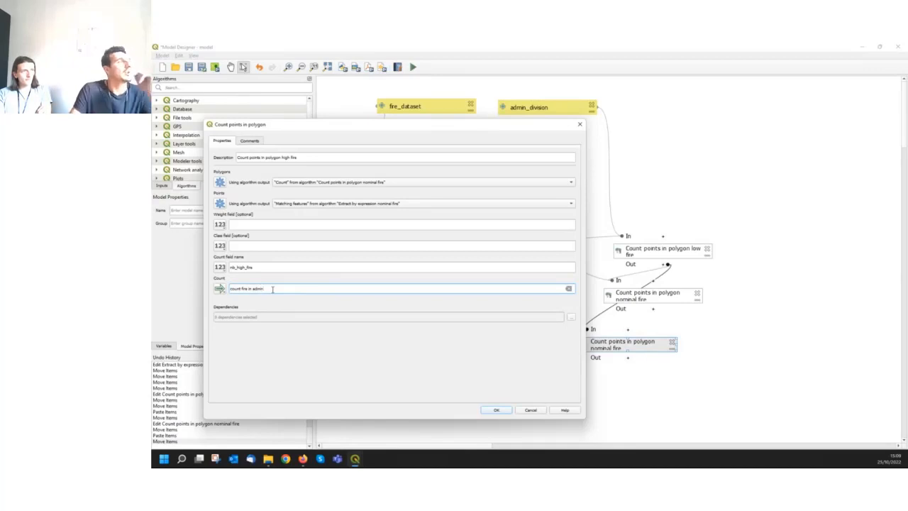
click(499, 411)
Place the count fire in admin output below the high fire count and widen the three count boxes to fit their names on one line
drag(731, 367, 672, 399)
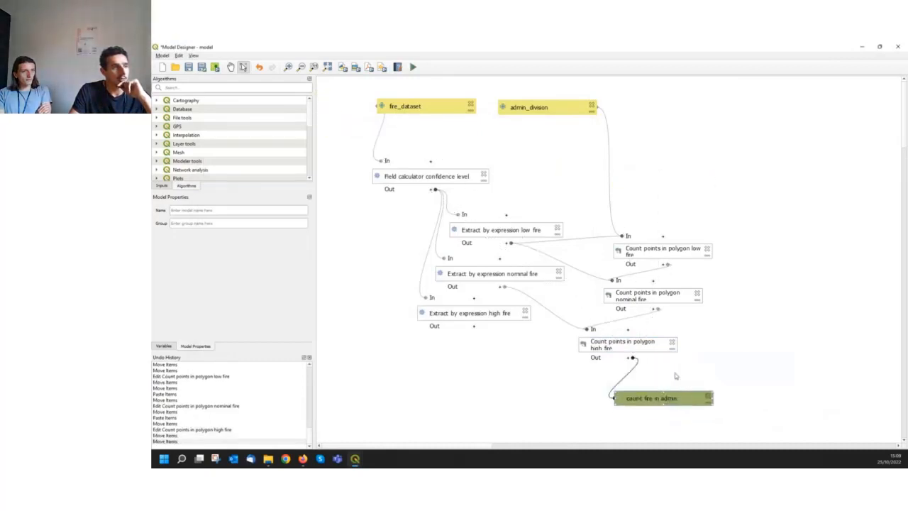
drag(676, 350, 704, 345)
click(700, 297)
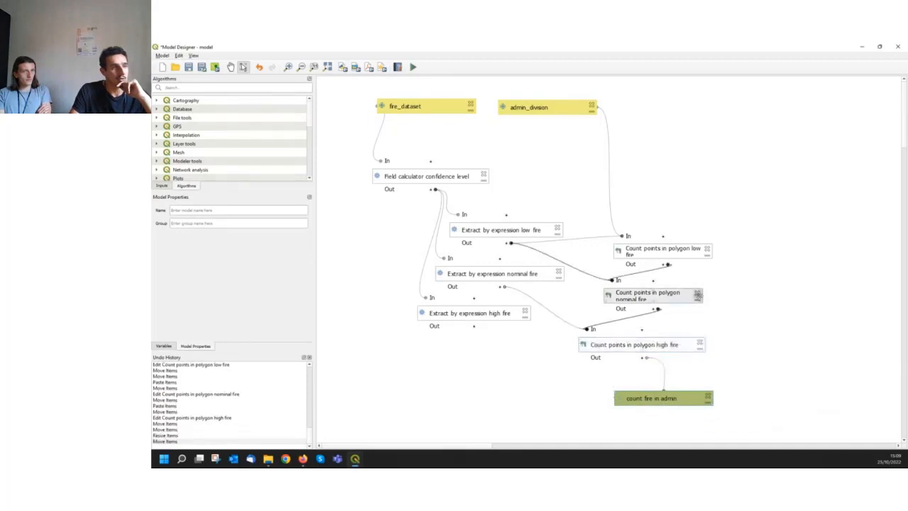
drag(703, 299, 742, 301)
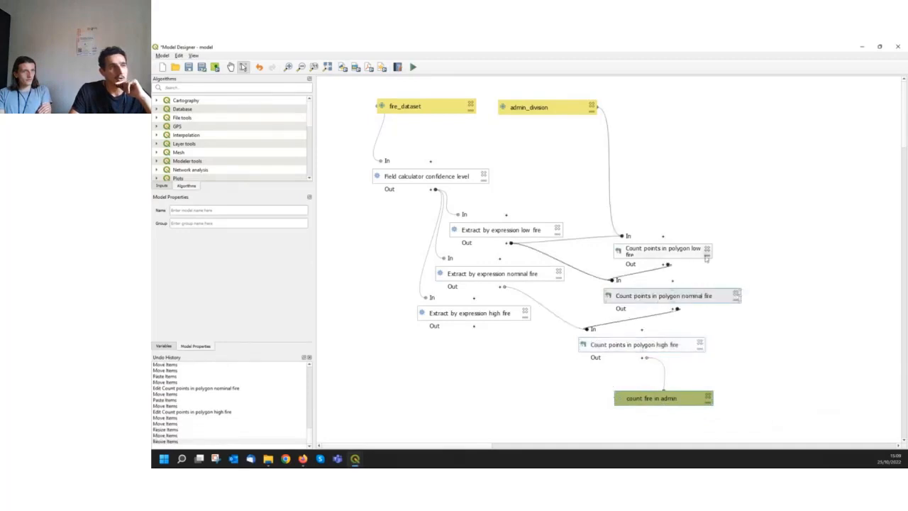
click(689, 250)
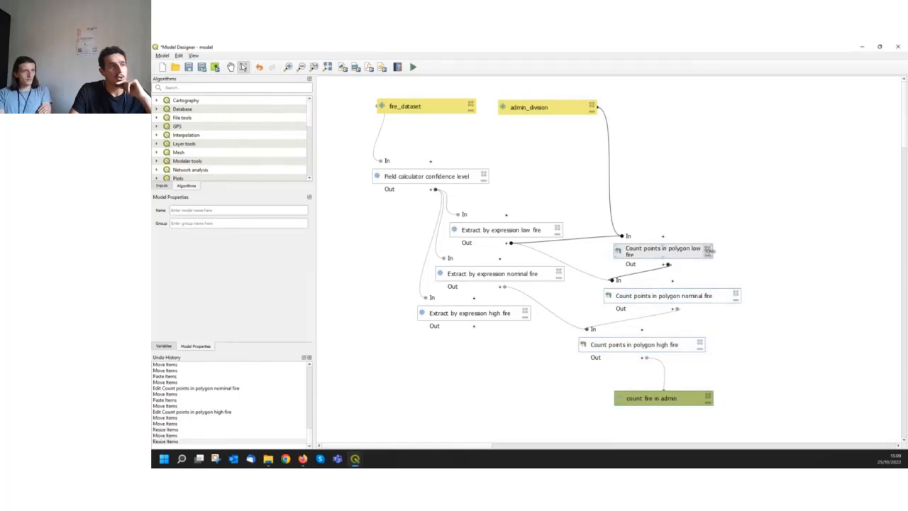
drag(709, 251, 738, 251)
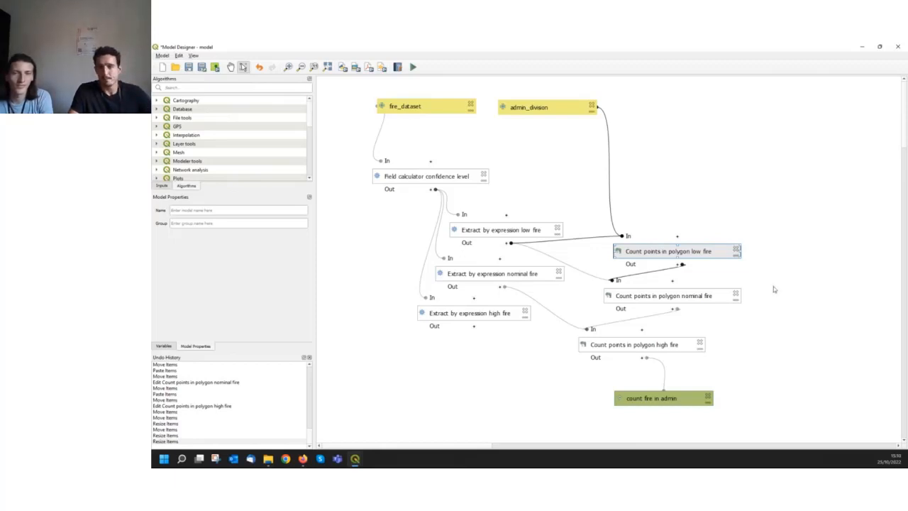
drag(686, 398, 693, 399)
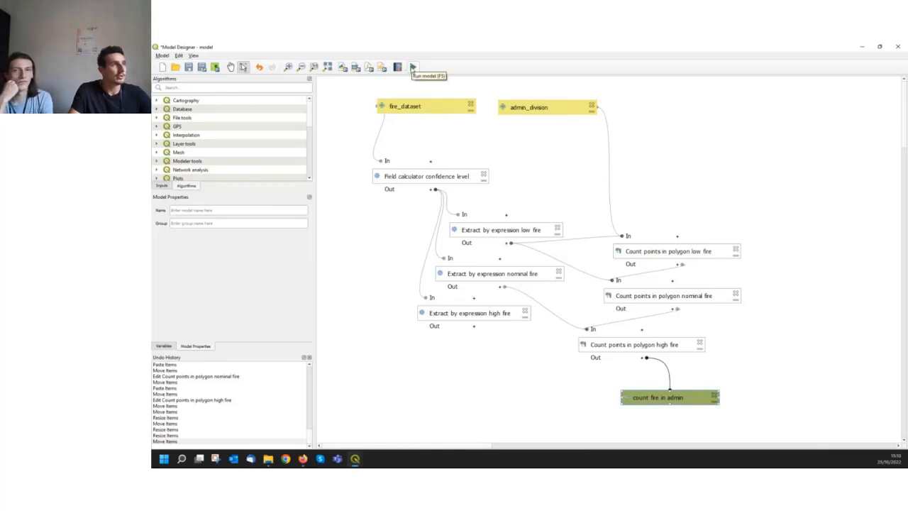
Run the model on bra_adm1 and braz_fire_archive_M-61_295688 with a temporary output layer, review the log and close the dialog
click(413, 68)
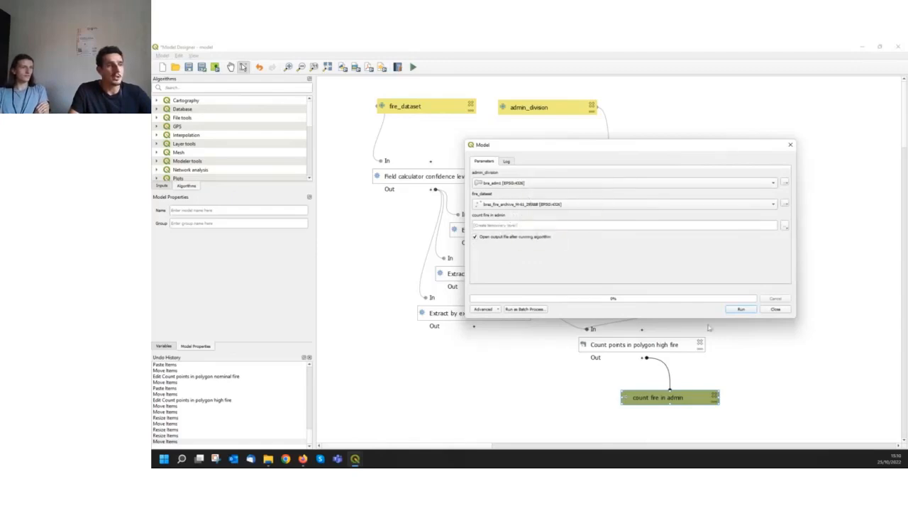
click(741, 310)
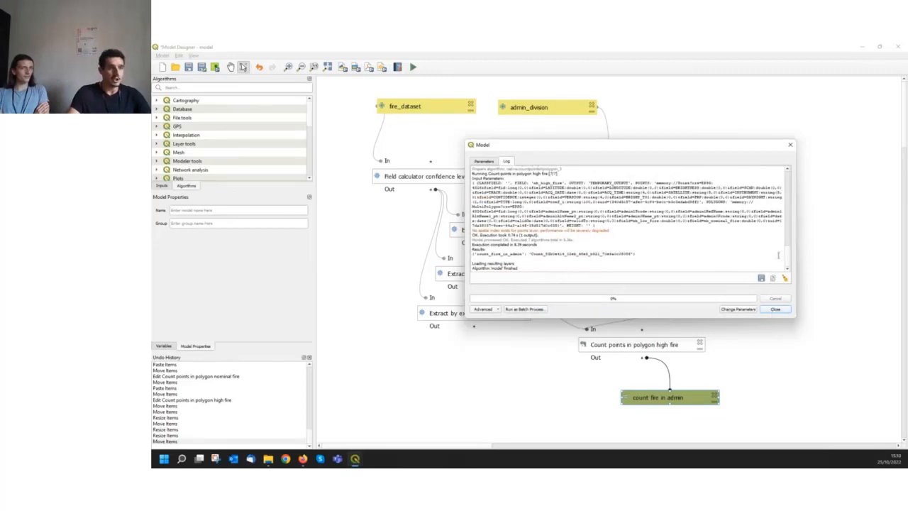
scroll(510, 244, up, 6)
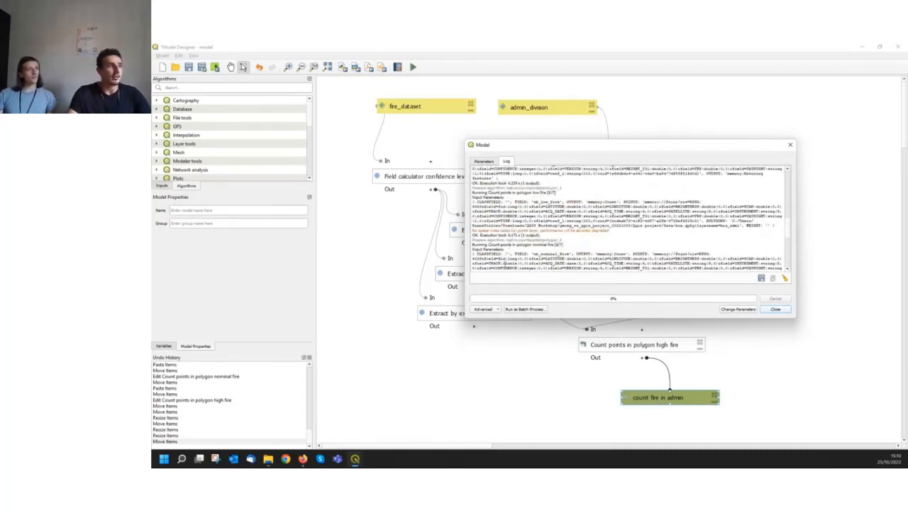
scroll(503, 263, up, 1)
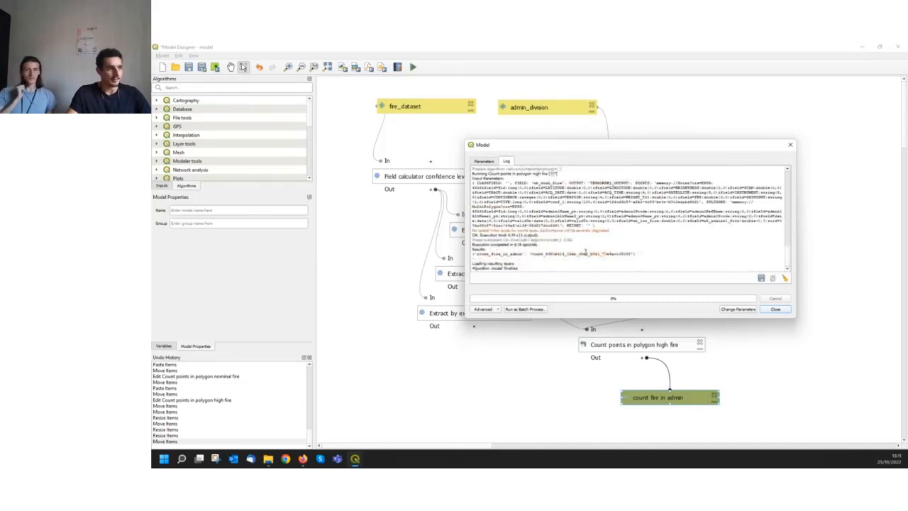
click(775, 310)
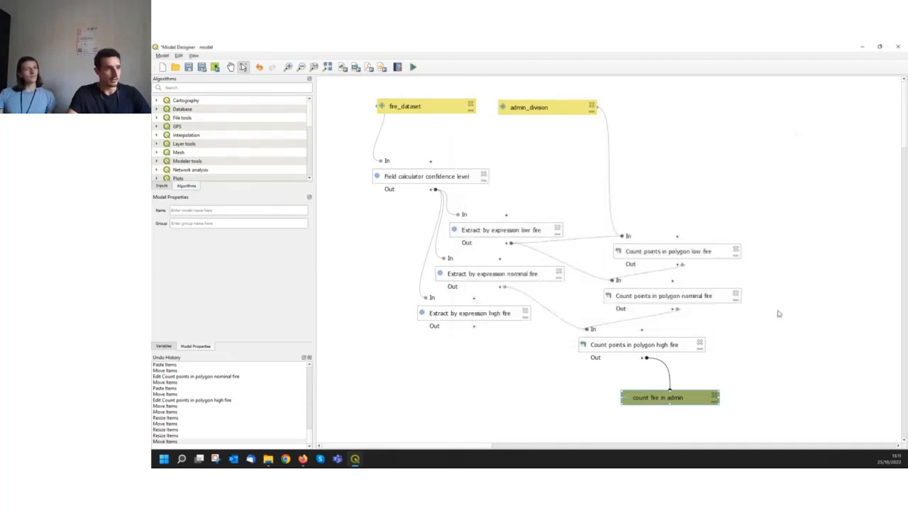
Switch to the main QGIS project window and open the attribute table of the count fire in admin layer
mouse_move(355, 460)
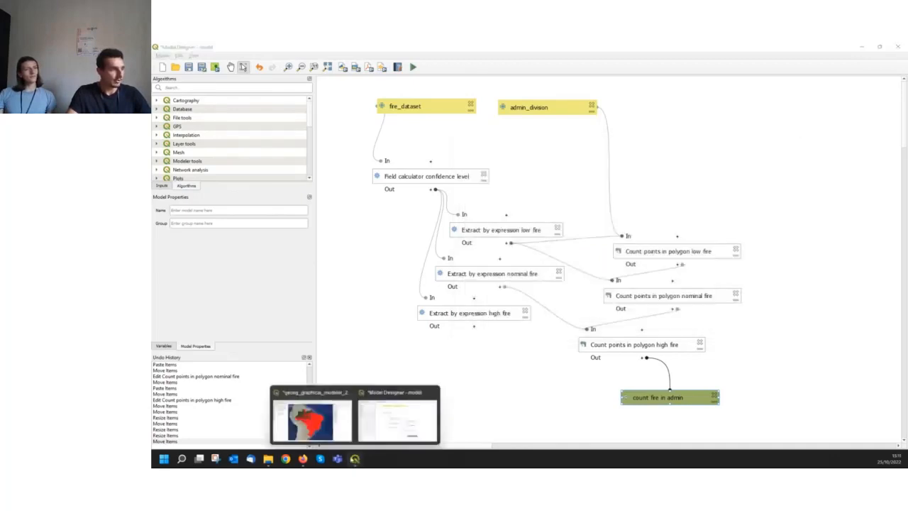
click(329, 420)
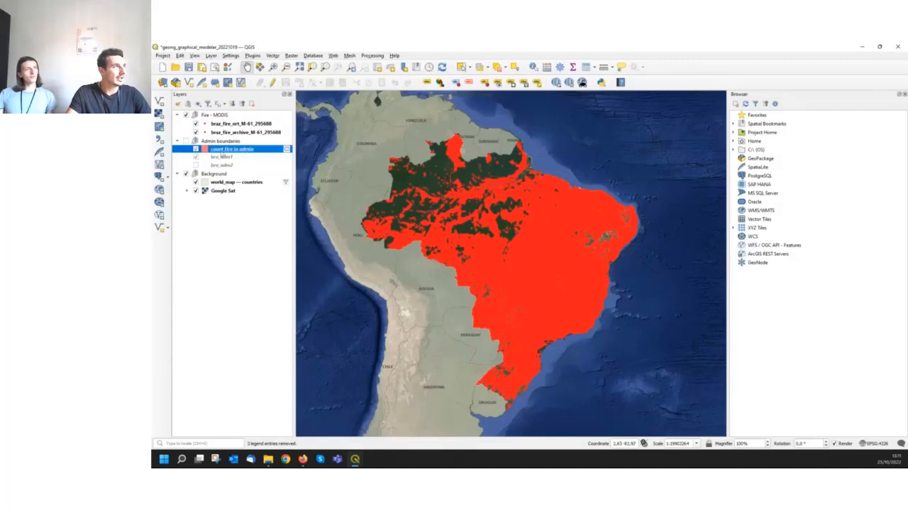
right_click(251, 150)
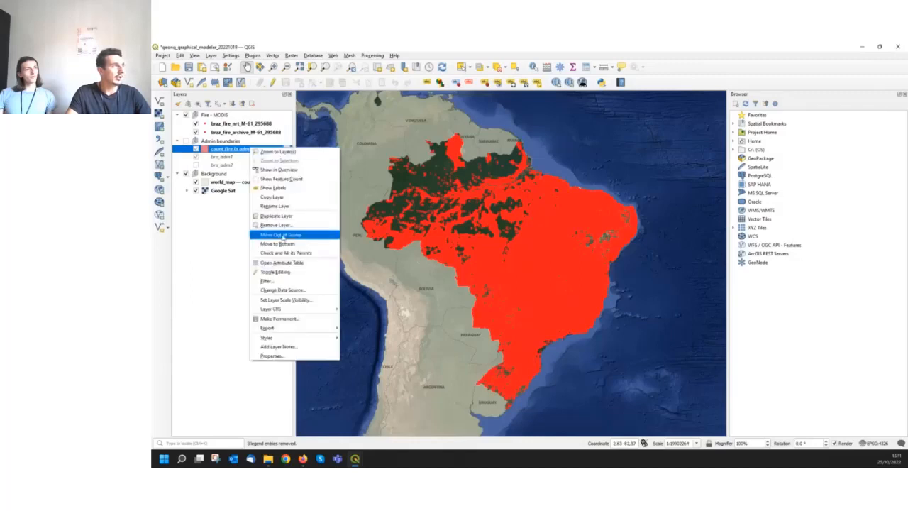
click(287, 264)
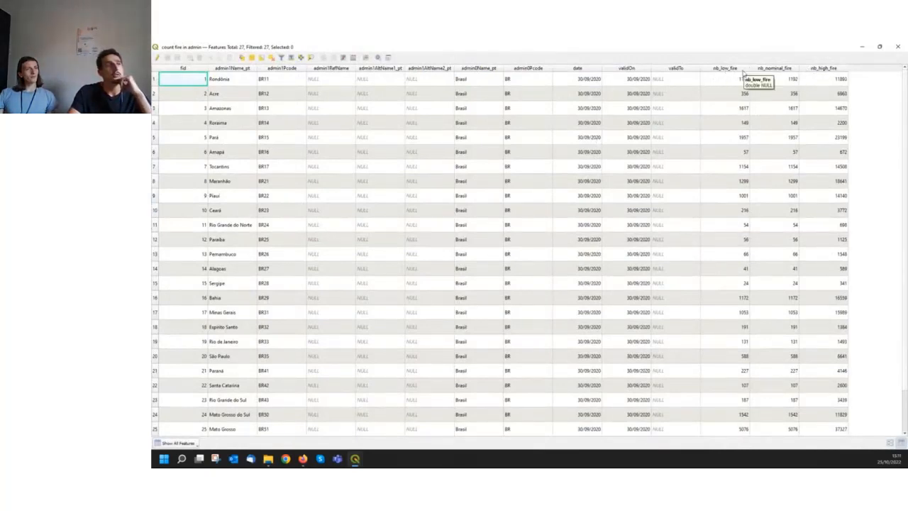
Compare the fire counts per division by sorting on nb_nominal_fire and nb_high_fire in turn, and close the attribute table
click(772, 68)
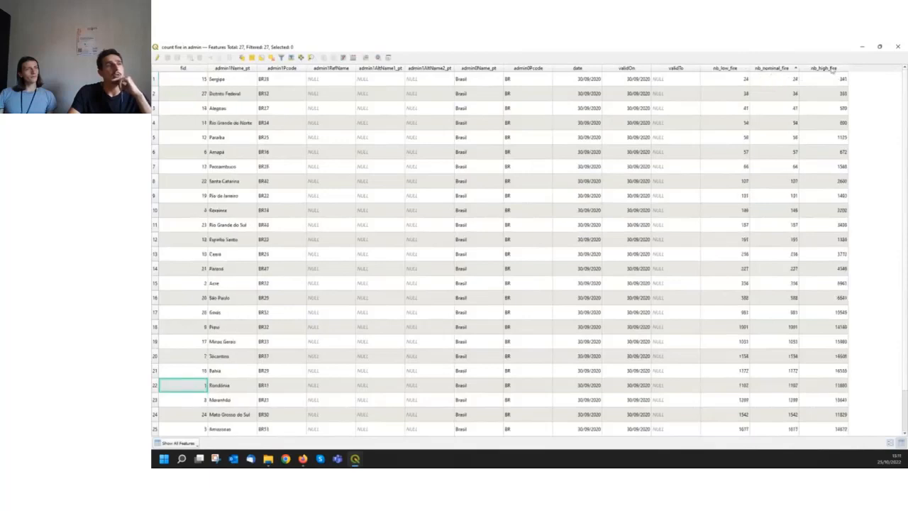
click(833, 68)
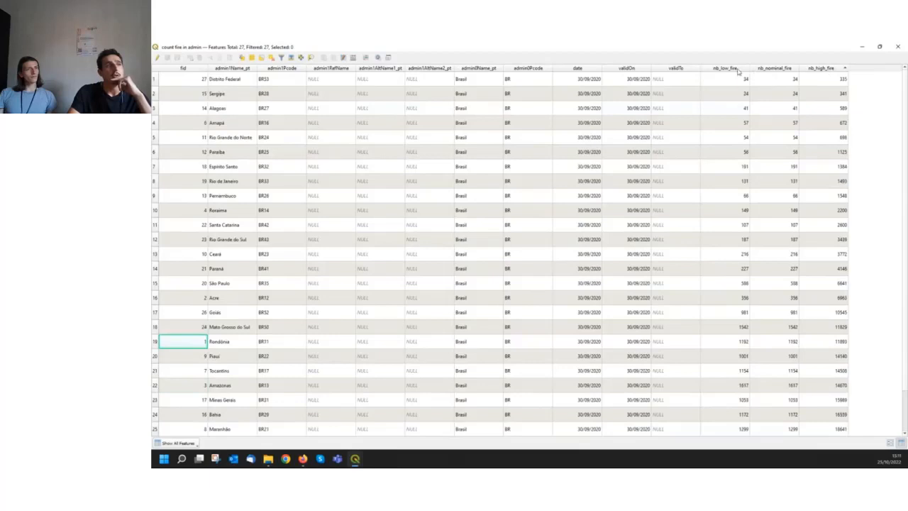
click(774, 68)
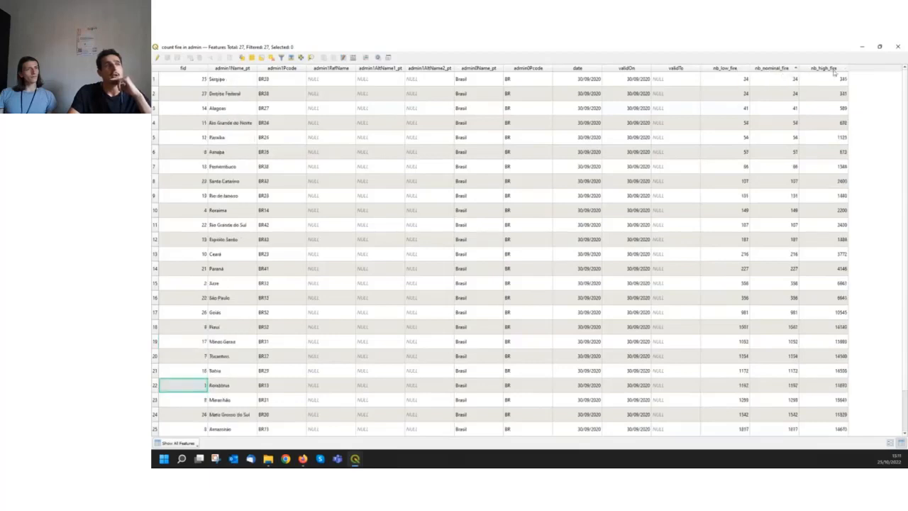
click(834, 69)
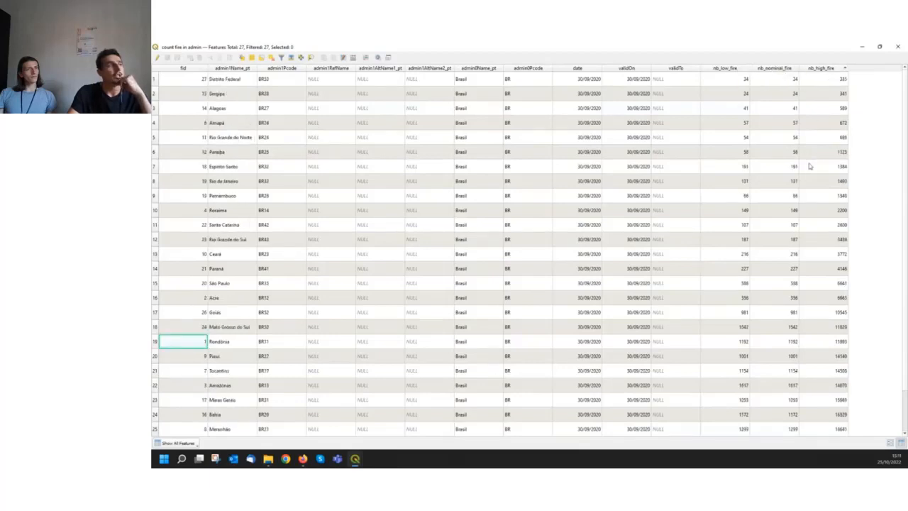
scroll(782, 242, down, 1)
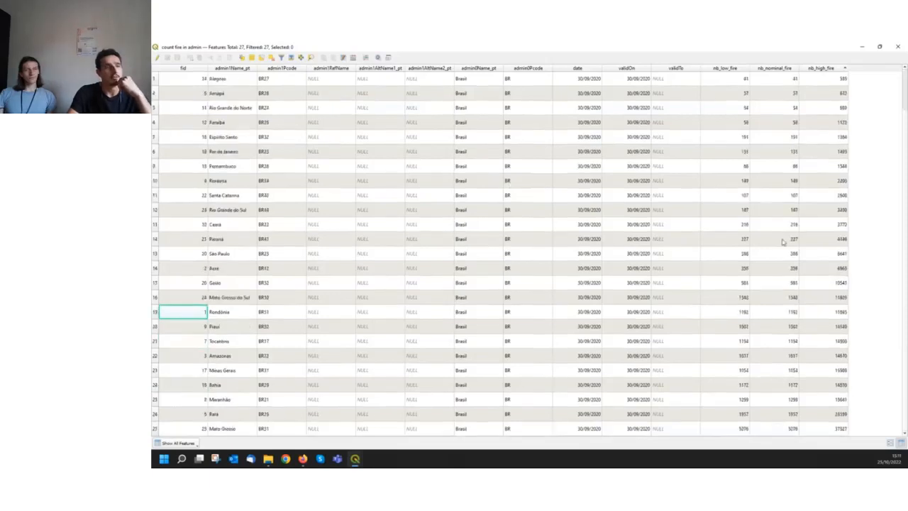
scroll(788, 241, up, 1)
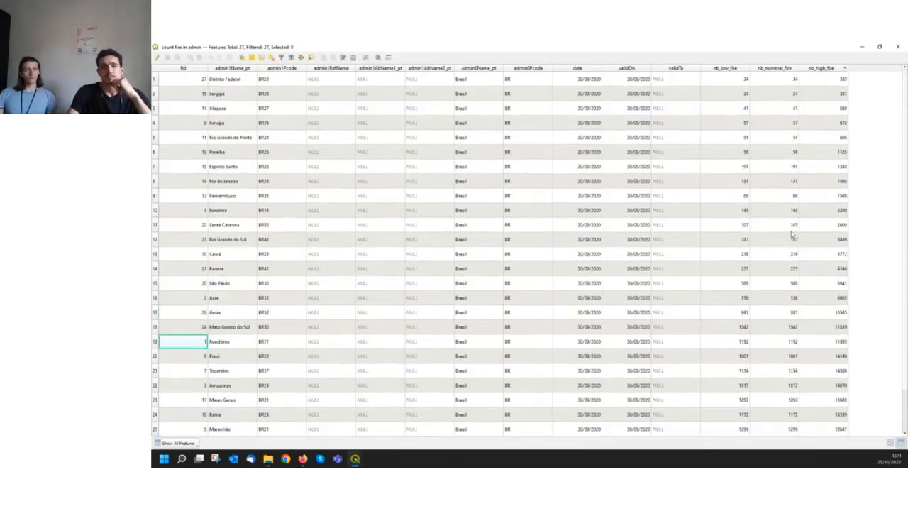
click(897, 47)
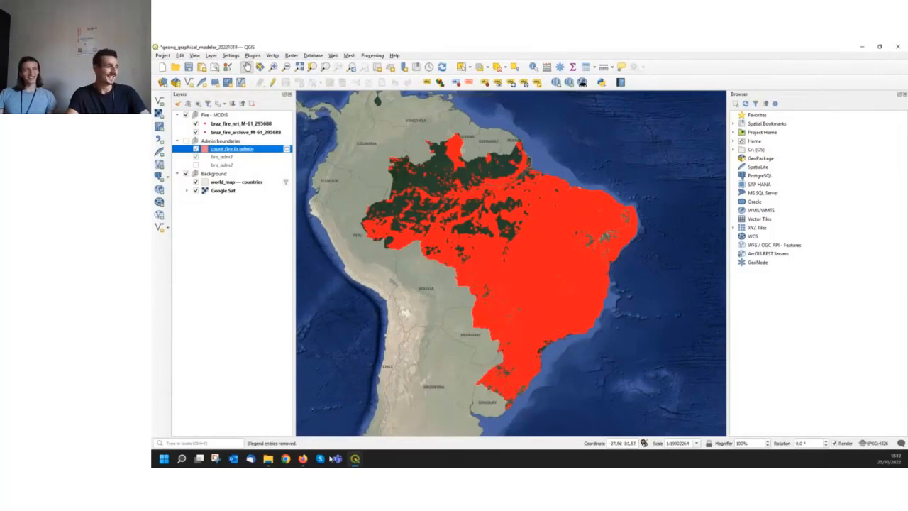
Switch to the Model Designer window and check the workshop's Step 1 instructions for managing data confidence in the browser
mouse_move(355, 459)
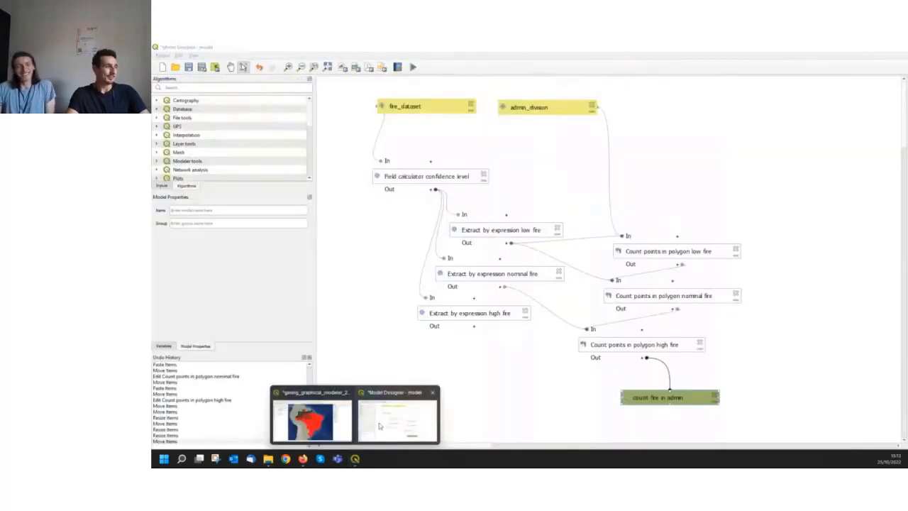
click(383, 424)
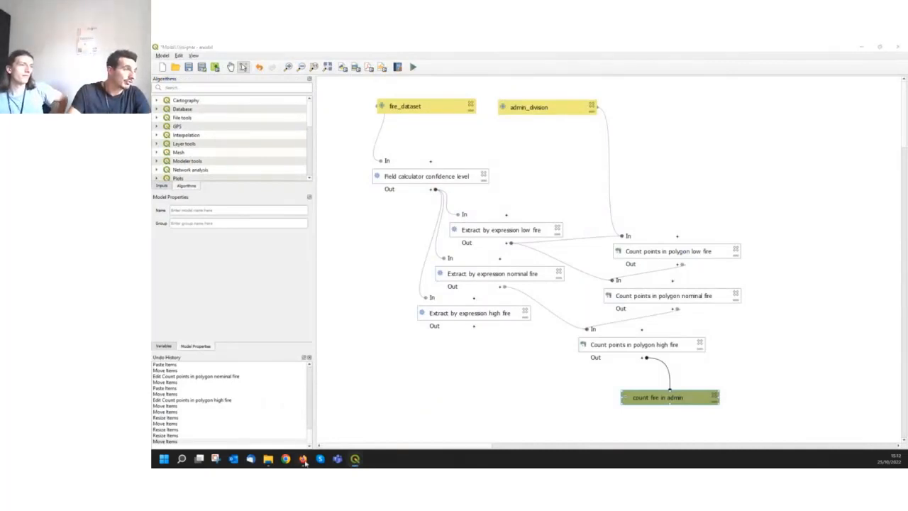
mouse_move(303, 460)
click(213, 428)
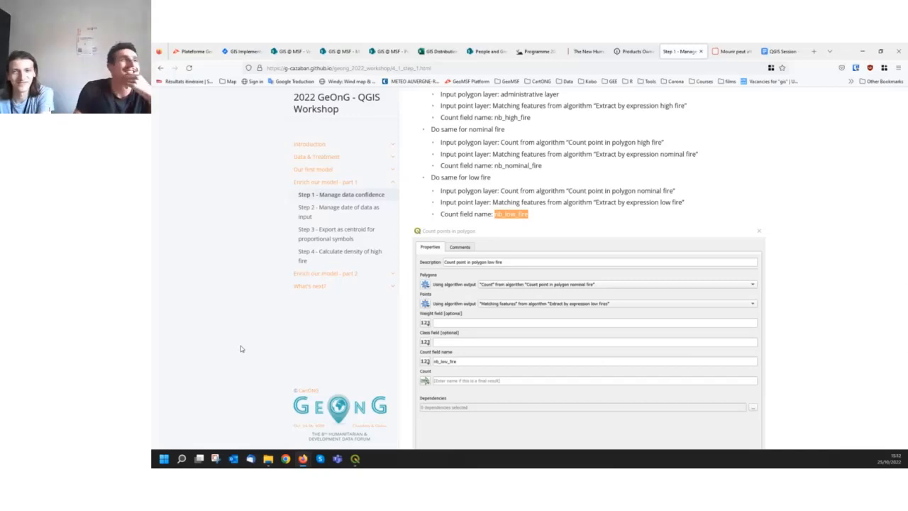
click(865, 50)
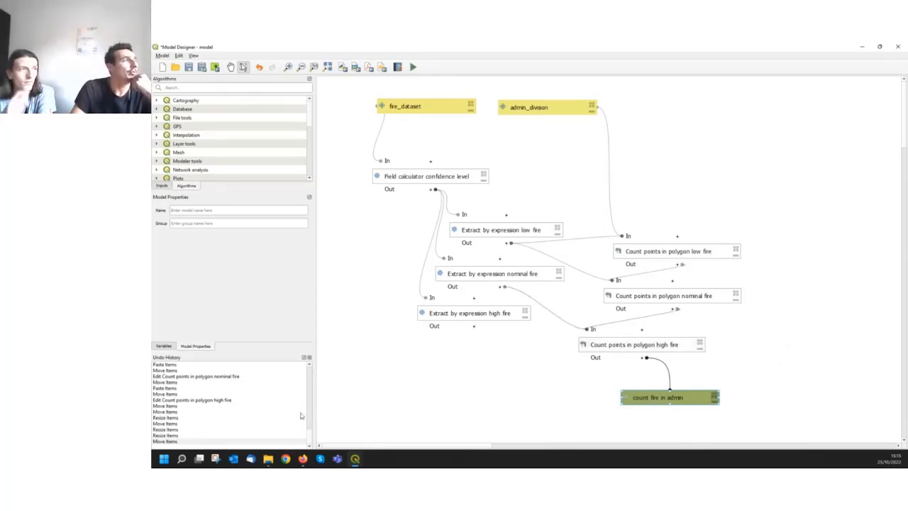
Add a mandatory Datetime input named Date To with type Date and place it beside the admin_division input
click(167, 186)
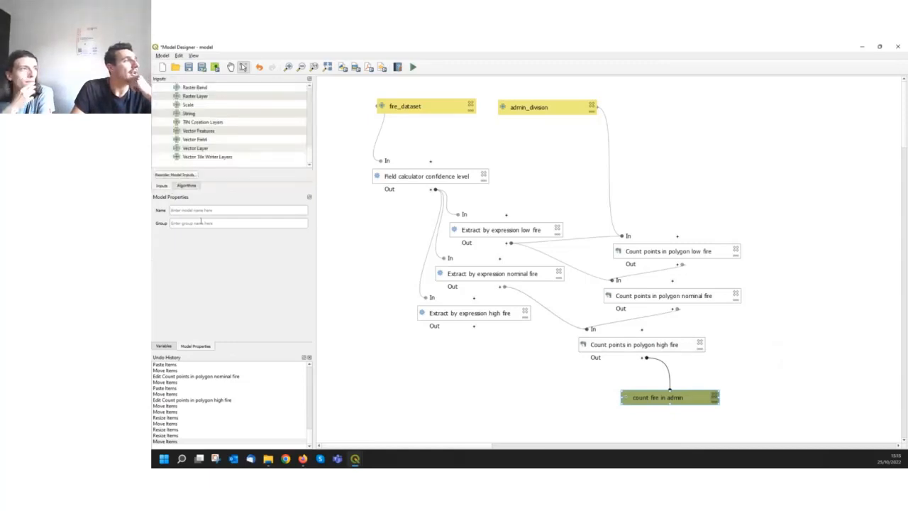
scroll(221, 149, up, 6)
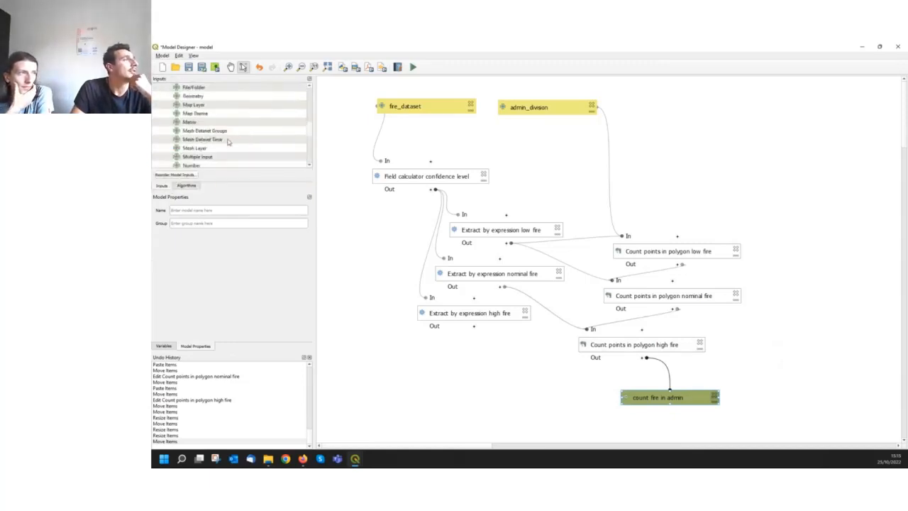
scroll(228, 142, up, 3)
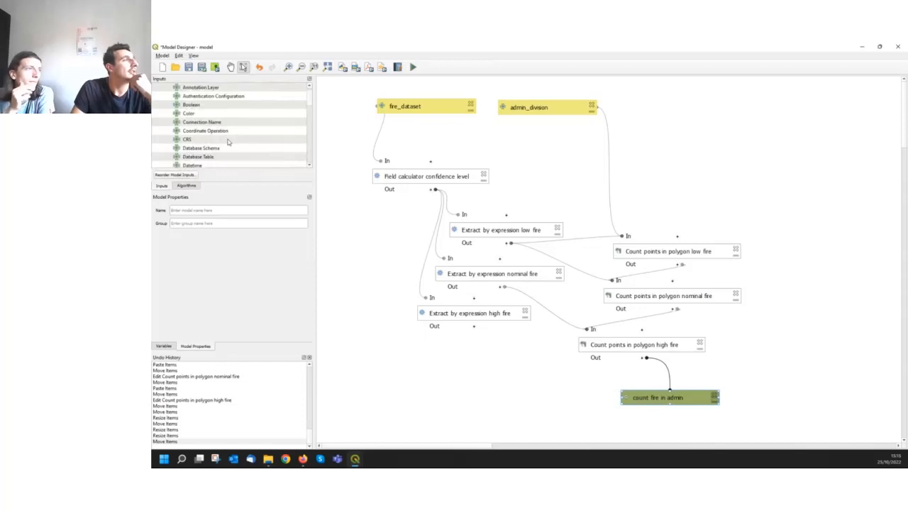
scroll(227, 142, down, 1)
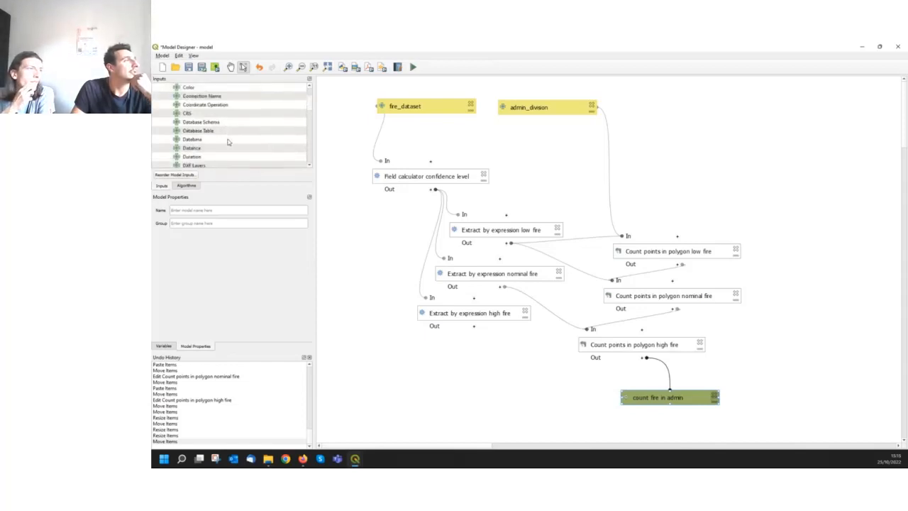
click(235, 142)
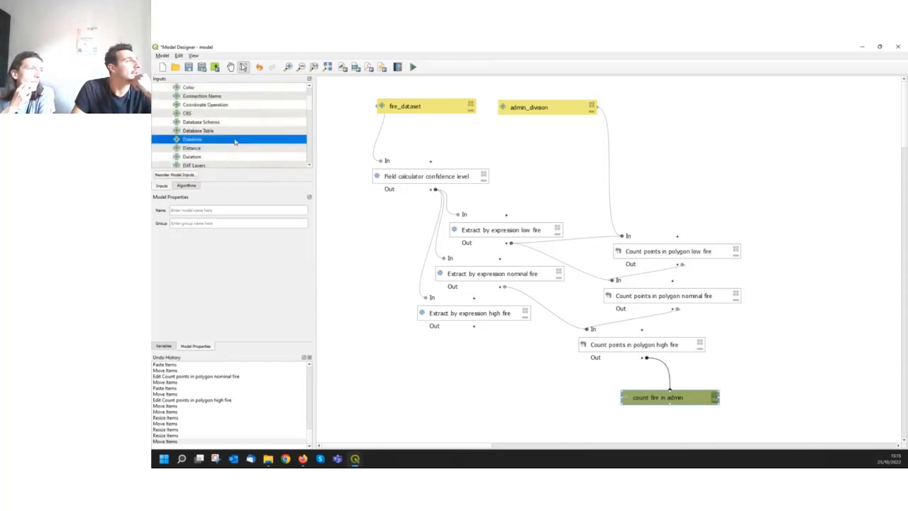
double_click(190, 144)
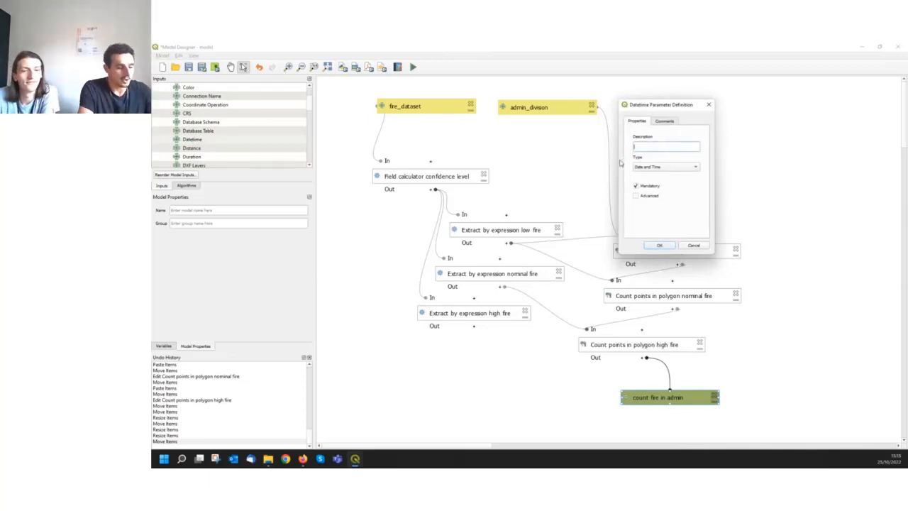
text(a)
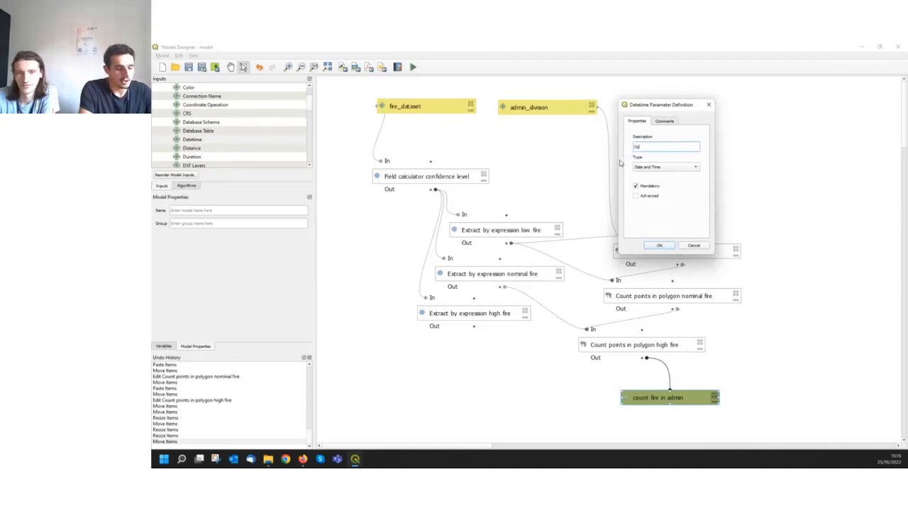
text(te To)
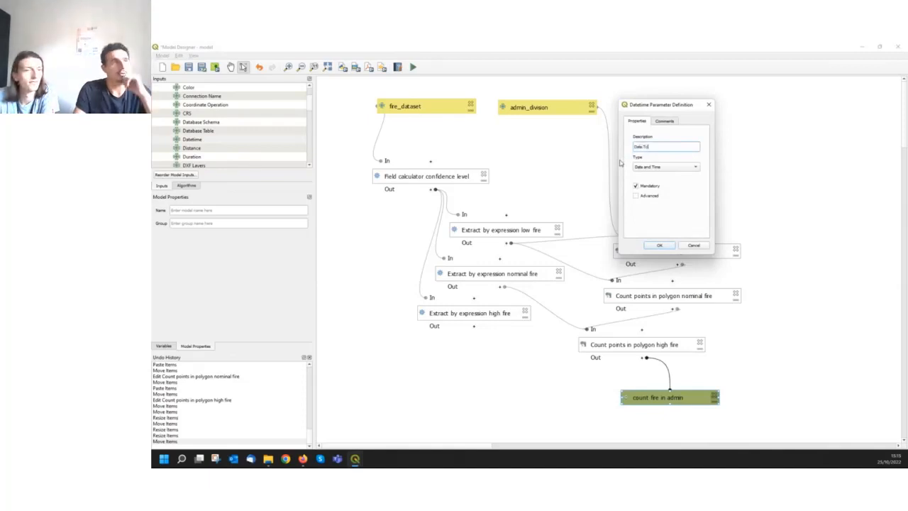
click(661, 169)
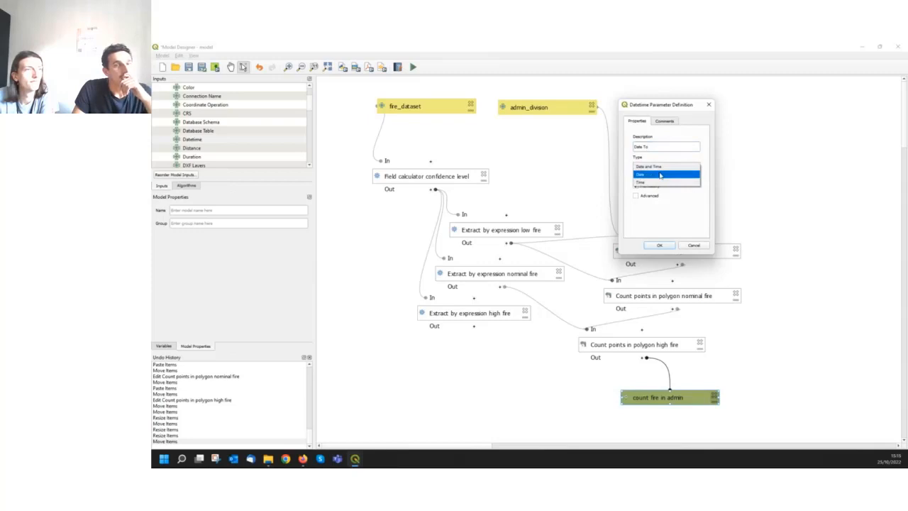
click(660, 174)
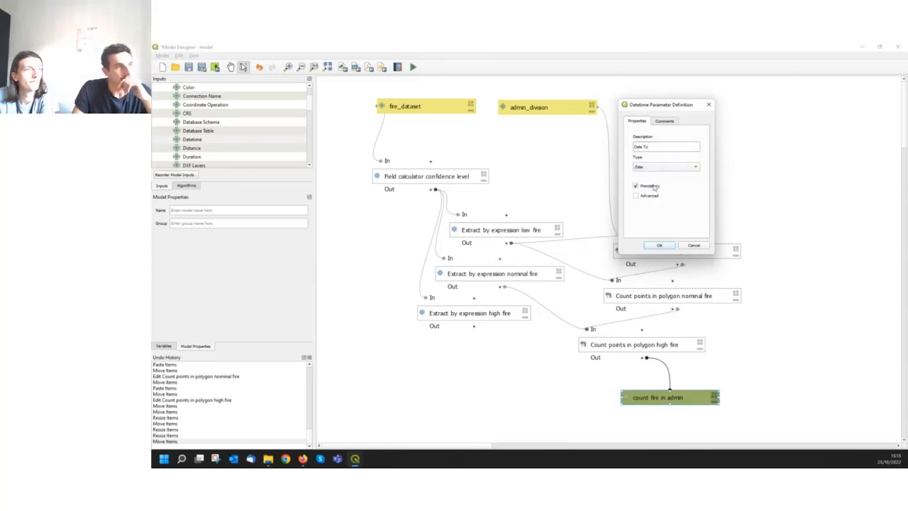
click(660, 246)
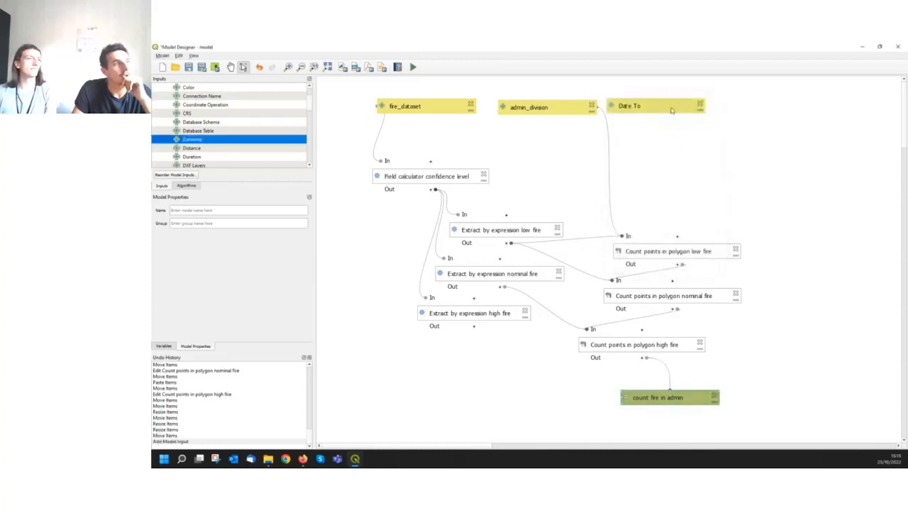
drag(673, 104, 693, 108)
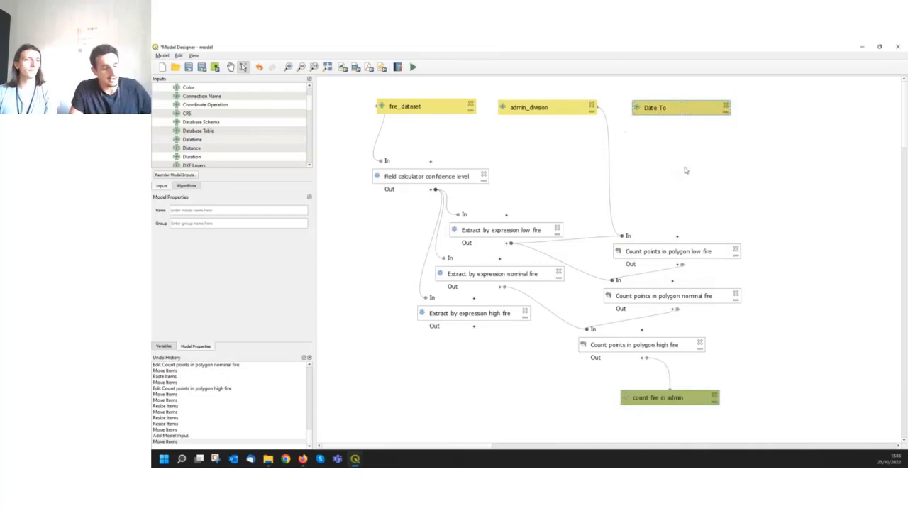
Duplicate the Date To input, place the copy beside it and rename it Date from, with type Date
key(ctrl+v)
drag(747, 170, 802, 105)
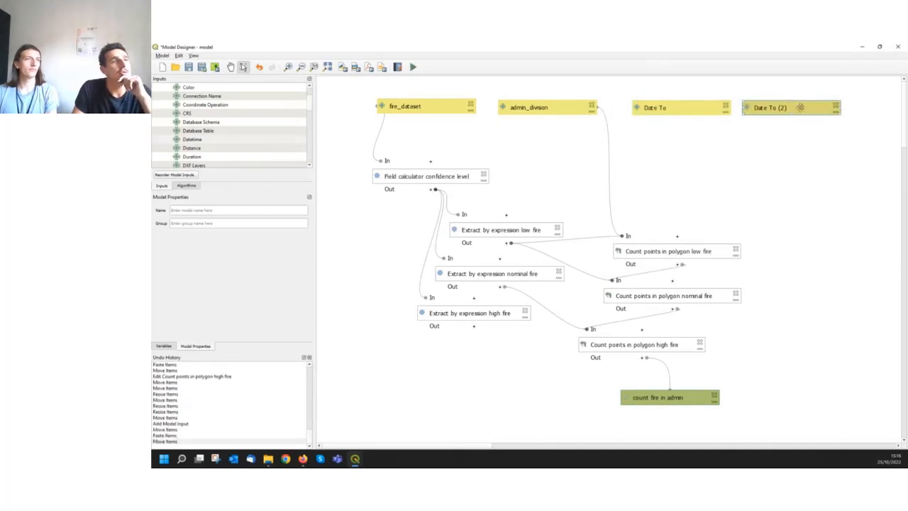
double_click(798, 108)
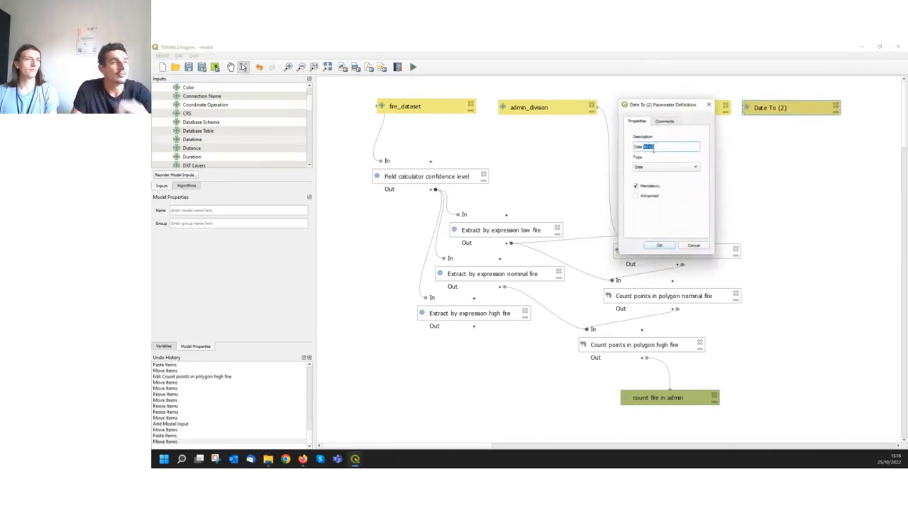
text(fi)
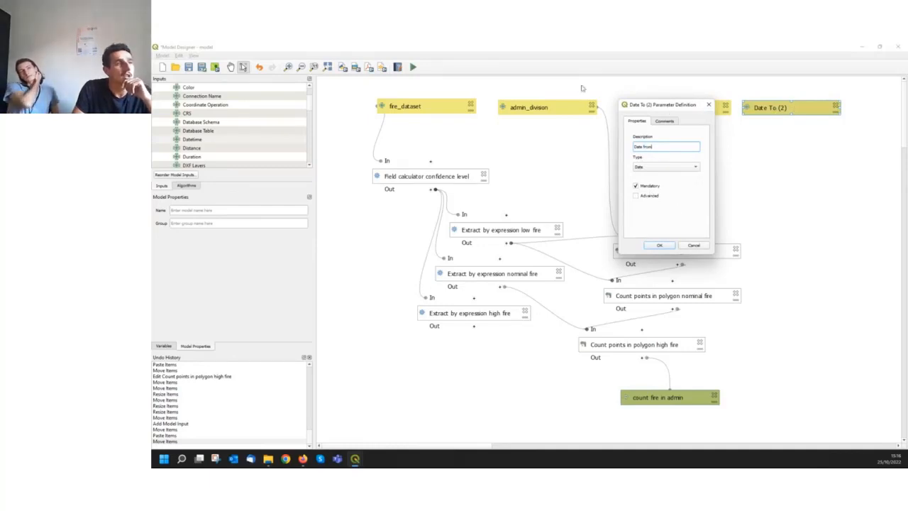
click(641, 168)
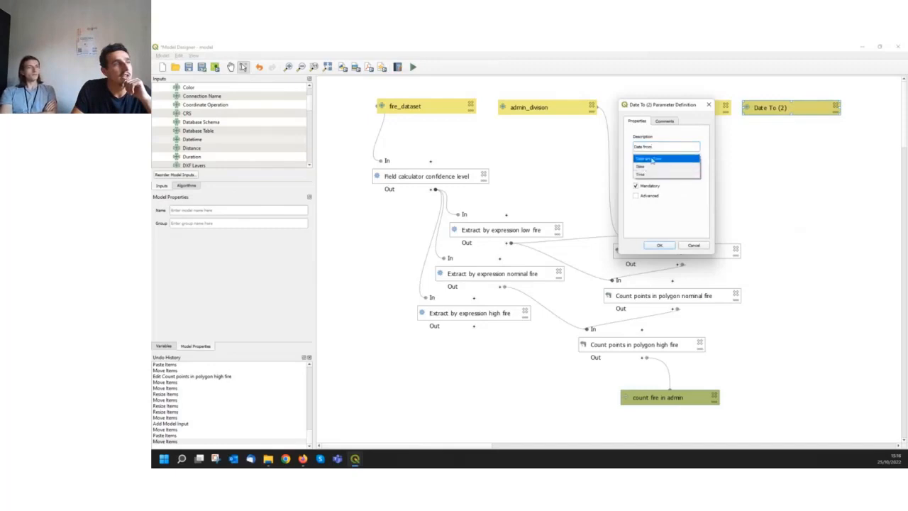
click(647, 168)
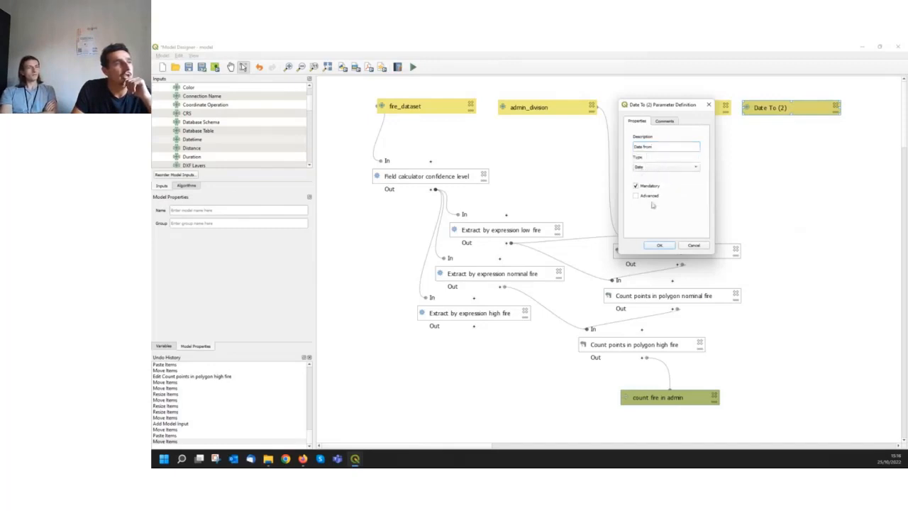
click(659, 246)
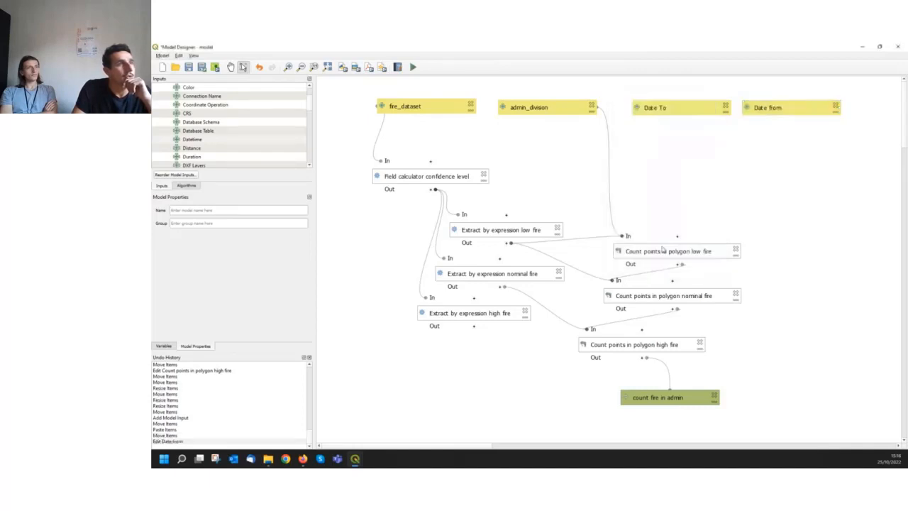
click(759, 107)
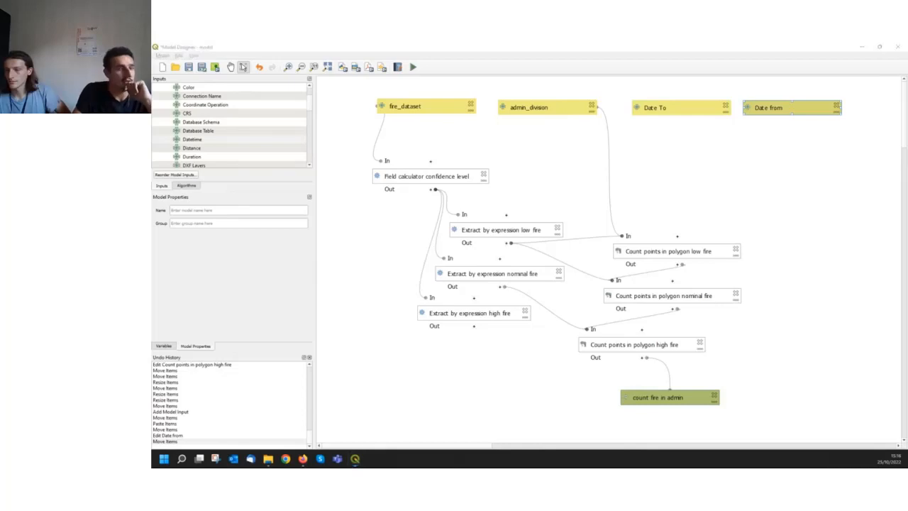
Select the ACQ_DATE filter expression on the workshop's Step 2 page about managing dates in the browser, and return to the Model Designer
key(alt+Tab)
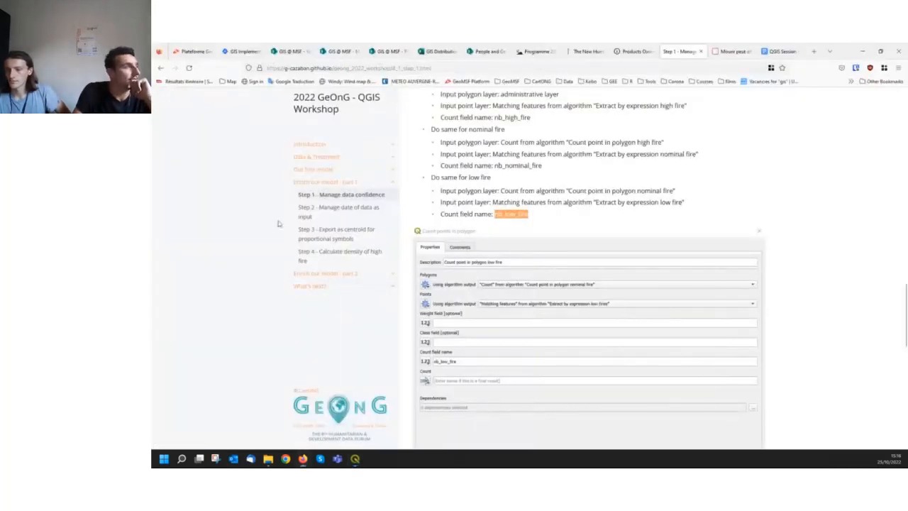
click(336, 212)
scroll(581, 254, down, 5)
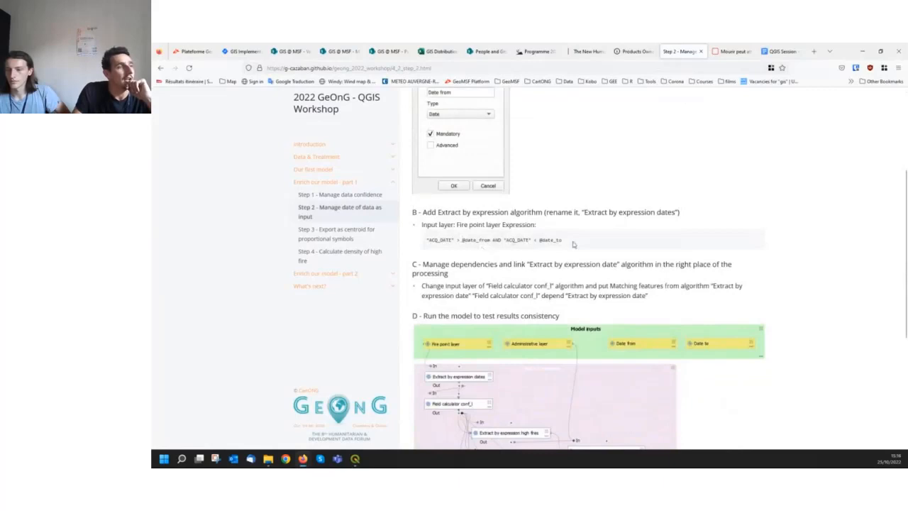
drag(570, 244, 428, 247)
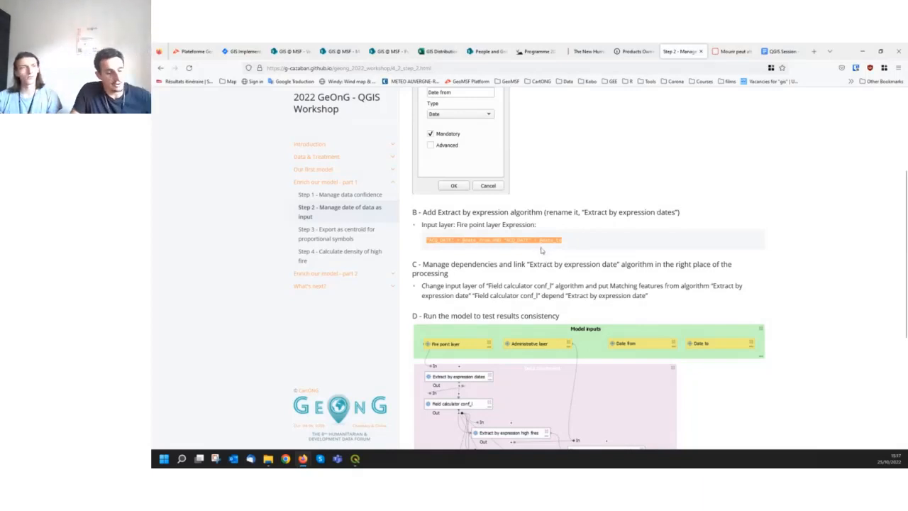
click(859, 52)
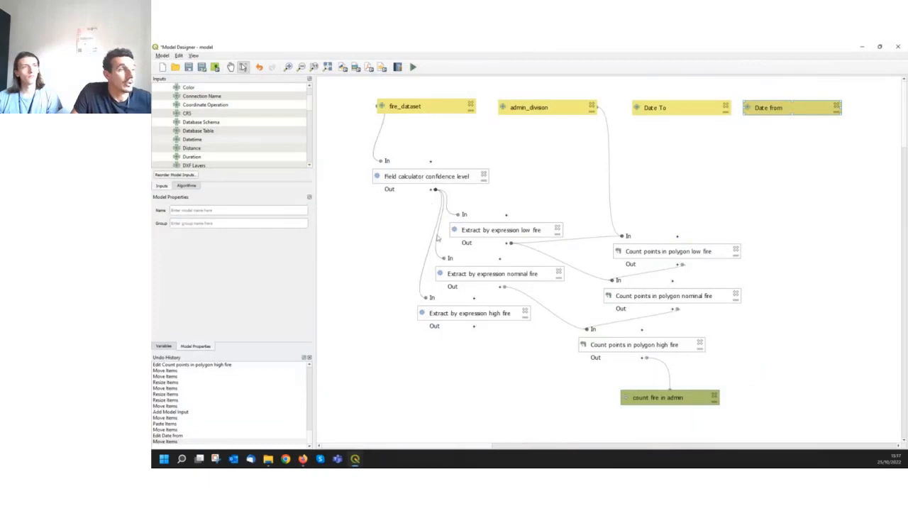
Search the algorithms for "extract" and add an Extract by expression algorithm to the model
click(510, 231)
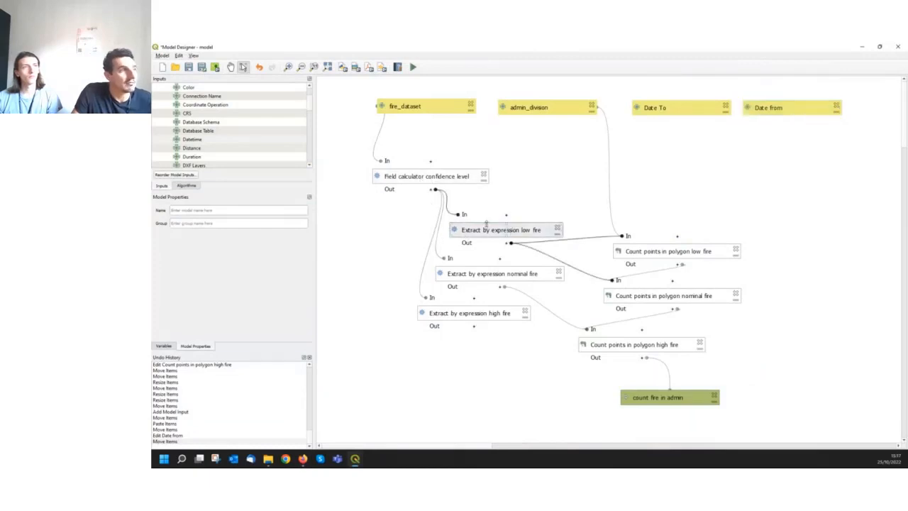
click(193, 186)
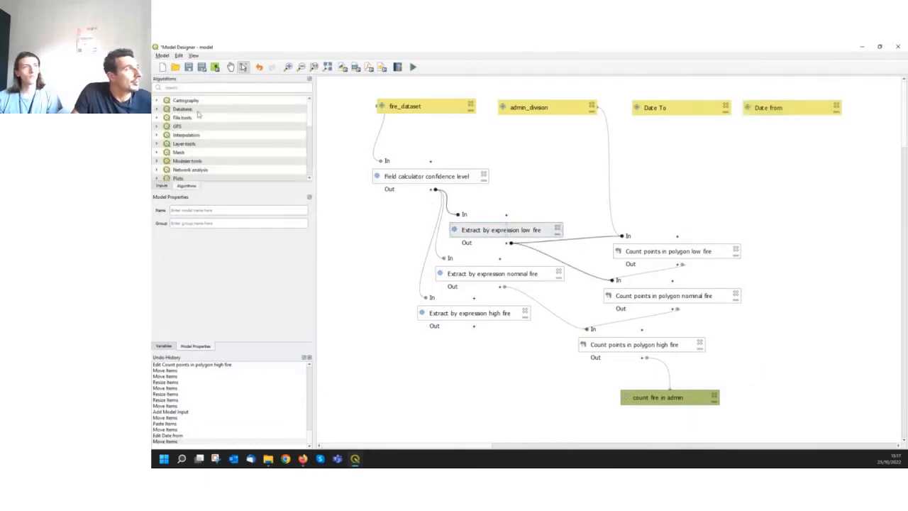
click(198, 86)
text(extract)
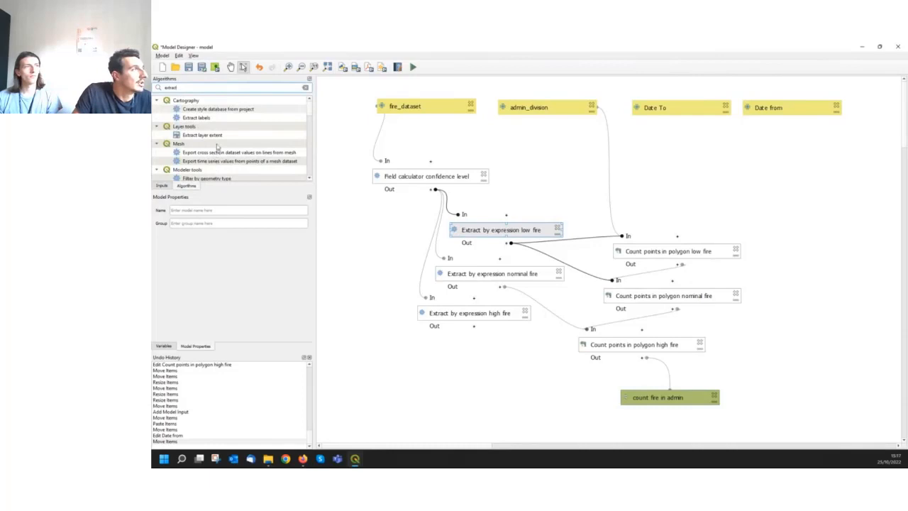
scroll(217, 147, down, 10)
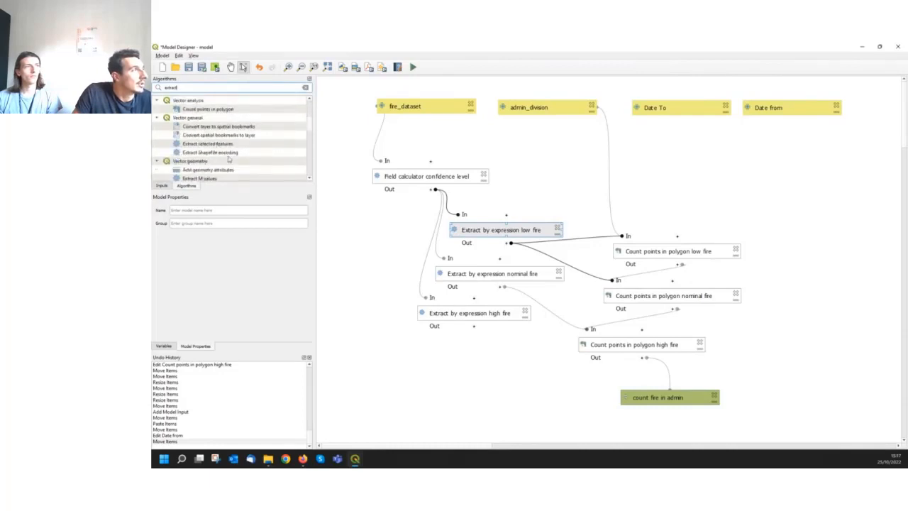
scroll(228, 160, down, 3)
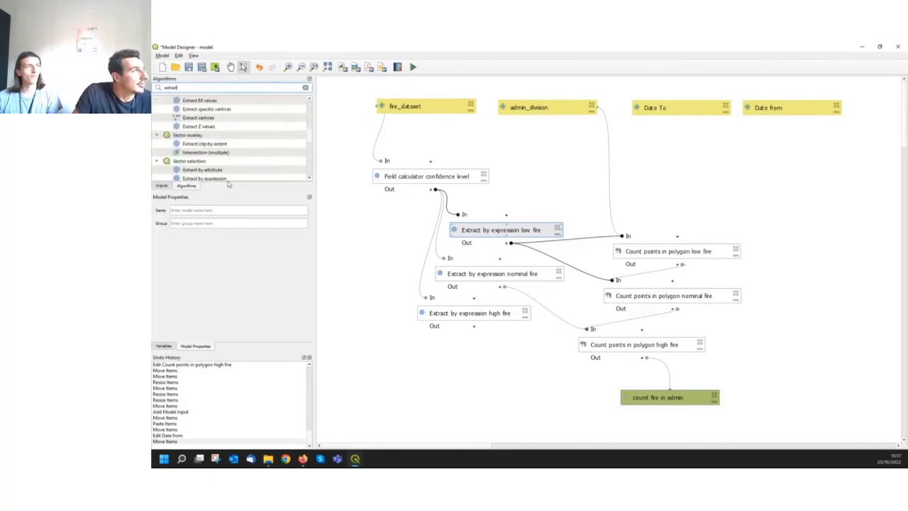
double_click(231, 178)
Name the new algorithm Extract by expression date and use the fire_dataset model input as its input layer
drag(349, 130, 555, 115)
click(513, 147)
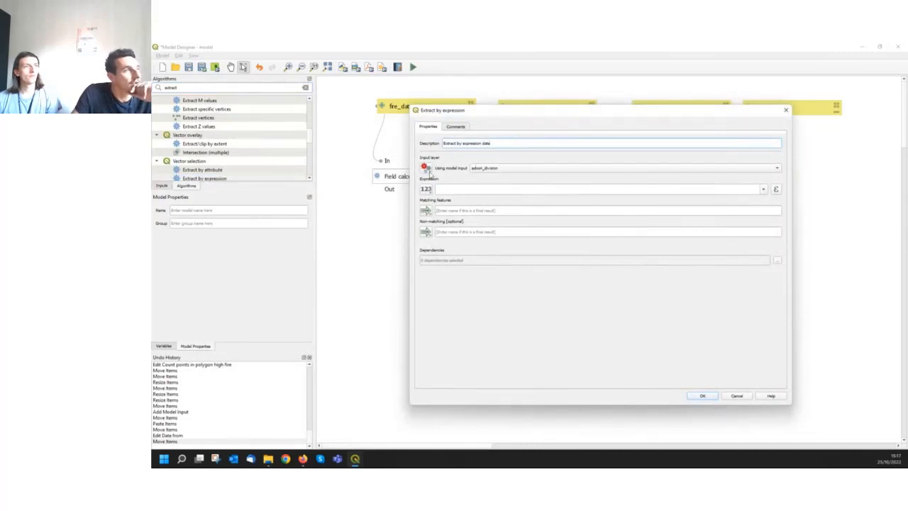
click(509, 168)
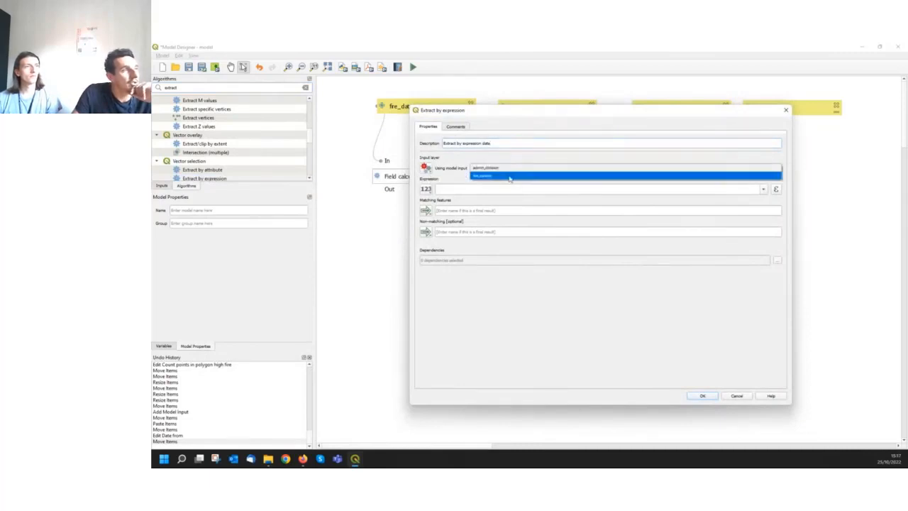
click(508, 176)
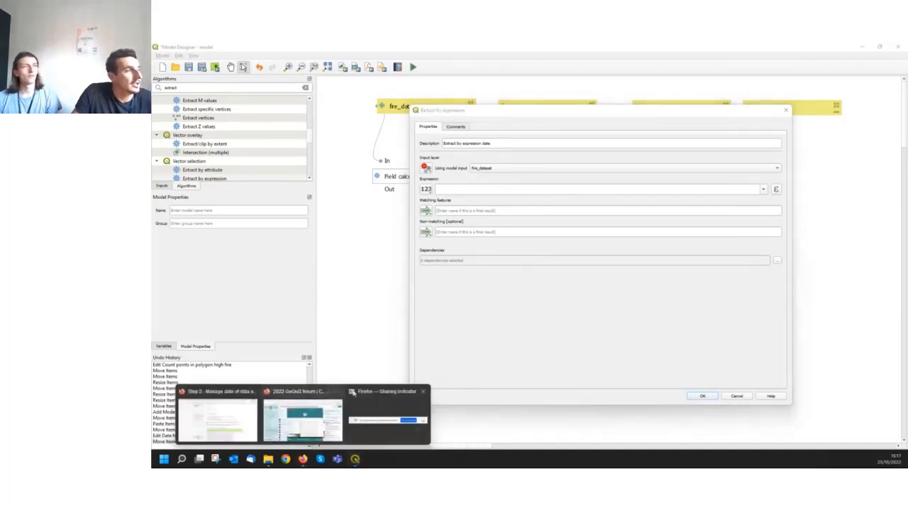
click(291, 426)
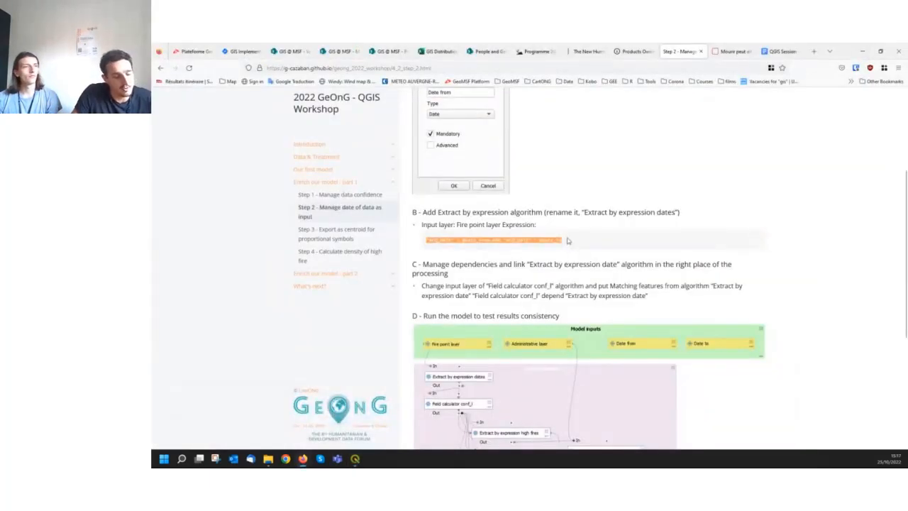
drag(568, 240, 427, 245)
key(ctrl+c)
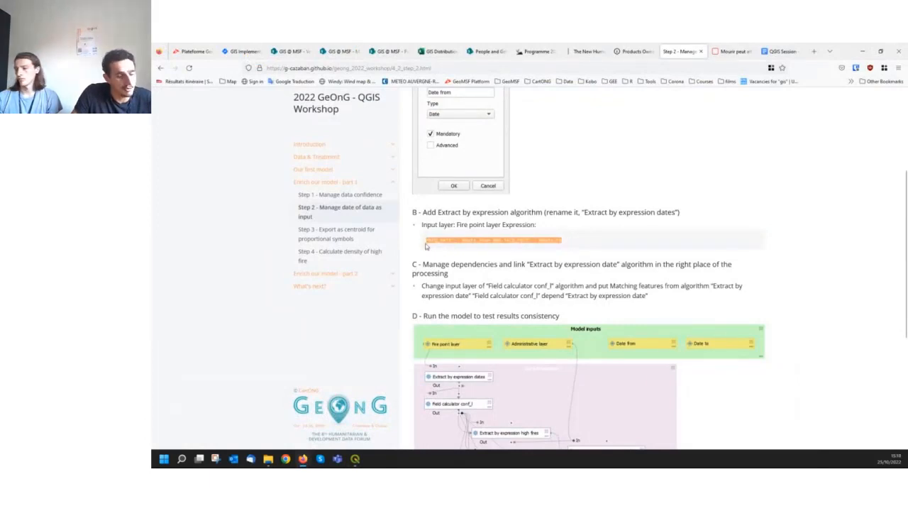
click(863, 54)
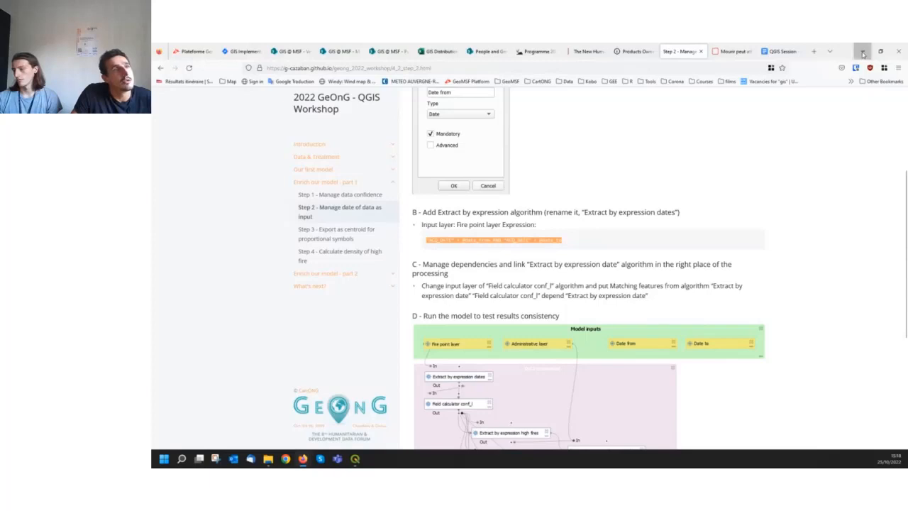
click(461, 191)
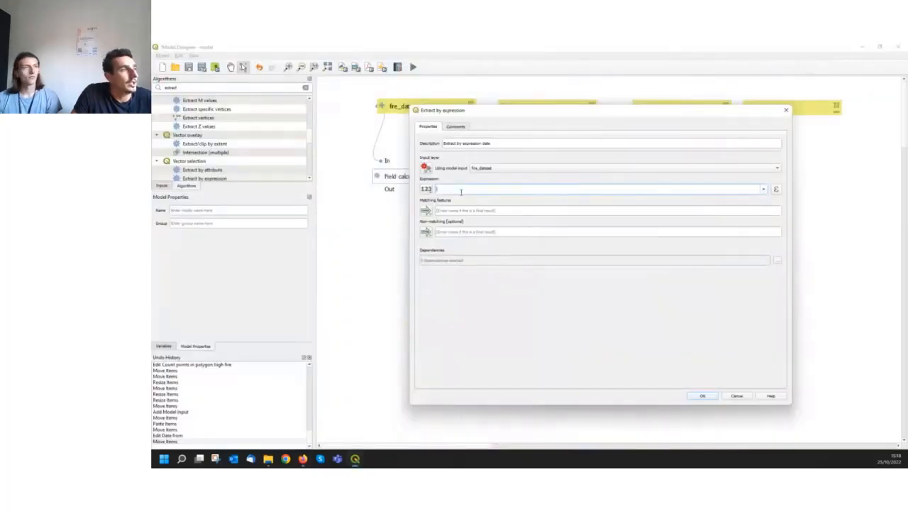
key(ctrl+v)
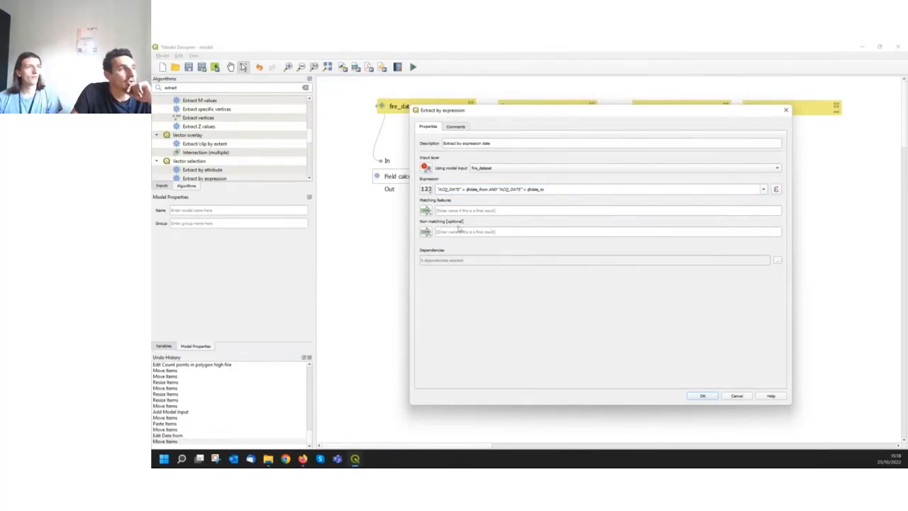
click(703, 396)
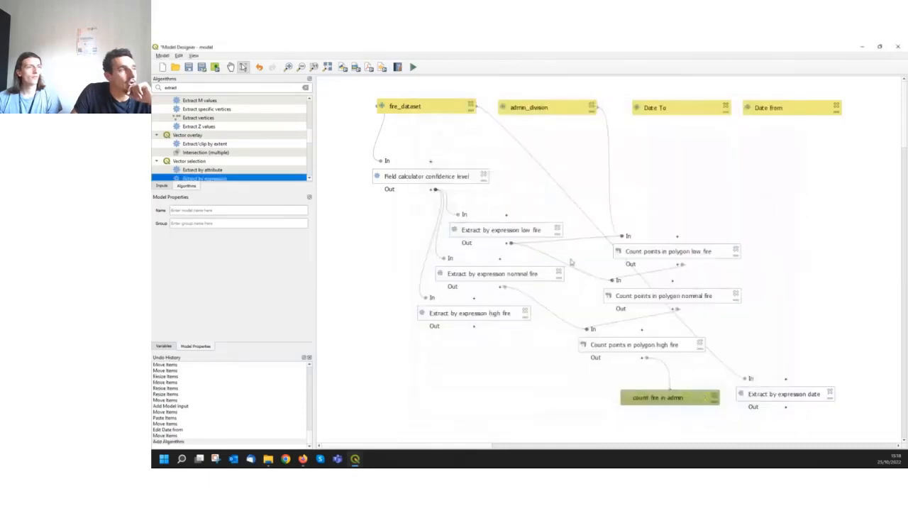
Place Extract by expression date beneath fire_dataset and shift Field calculator confidence level down to make room for it
drag(796, 394, 457, 145)
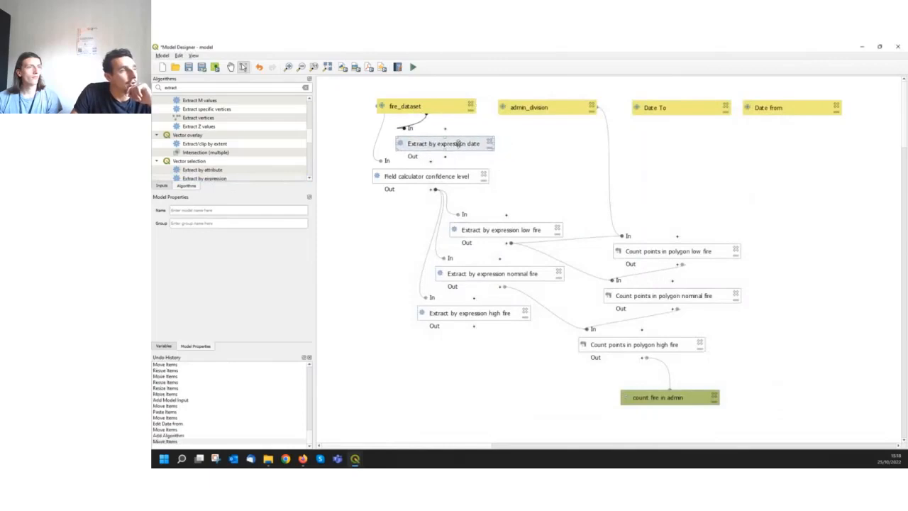
drag(451, 177, 458, 189)
drag(461, 142, 458, 148)
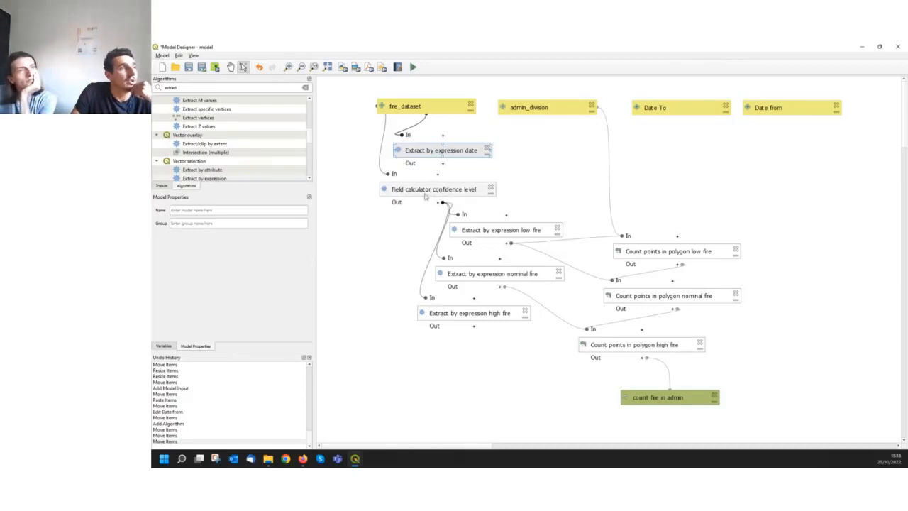
Set Field calculator confidence level's input layer to the Matching features output of Extract by expression date, and align the extract box under fire_dataset
double_click(424, 193)
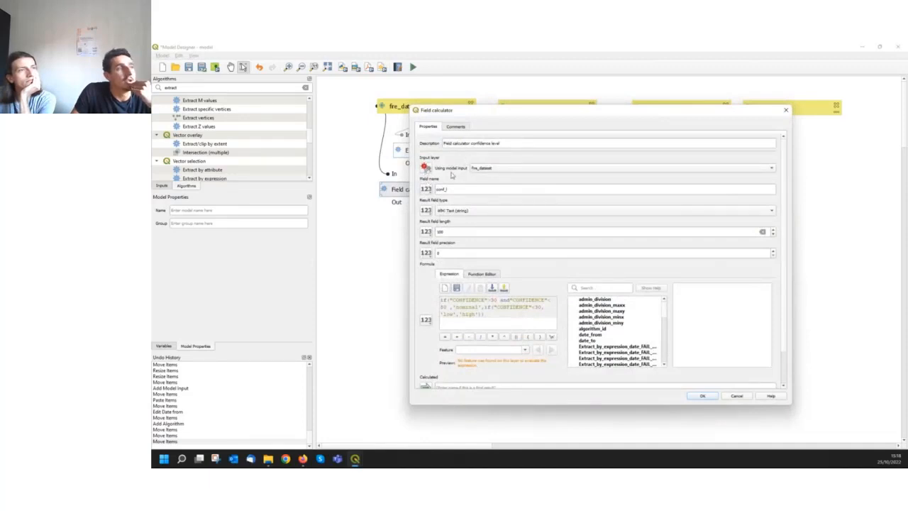
click(427, 170)
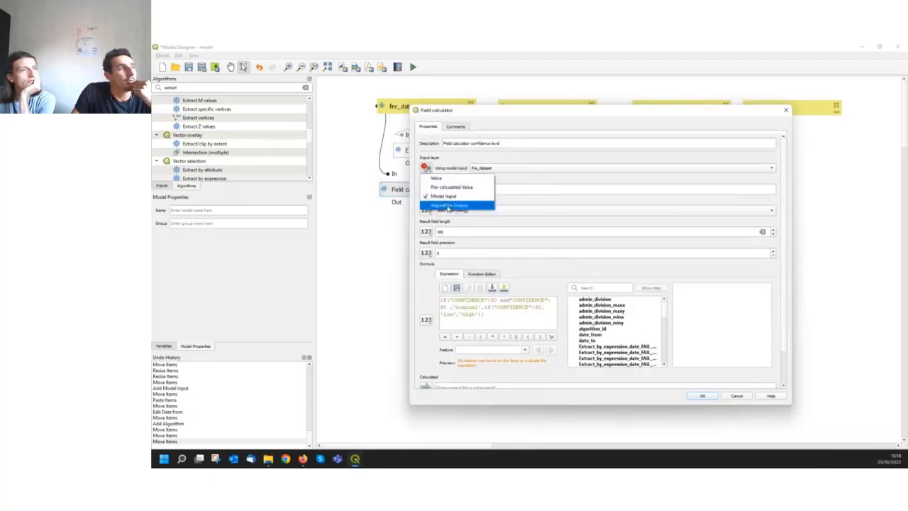
click(448, 206)
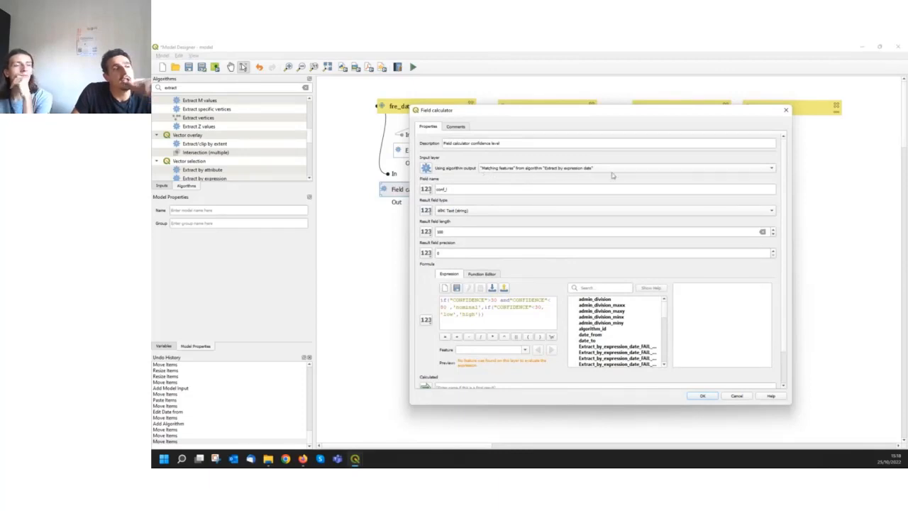
click(704, 397)
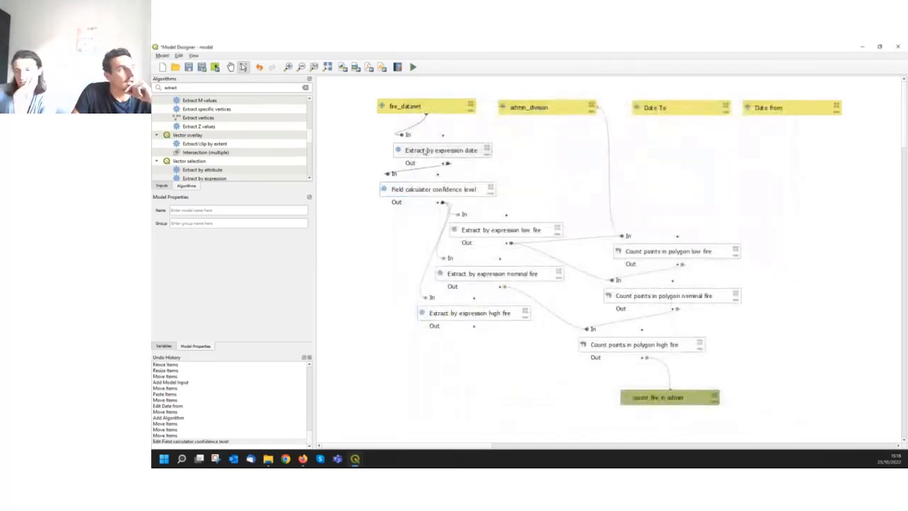
drag(425, 151, 408, 148)
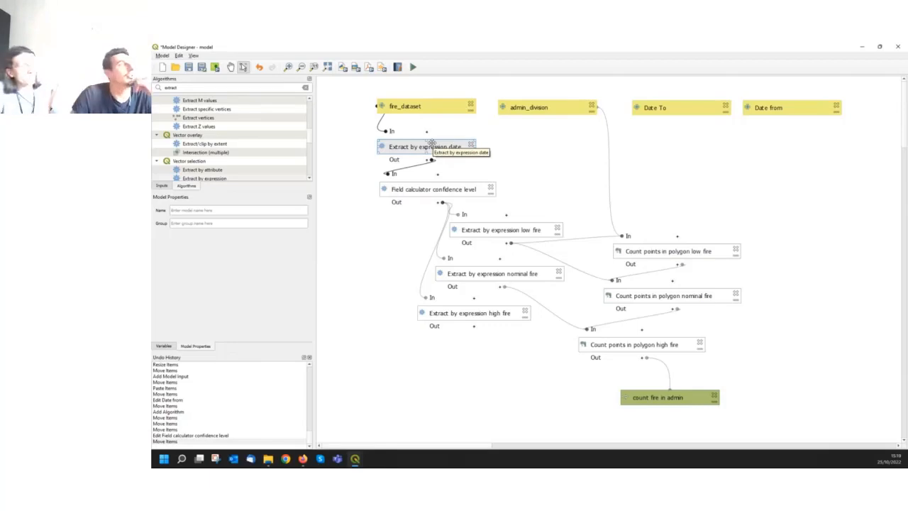
drag(430, 143, 428, 140)
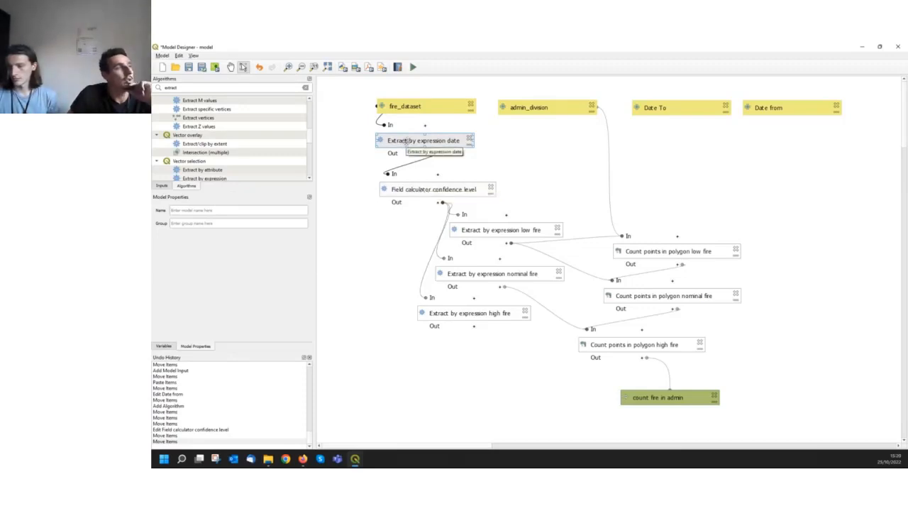
Make Field calculator confidence level depend on the Extract by expression date algorithm
double_click(410, 190)
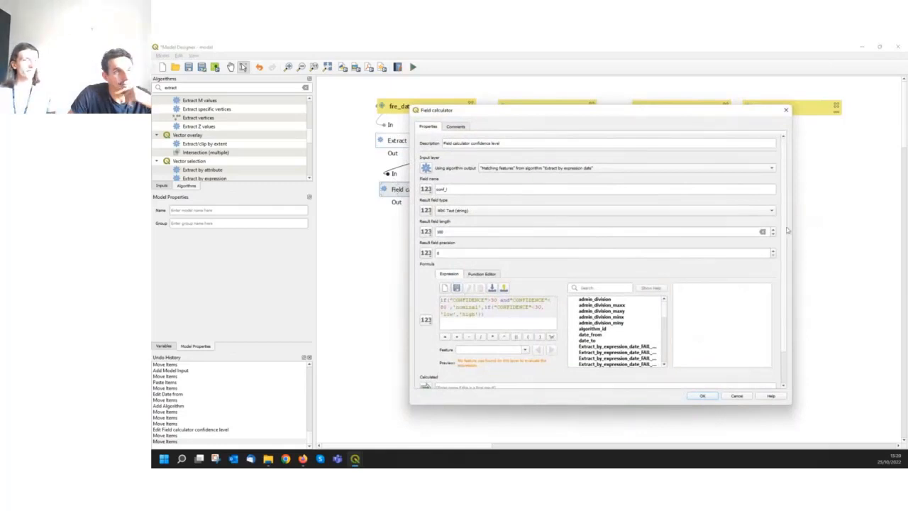
scroll(785, 228, down, 2)
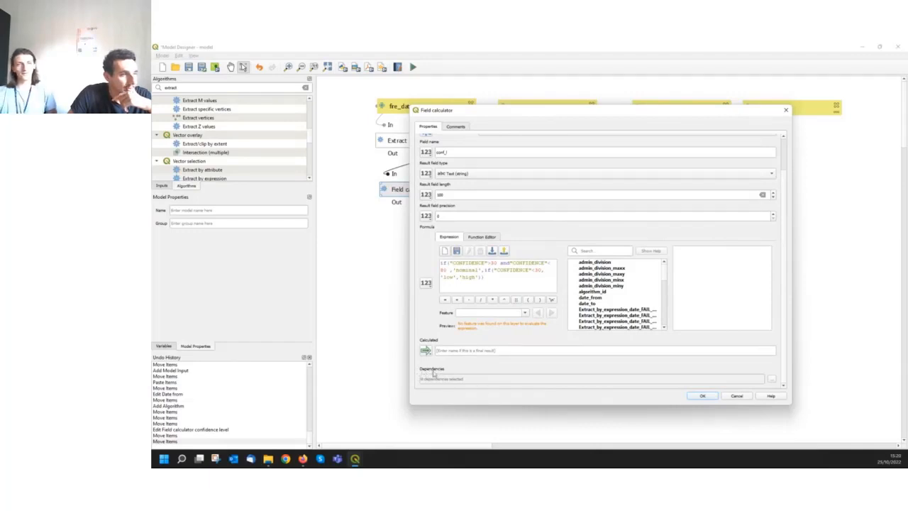
click(772, 380)
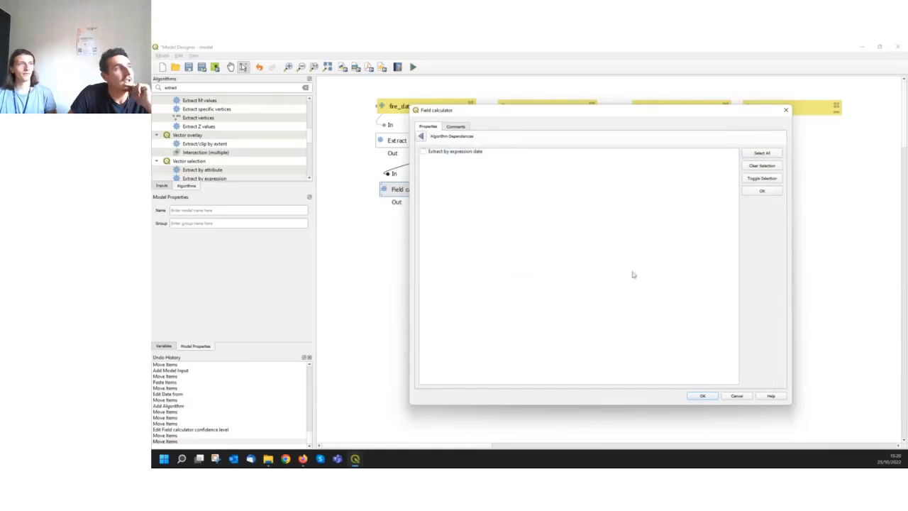
click(424, 153)
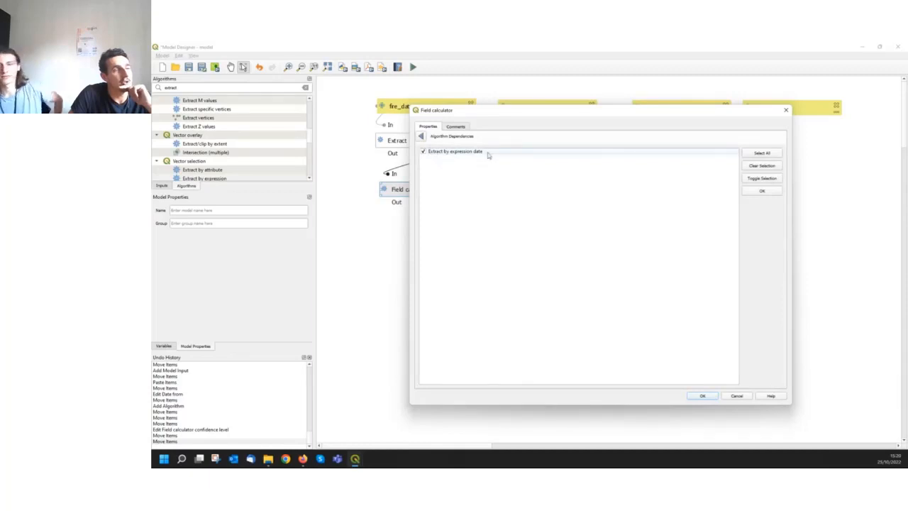
click(703, 396)
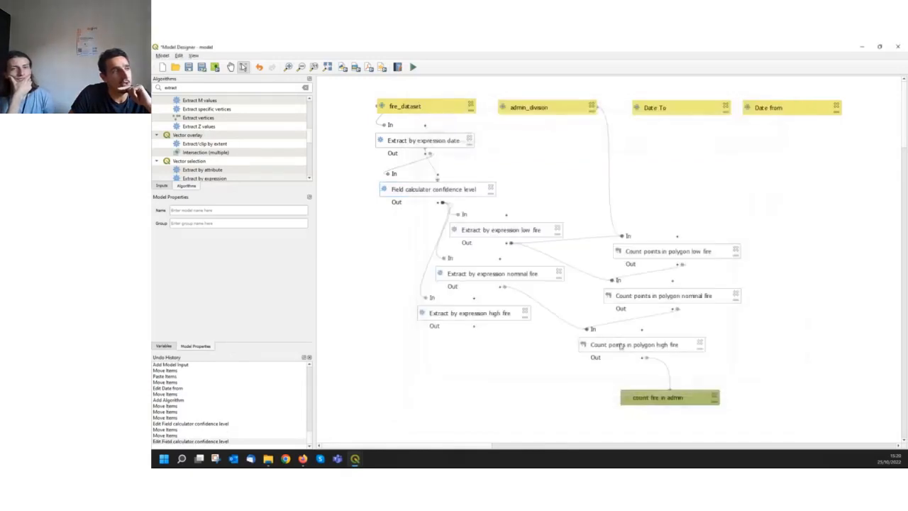
Make Extract by expression low fire depend on the Field calculator confidence level algorithm
double_click(476, 233)
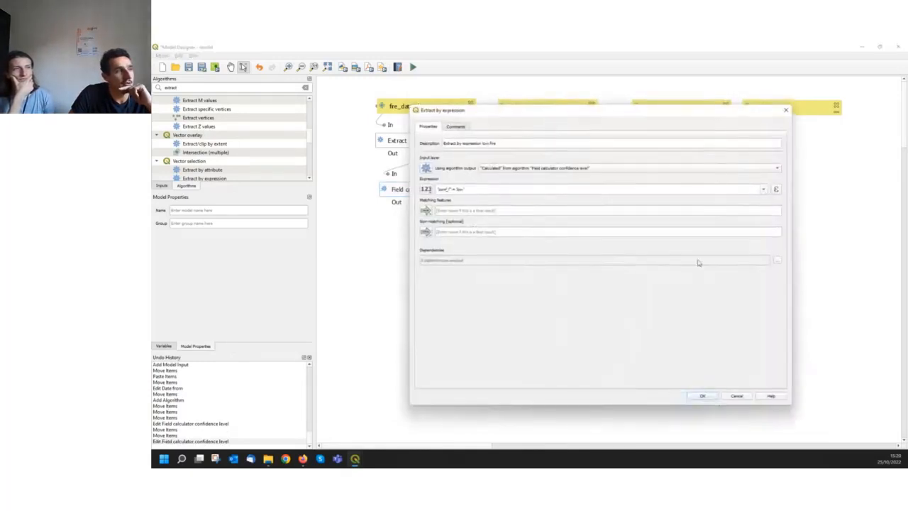
click(776, 261)
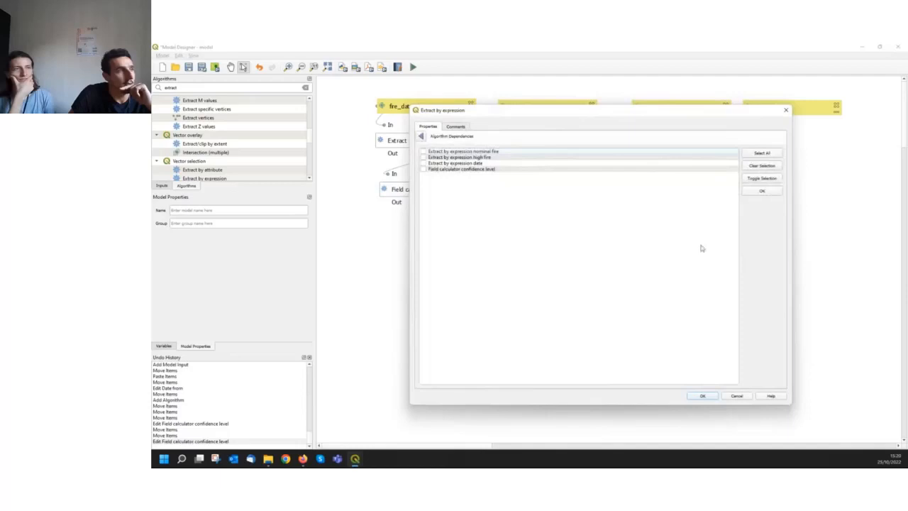
drag(527, 115, 648, 132)
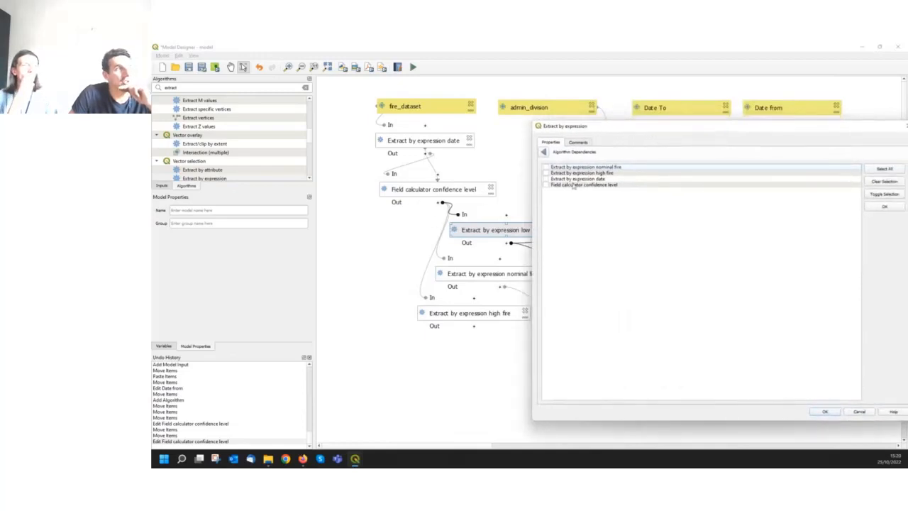
click(546, 185)
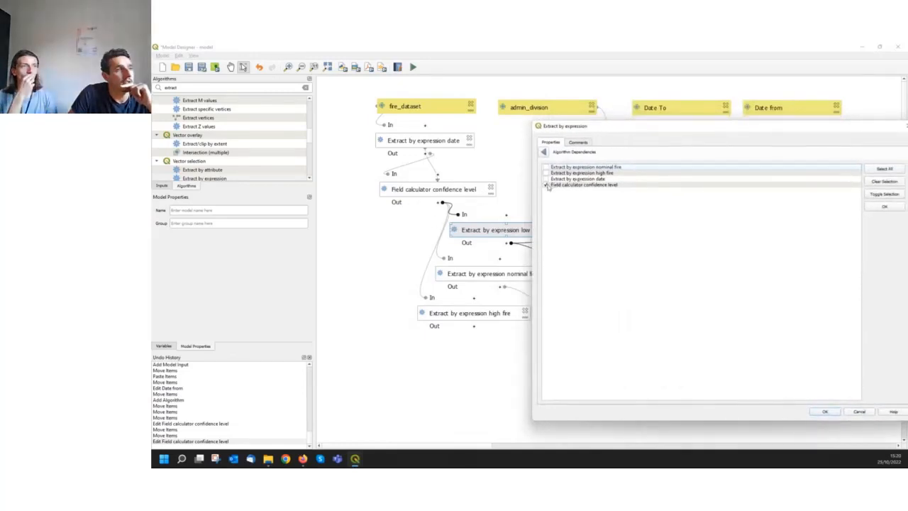
drag(618, 129, 517, 121)
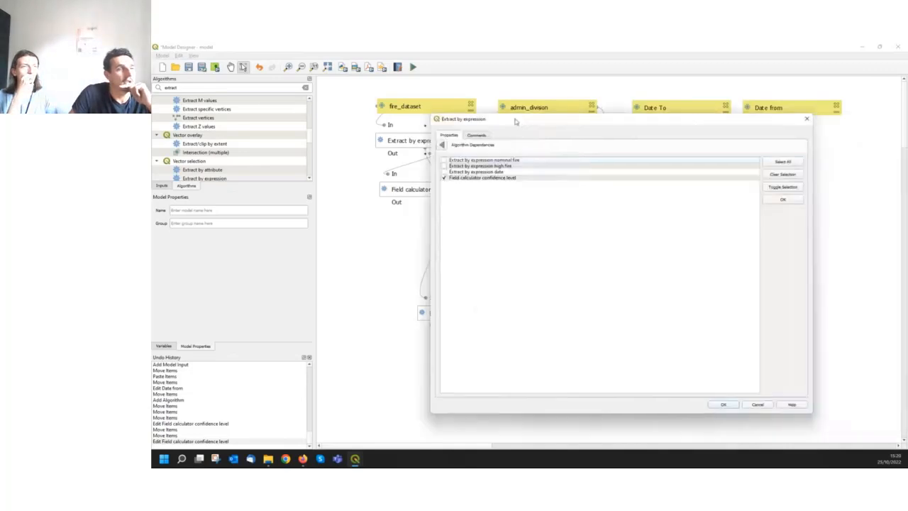
click(730, 406)
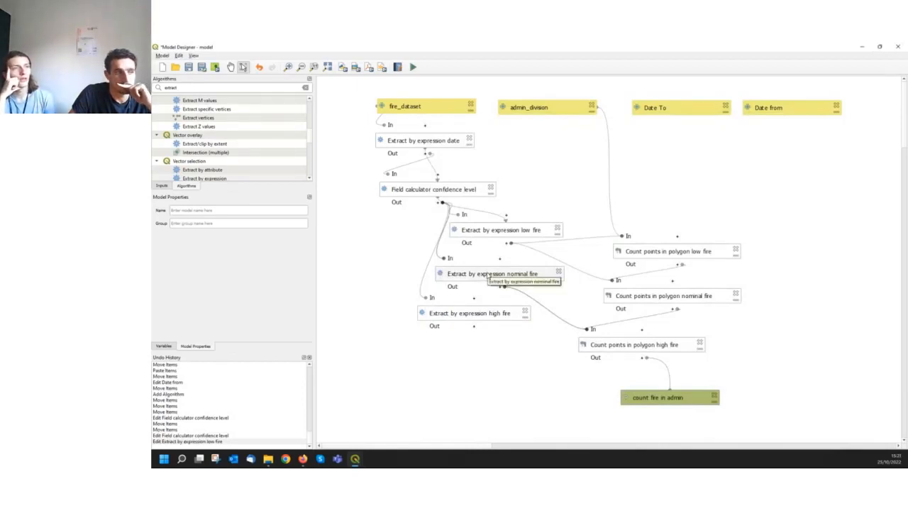
Make Extract by expression nominal fire depend on the Field calculator confidence level algorithm
double_click(488, 277)
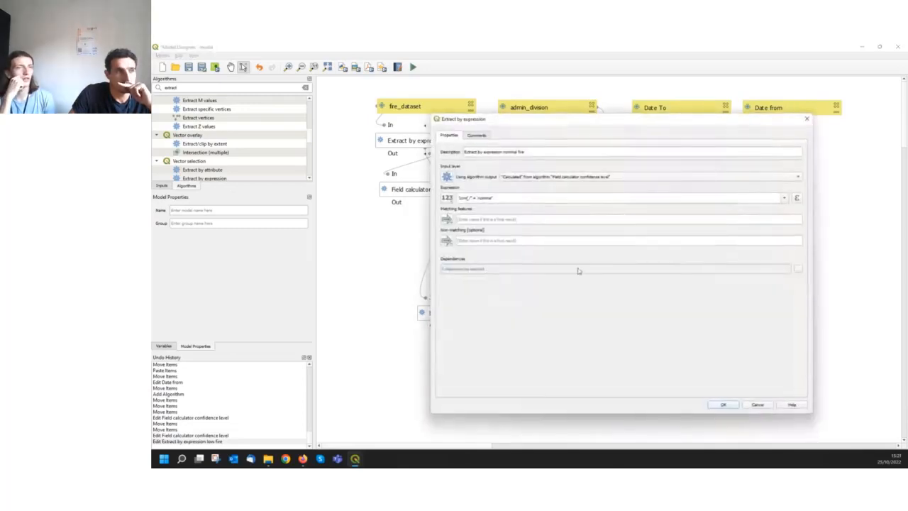
click(796, 272)
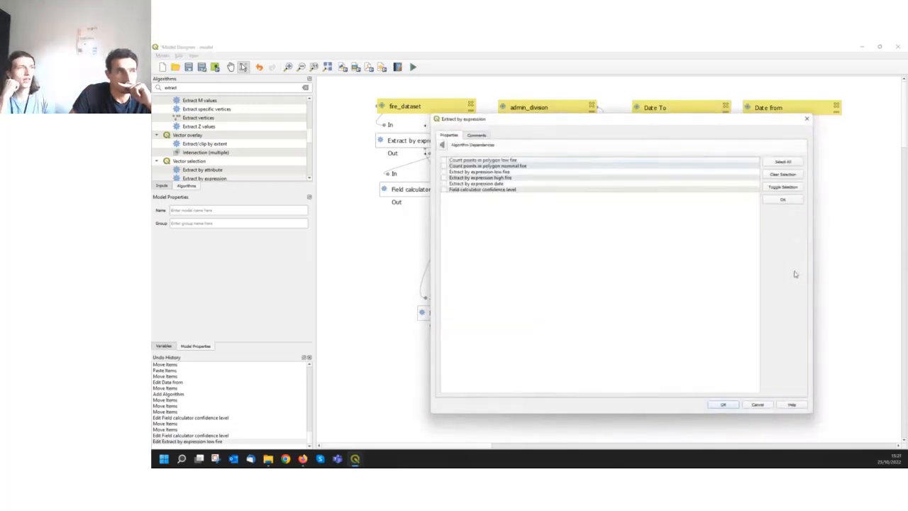
click(444, 189)
drag(494, 127, 578, 105)
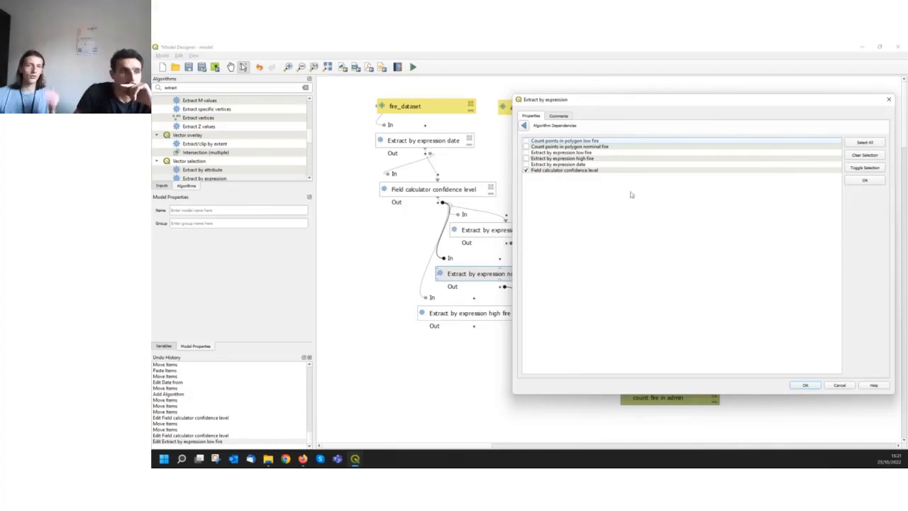
click(802, 385)
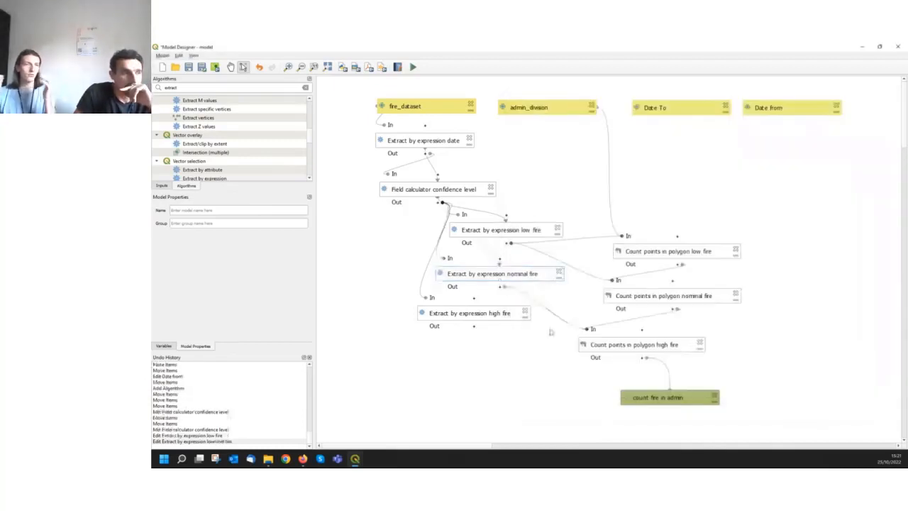
Make Extract by expression high fire depend on the Field calculator confidence level algorithm
double_click(487, 317)
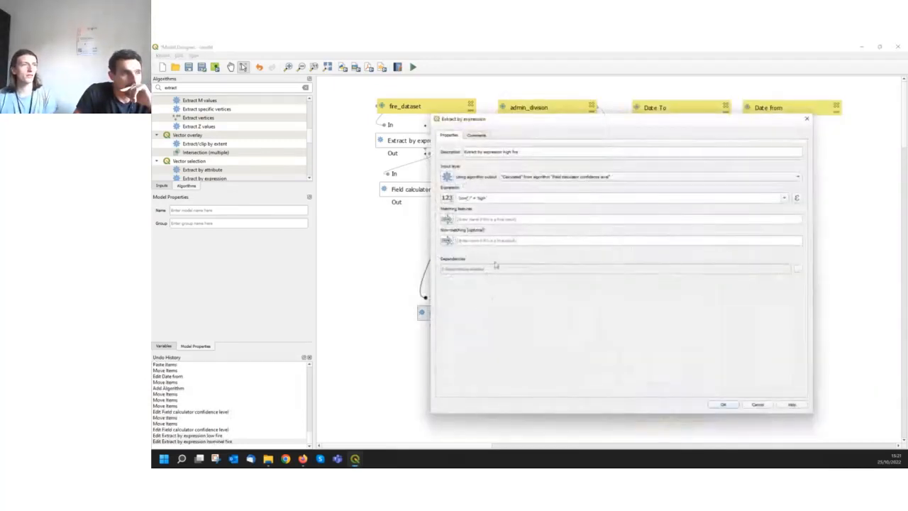
click(797, 270)
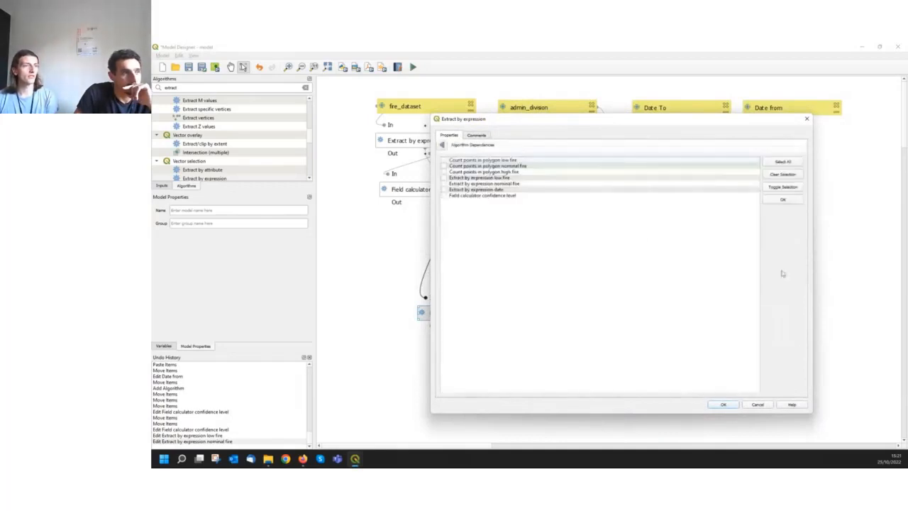
click(511, 197)
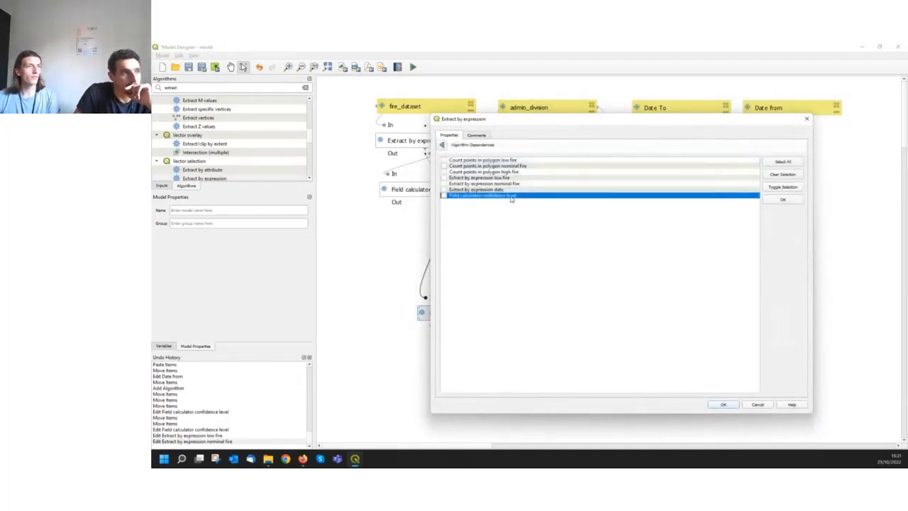
click(443, 196)
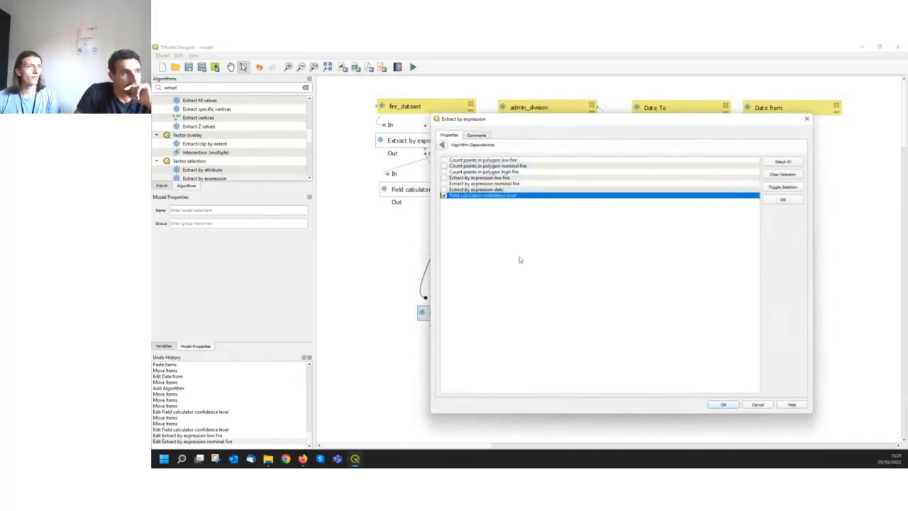
click(735, 405)
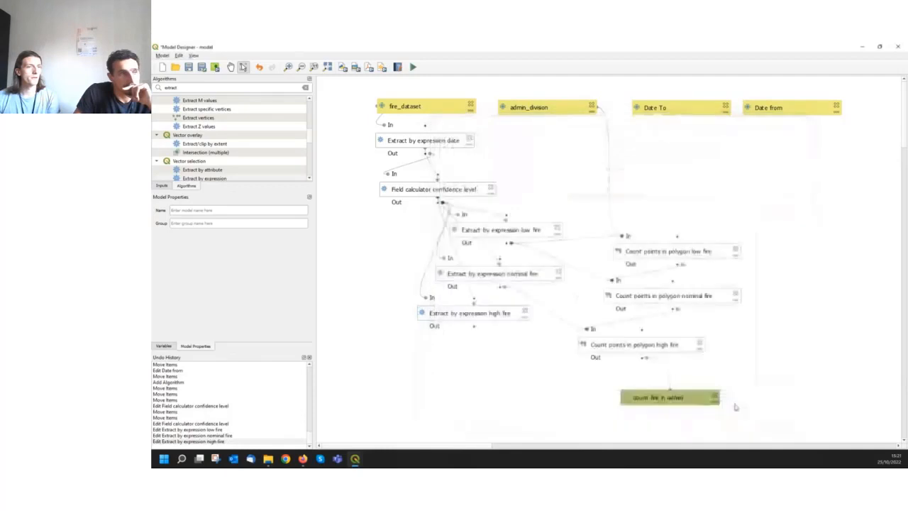
Make Count points in polygon low fire depend on the Extract by expression low fire algorithm
double_click(696, 252)
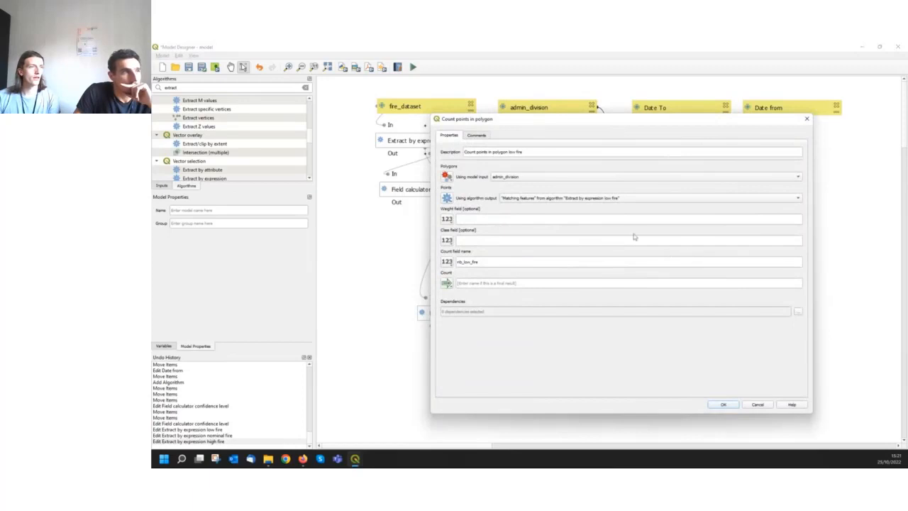
drag(598, 126, 637, 119)
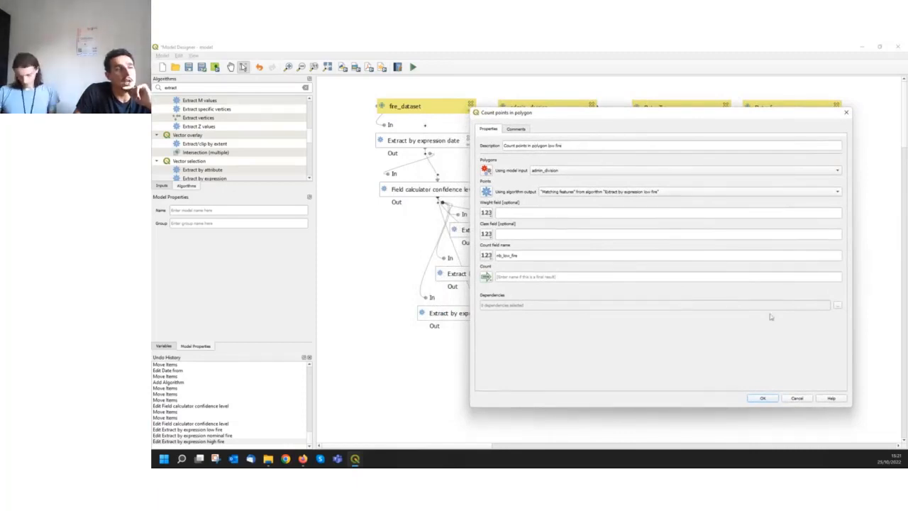
click(838, 305)
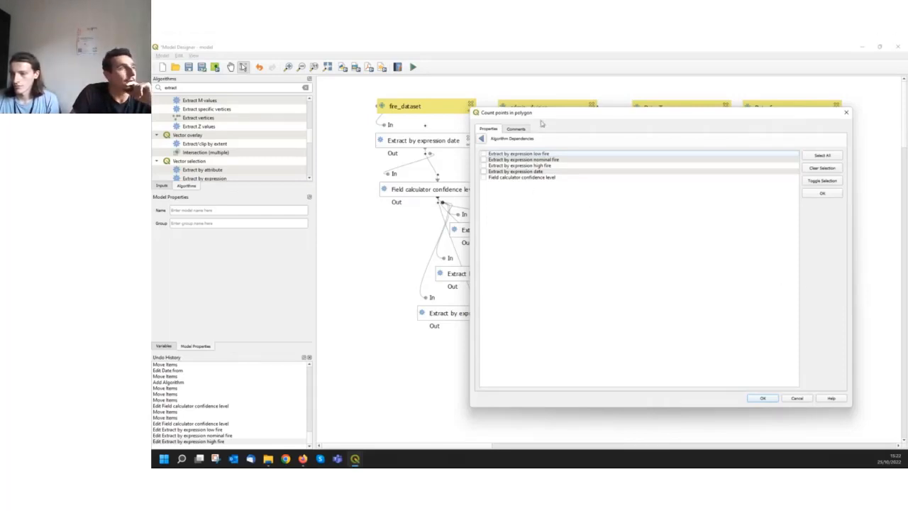
drag(544, 114, 591, 314)
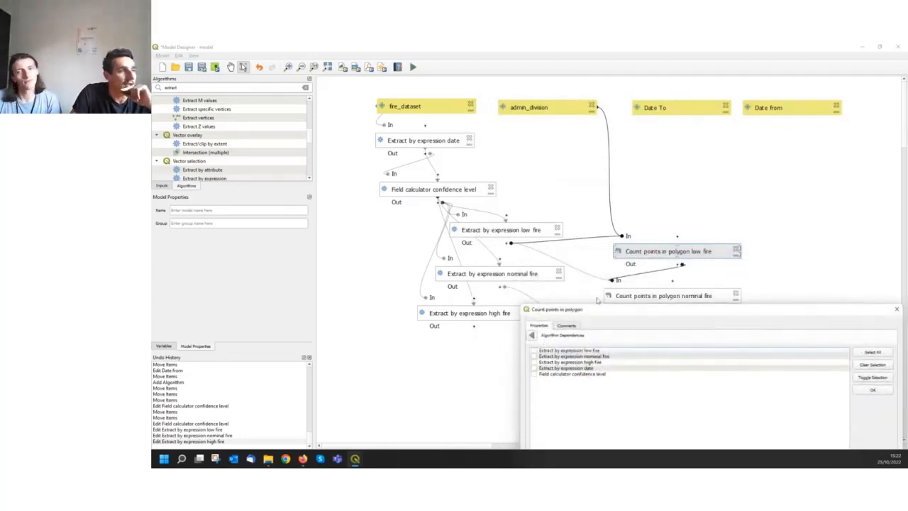
drag(602, 313, 580, 233)
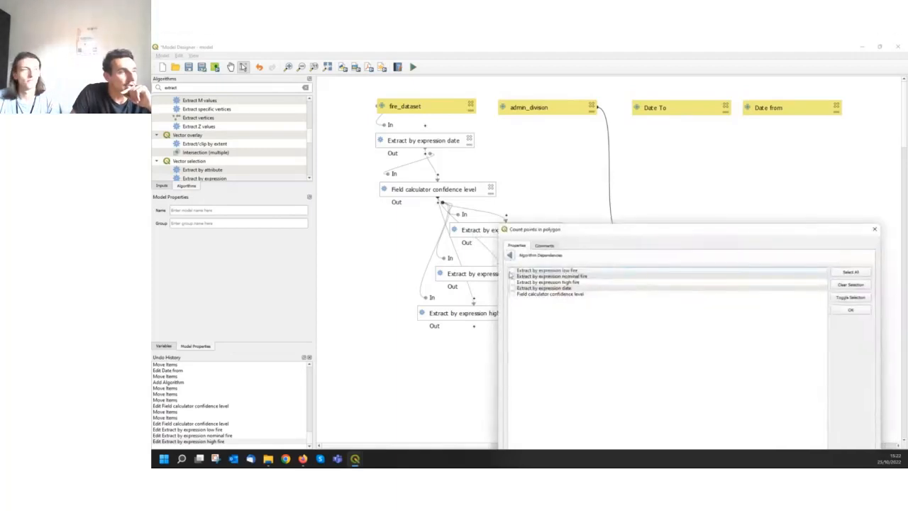
click(512, 272)
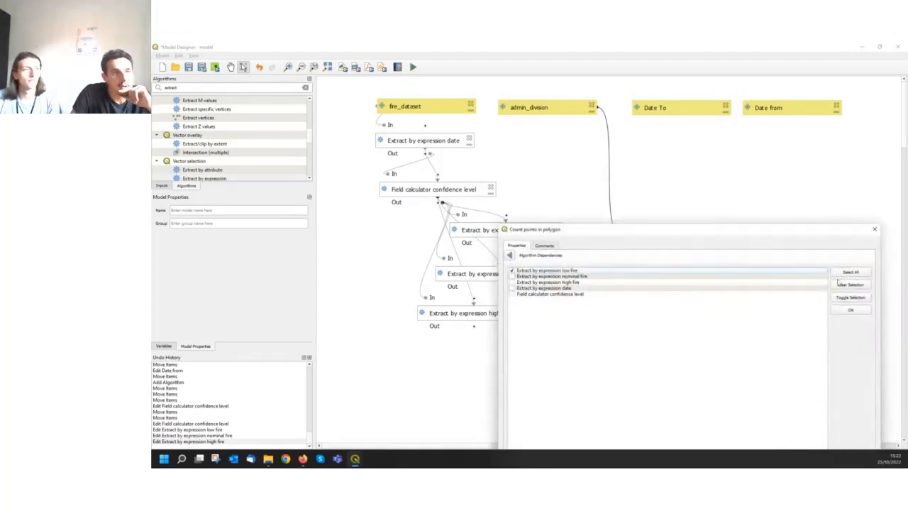
click(850, 309)
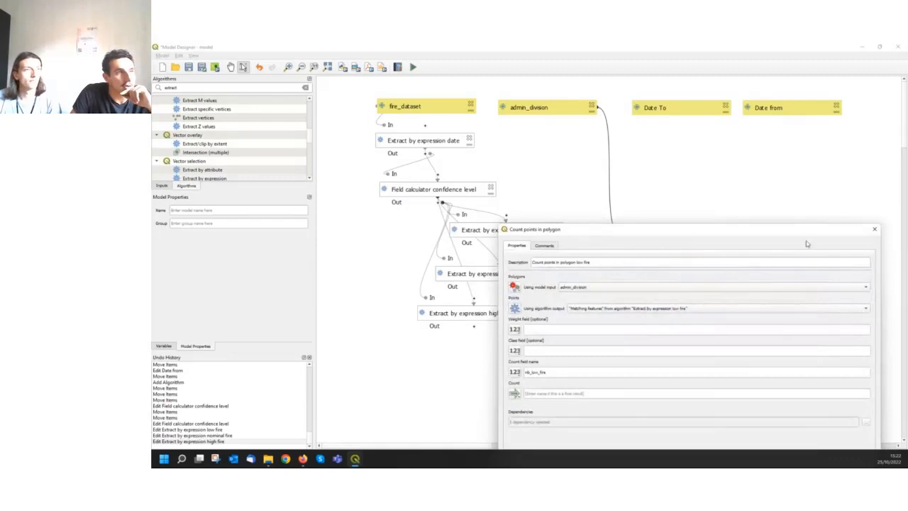
drag(842, 234, 802, 144)
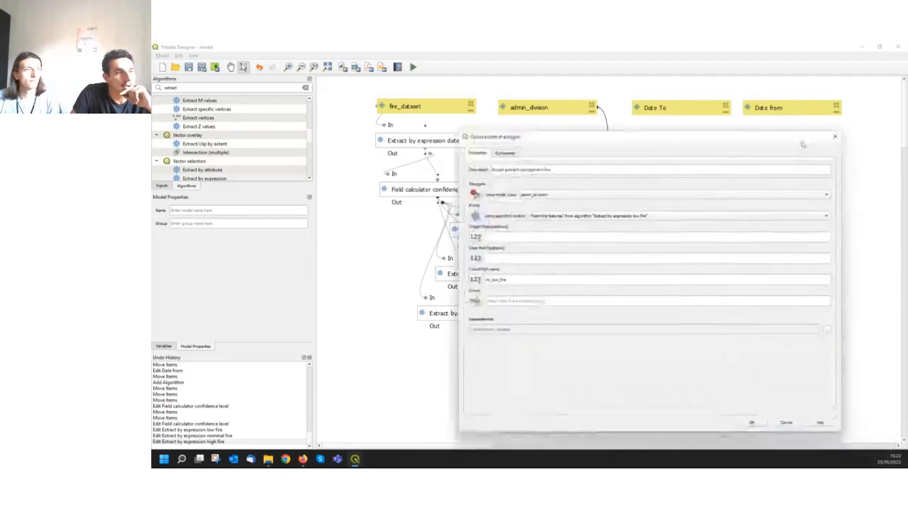
click(760, 425)
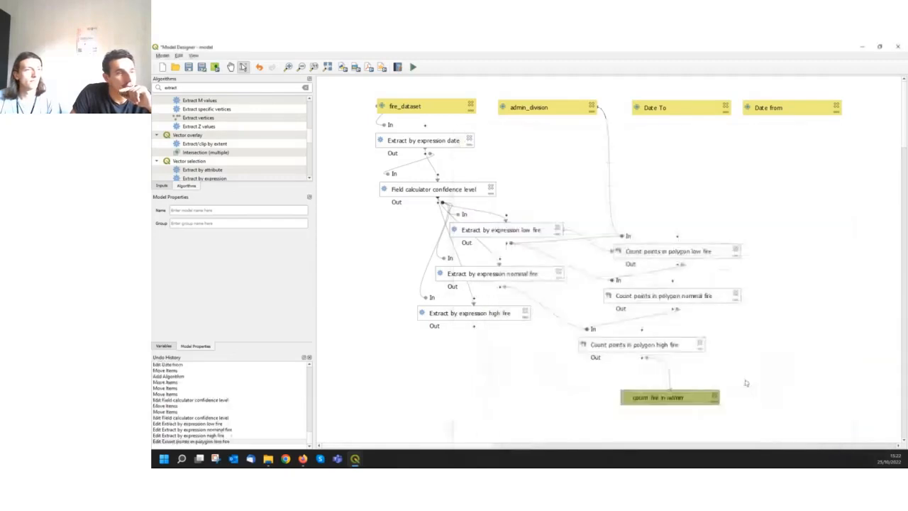
Make Count points in polygon nominal fire depend on Count points in polygon low fire and Extract by expression nominal fire
double_click(691, 299)
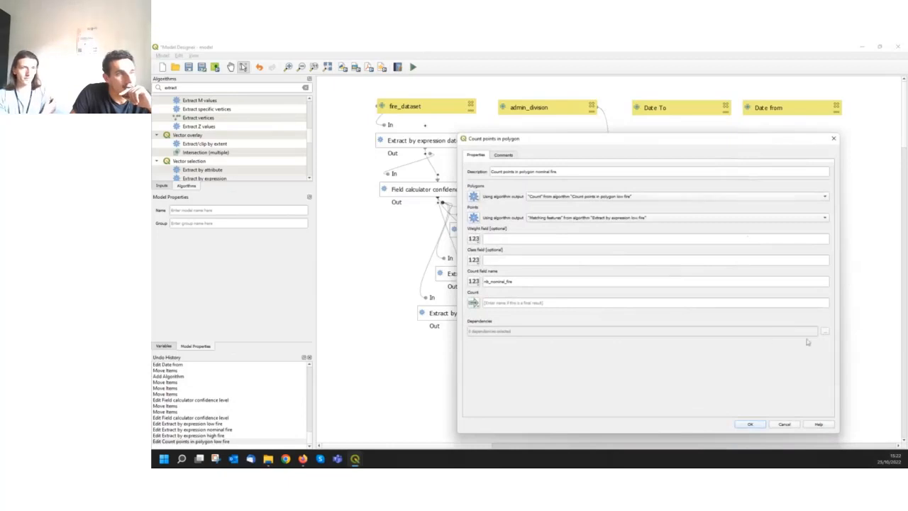
click(825, 332)
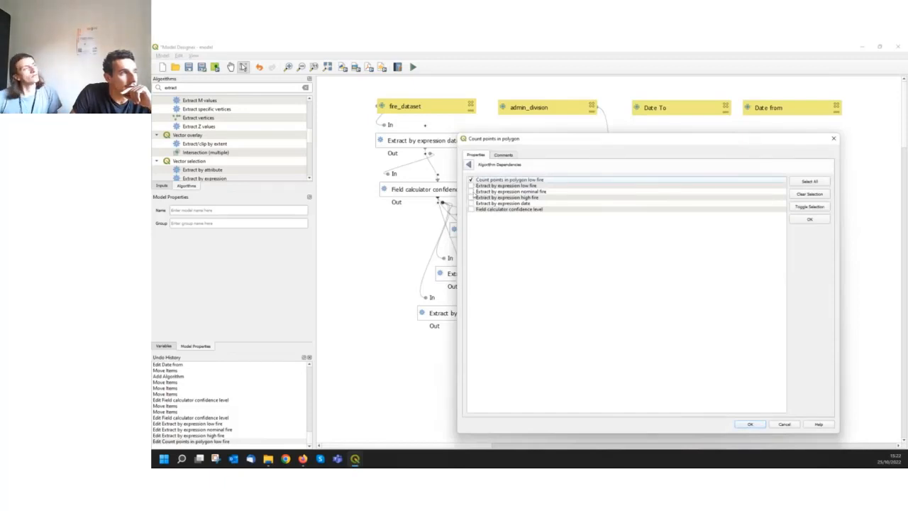
click(472, 192)
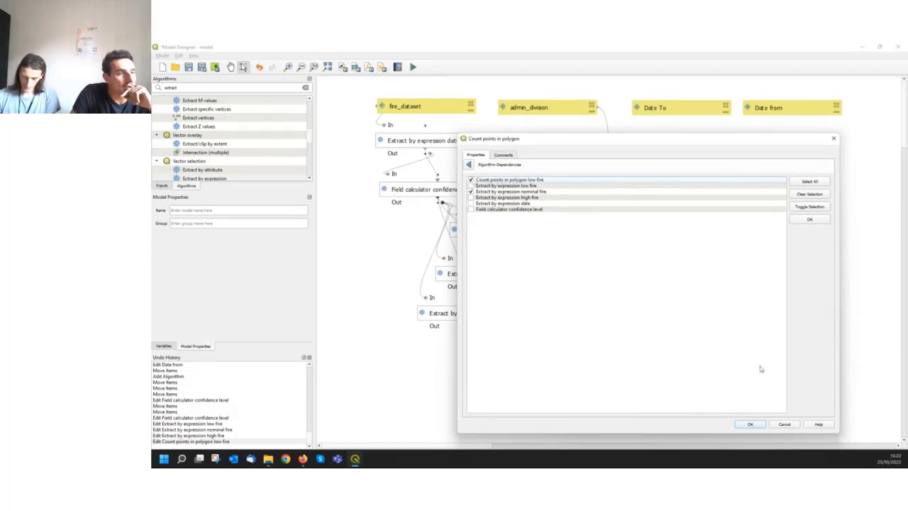
click(753, 424)
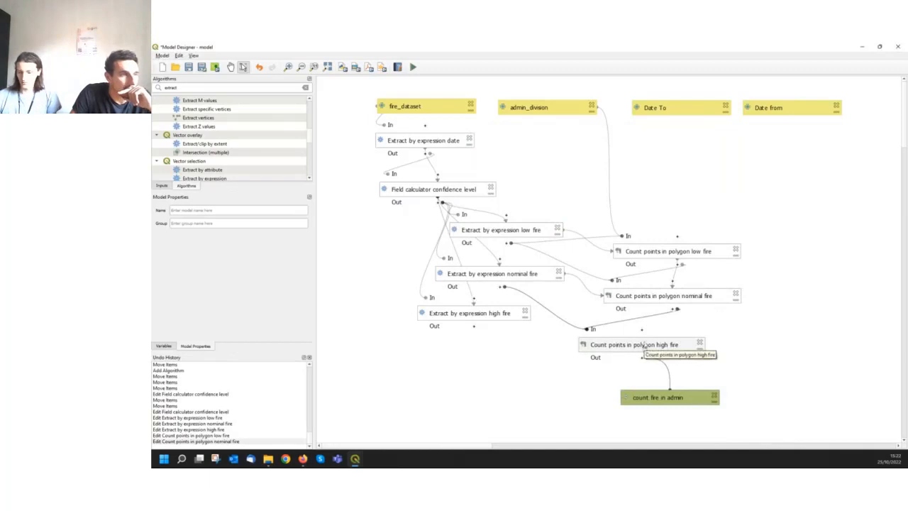
Make Count points in polygon high fire depend on Extract by expression high fire and Count points in polygon nominal fire
double_click(645, 345)
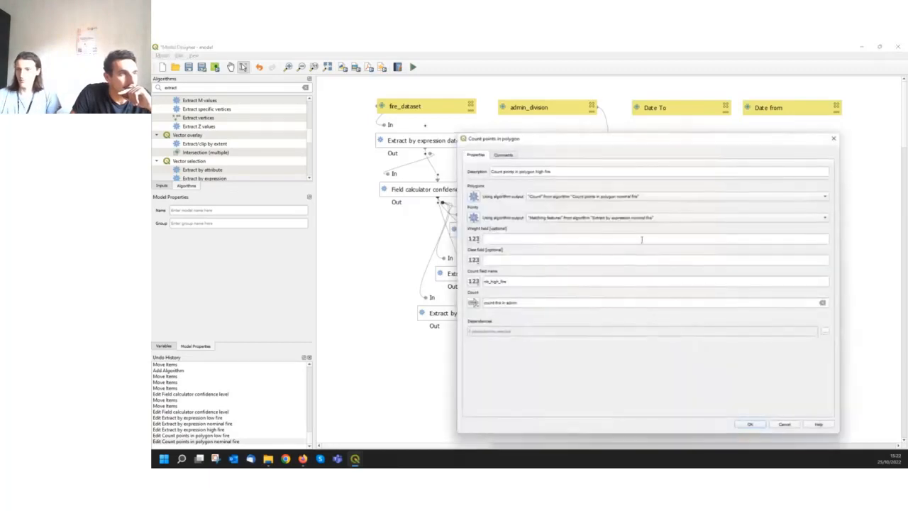
click(827, 332)
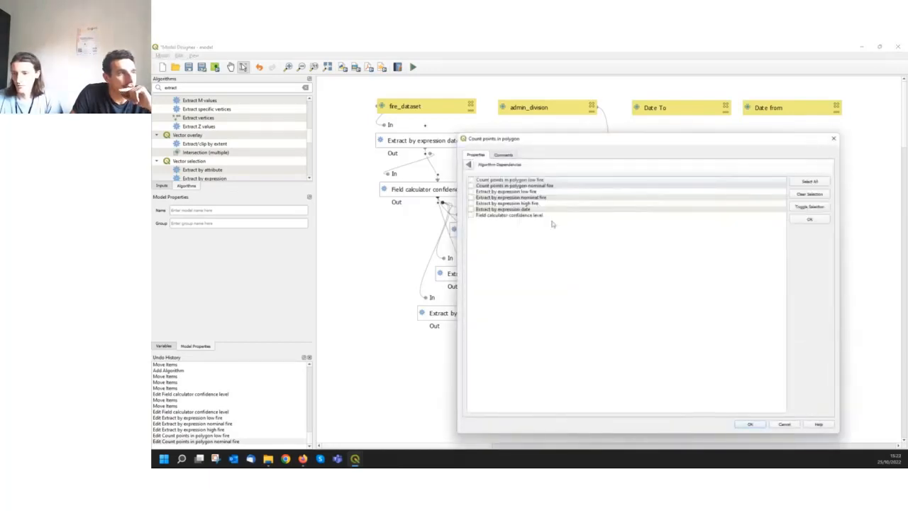
click(473, 204)
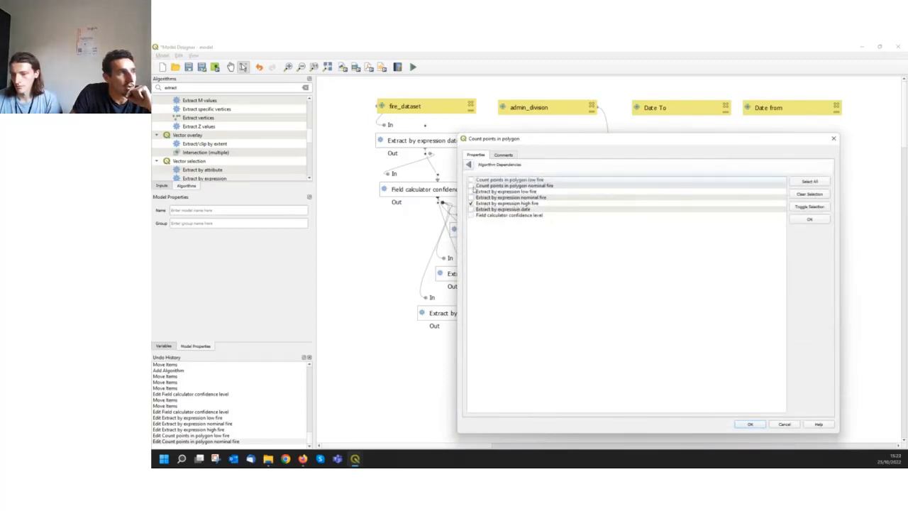
click(471, 186)
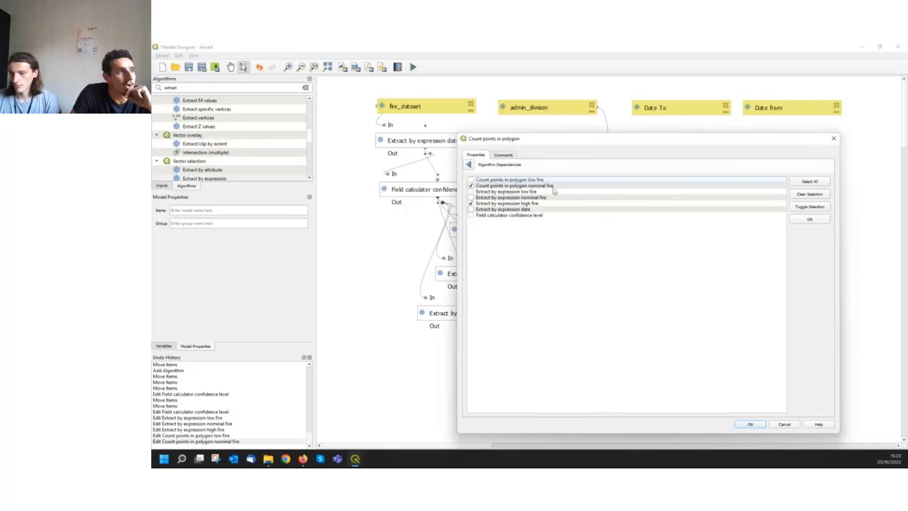
click(750, 423)
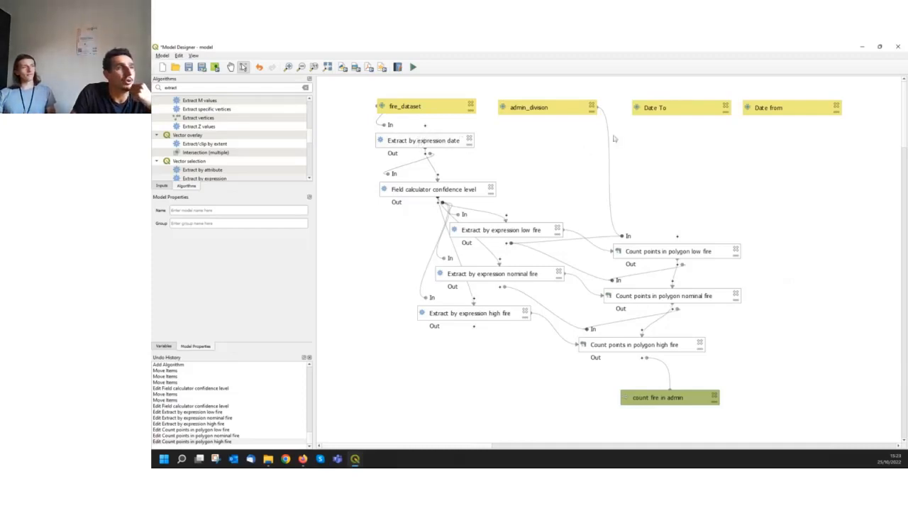
Move the Date To and Date from input boxes slightly further apart on the model canvas
drag(661, 107, 664, 108)
click(763, 108)
drag(764, 107, 766, 109)
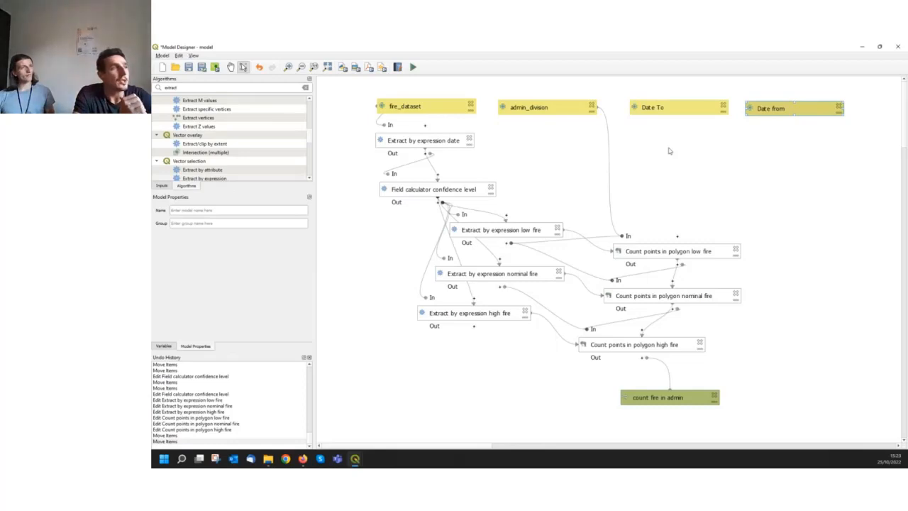
Run the model with the Date from year set to 2021 and a temporary output layer, and close the run dialog
click(413, 68)
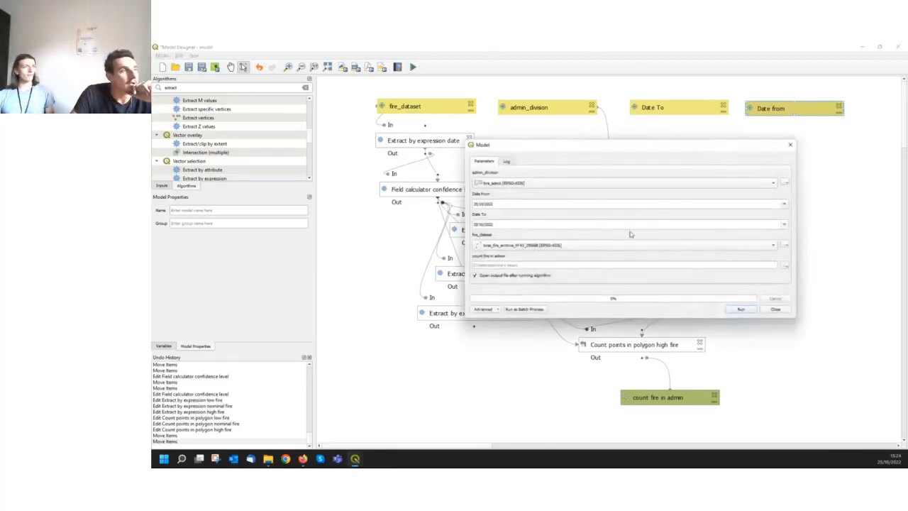
drag(596, 318, 592, 384)
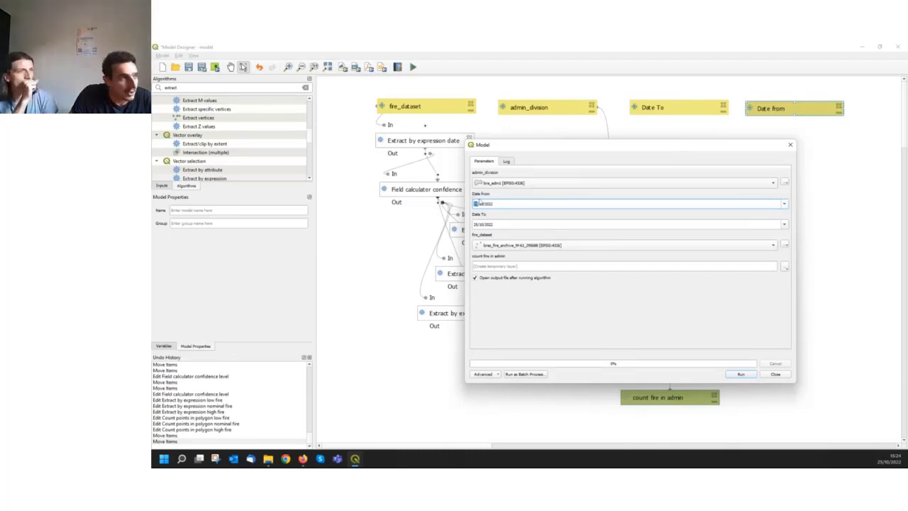
click(483, 204)
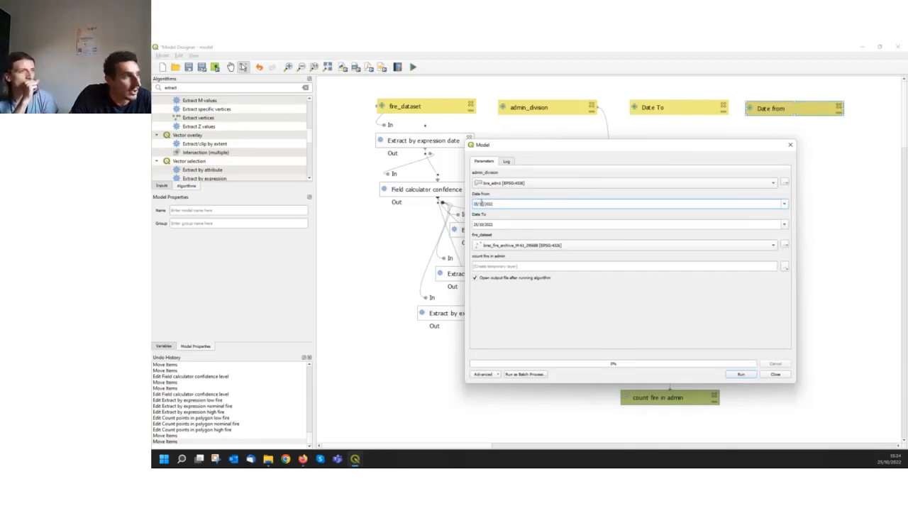
double_click(513, 206)
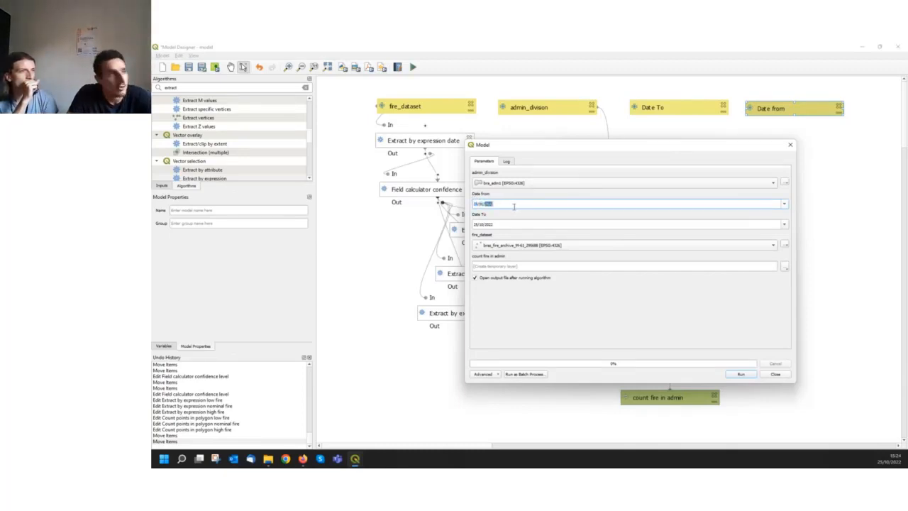
click(497, 203)
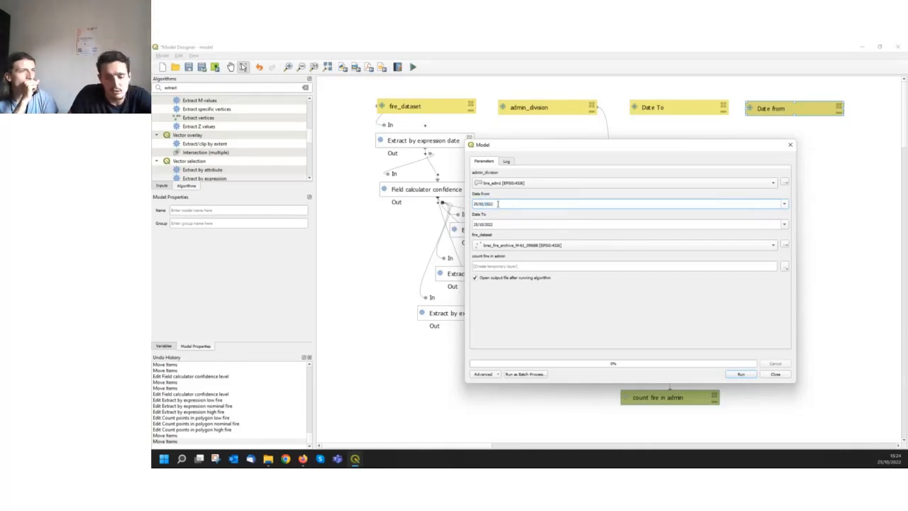
key(BackSpace)
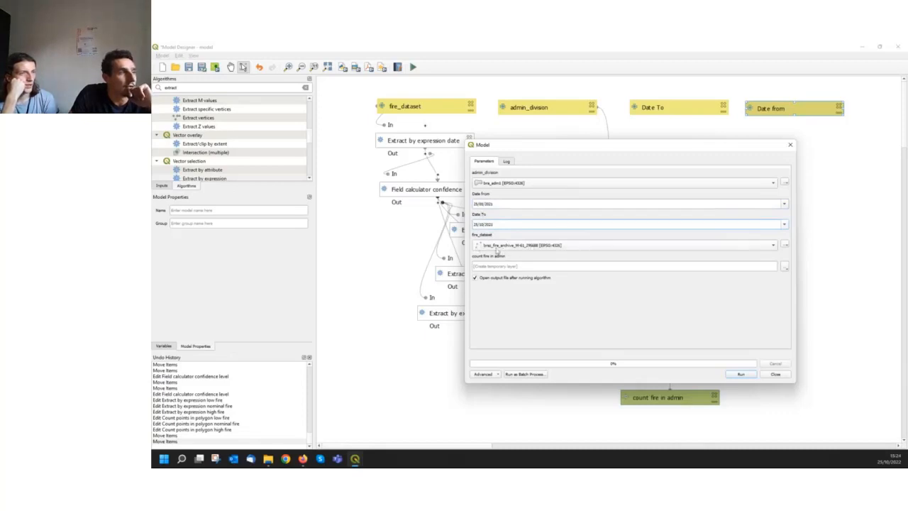
click(740, 375)
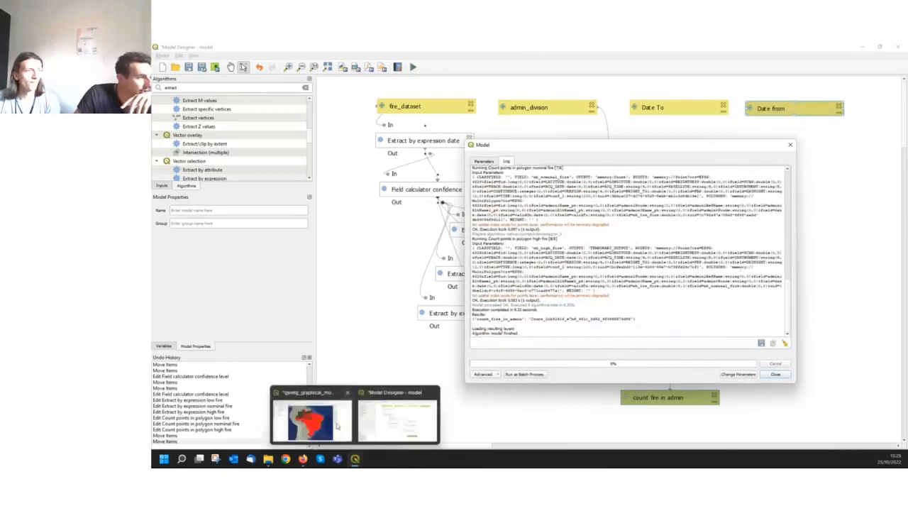
click(776, 374)
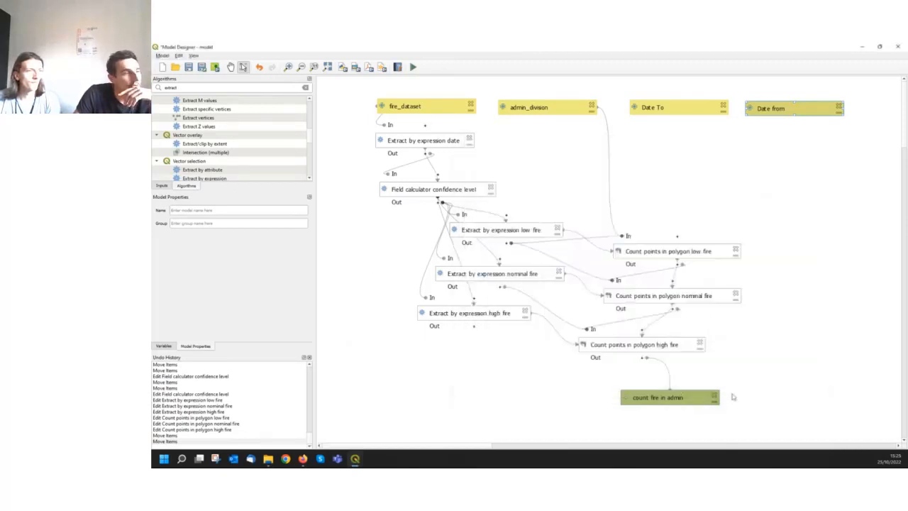
Switch to the main QGIS window and examine the fire count columns in the attribute table of the lower count fire in admin layer
mouse_move(355, 461)
click(308, 419)
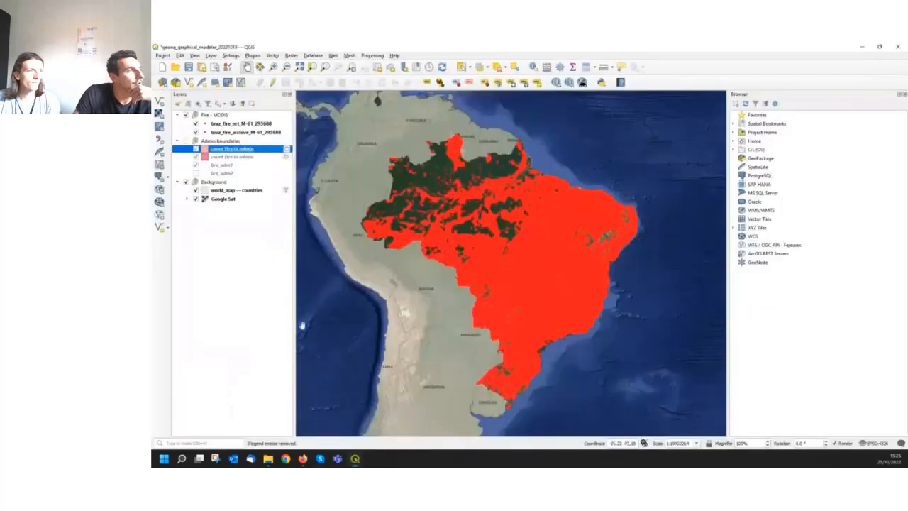
click(246, 157)
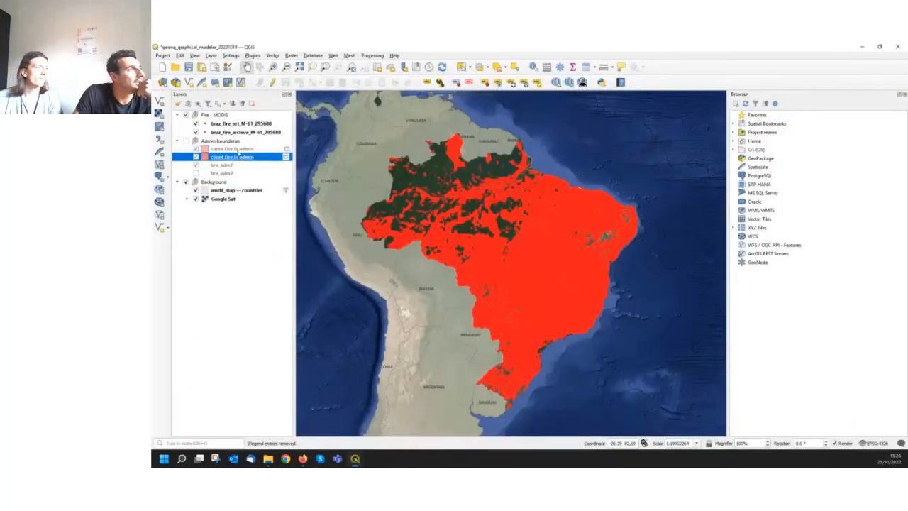
right_click(238, 151)
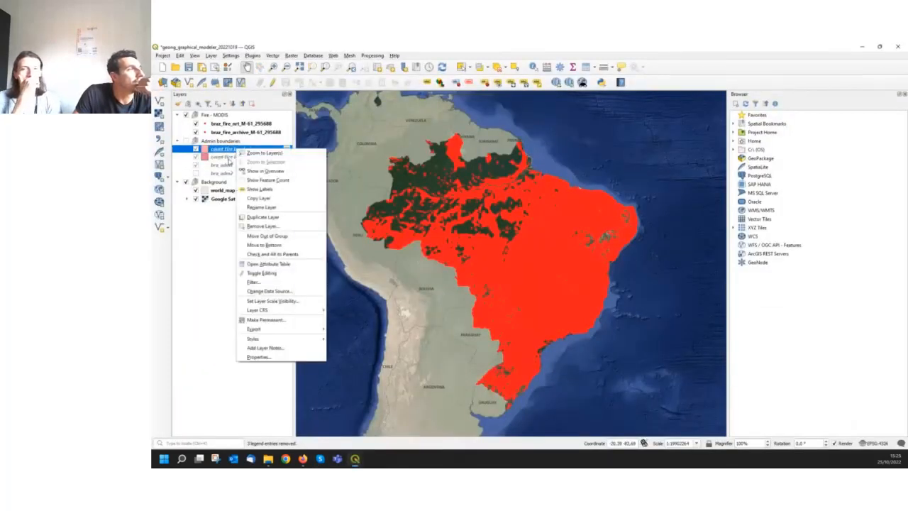
click(228, 158)
right_click(228, 157)
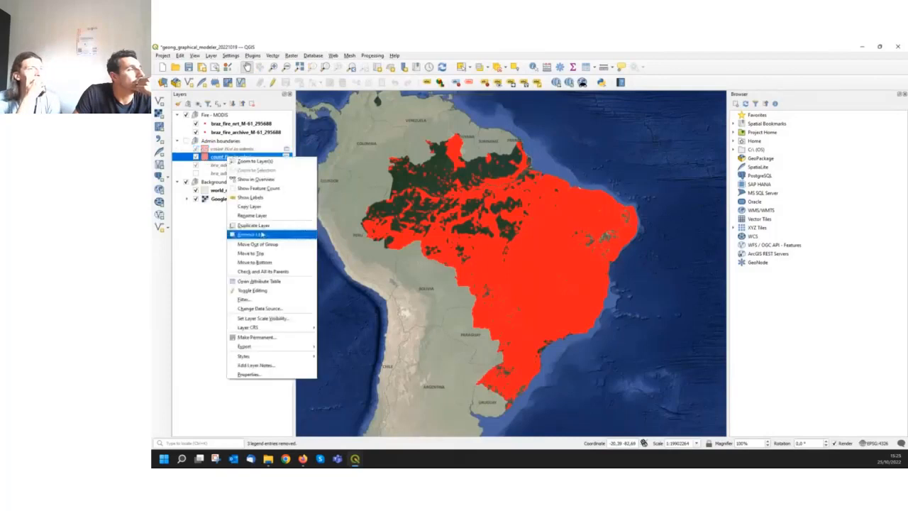
click(259, 281)
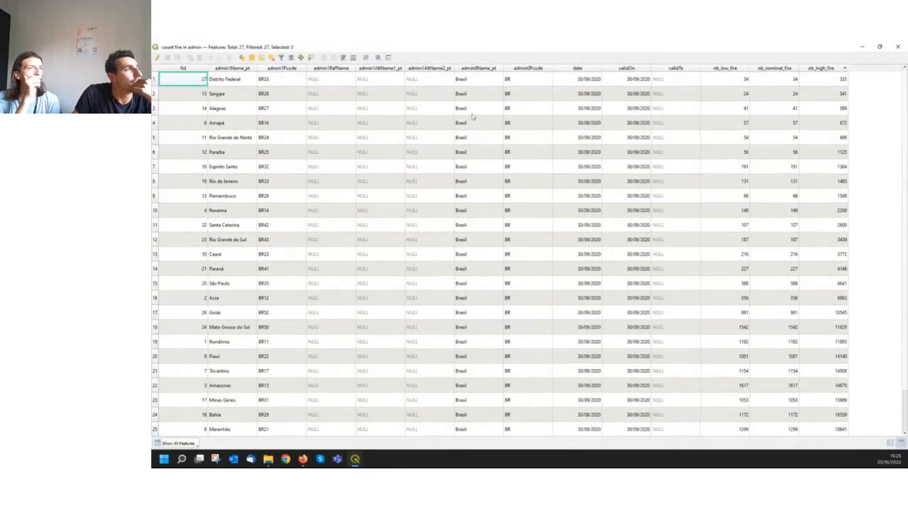
scroll(435, 131, down, 1)
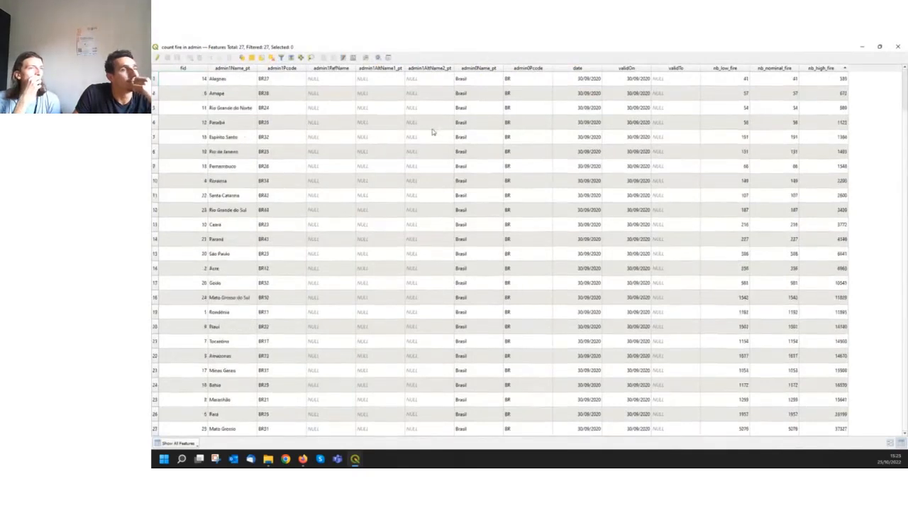
scroll(781, 100, up, 1)
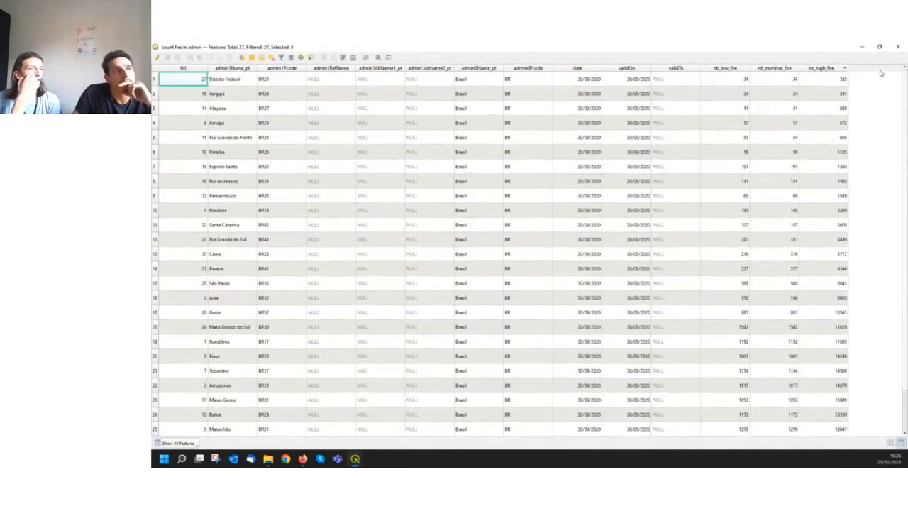
click(900, 47)
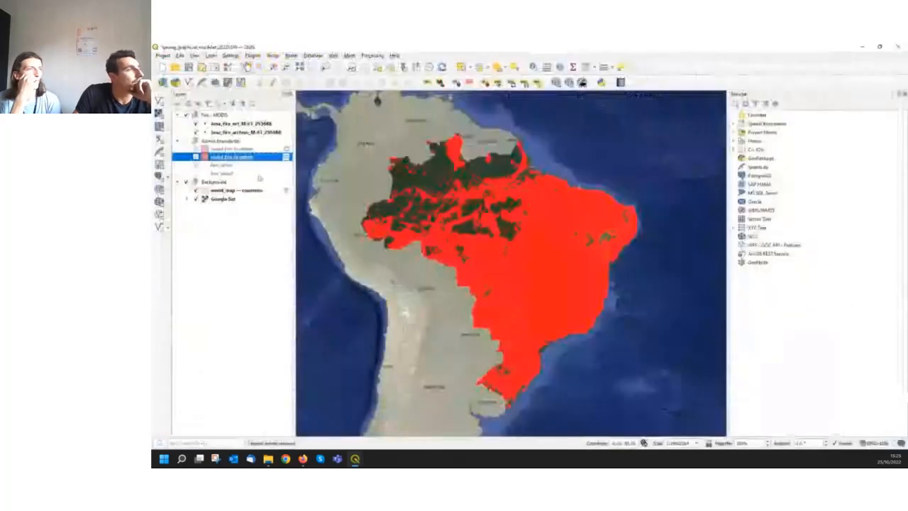
Examine the attribute table of the upper count fire in admin layer to compare its fire counts with the other layer
right_click(234, 150)
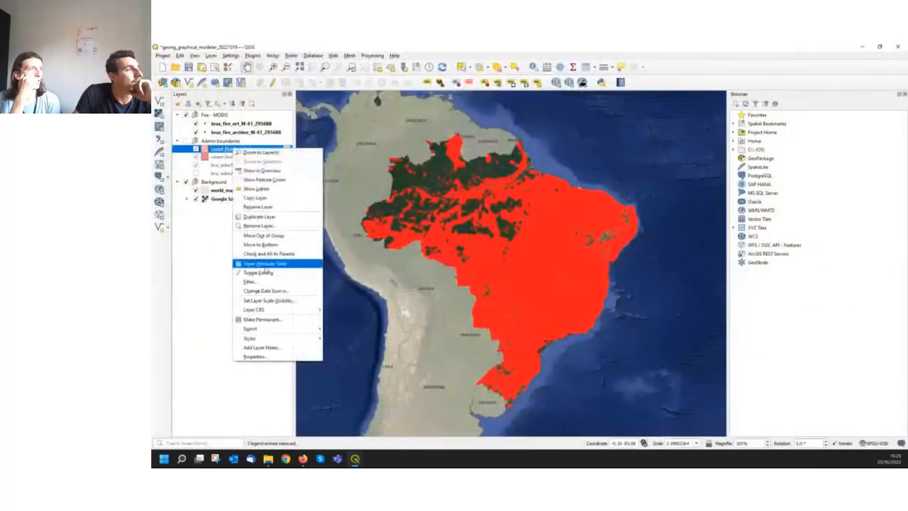
click(264, 263)
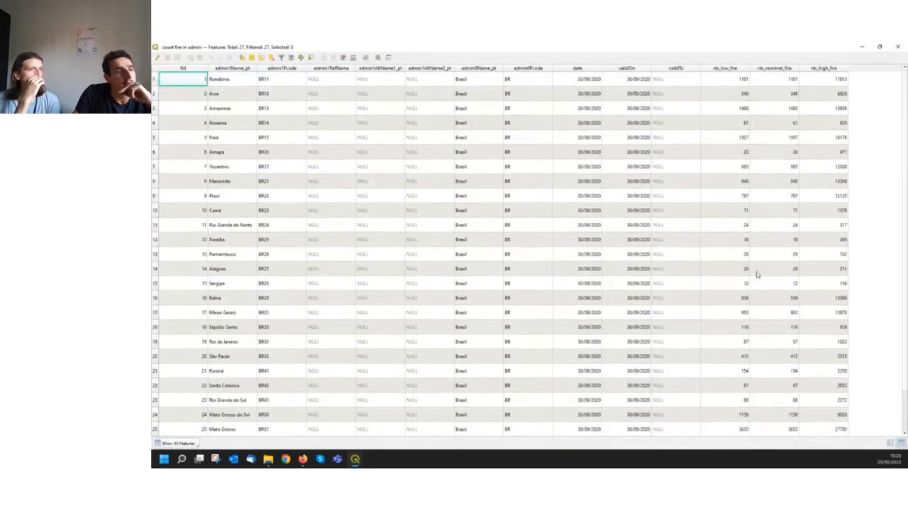
click(900, 47)
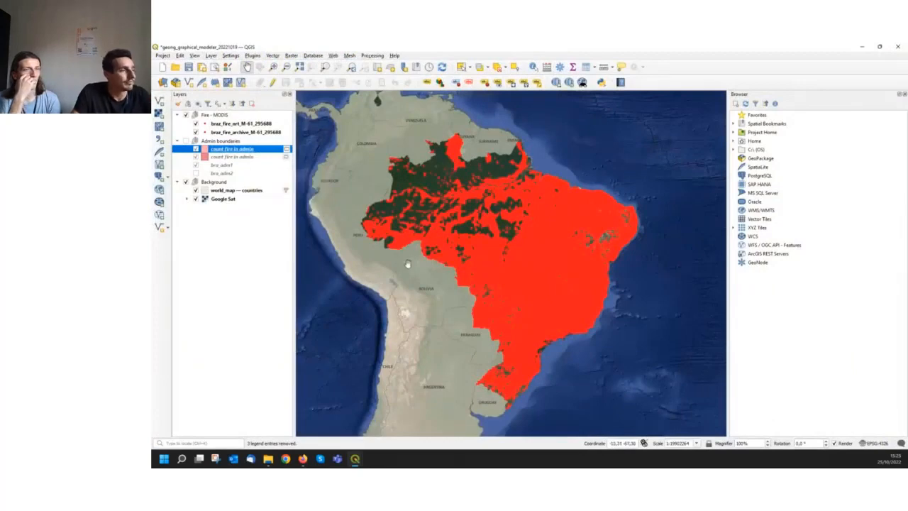
Switch to Firefox and review the workshop's Step 2 page on managing date of data as input
mouse_move(358, 461)
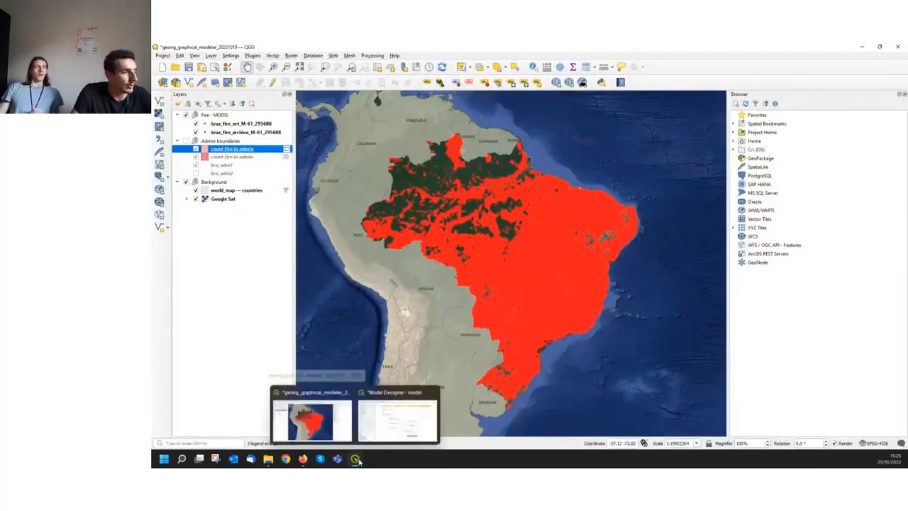
mouse_move(303, 459)
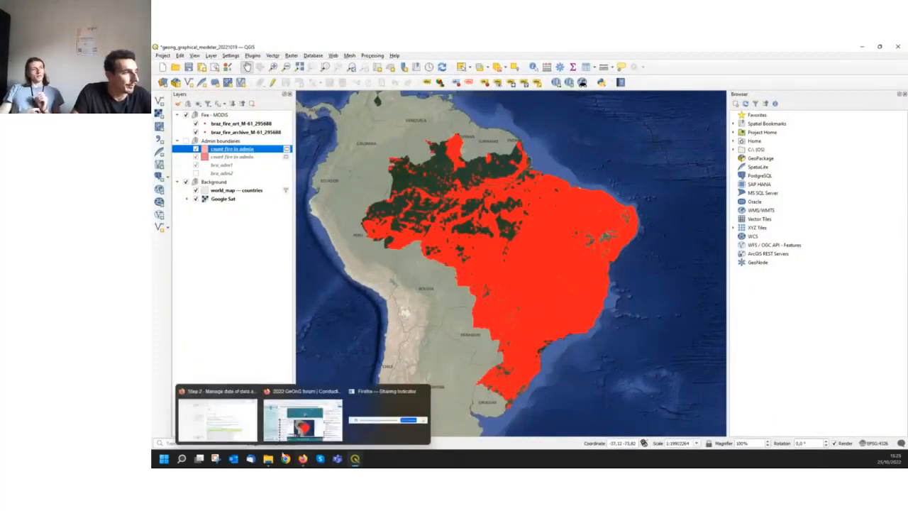
click(216, 420)
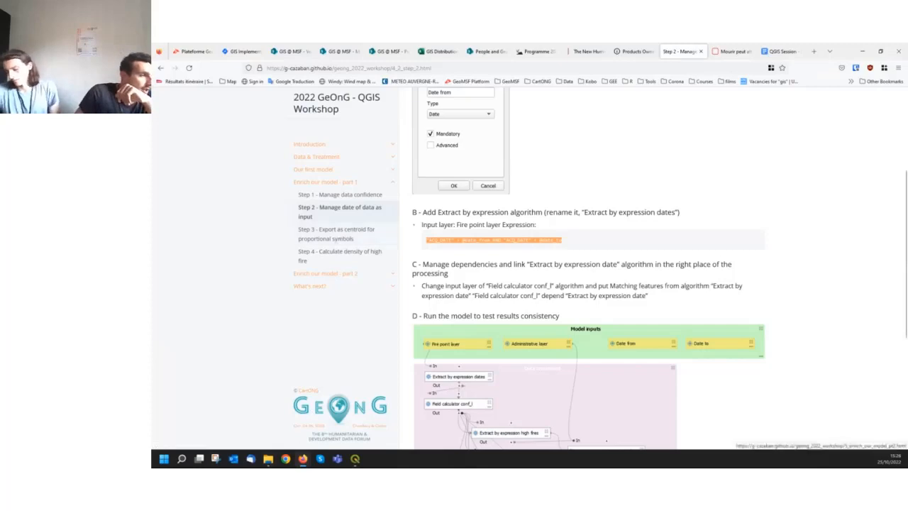
Switch back to the main QGIS window, show the Admin boundaries group and hide both MODIS fire point layers
mouse_move(355, 458)
click(331, 419)
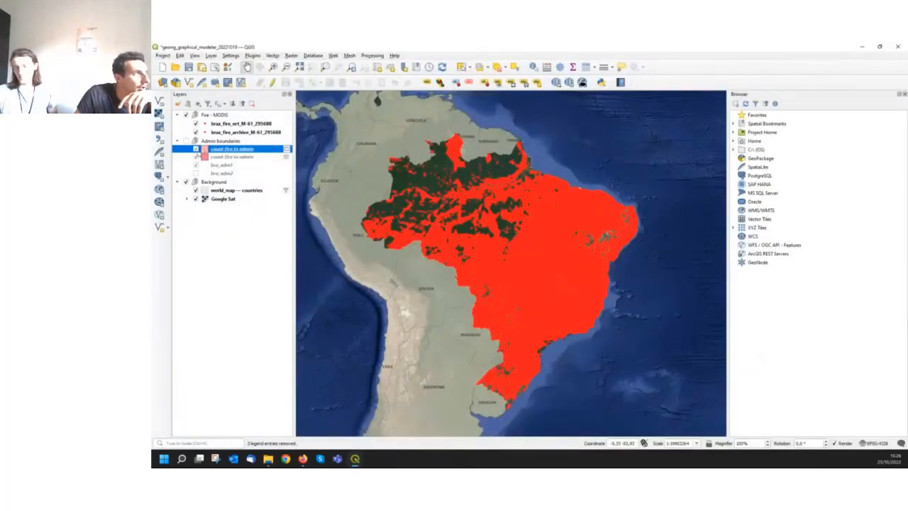
click(186, 141)
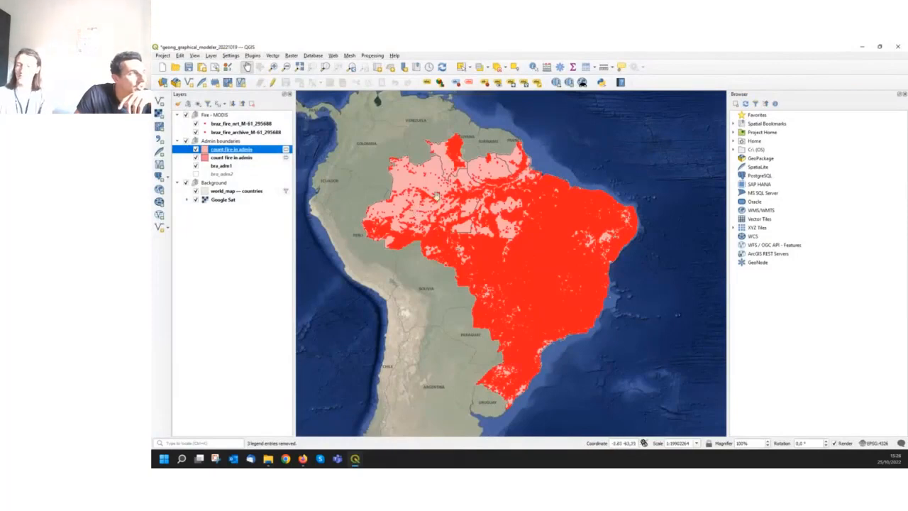
click(196, 124)
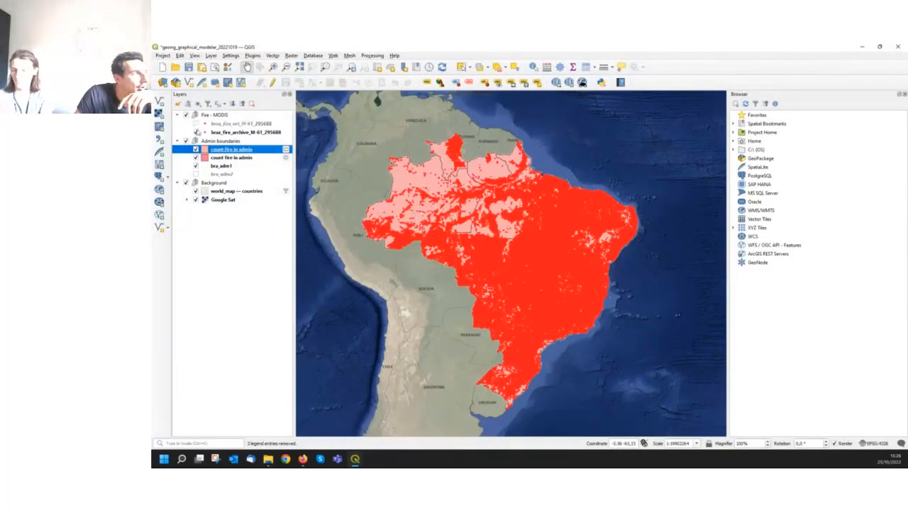
click(196, 132)
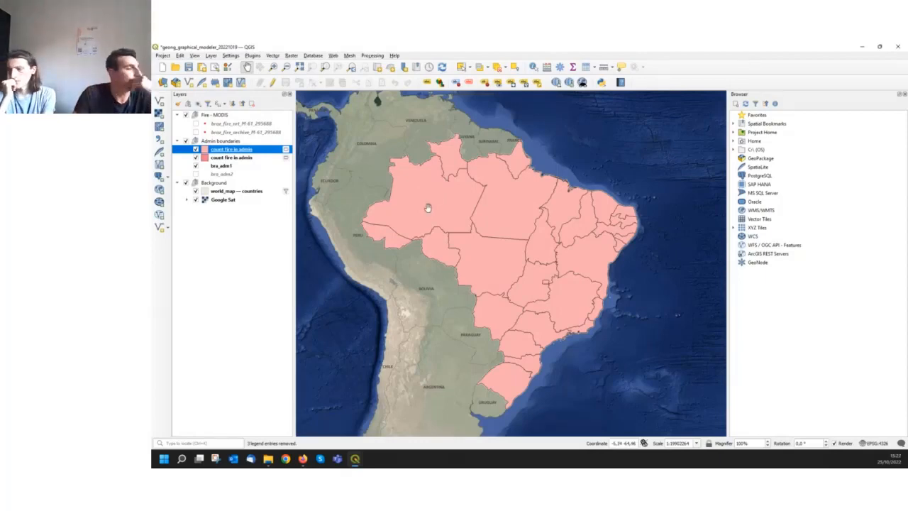
Switch to Firefox and read the workshop's Step 3 instructions on exporting centroids for proportional symbols, including output naming, dependencies and the model diagram
mouse_move(355, 459)
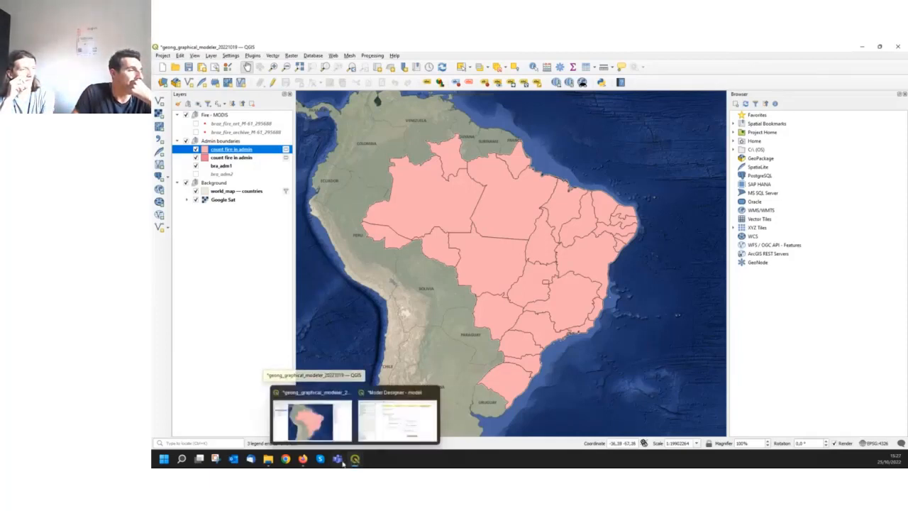
click(304, 461)
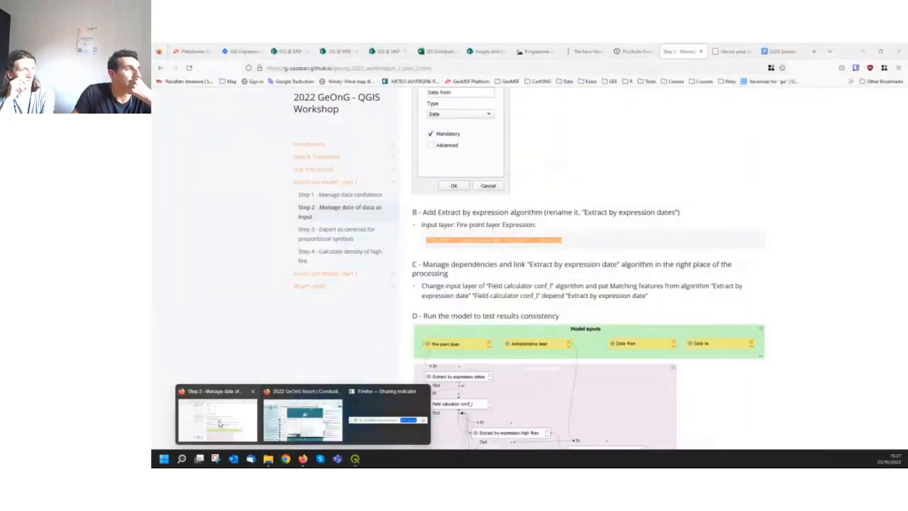
click(220, 425)
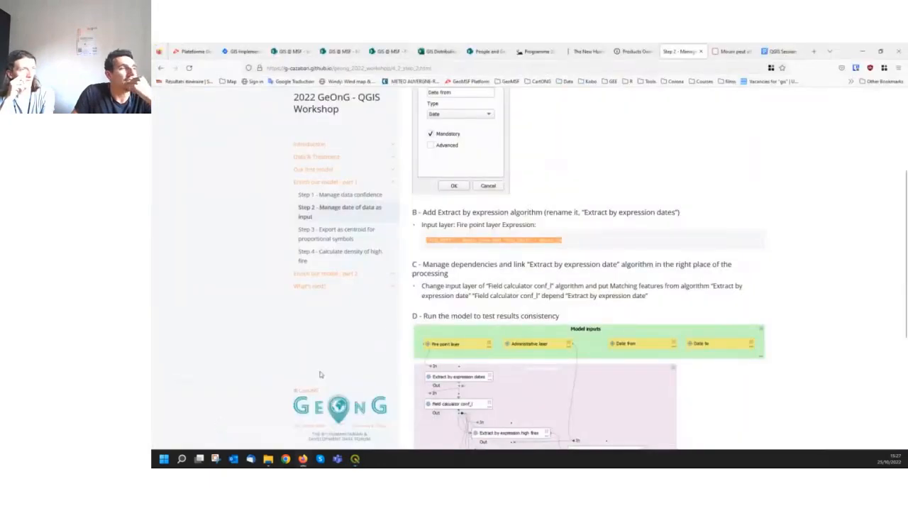
click(355, 230)
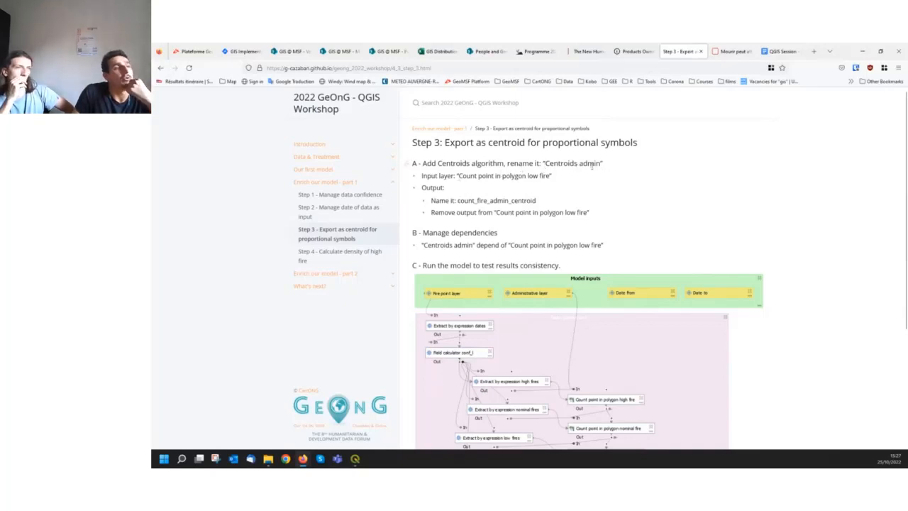
scroll(516, 254, down, 1)
scroll(515, 254, down, 1)
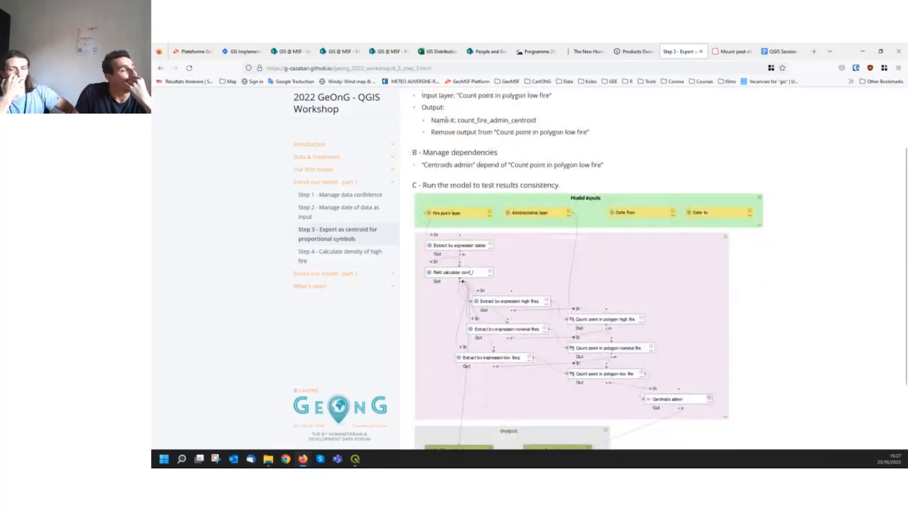
drag(456, 120, 535, 121)
click(435, 134)
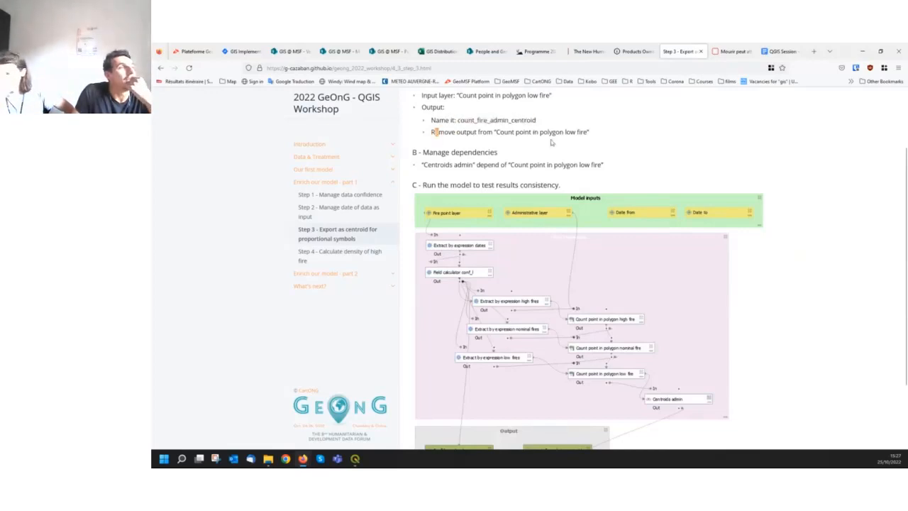
click(639, 138)
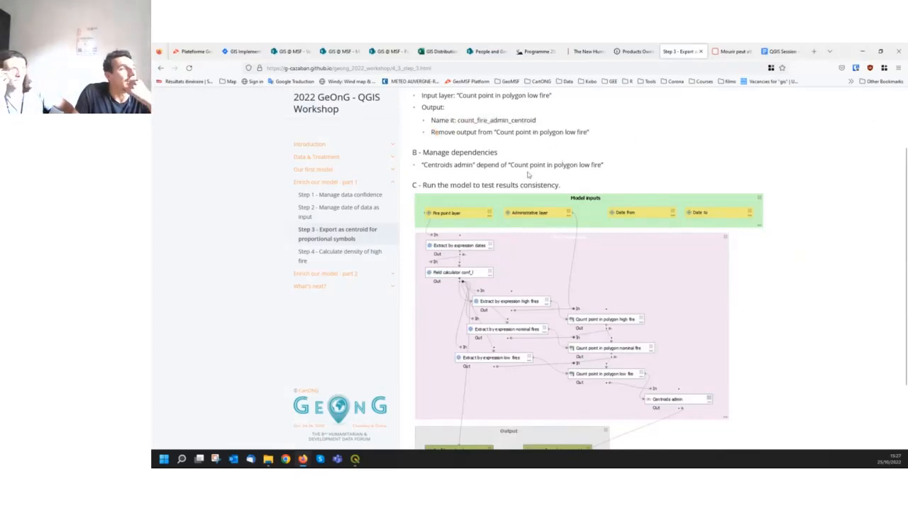
scroll(528, 175, down, 1)
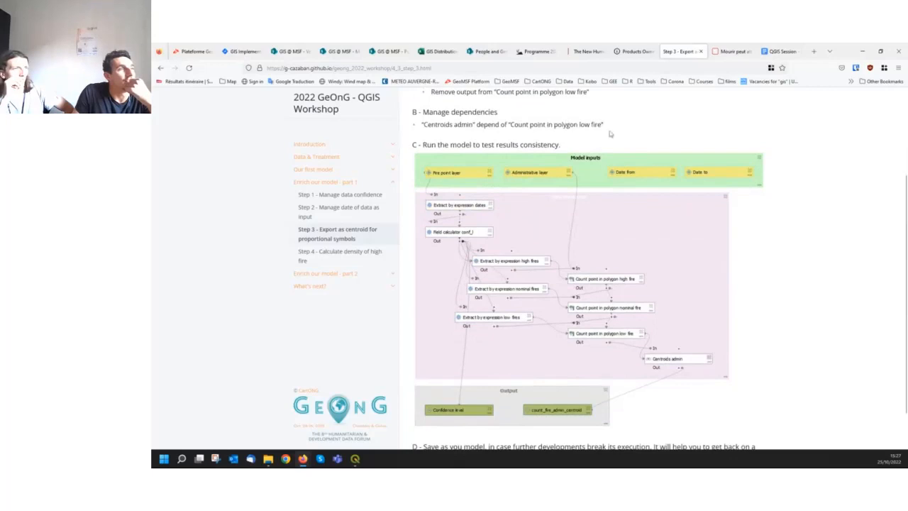
scroll(541, 296, down, 1)
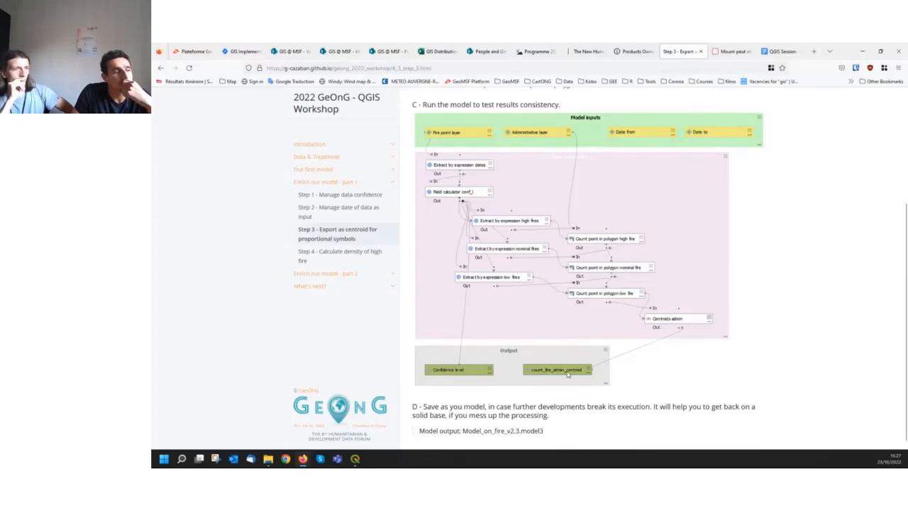
Open the workshop's Step 4 page on calculating density of high fire and read the reprojection CRS and field name, type, length and precision settings
click(321, 257)
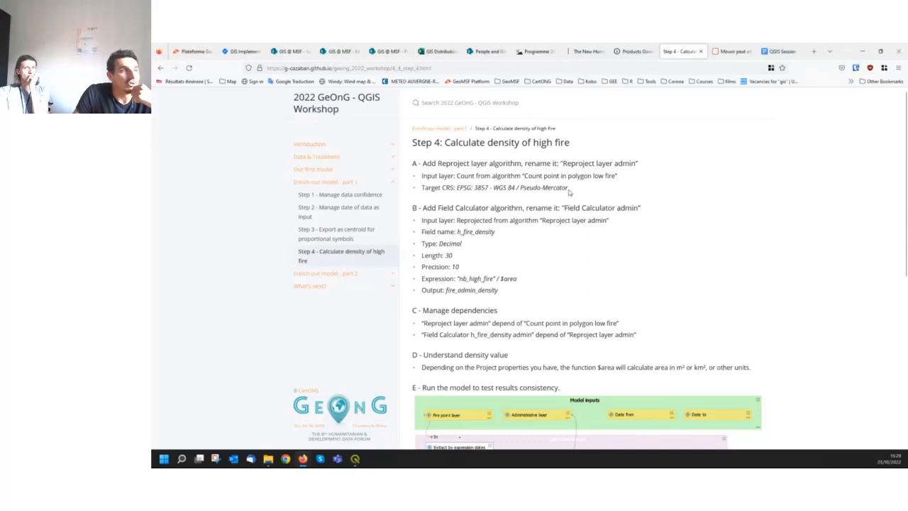
drag(572, 189, 533, 188)
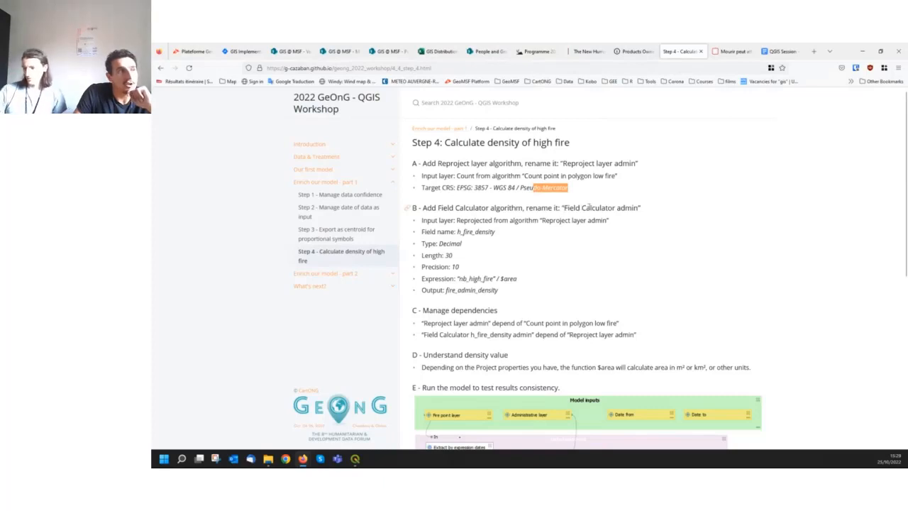
click(458, 231)
drag(458, 231, 463, 231)
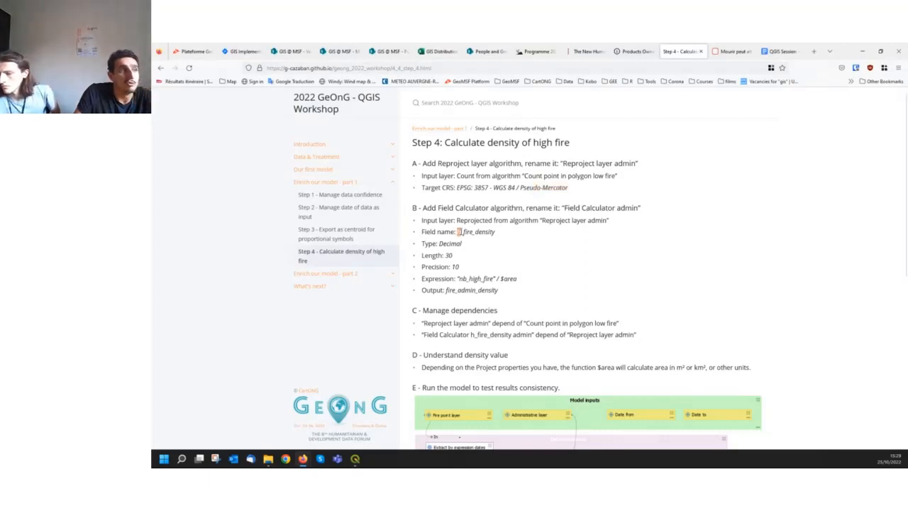
drag(458, 232, 496, 232)
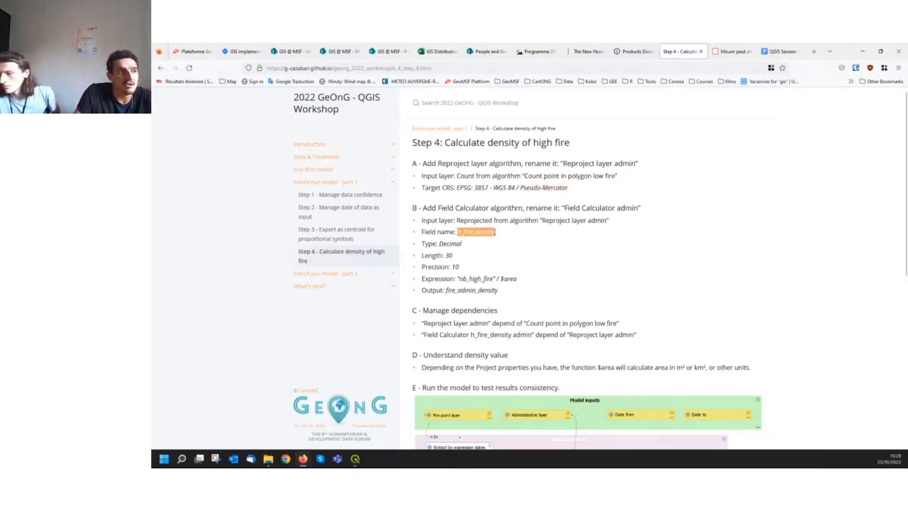
click(502, 241)
scroll(500, 237, down, 1)
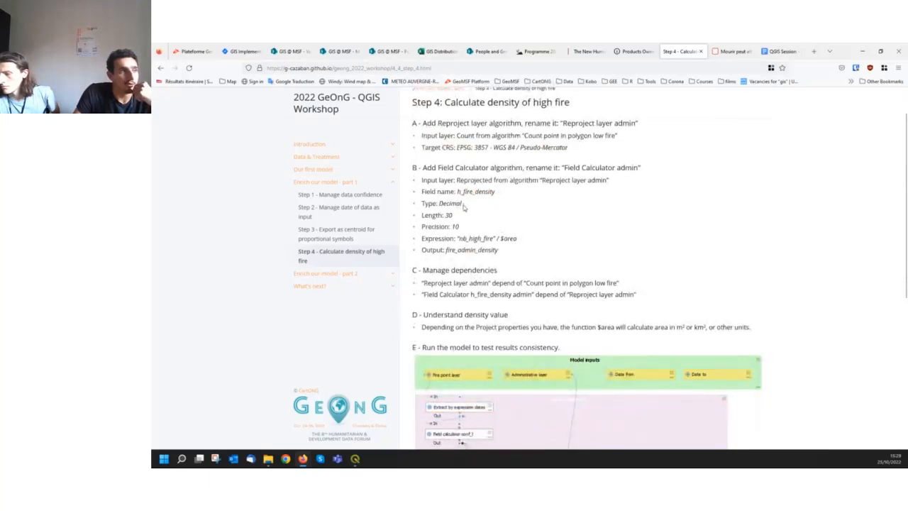
drag(464, 207, 438, 203)
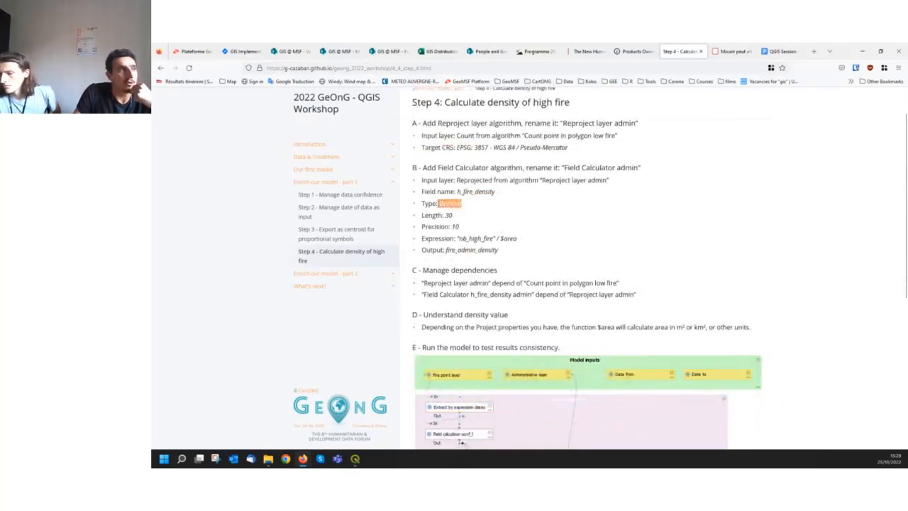
click(454, 224)
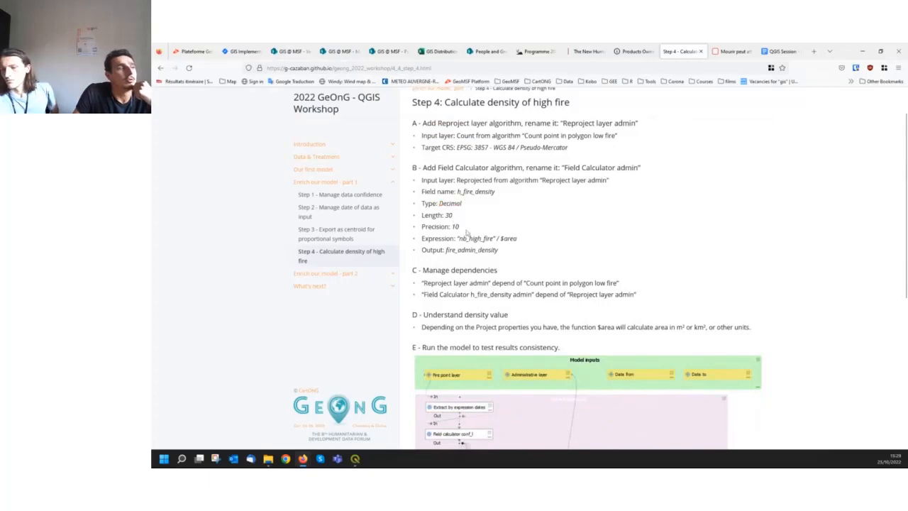
drag(460, 227, 446, 215)
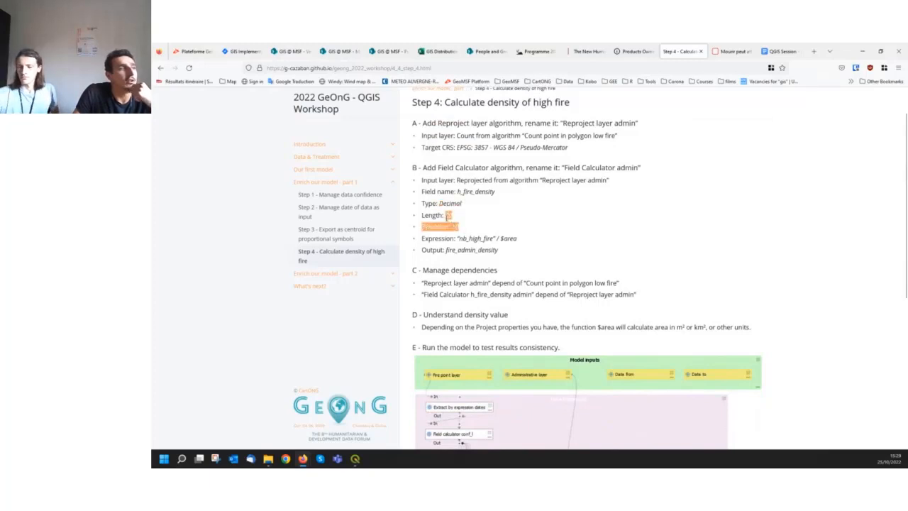
click(462, 227)
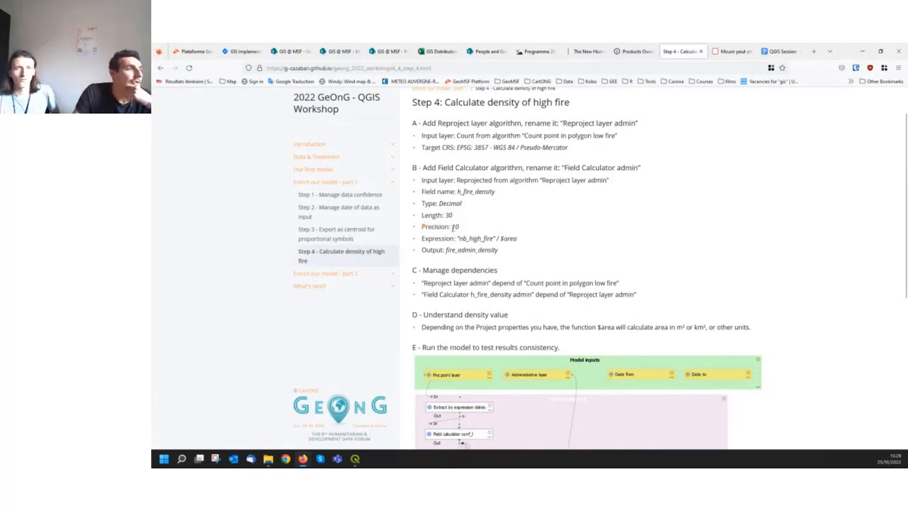
Review the "nb_high_fire" / $area expression, the output name, the dependencies and the model diagram on the Step 4 page
scroll(504, 217, down, 1)
scroll(503, 216, down, 1)
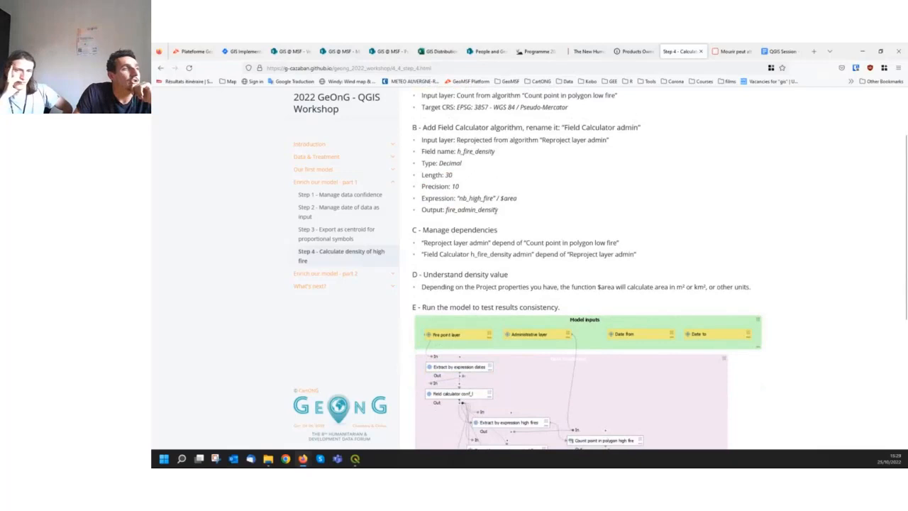
drag(457, 198, 500, 199)
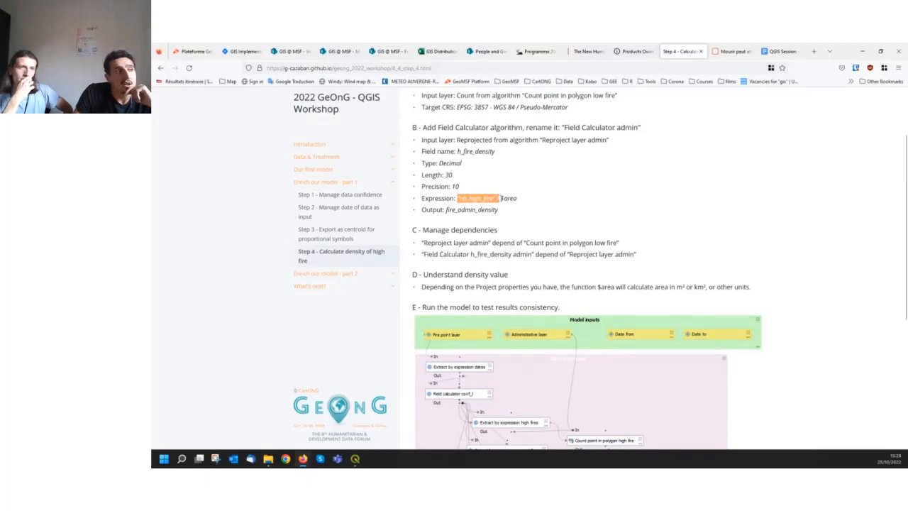
drag(501, 199, 529, 201)
click(518, 205)
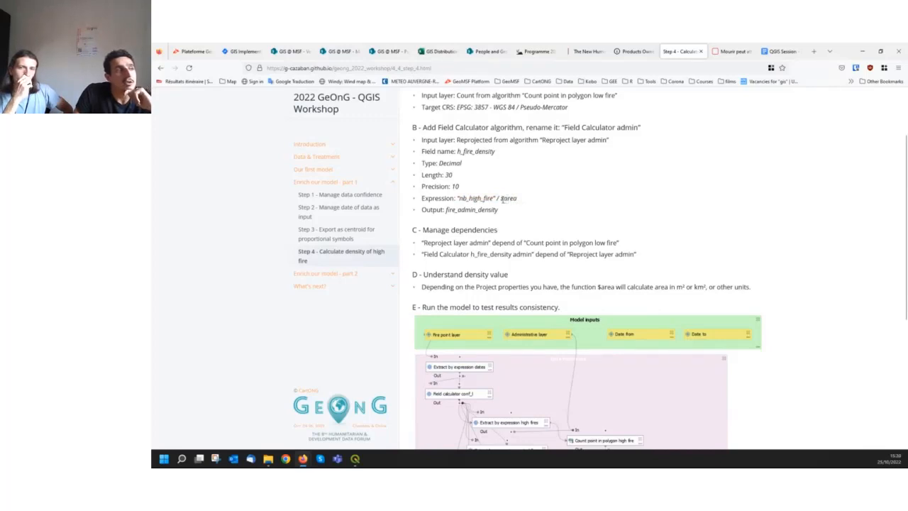
drag(501, 199, 517, 199)
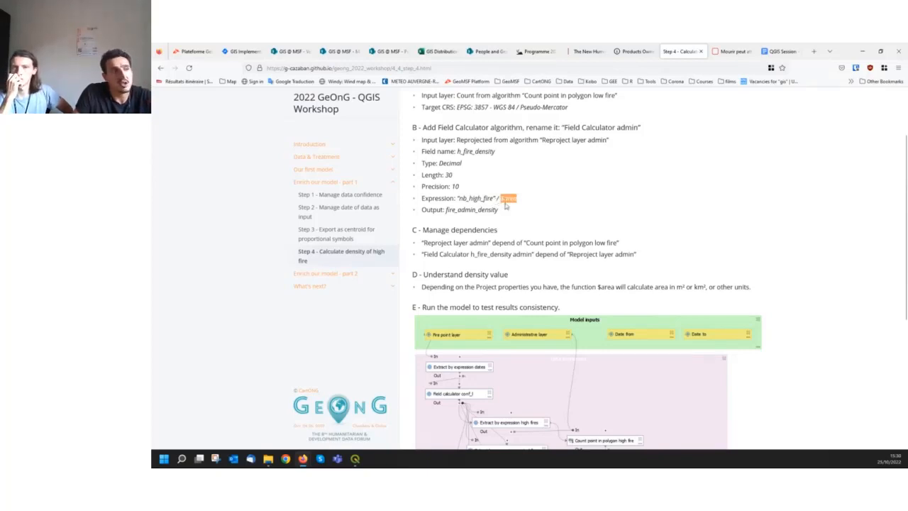
scroll(529, 207, down, 1)
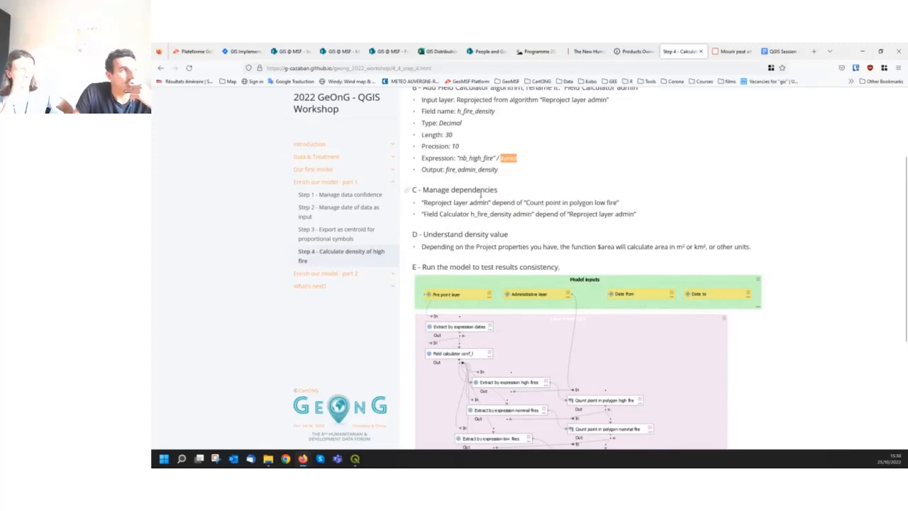
scroll(481, 195, down, 3)
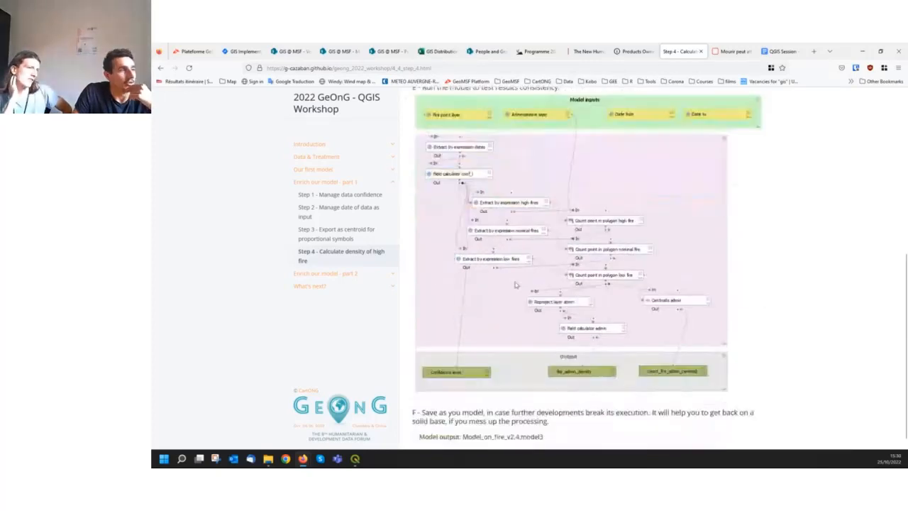
scroll(561, 340, up, 1)
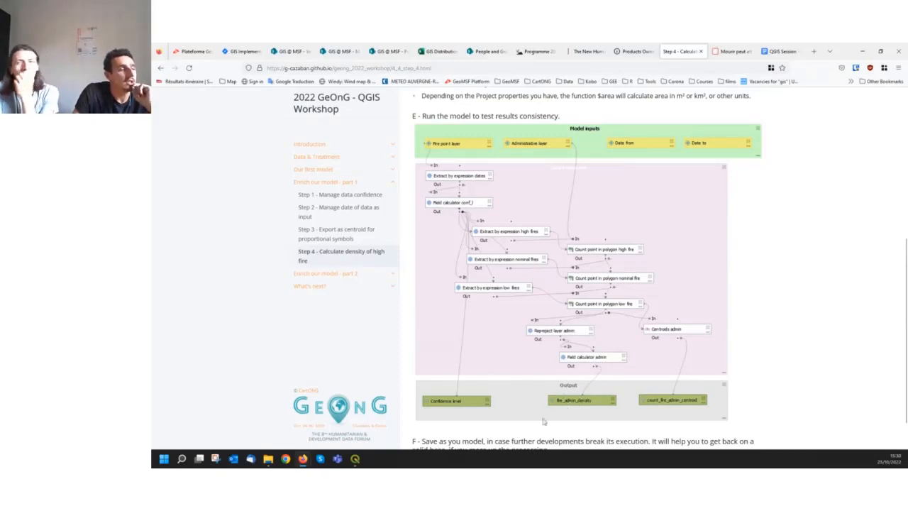
Switch to the main QGIS window and inspect the available area measurement units in the project properties, leaving them unchanged
mouse_move(356, 459)
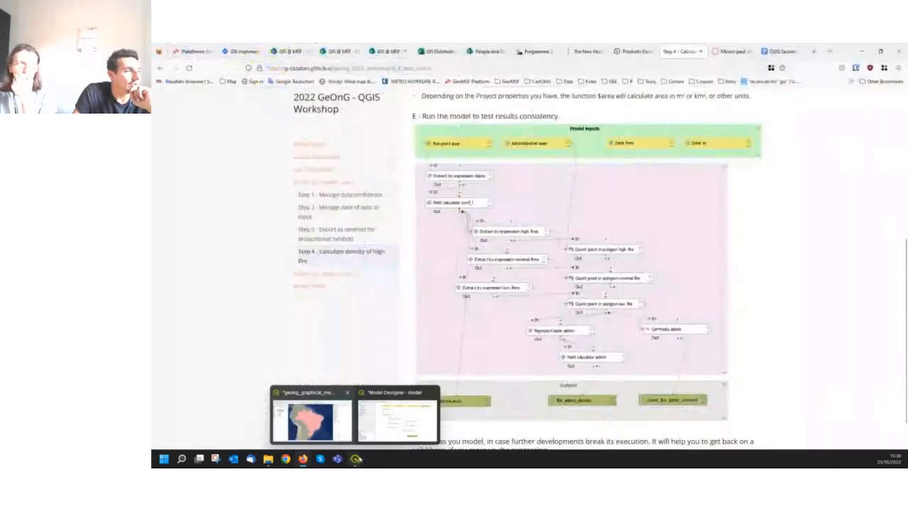
click(333, 425)
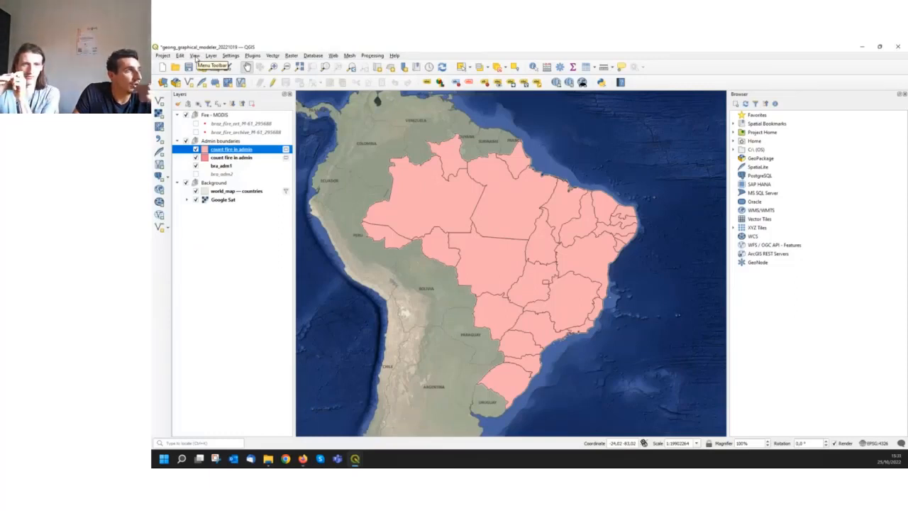
click(164, 56)
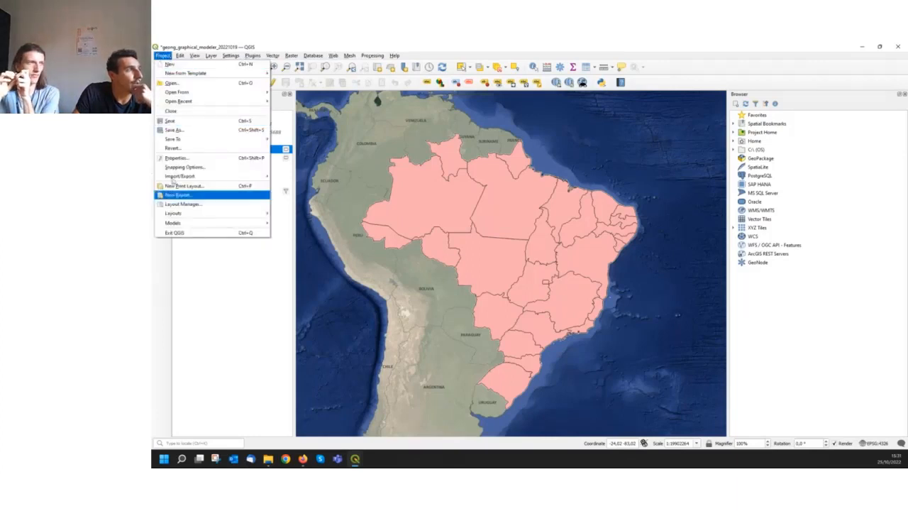
click(174, 158)
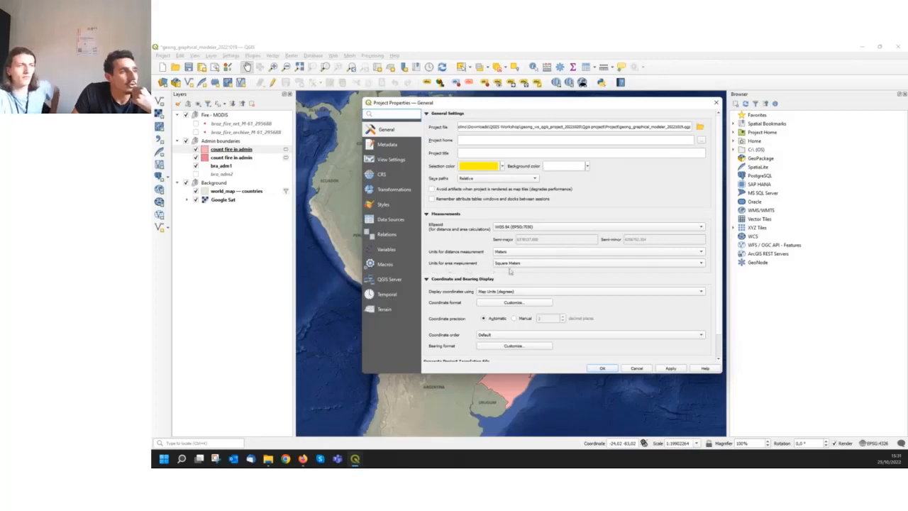
click(539, 264)
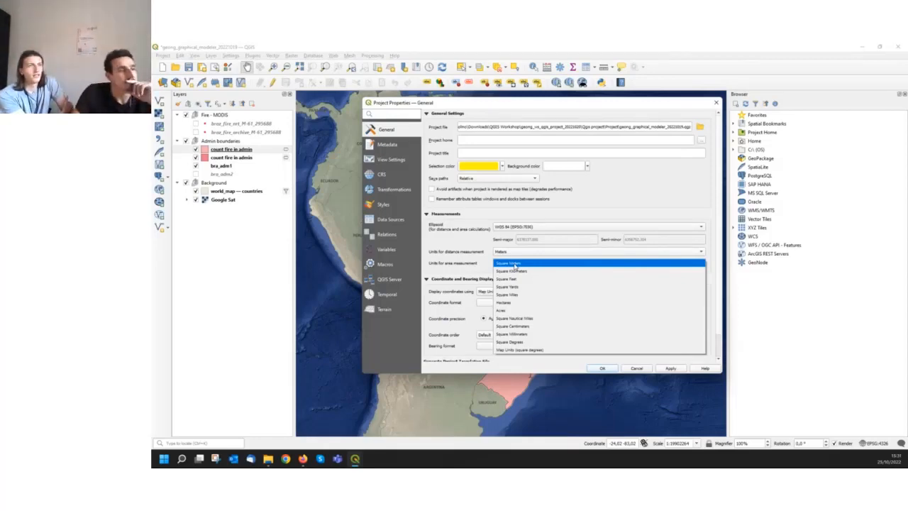
click(641, 369)
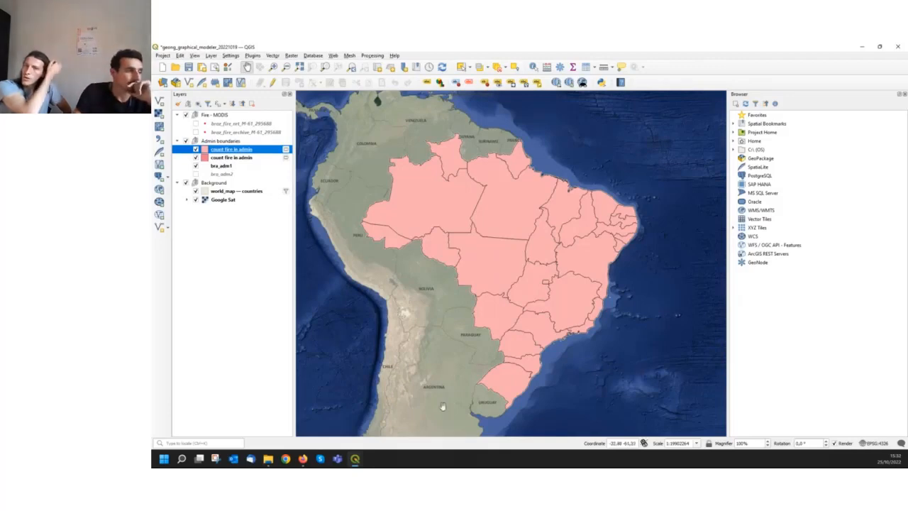
Switch to Firefox and examine the model diagram for Step 3, Calculate density of high fire, in the workshop's Enrich our model - part 2
click(303, 460)
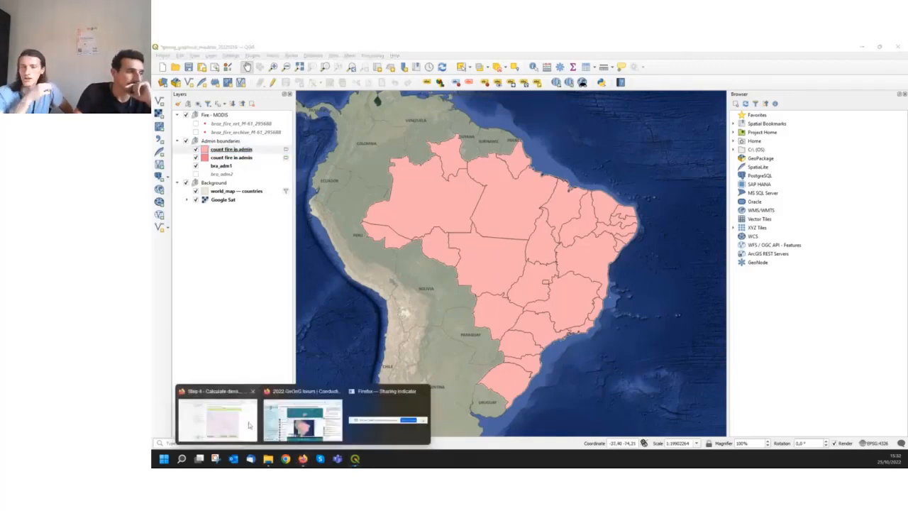
click(217, 411)
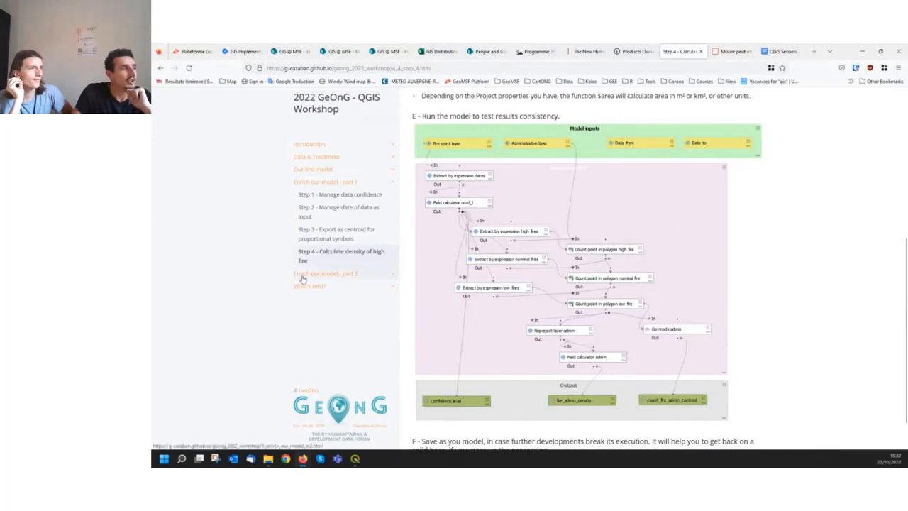
click(302, 276)
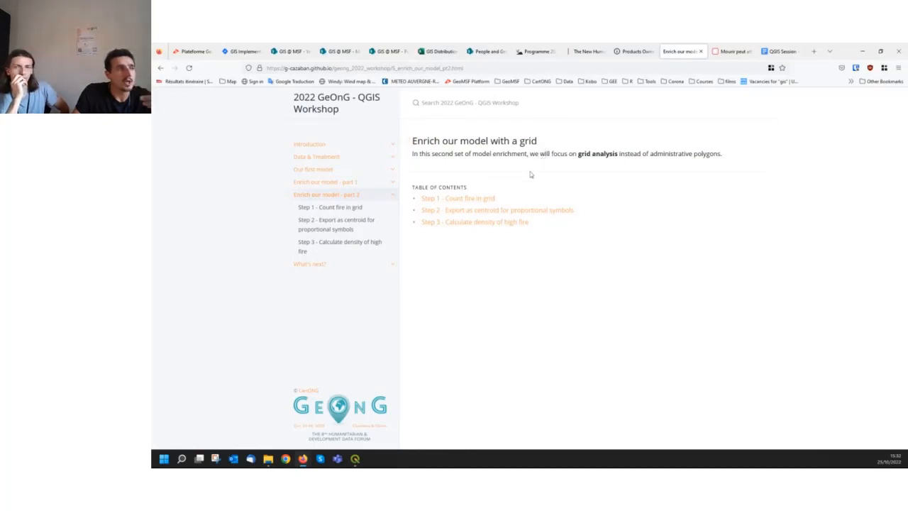
click(480, 227)
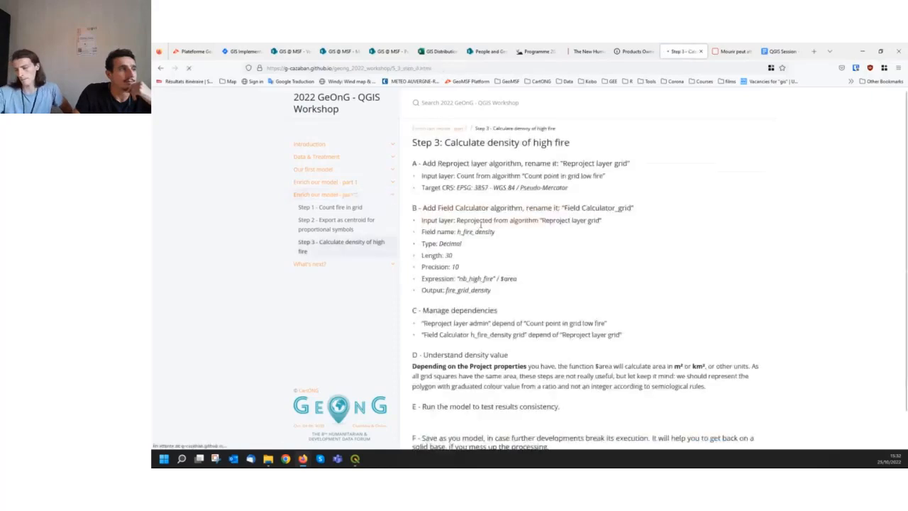
scroll(501, 245, down, 5)
scroll(501, 245, up, 1)
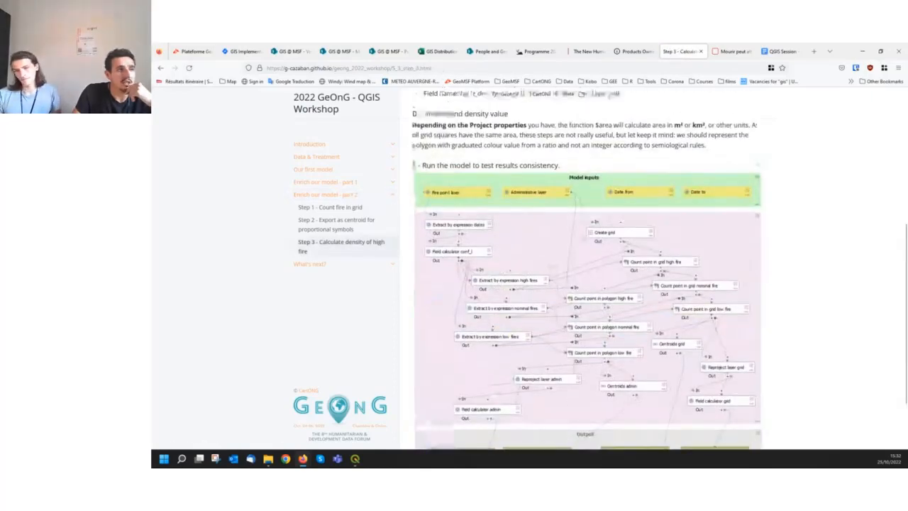
scroll(501, 245, down, 2)
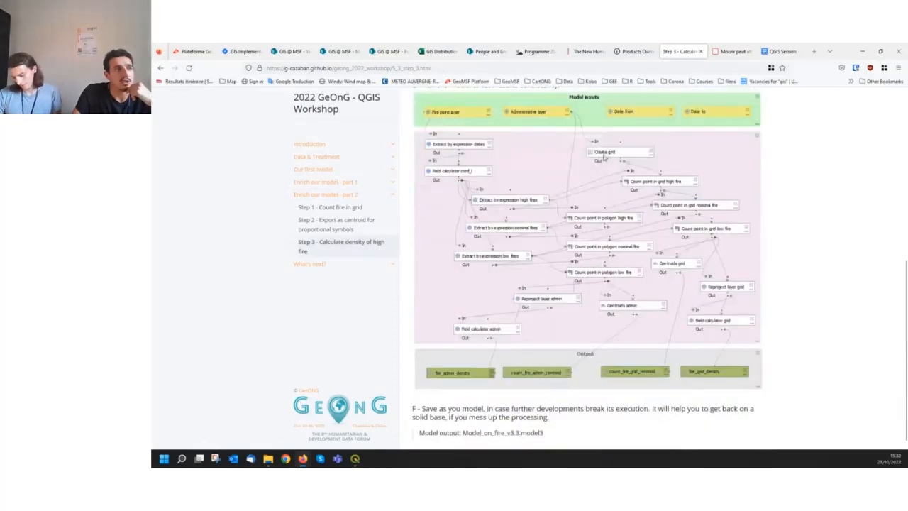
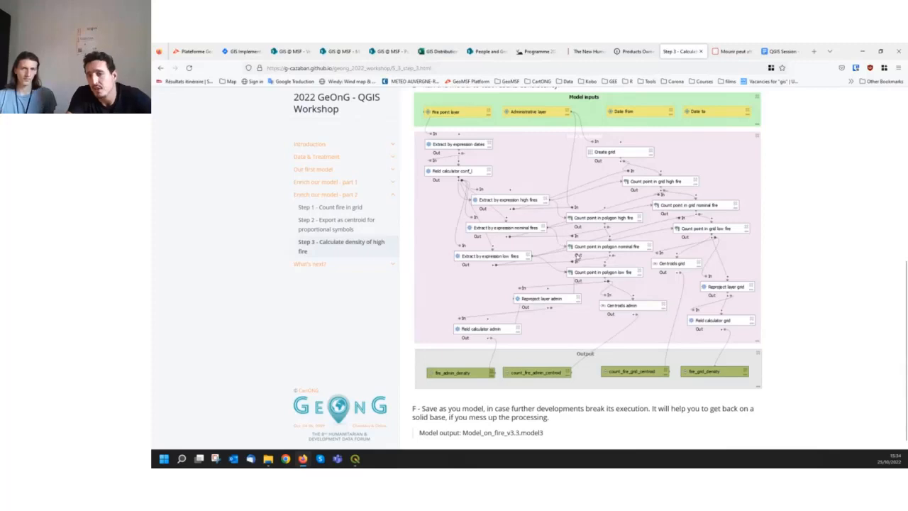
Switch to the QGIS Model Designer and shift the "Count points in polygon low fire" algorithm slightly to the right
mouse_move(355, 458)
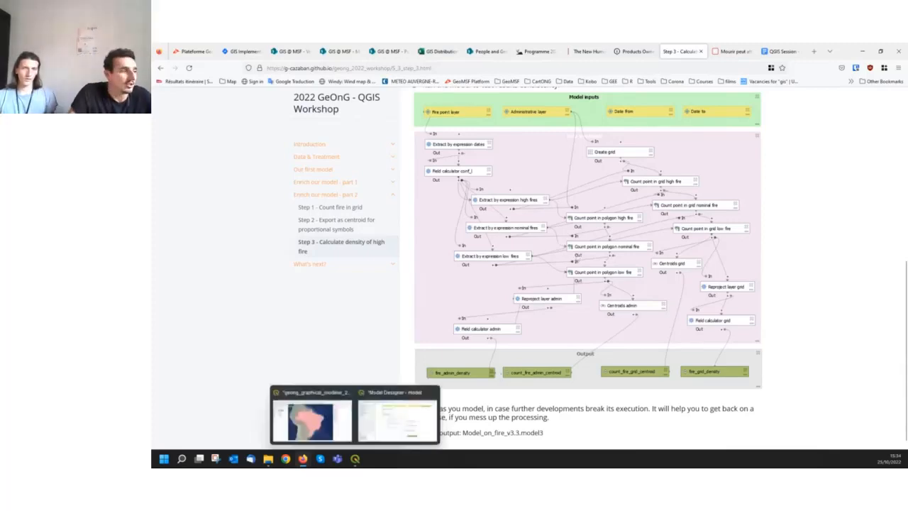
click(385, 413)
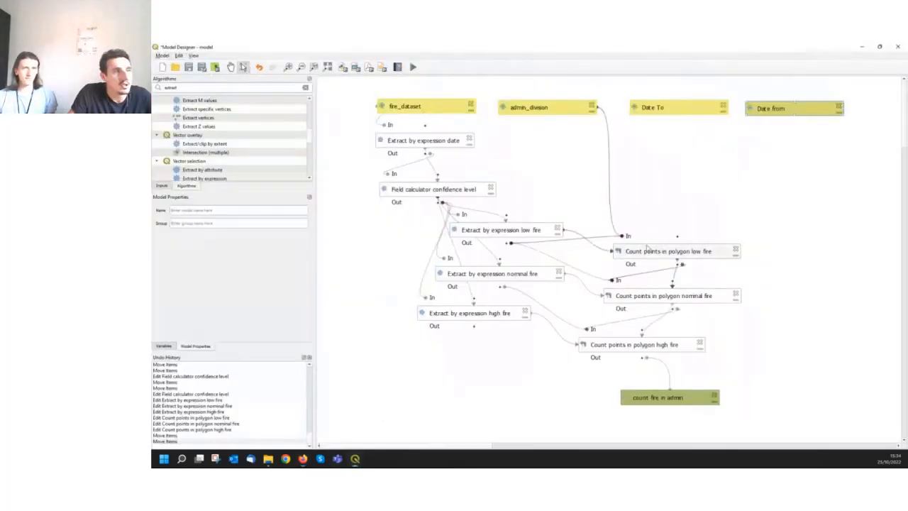
drag(648, 250, 678, 247)
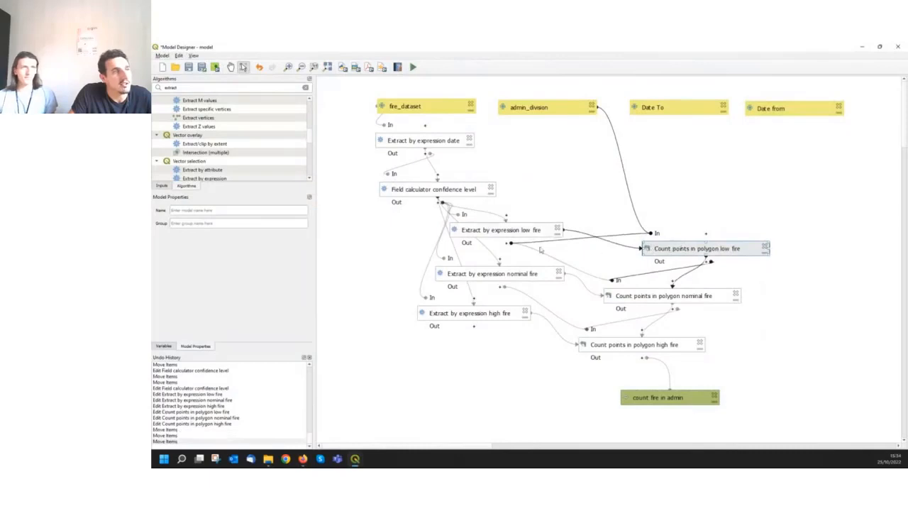
Inspect the algorithm dependencies of "Count points in polygon low fire" and accept its settings
double_click(705, 246)
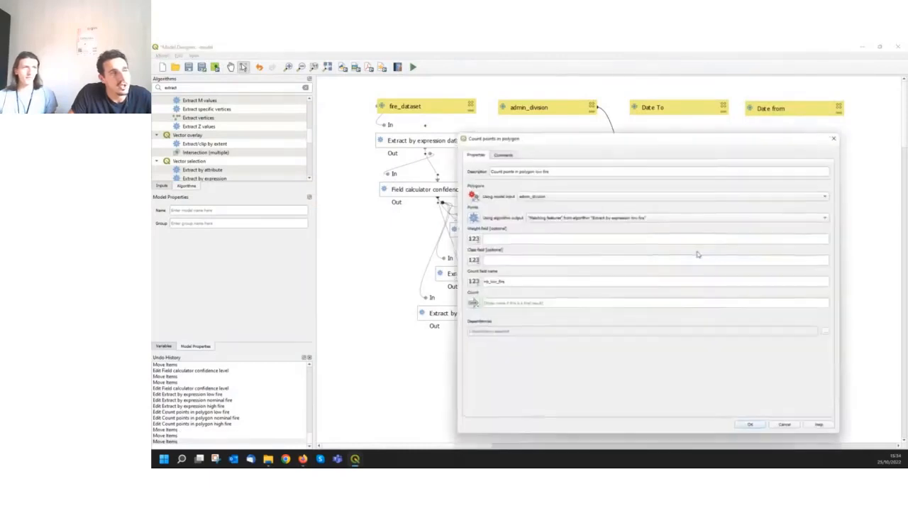
click(825, 332)
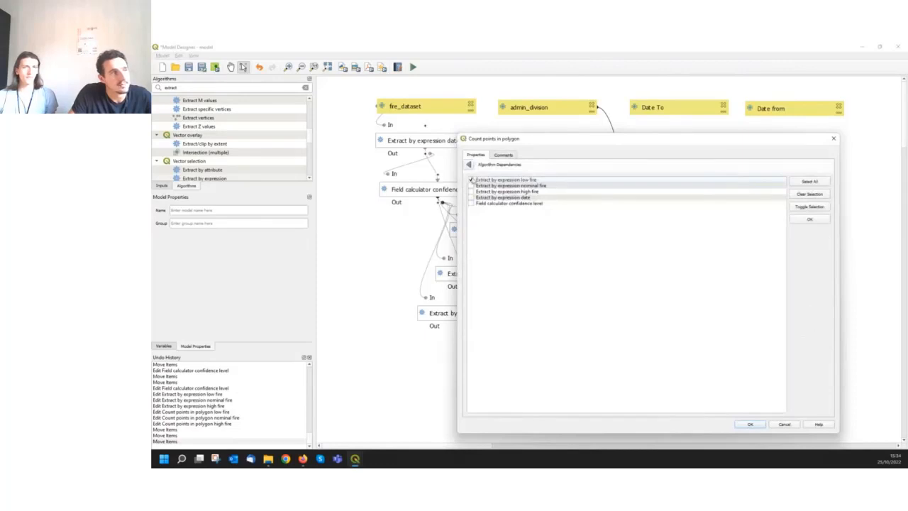
click(753, 424)
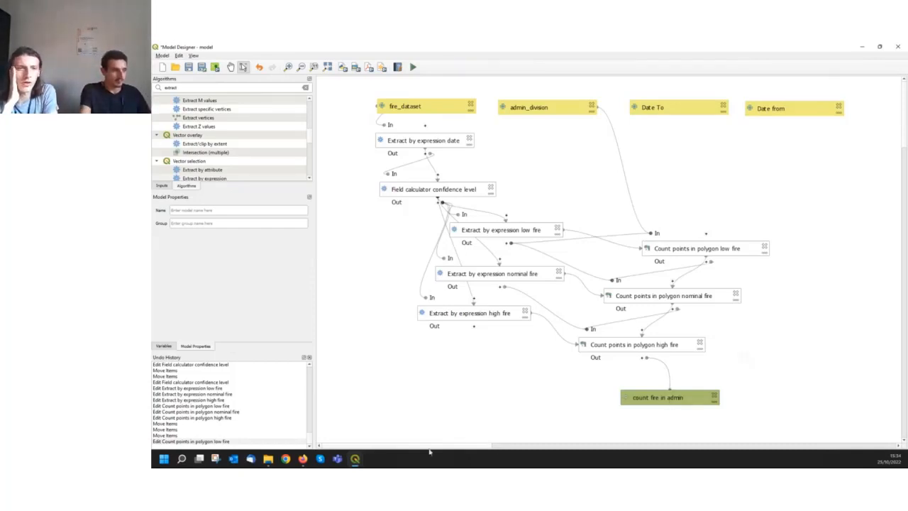
Switch to Firefox and open the workshop's "What's next?" page to read about further model functions and Python script export
mouse_move(302, 459)
mouse_move(301, 419)
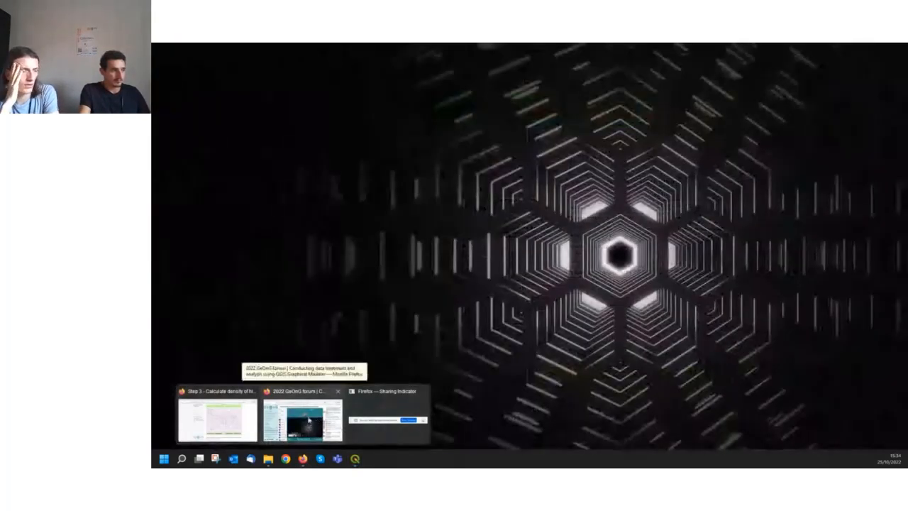
click(220, 415)
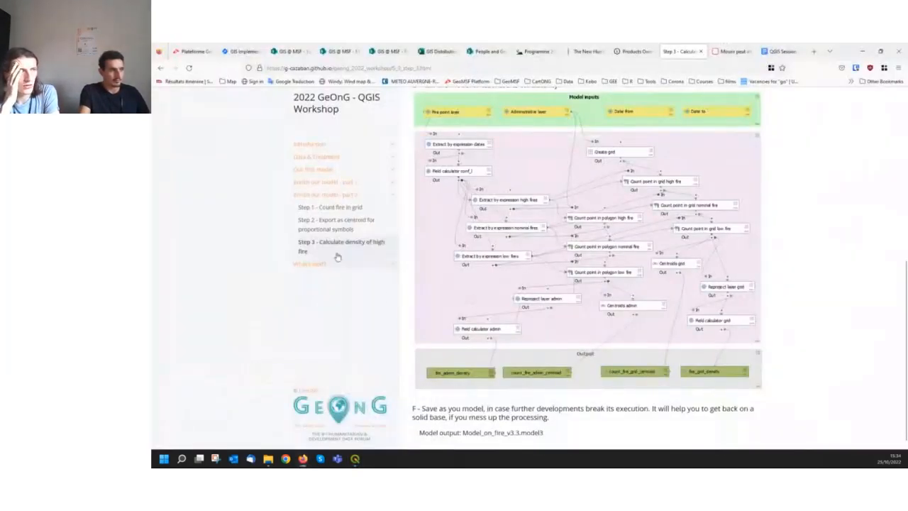
click(310, 265)
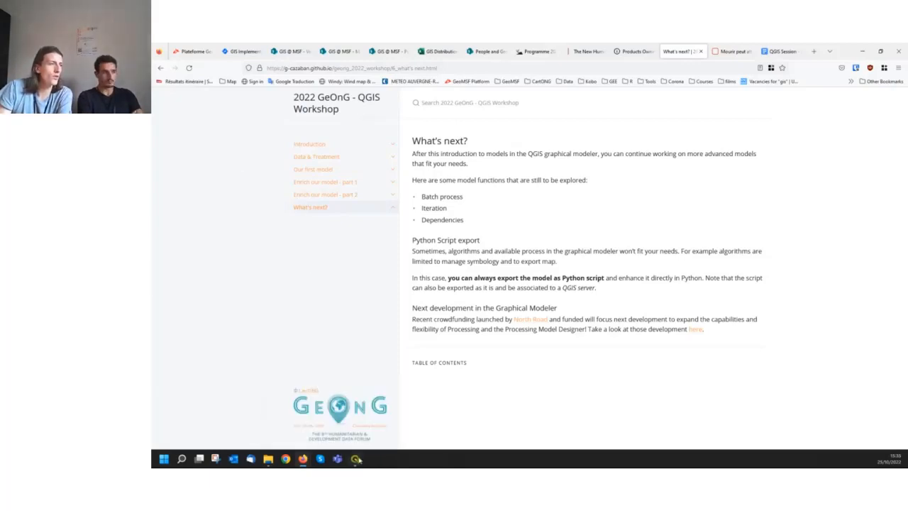
Switch to the QGIS Model Designer and review the available commands for validating, running, saving and exporting the model
mouse_move(356, 454)
click(387, 415)
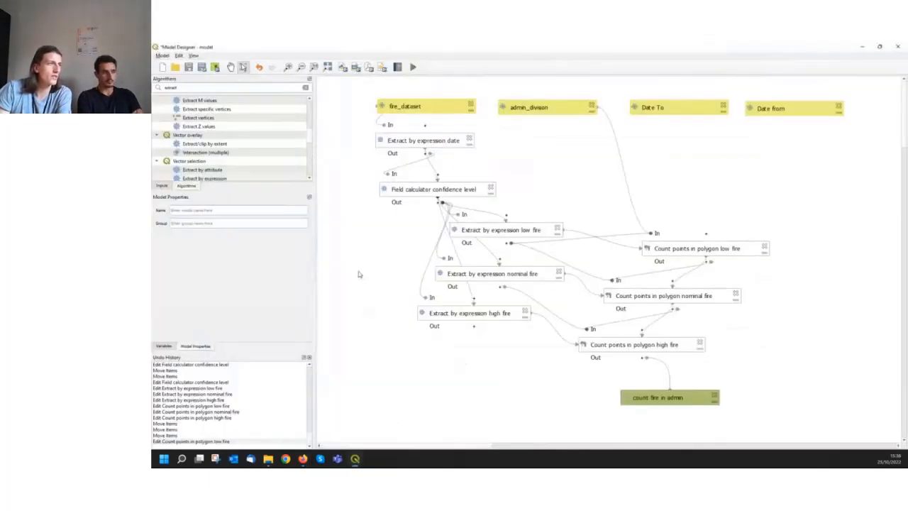
click(162, 55)
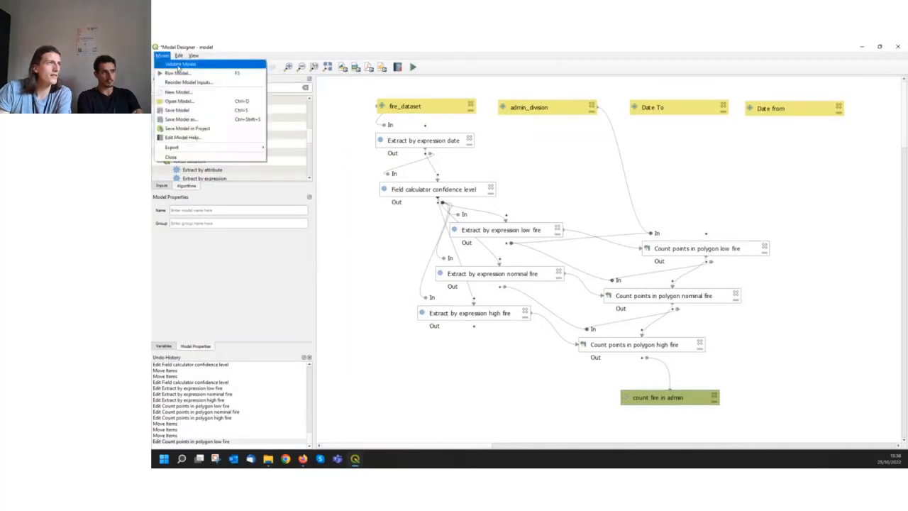
mouse_move(235, 153)
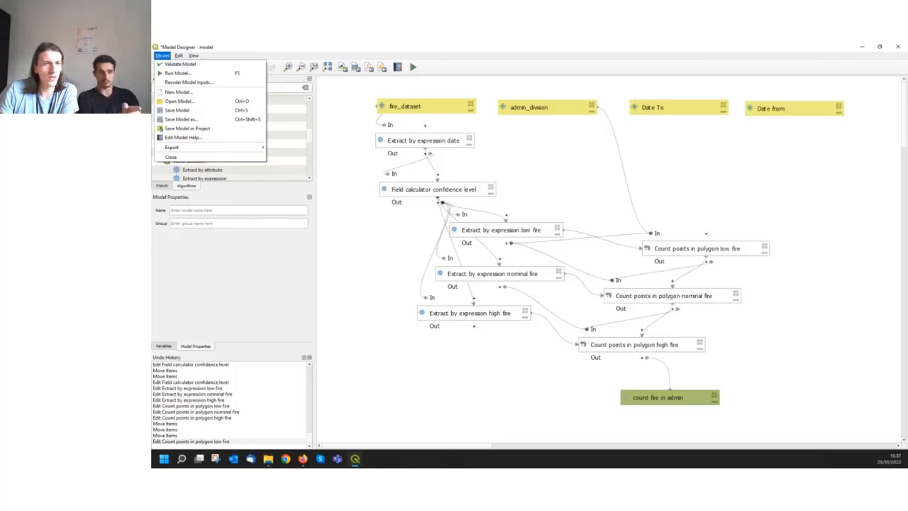
key(alt+Tab)
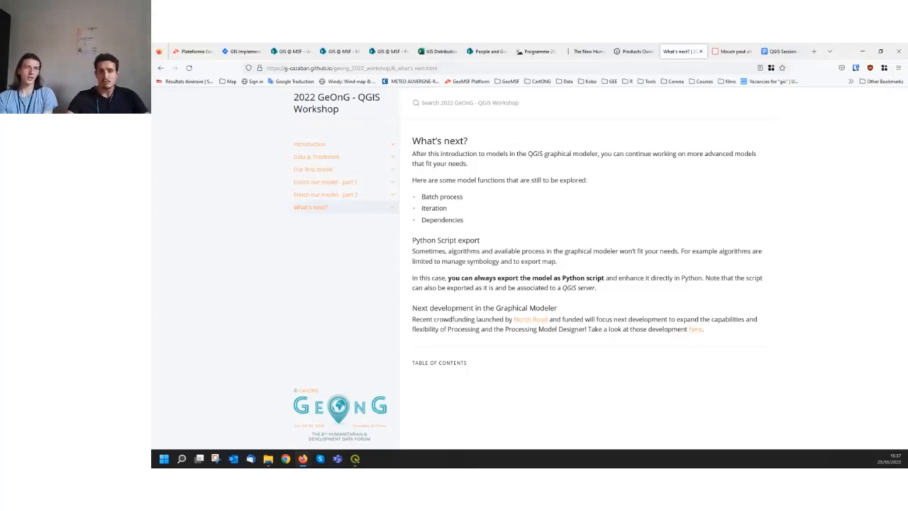
key(alt+Tab)
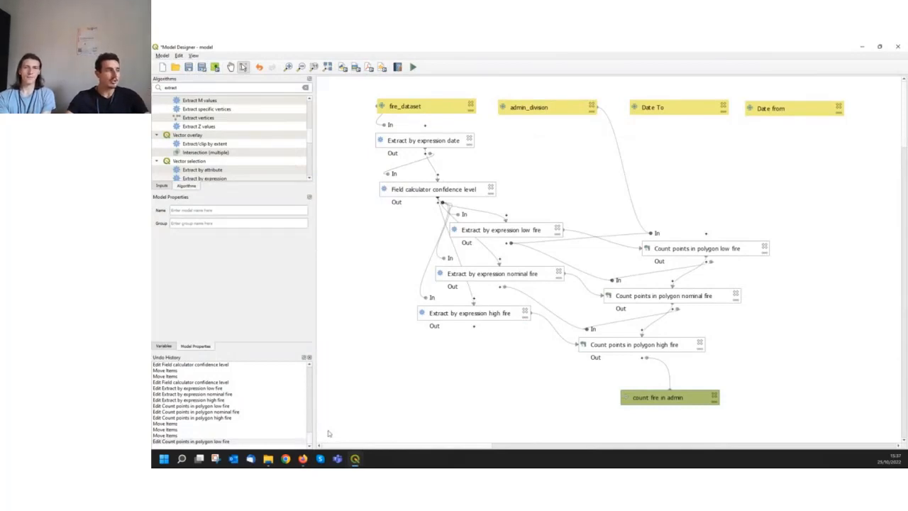
Switch to File Explorer, examine the Model_on_fire version files in the Qgis project's Model folder, and return to the Model Designer
click(268, 460)
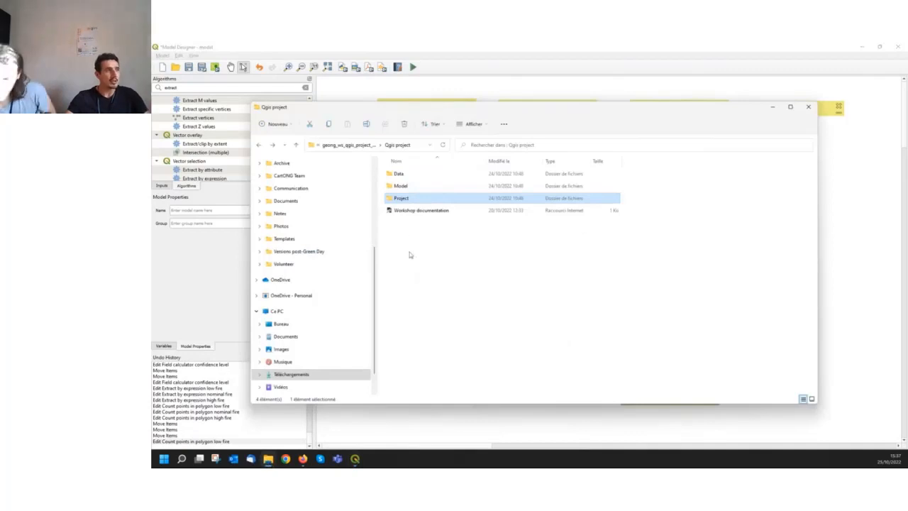
double_click(400, 185)
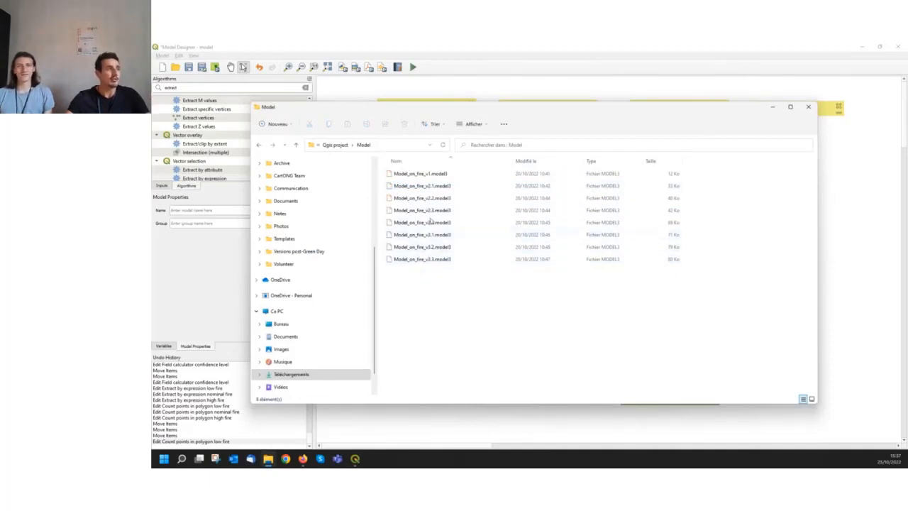
click(440, 173)
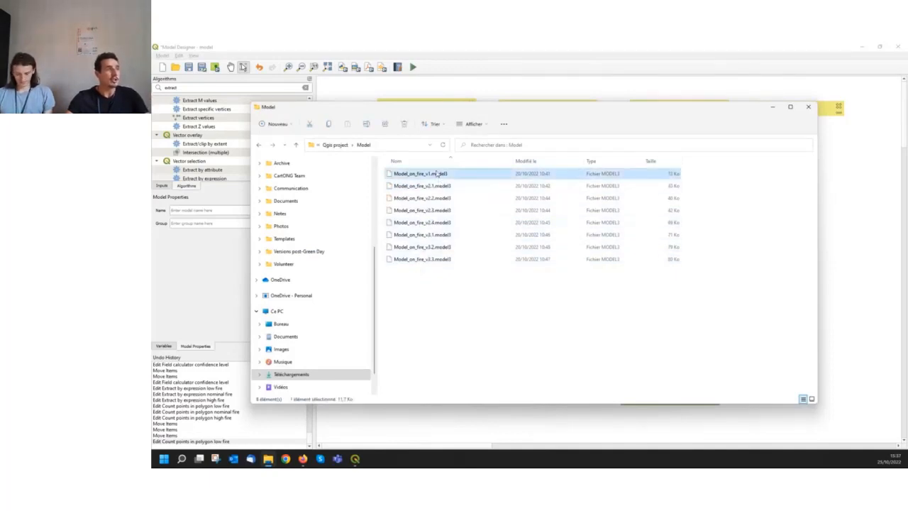
click(435, 187)
click(436, 198)
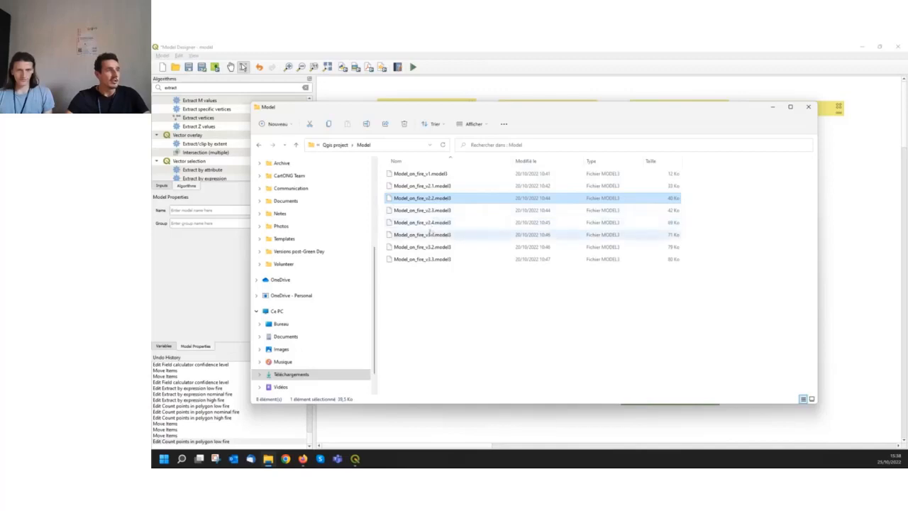
click(431, 176)
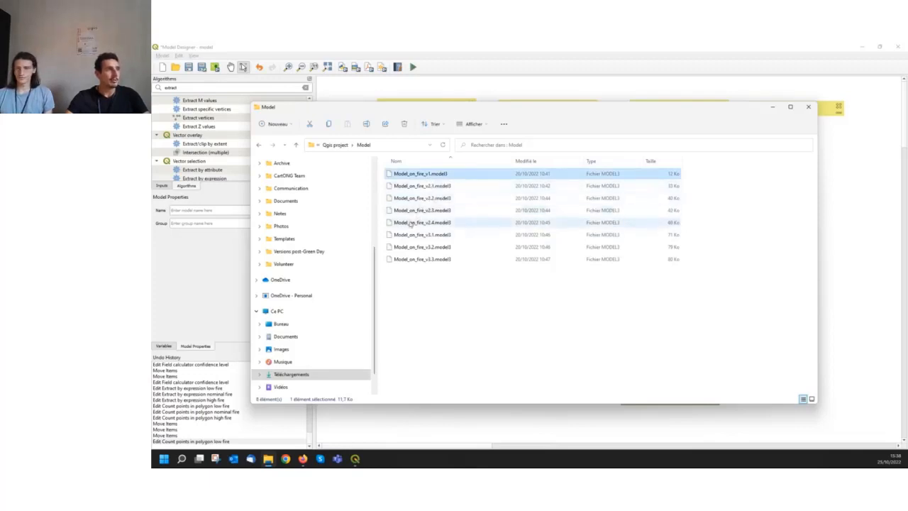
click(431, 173)
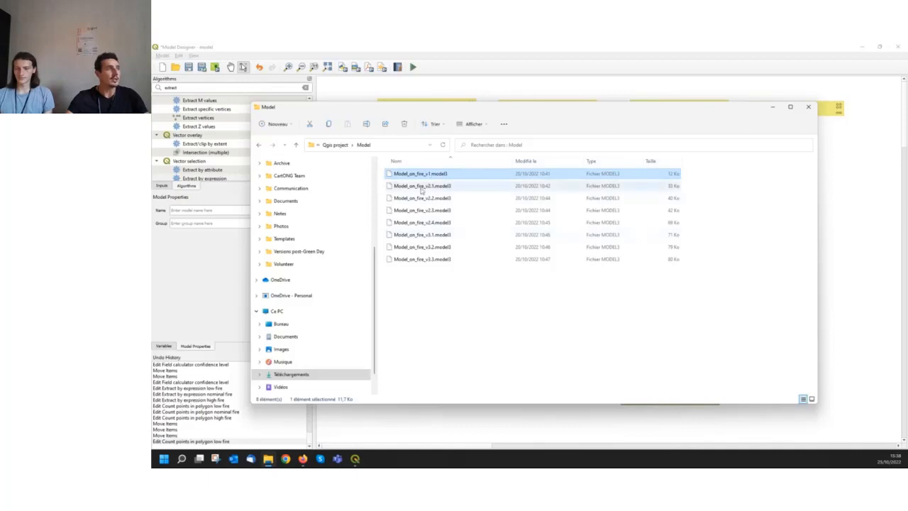
click(423, 300)
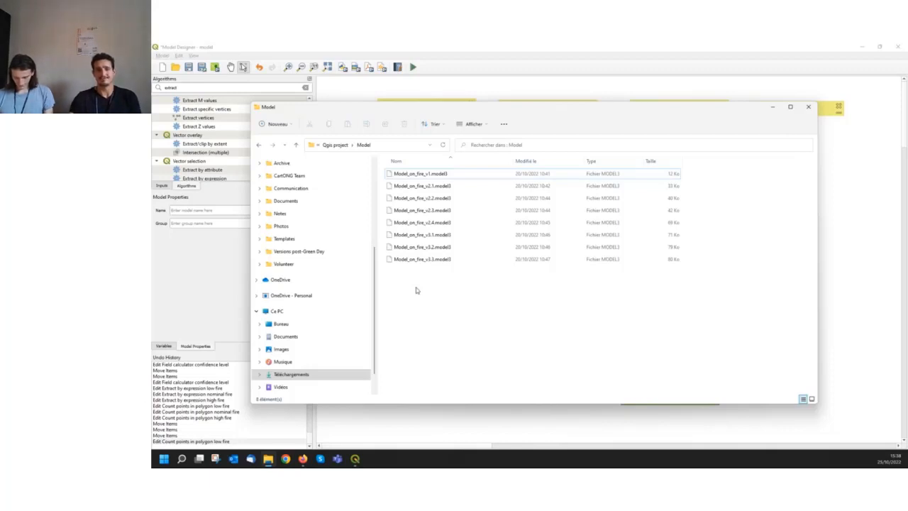
click(846, 169)
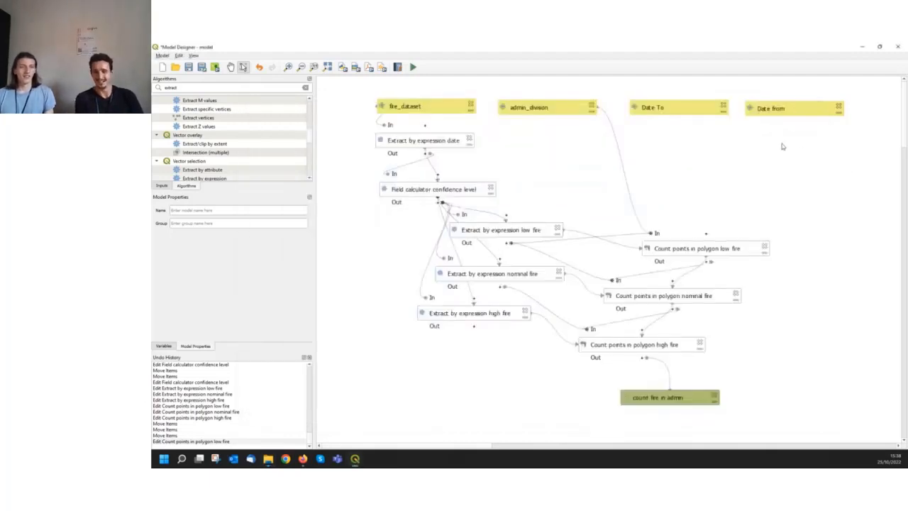